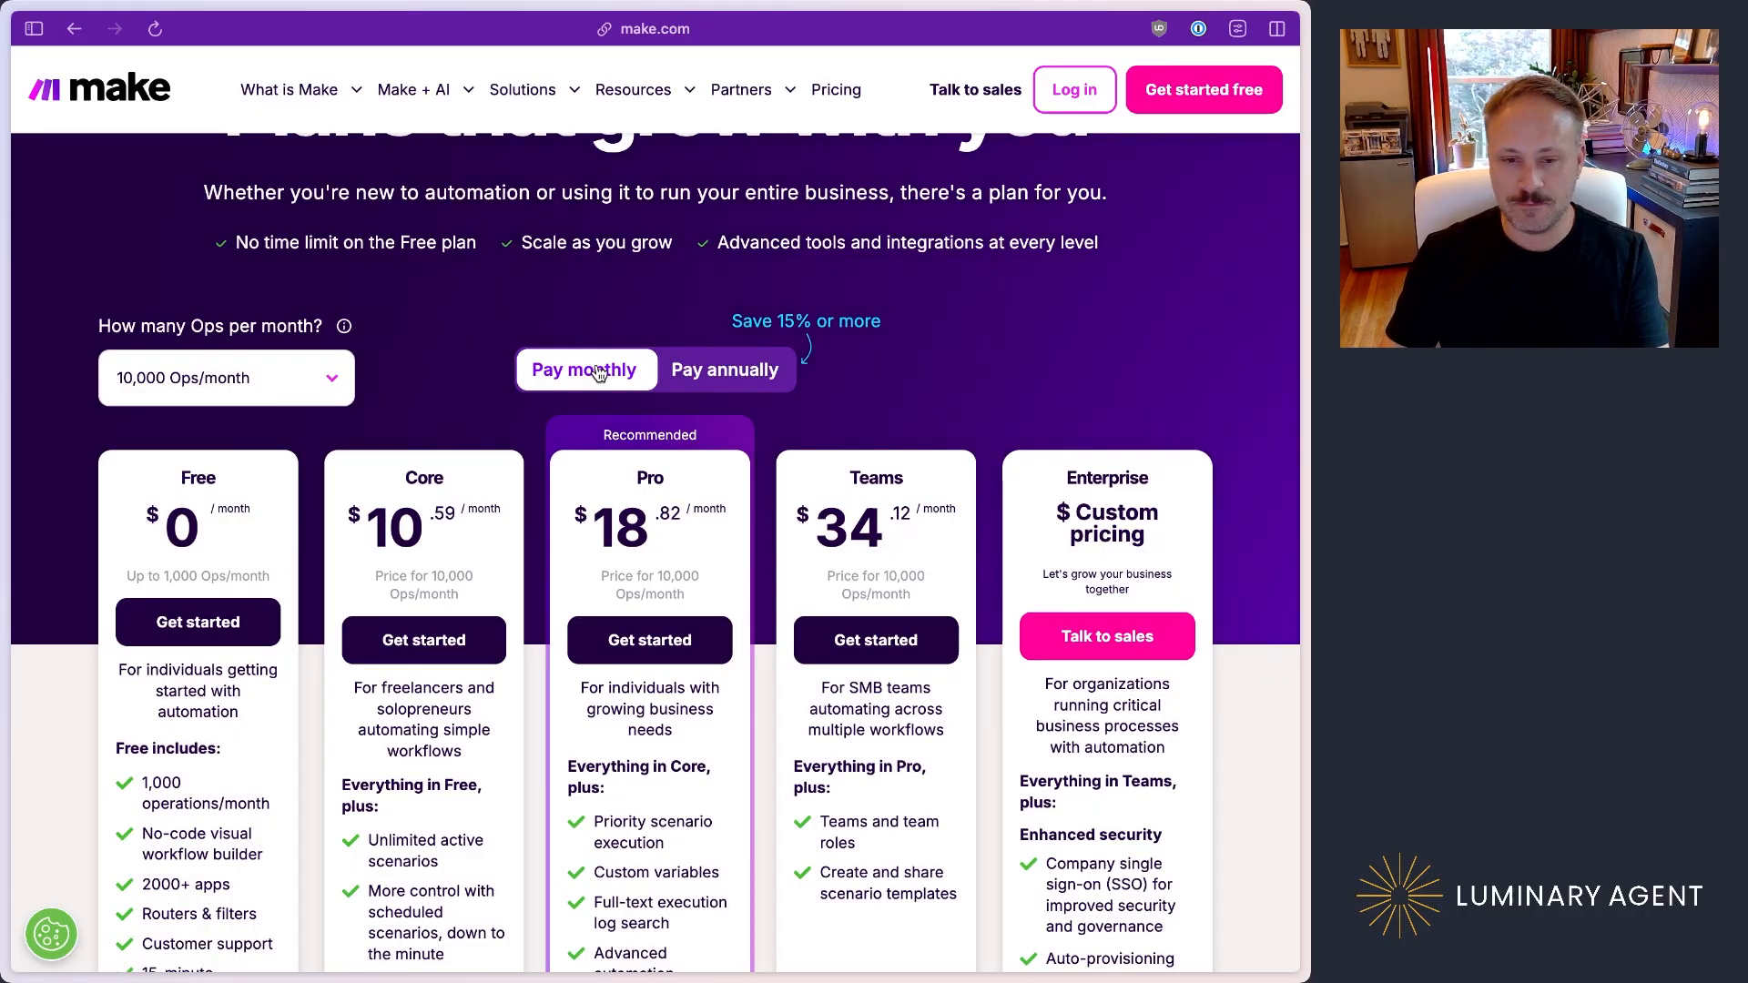
Step: Compare Make's monthly plan pricing at 10,000 operations with Zapier's plan pricing at 10,000 tasks per month
scroll(598, 373, "down", 1)
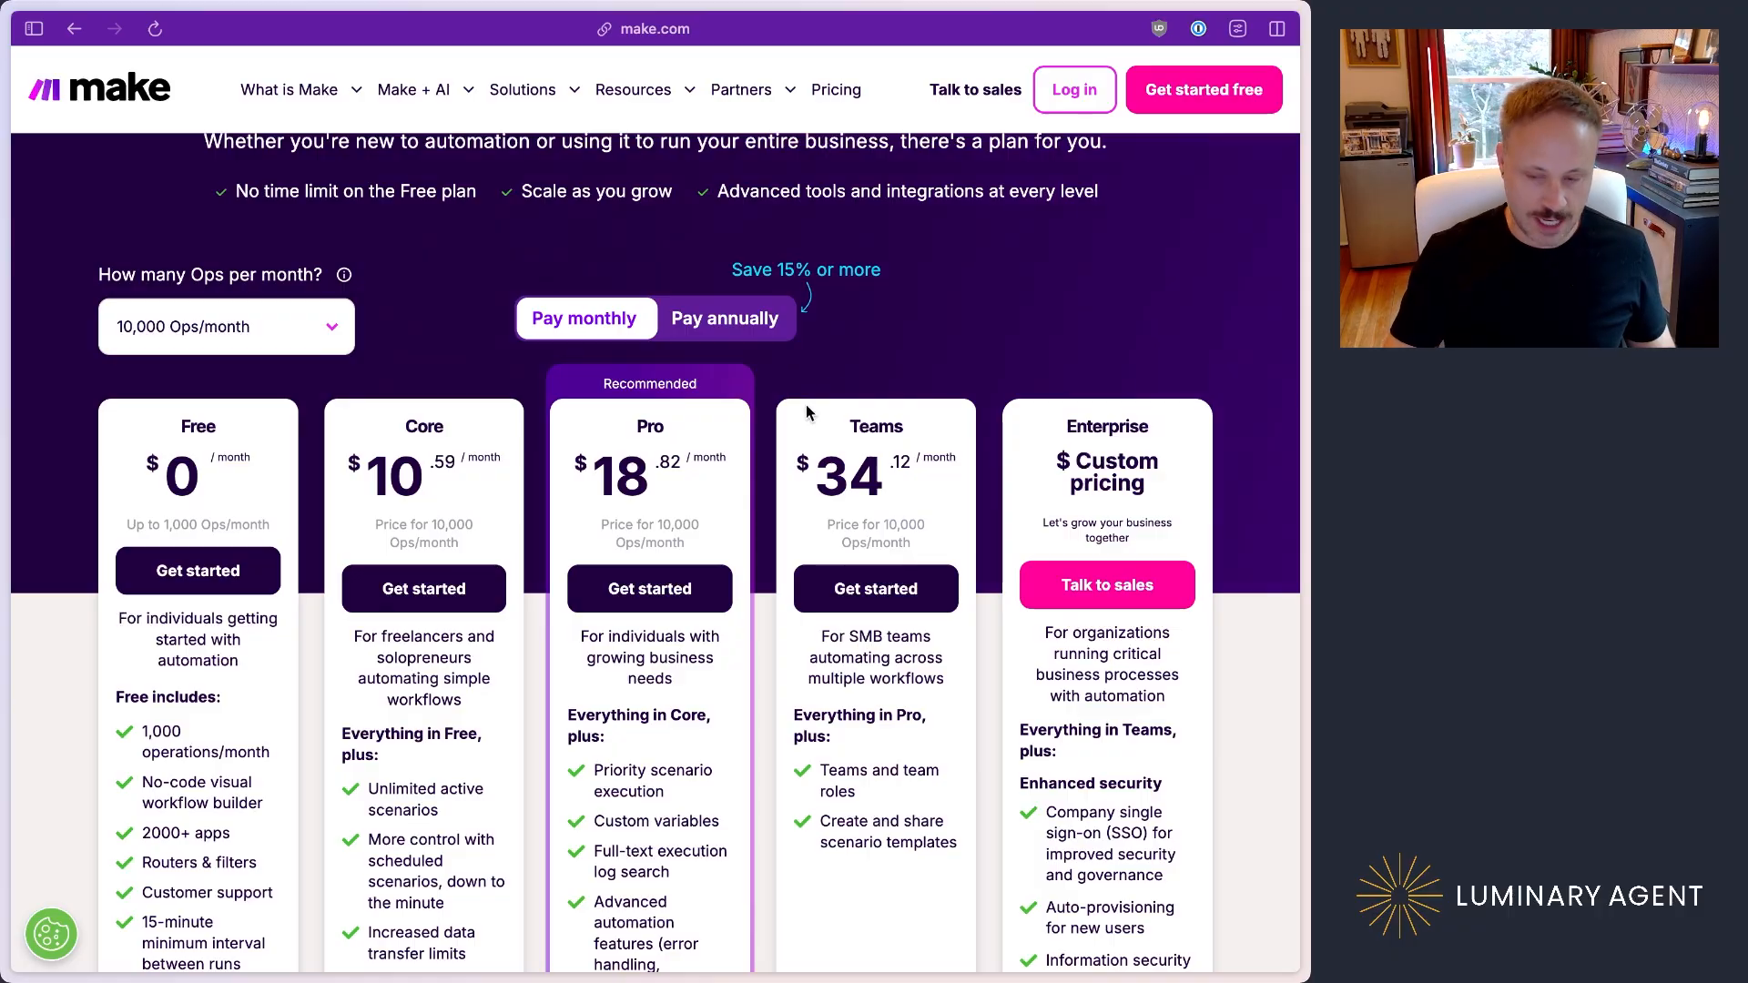
key("ctrl+Tab")
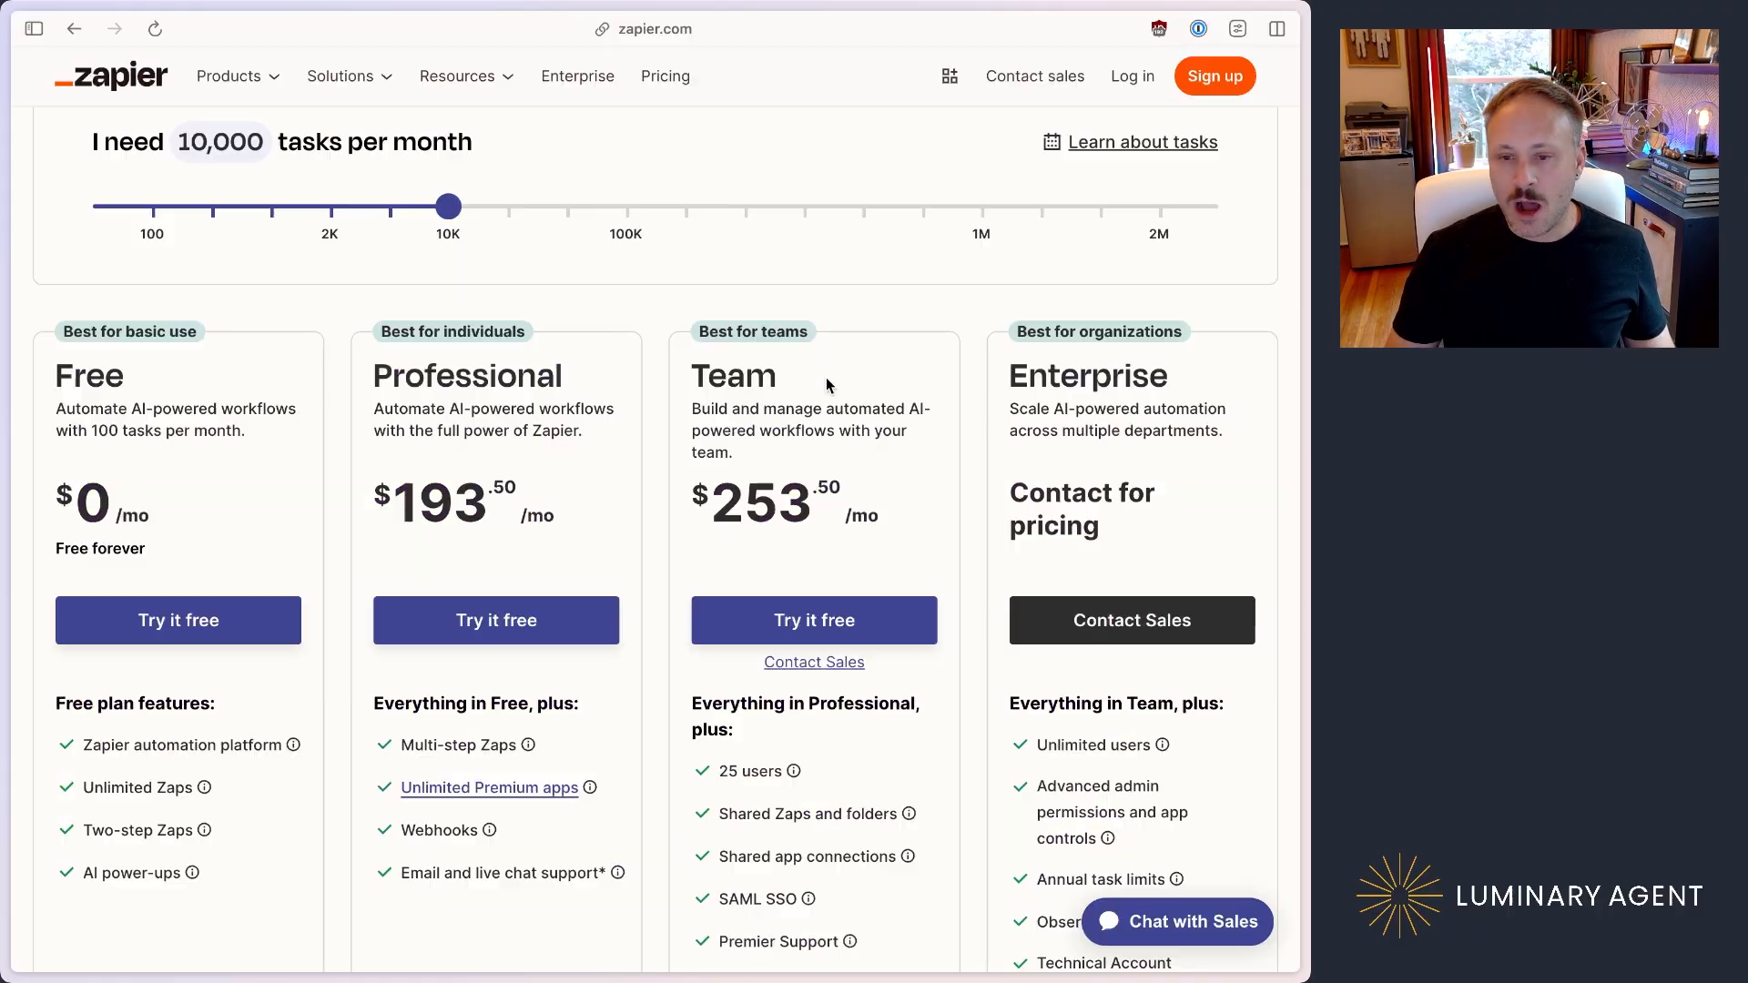
scroll(825, 378, "up", 1)
scroll(823, 377, "up", 1)
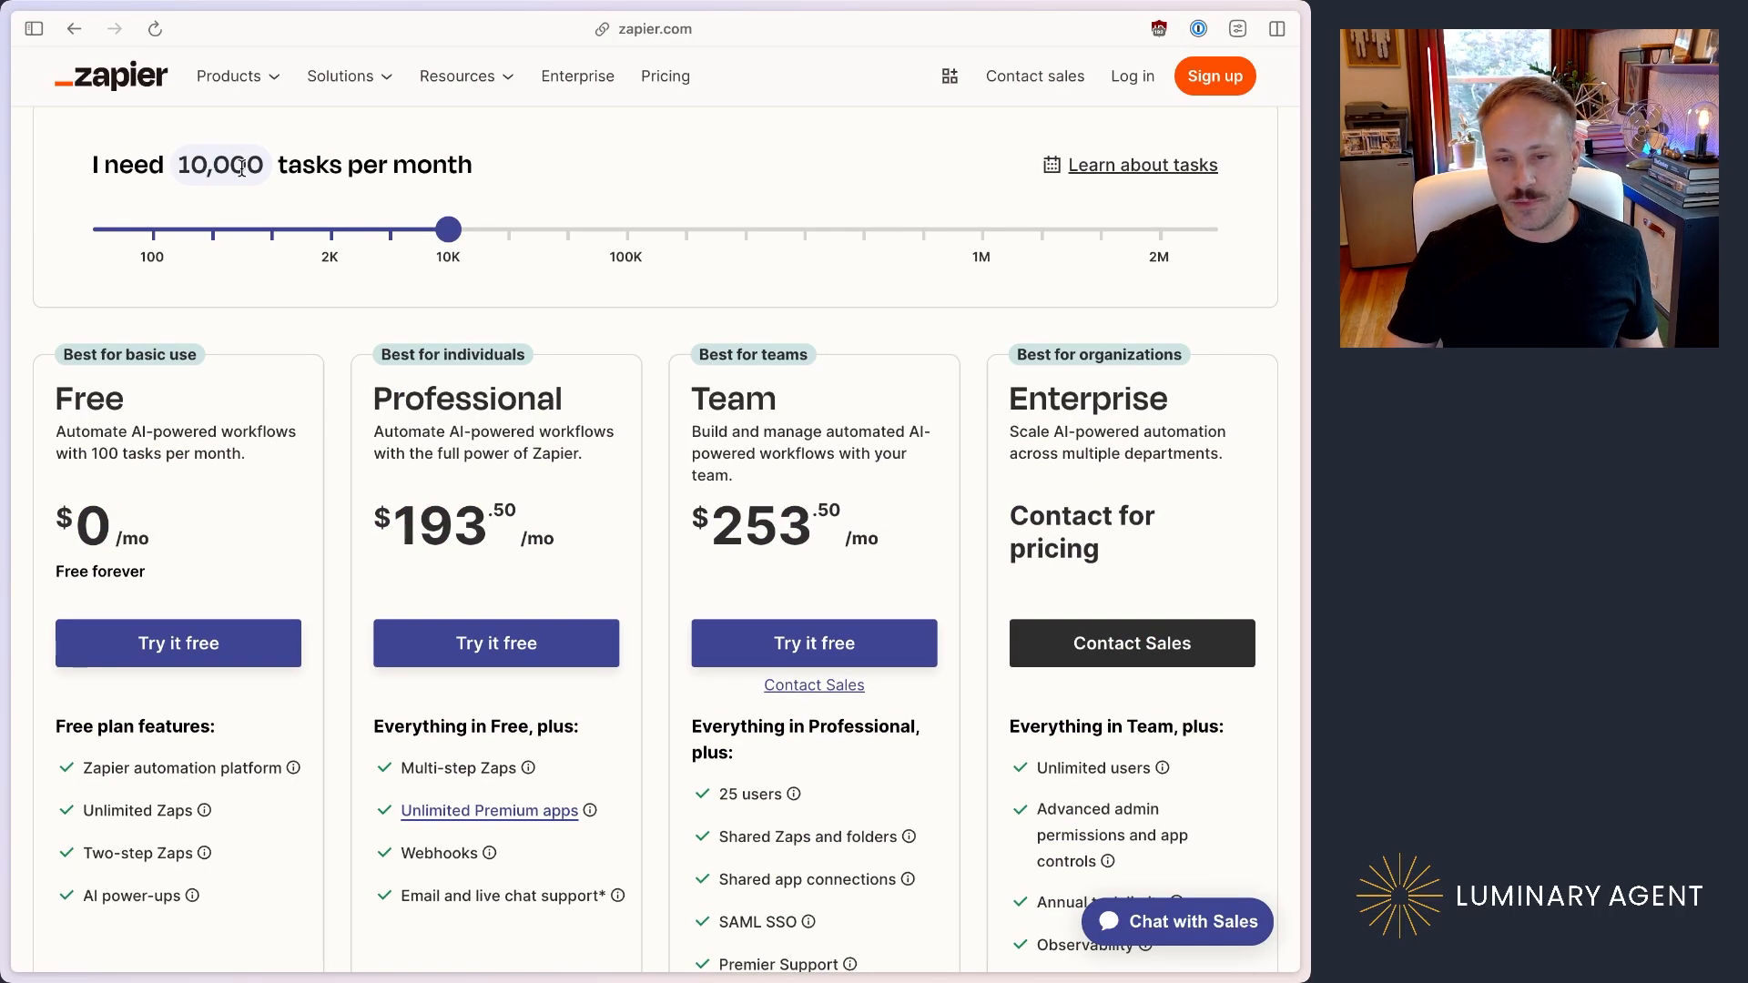
scroll(467, 468, "down", 2)
left_click_drag(403, 448, 519, 458)
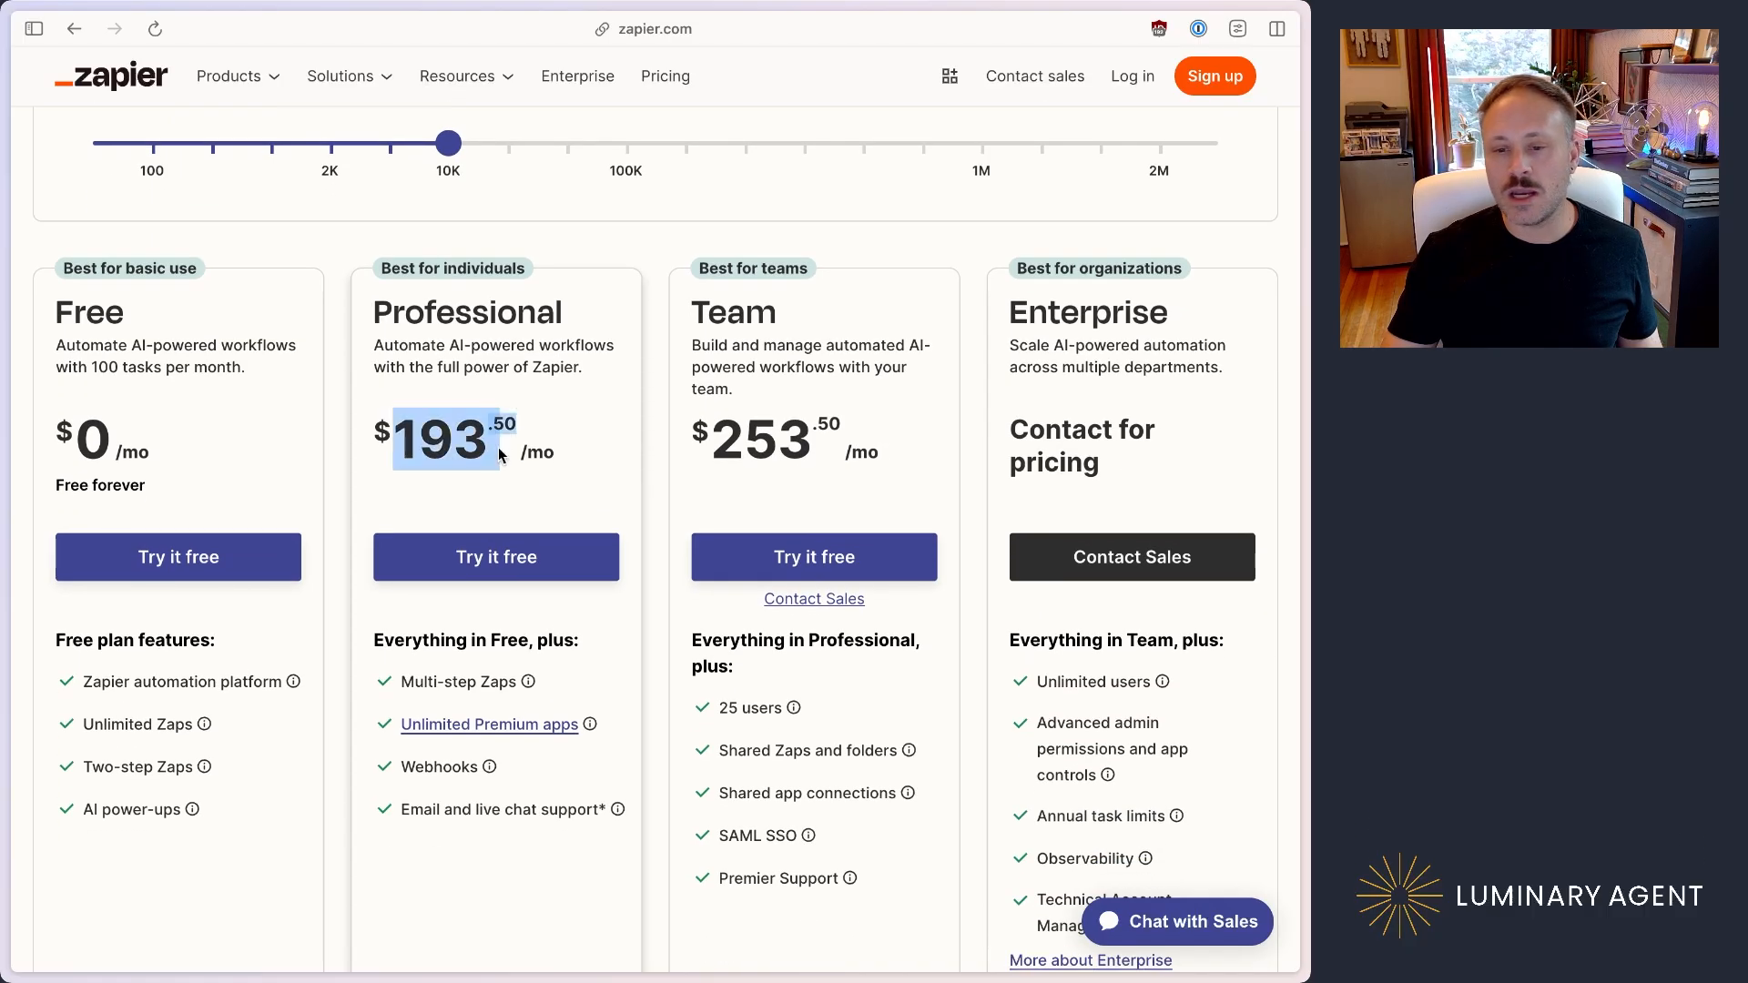
left_click(586, 455)
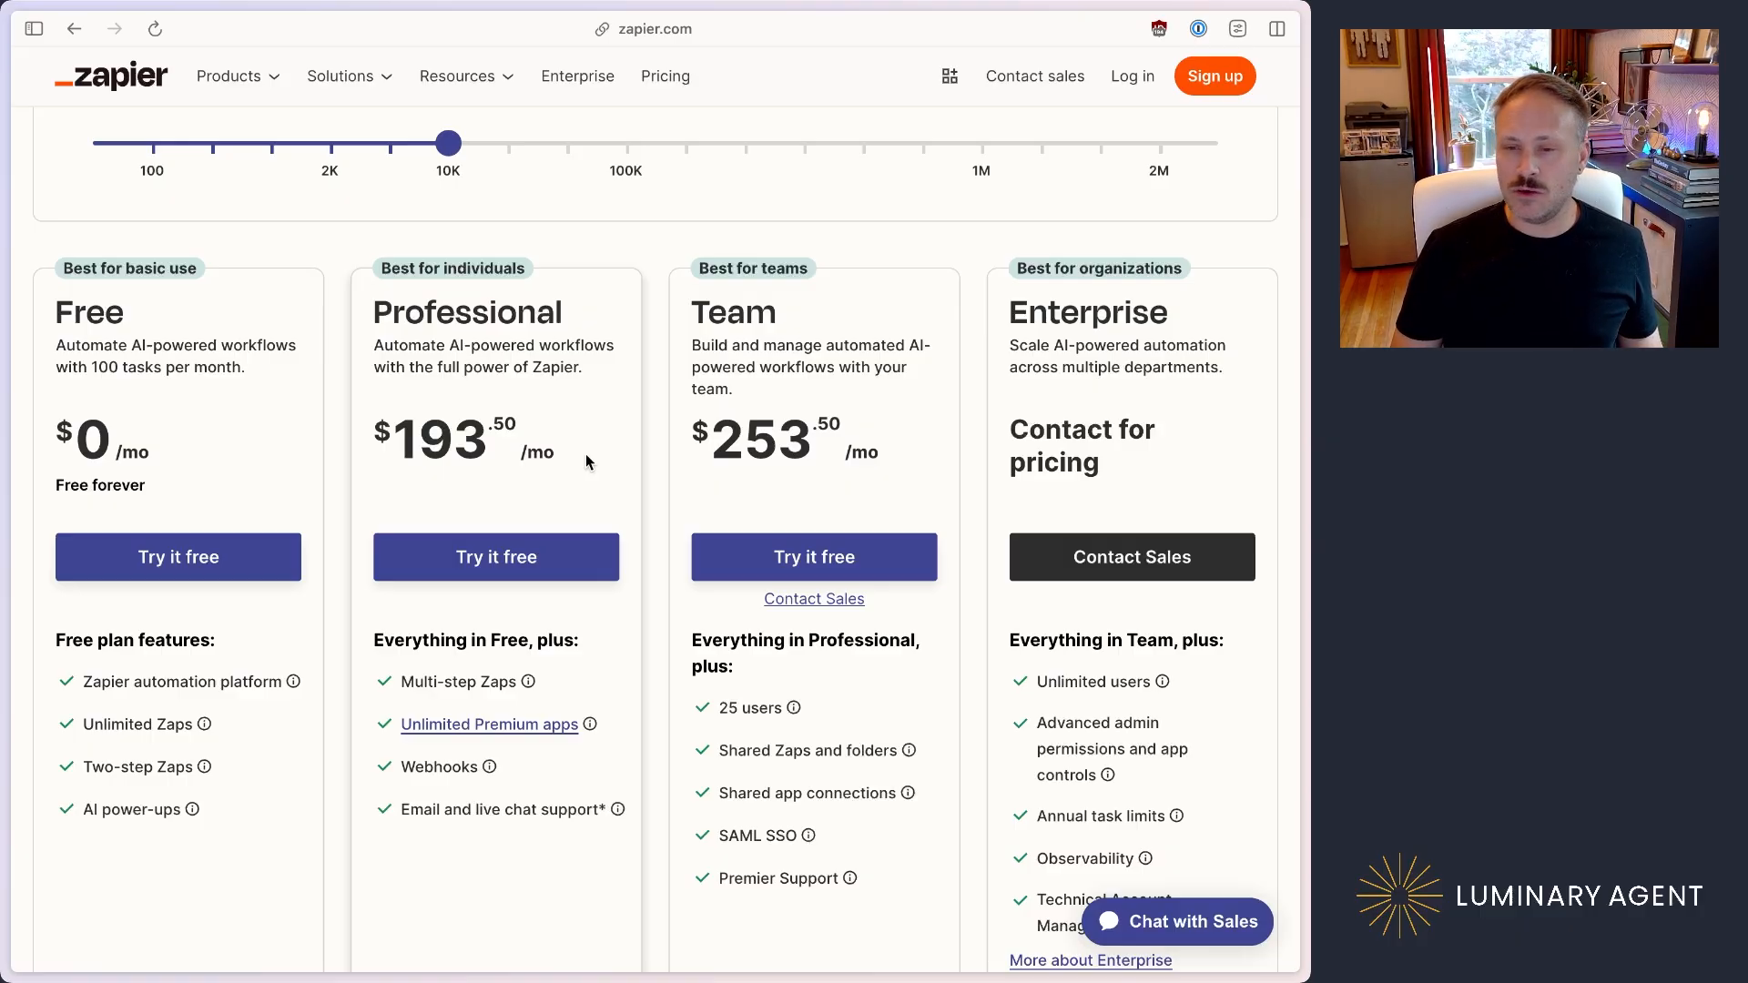
key("ctrl+Tab")
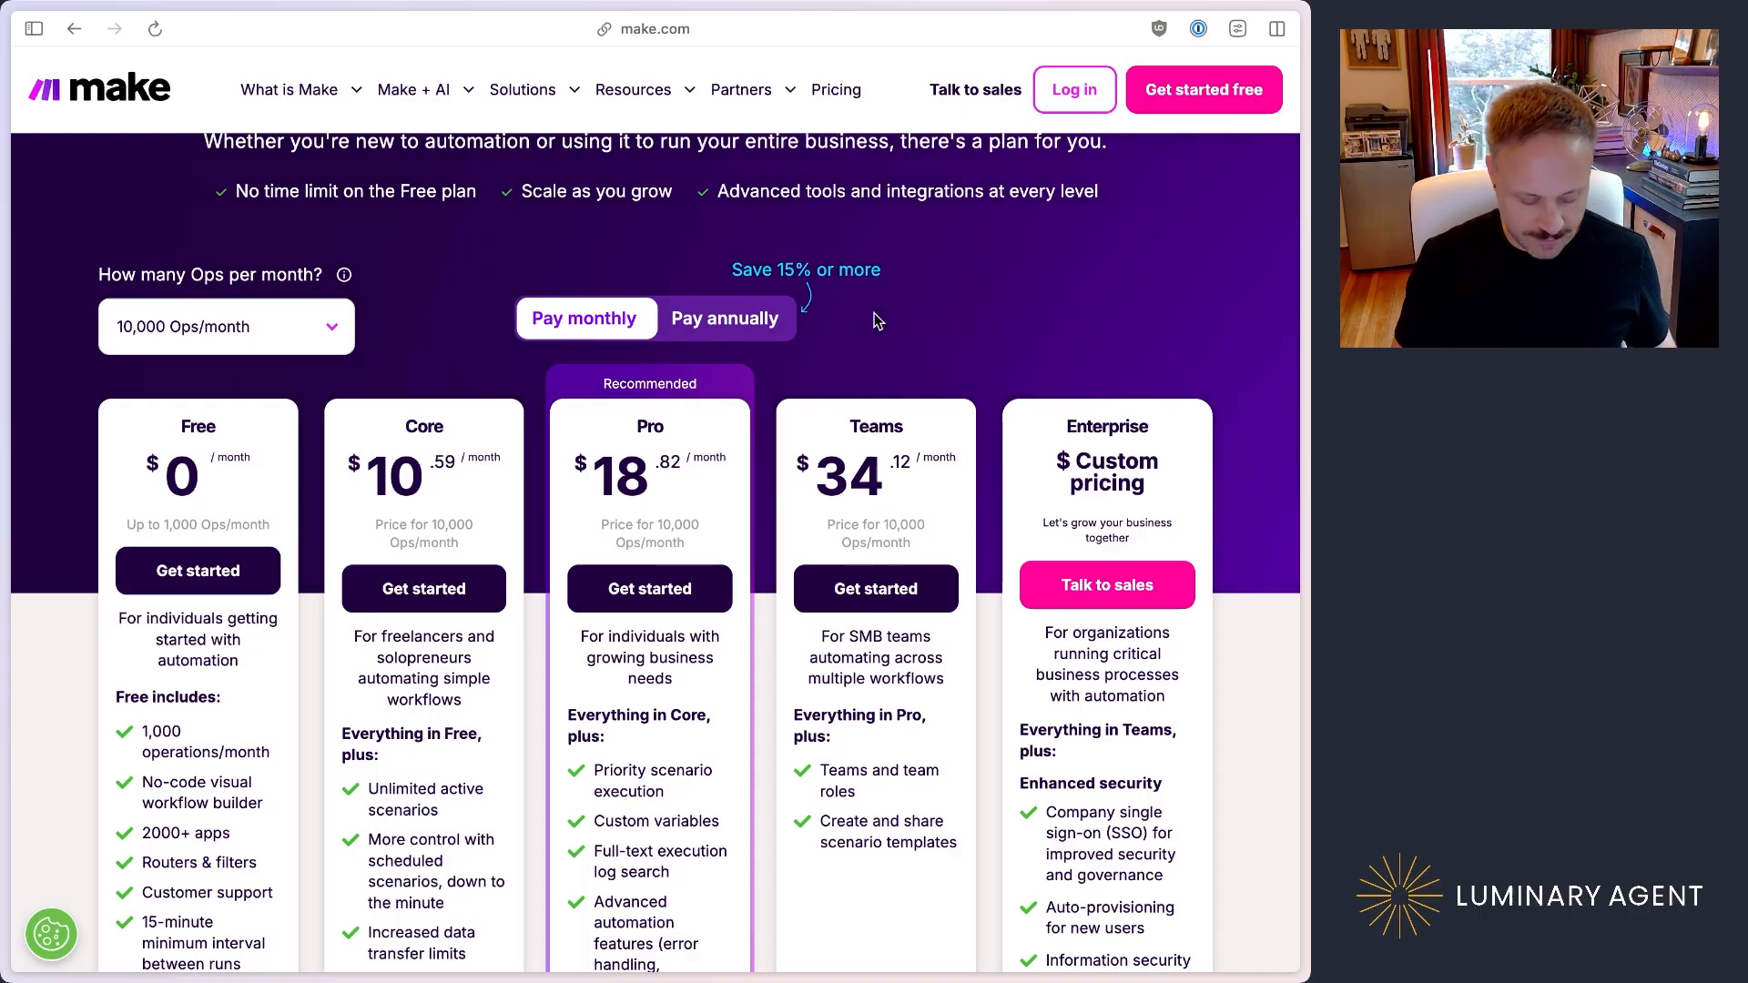
key("alt+super+Up")
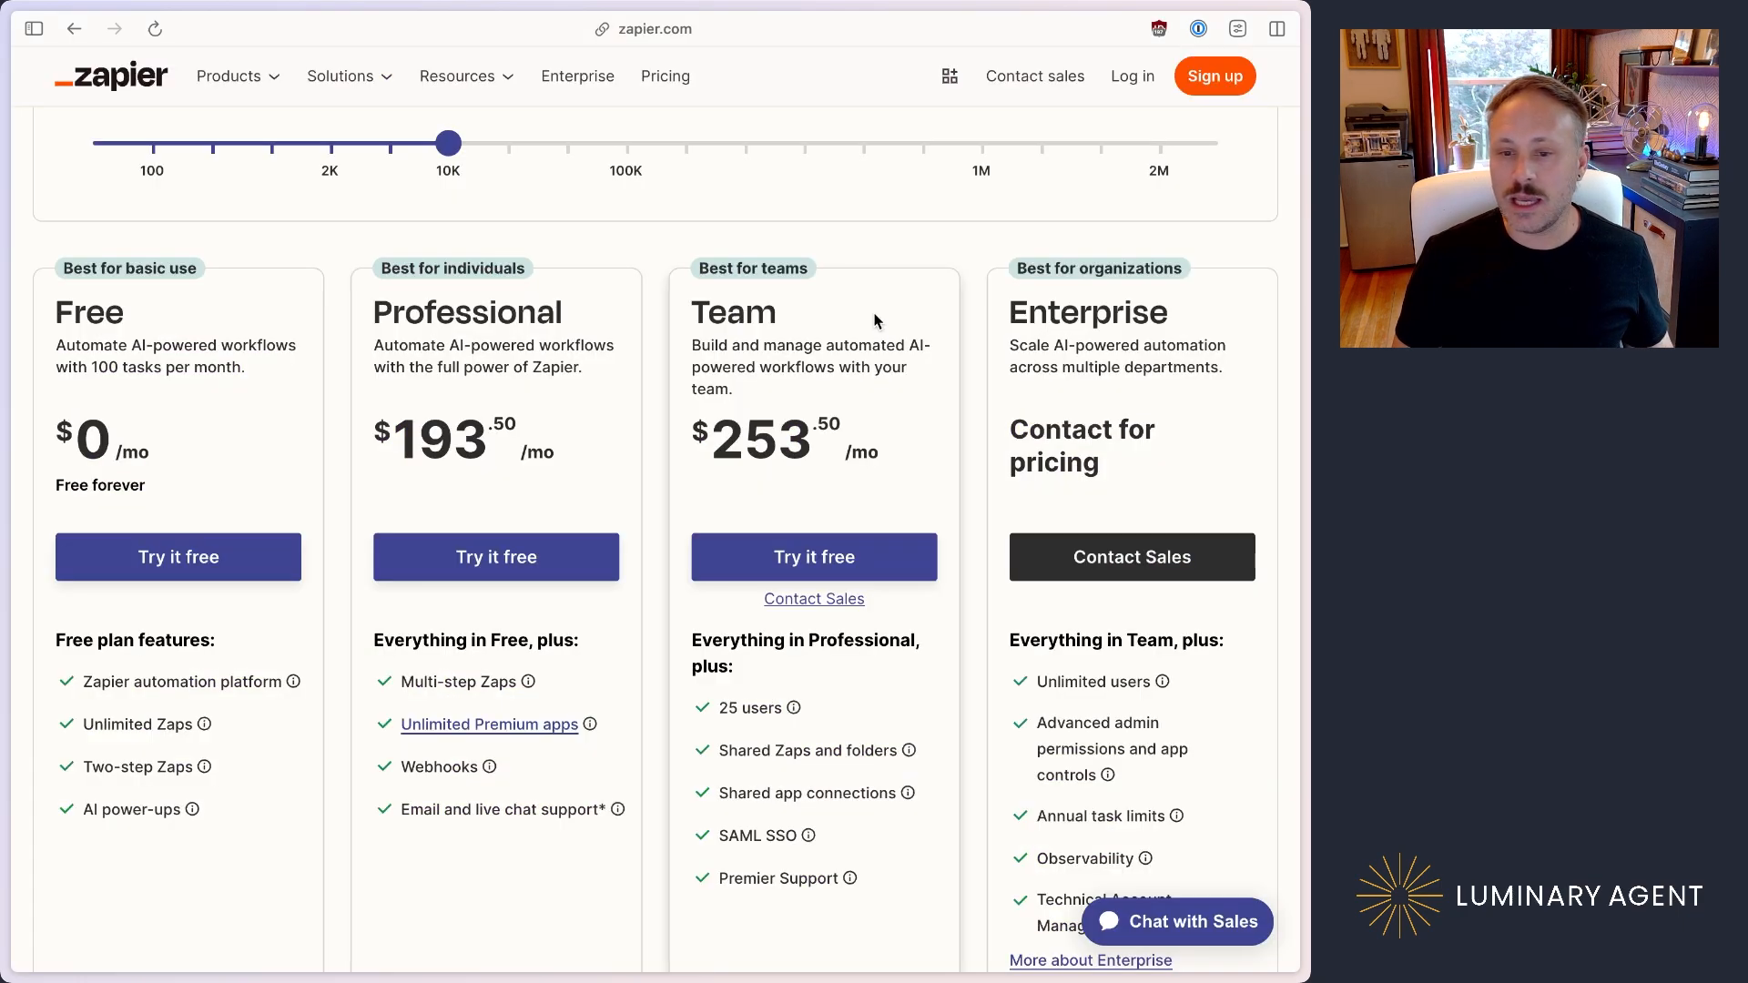
Step: Look over the existing scenarios in Make and the blank new-contact form in Google Contacts
key("alt+super+Up")
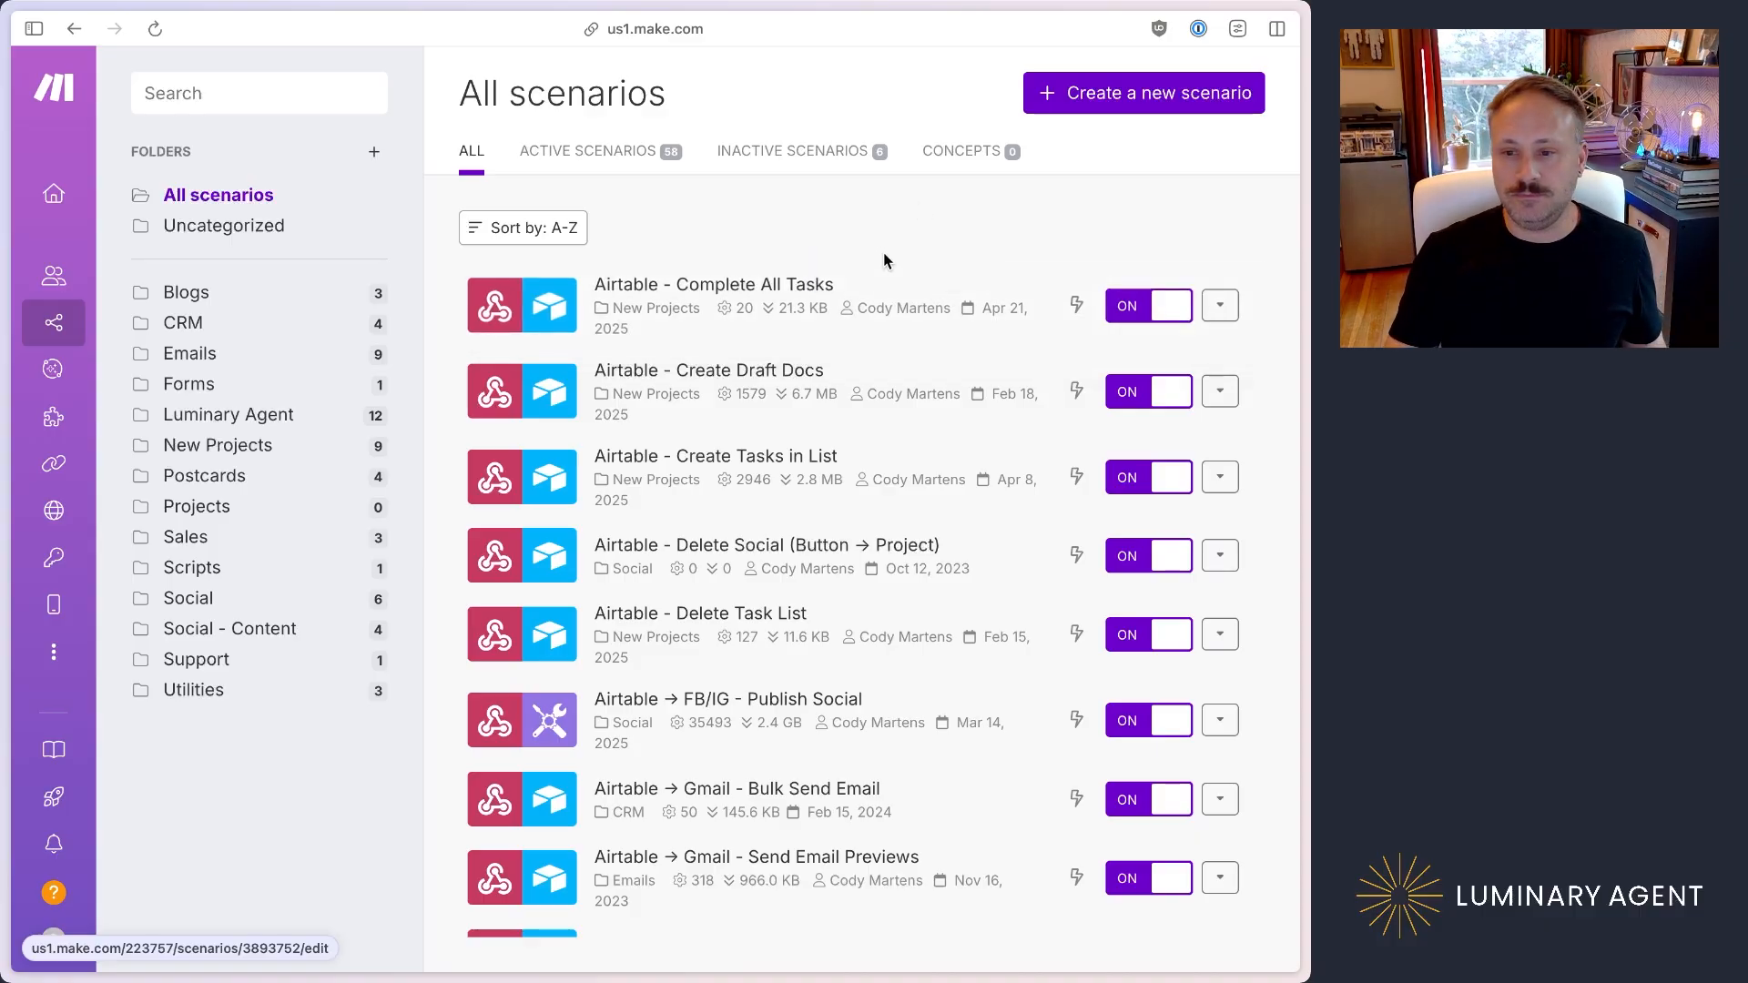
scroll(862, 496, "down", 8)
scroll(862, 496, "down", 10)
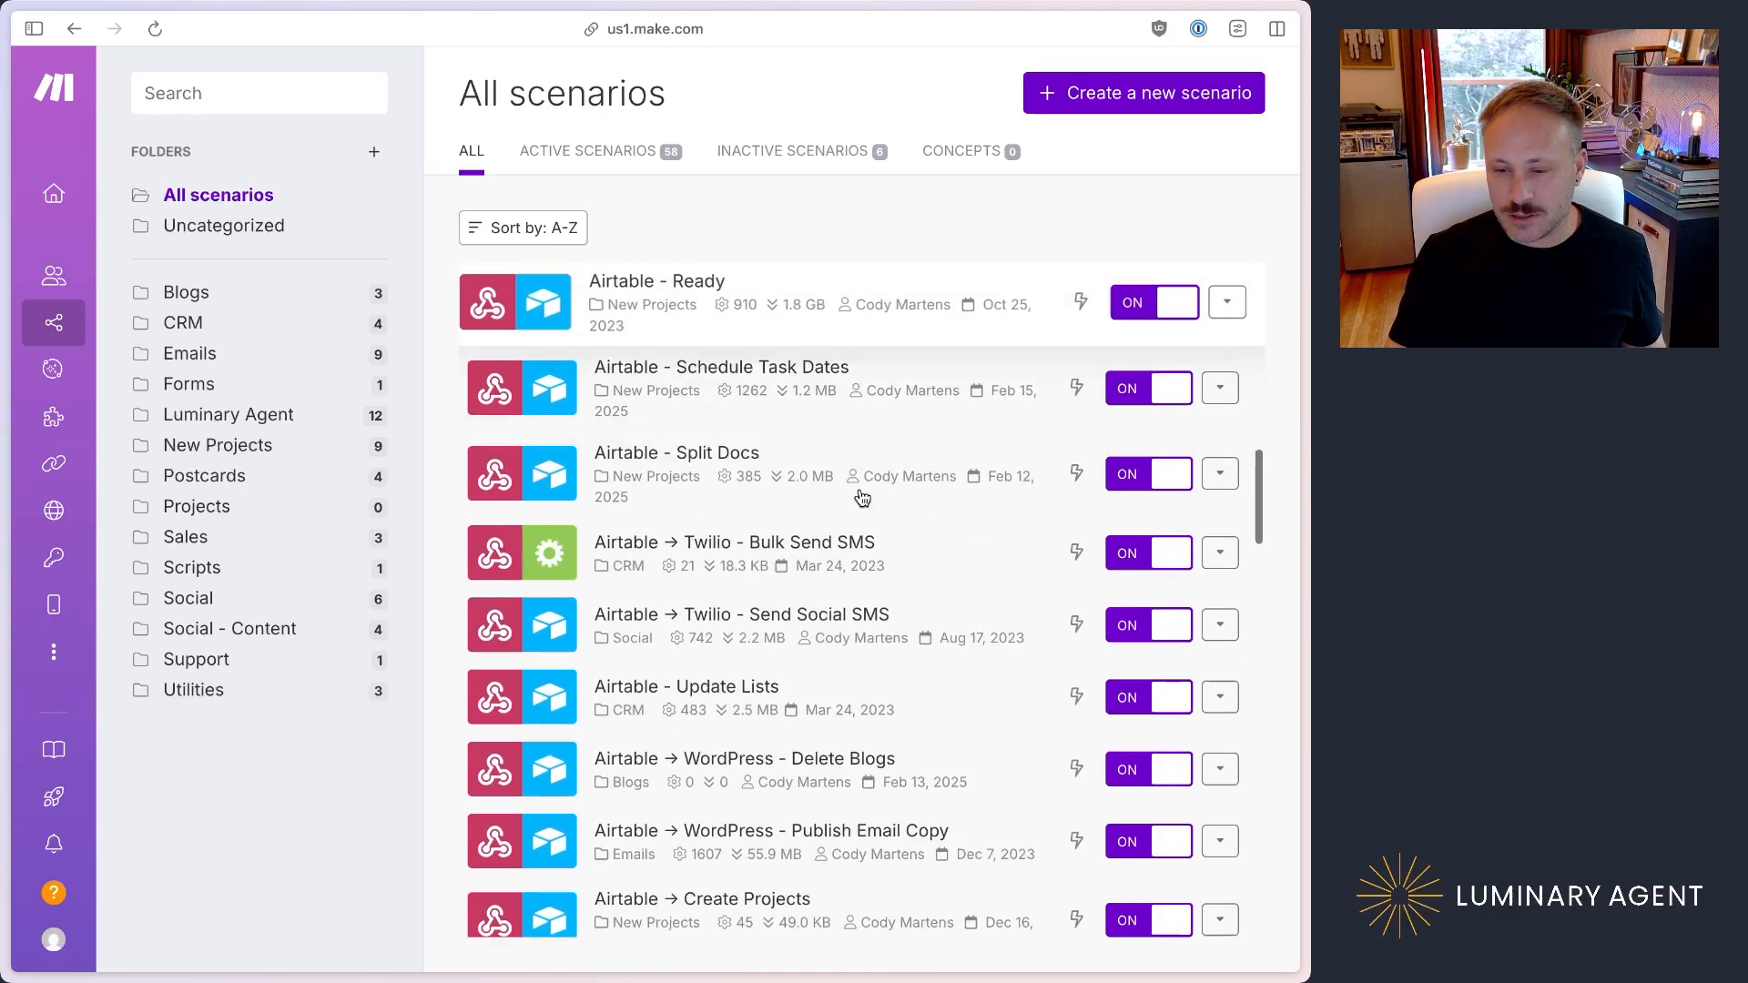
scroll(862, 496, "up", 18)
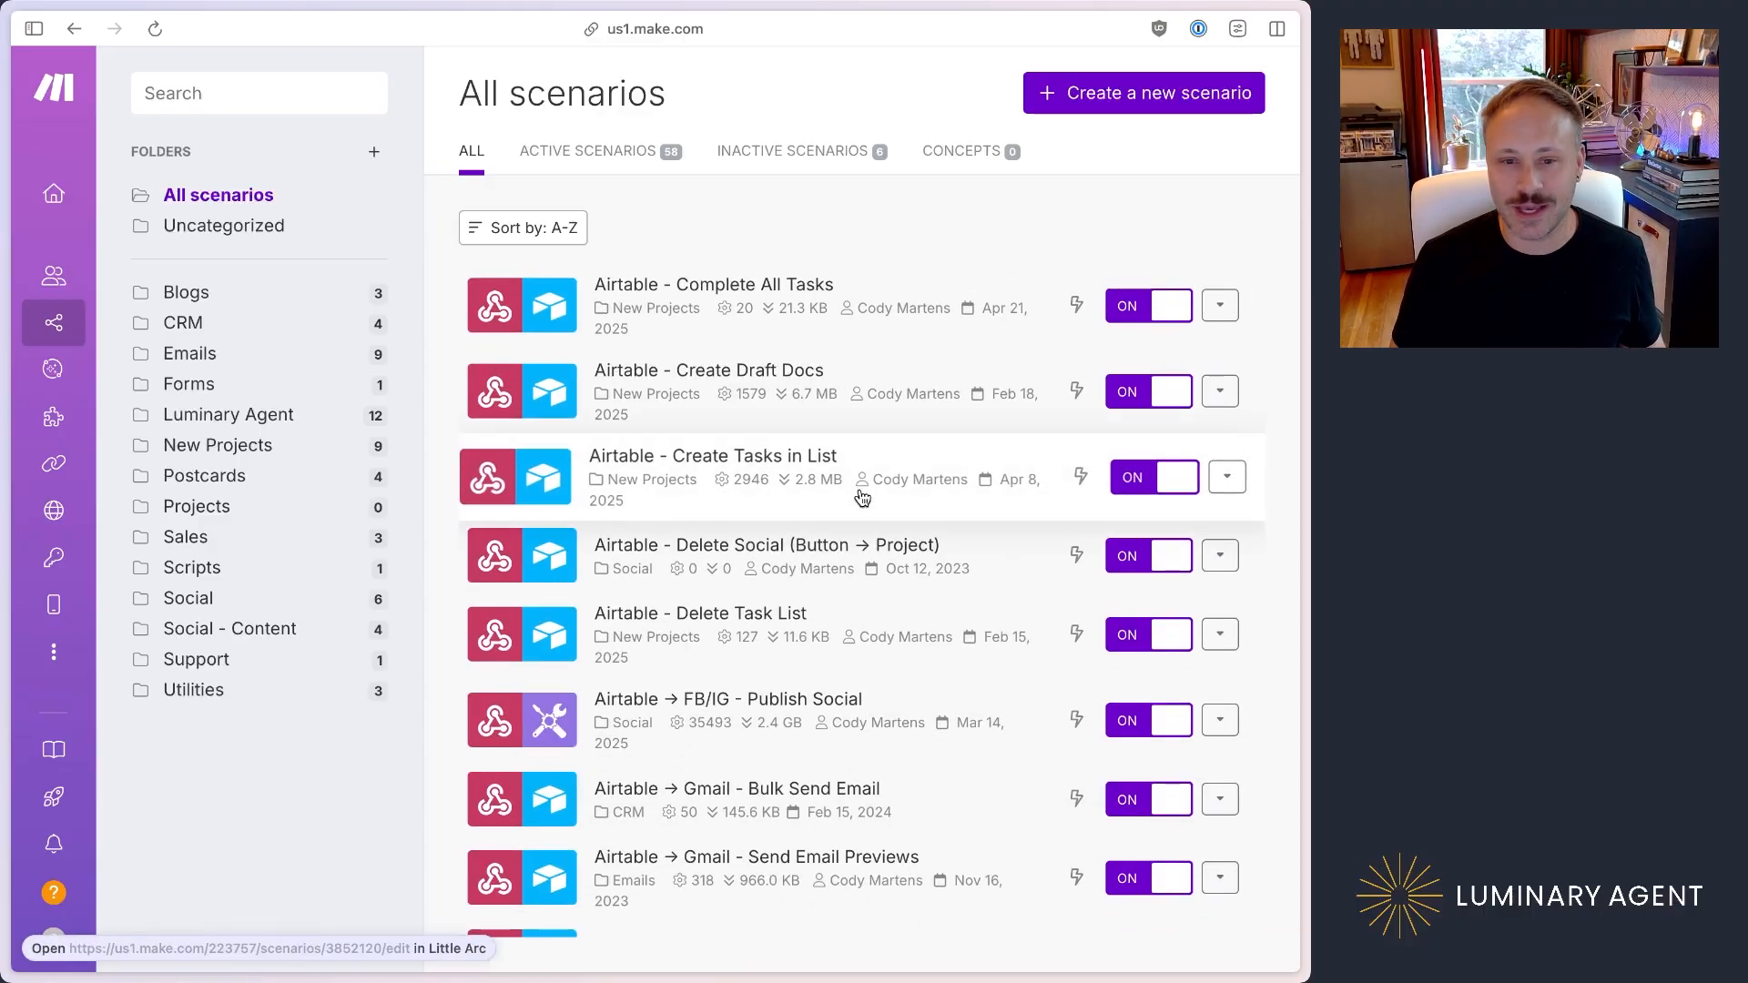
key("ctrl+Tab")
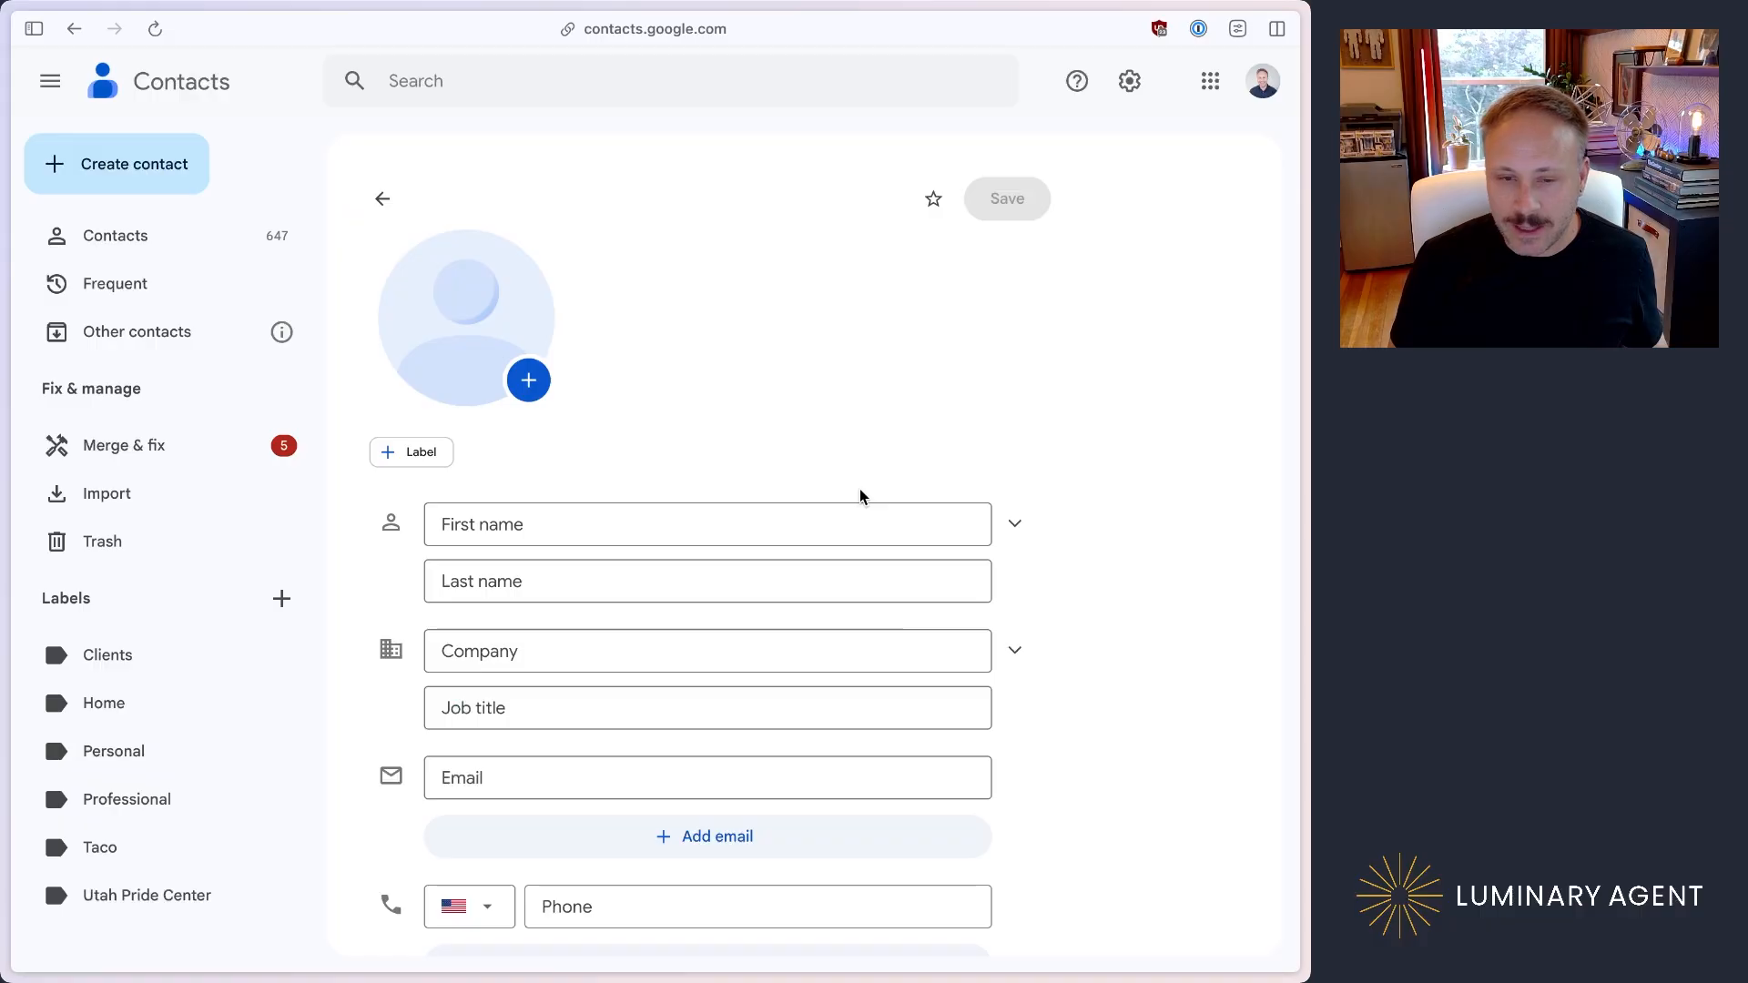
key("ctrl+shift+Tab")
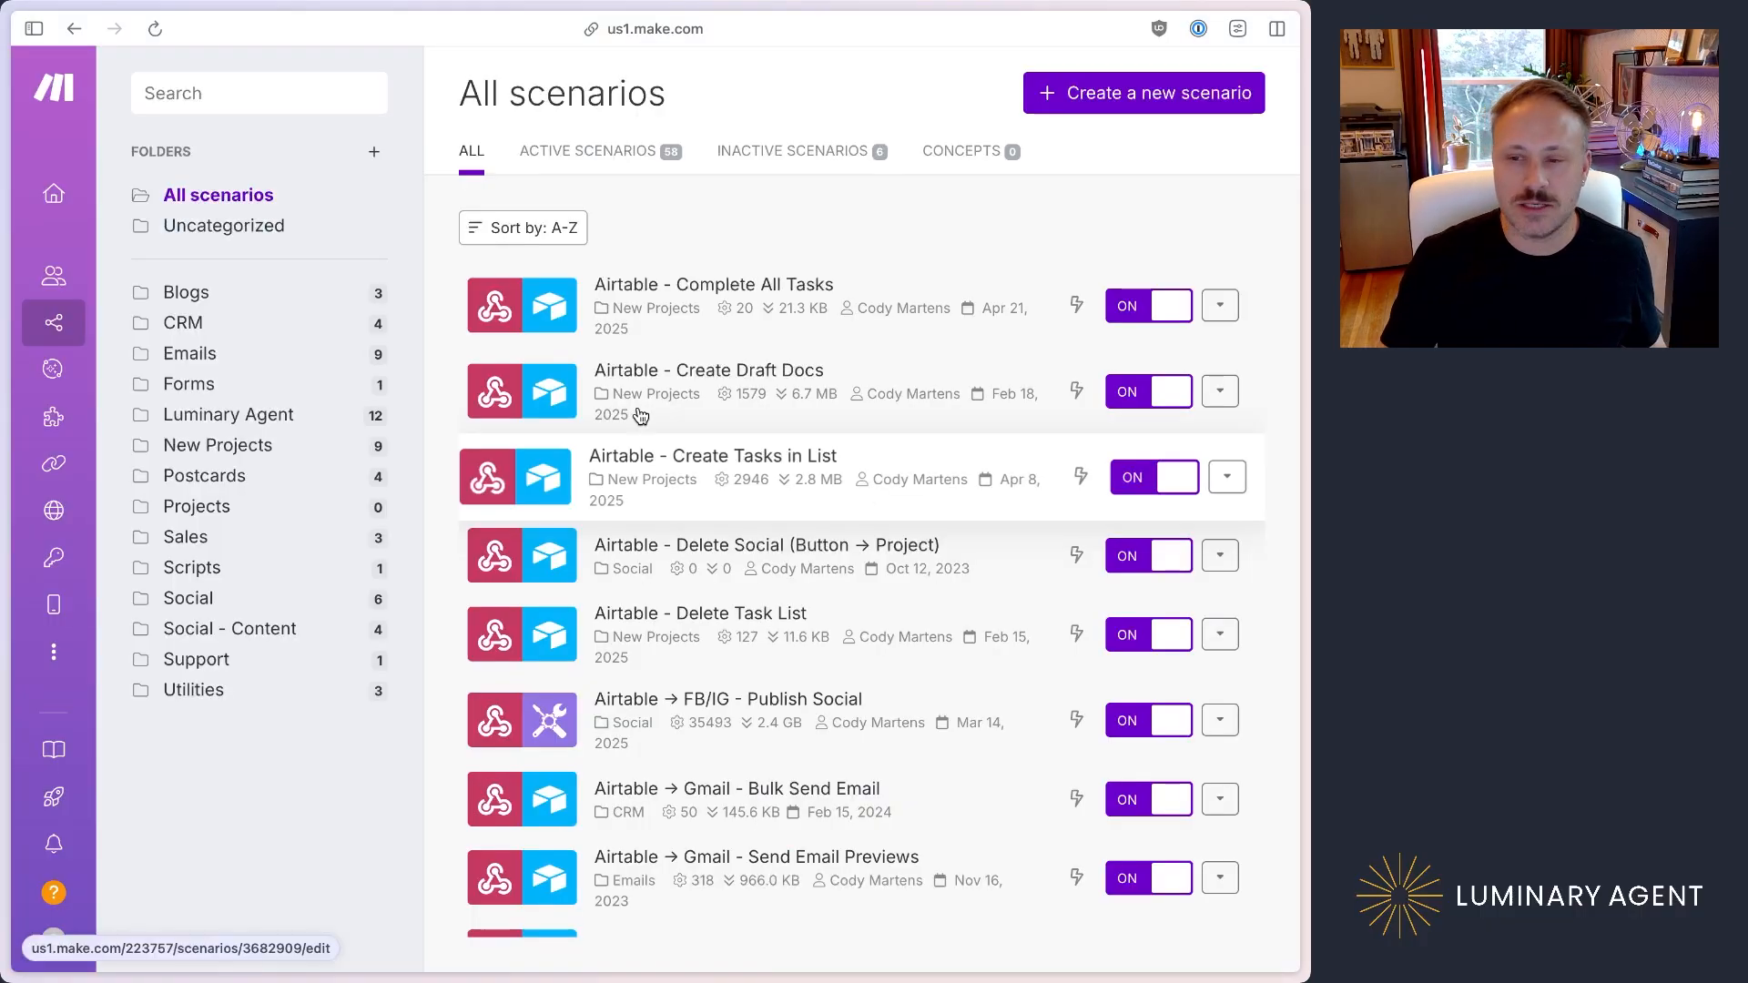
Step: Create a new scenario and choose Google Contacts as the app for its first module
left_click(1154, 102)
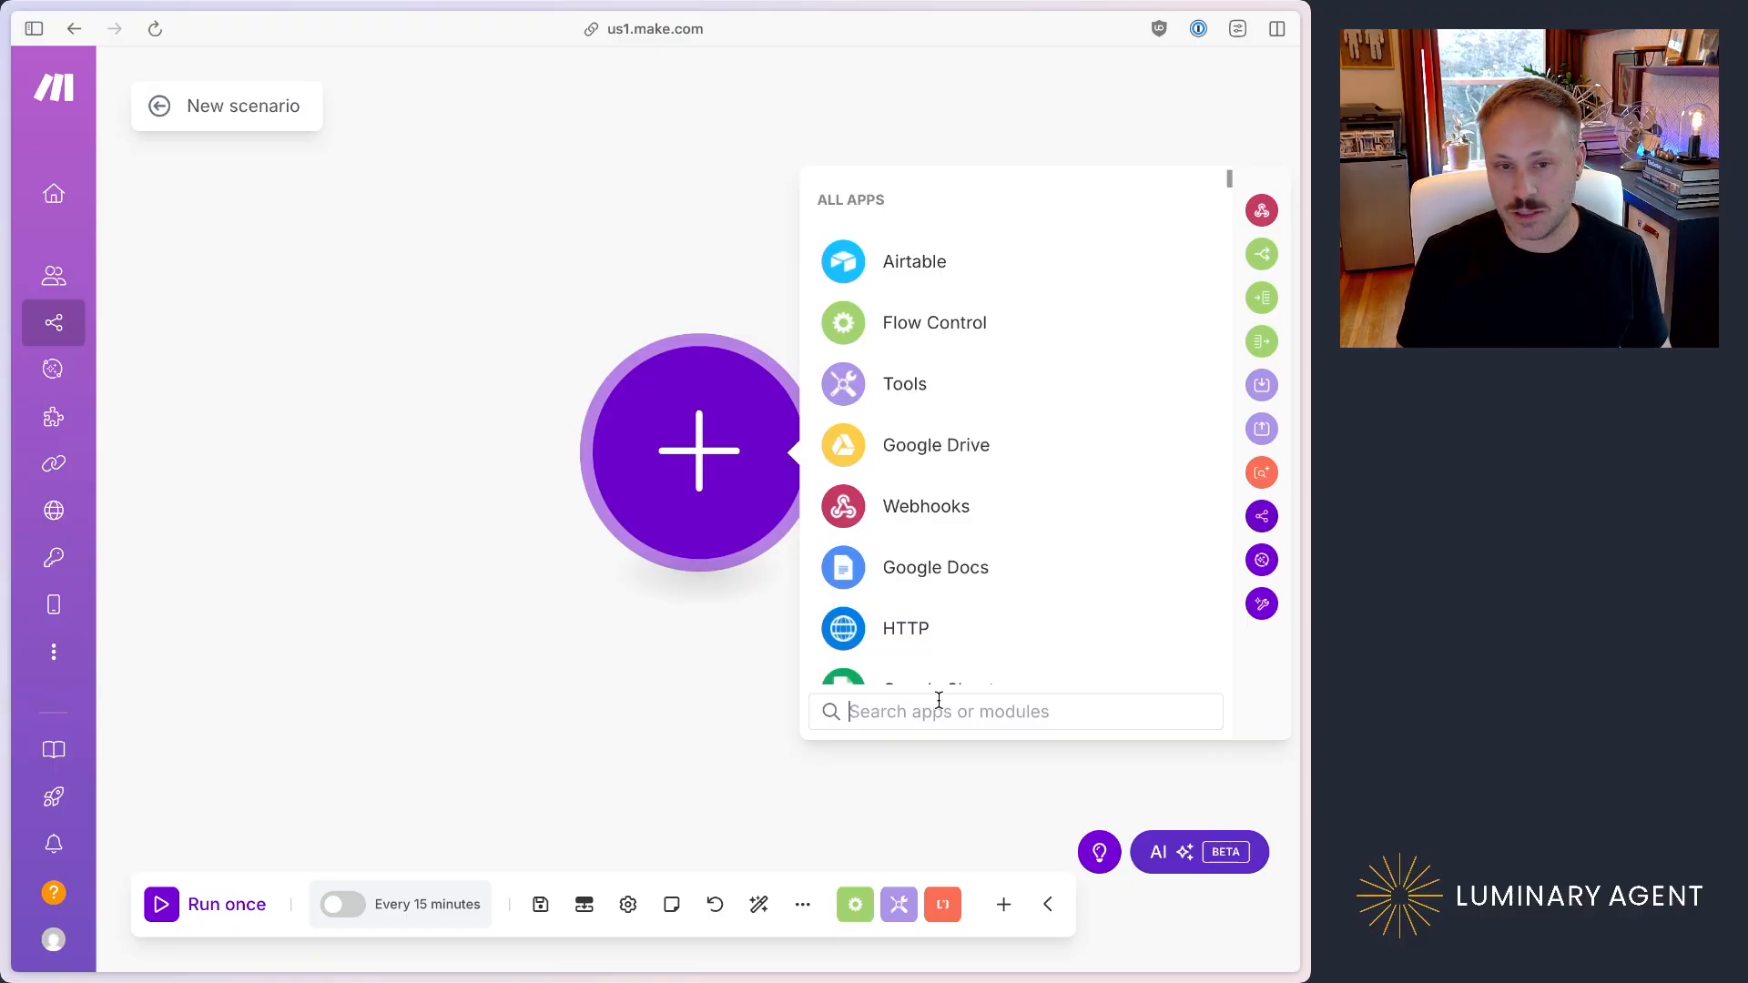
type("google conta")
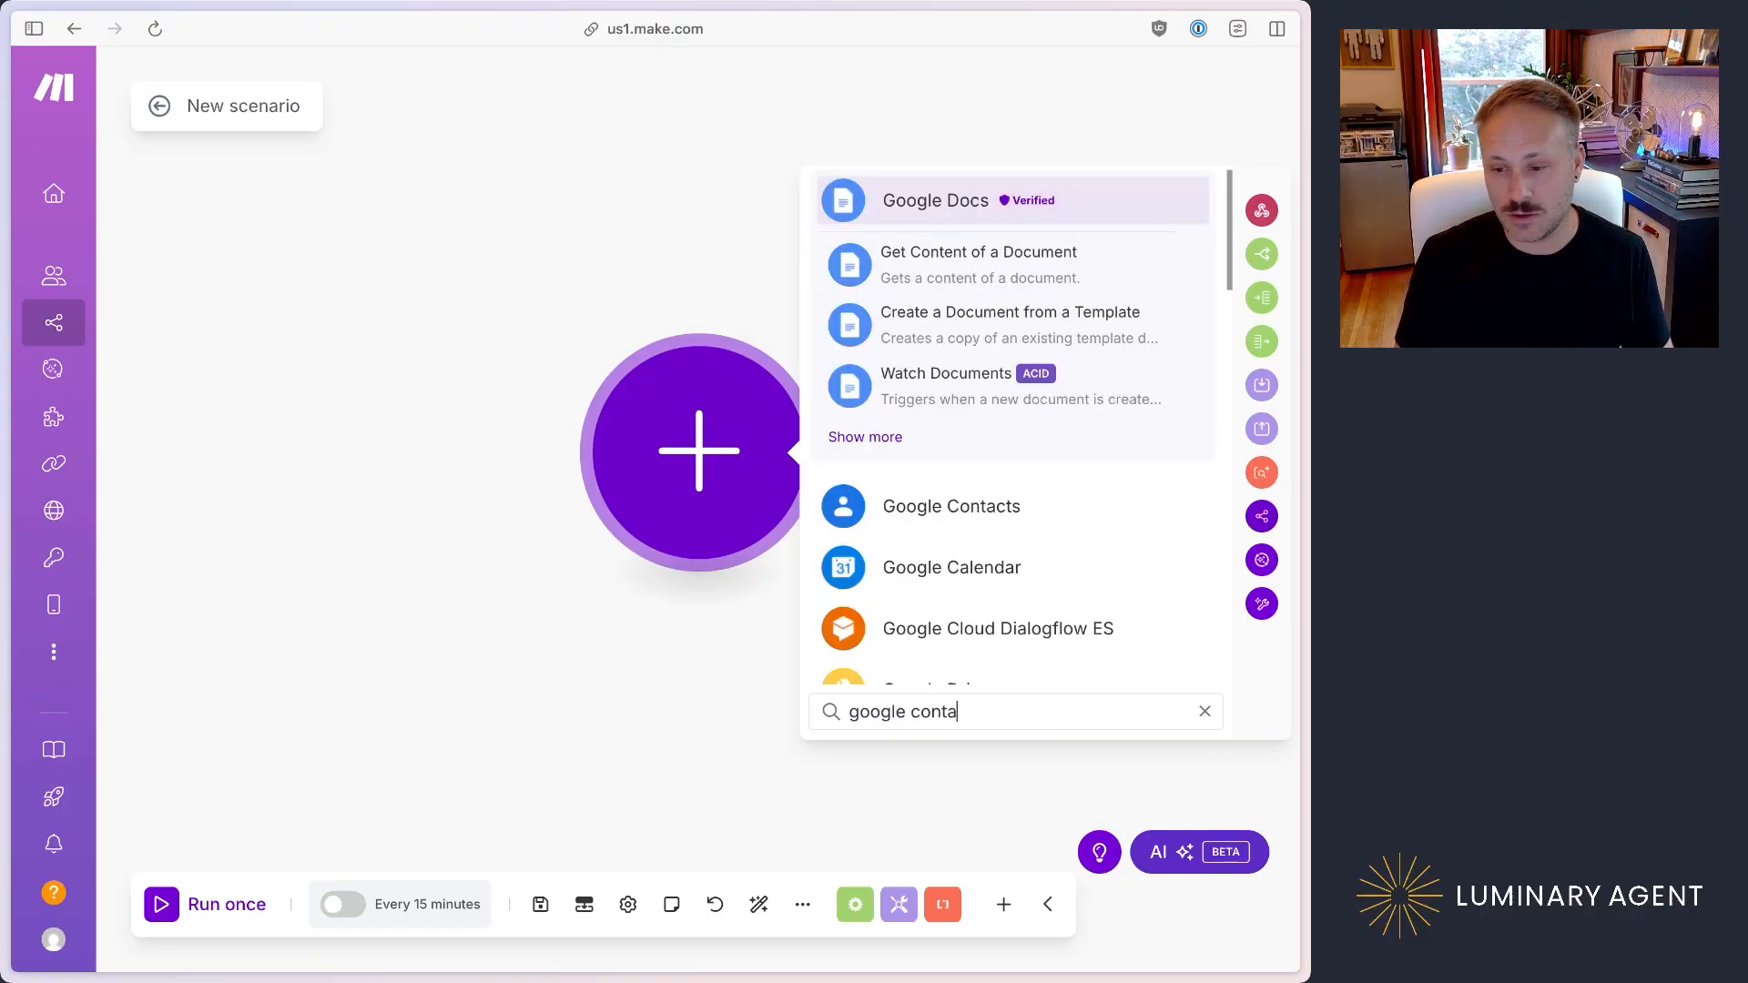
type("cts")
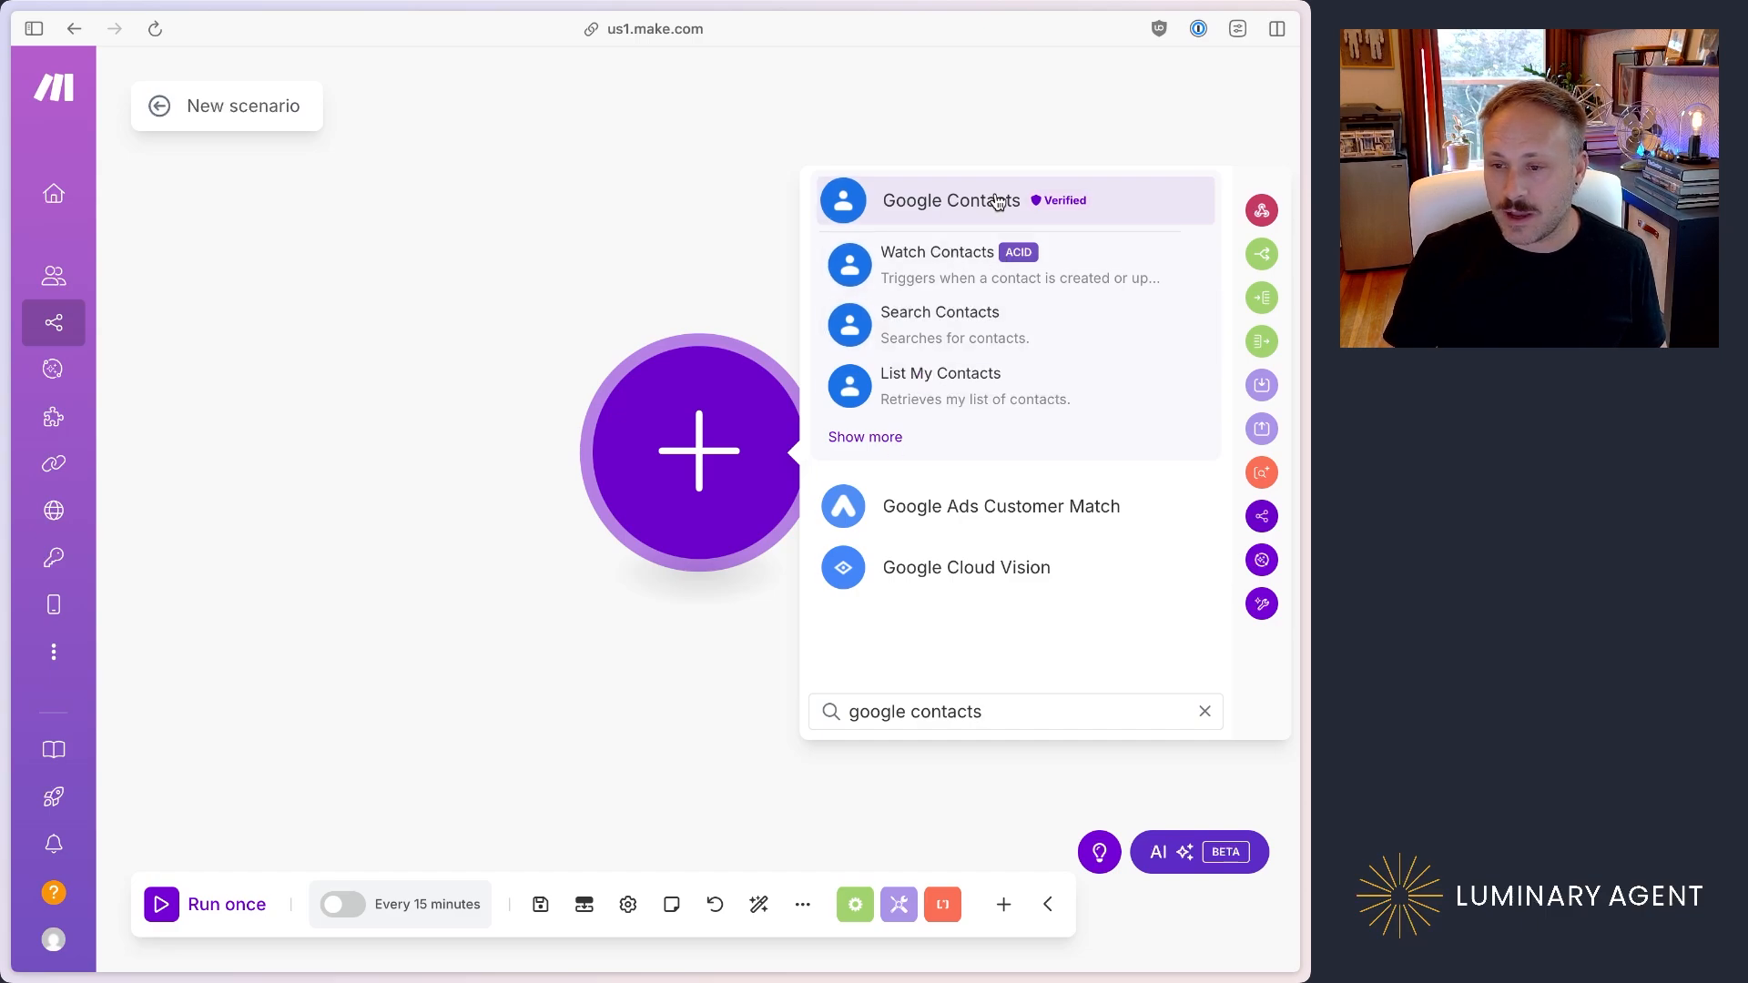
left_click(958, 202)
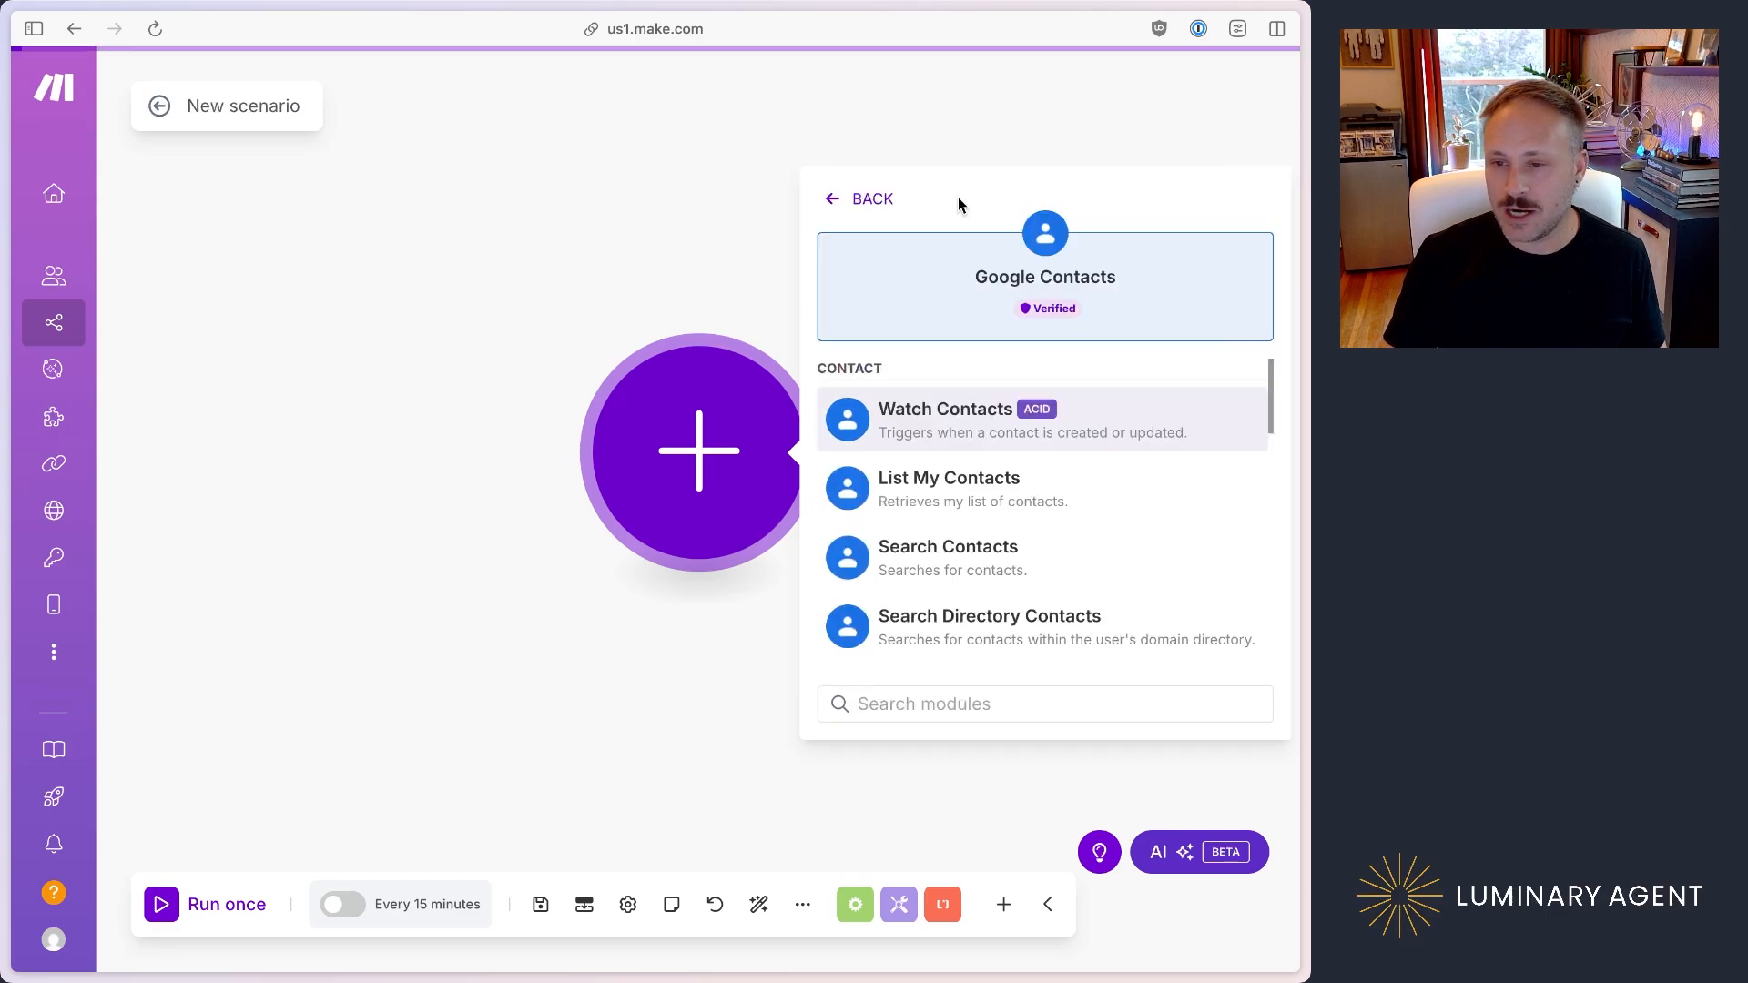
Step: Examine the triggers and actions offered for Google Contacts, covering contacts, contact groups and API calls
scroll(1095, 510, "down", 1)
scroll(1095, 507, "down", 10)
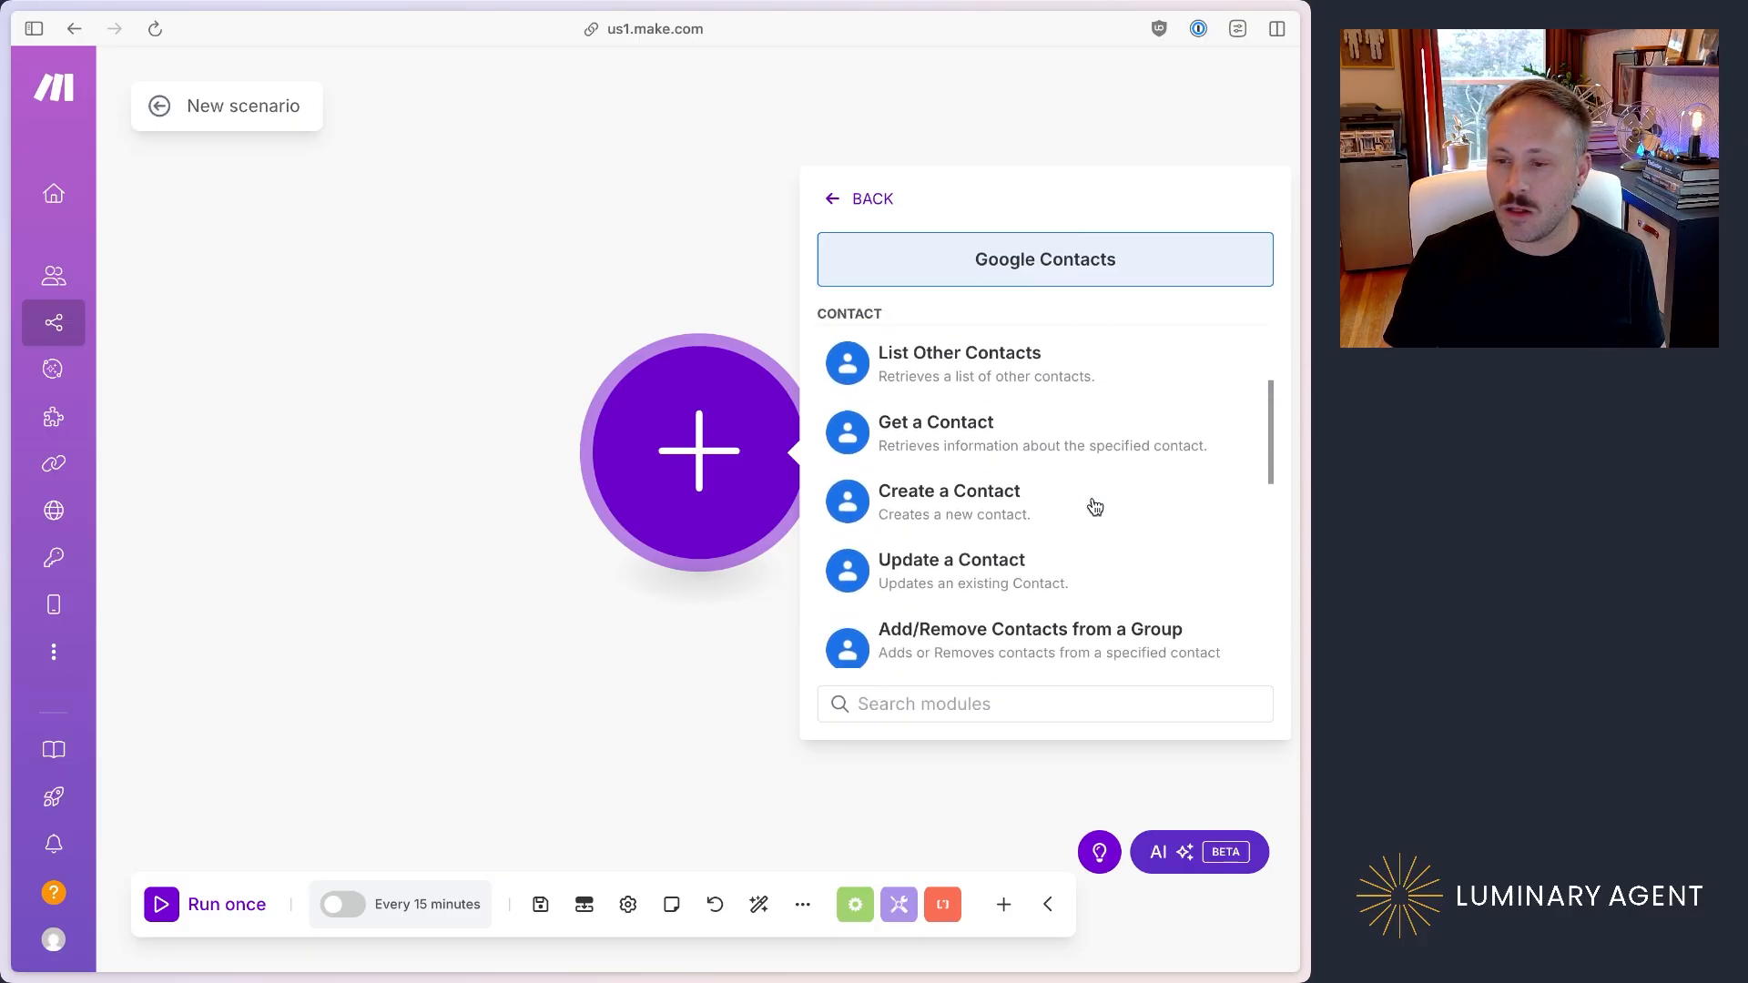
scroll(1093, 507, "up", 10)
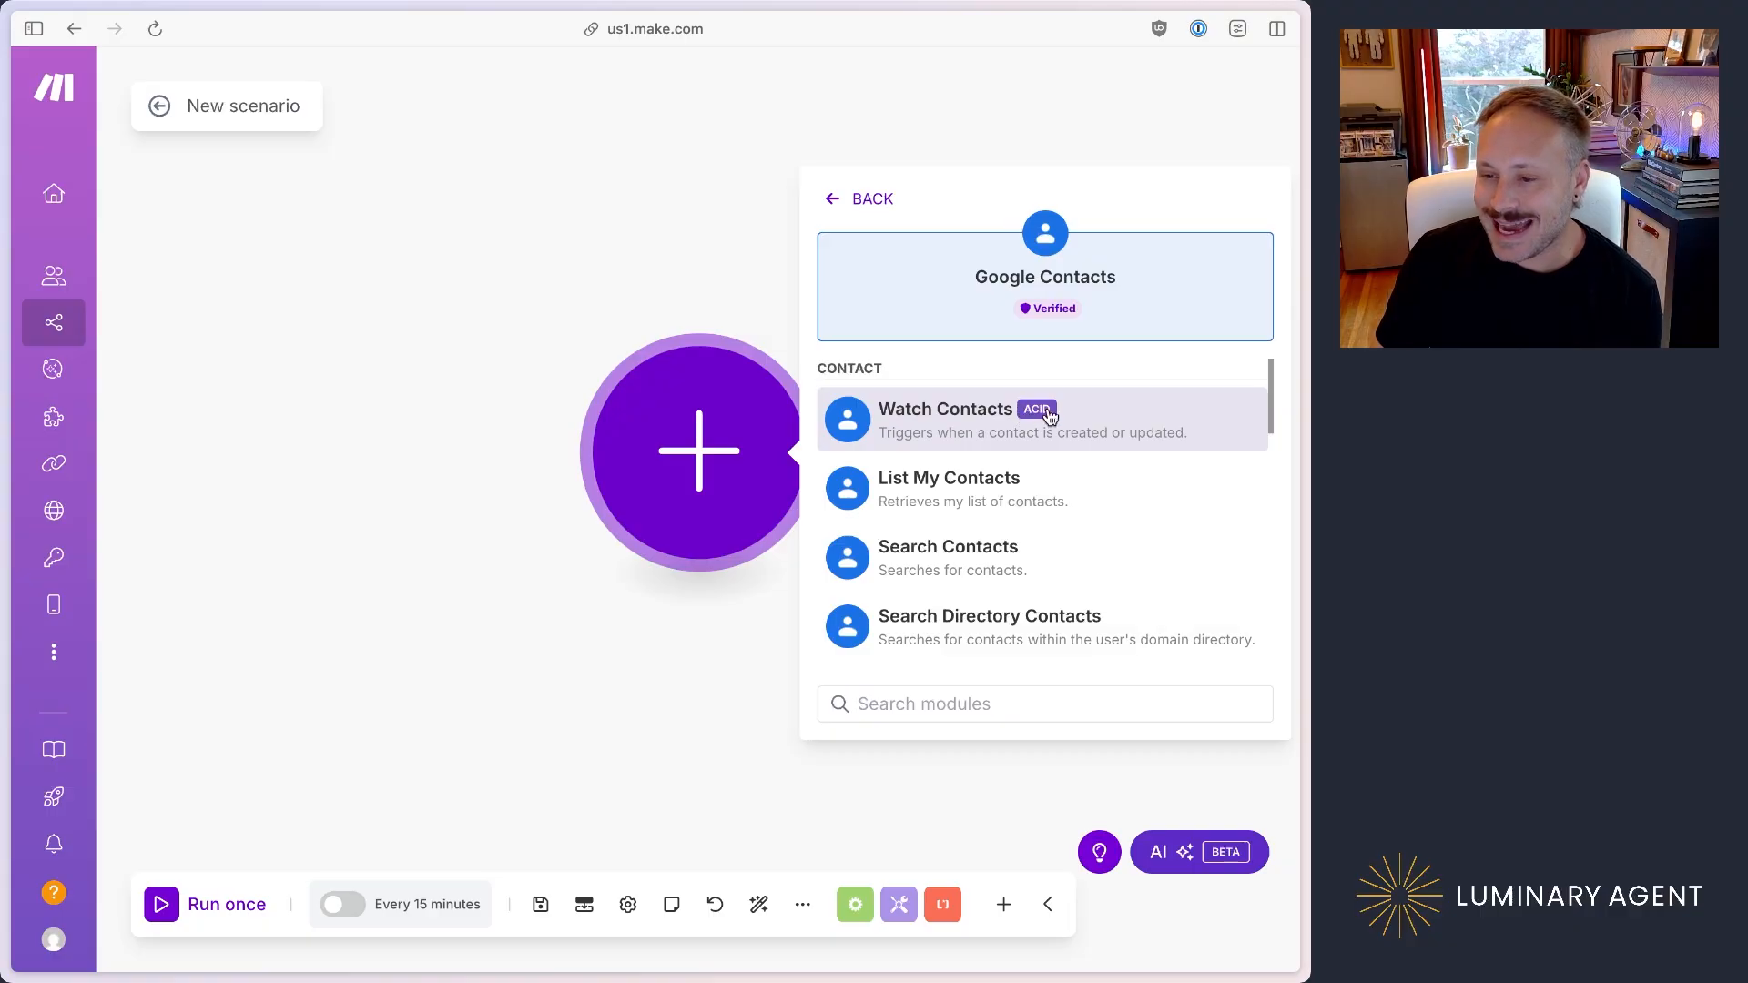
scroll(1046, 416, "down", 2)
scroll(1047, 416, "up", 2)
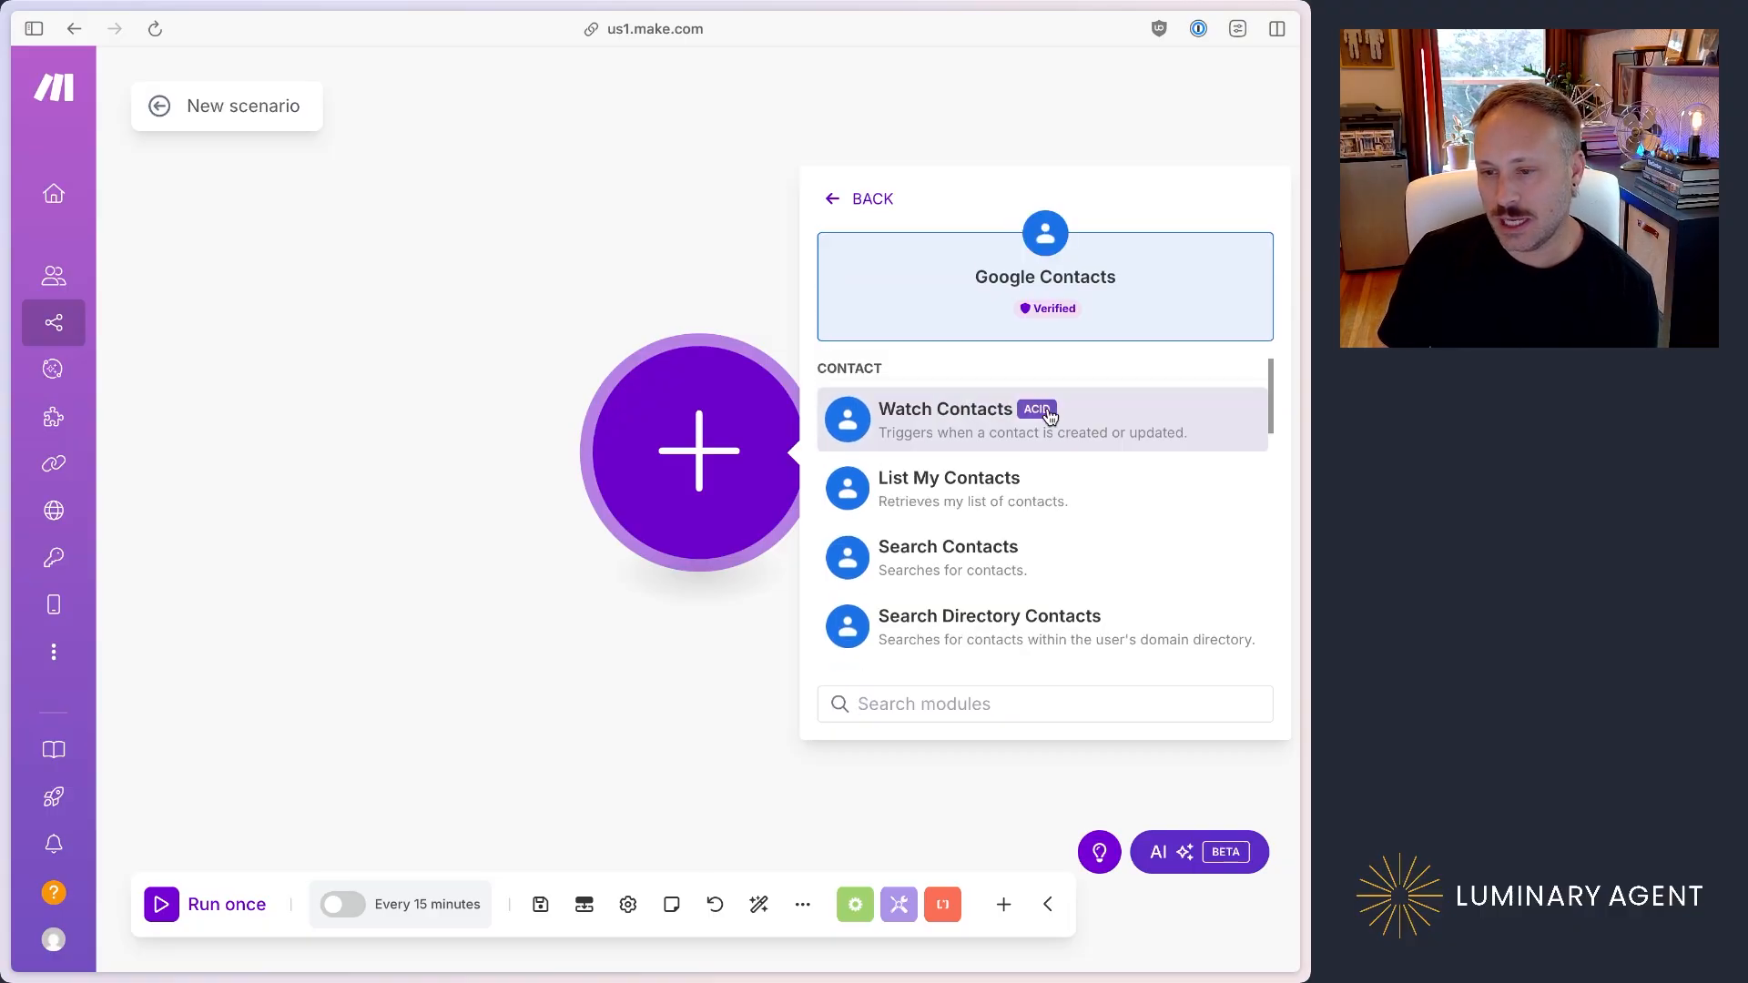
scroll(1067, 416, "down", 10)
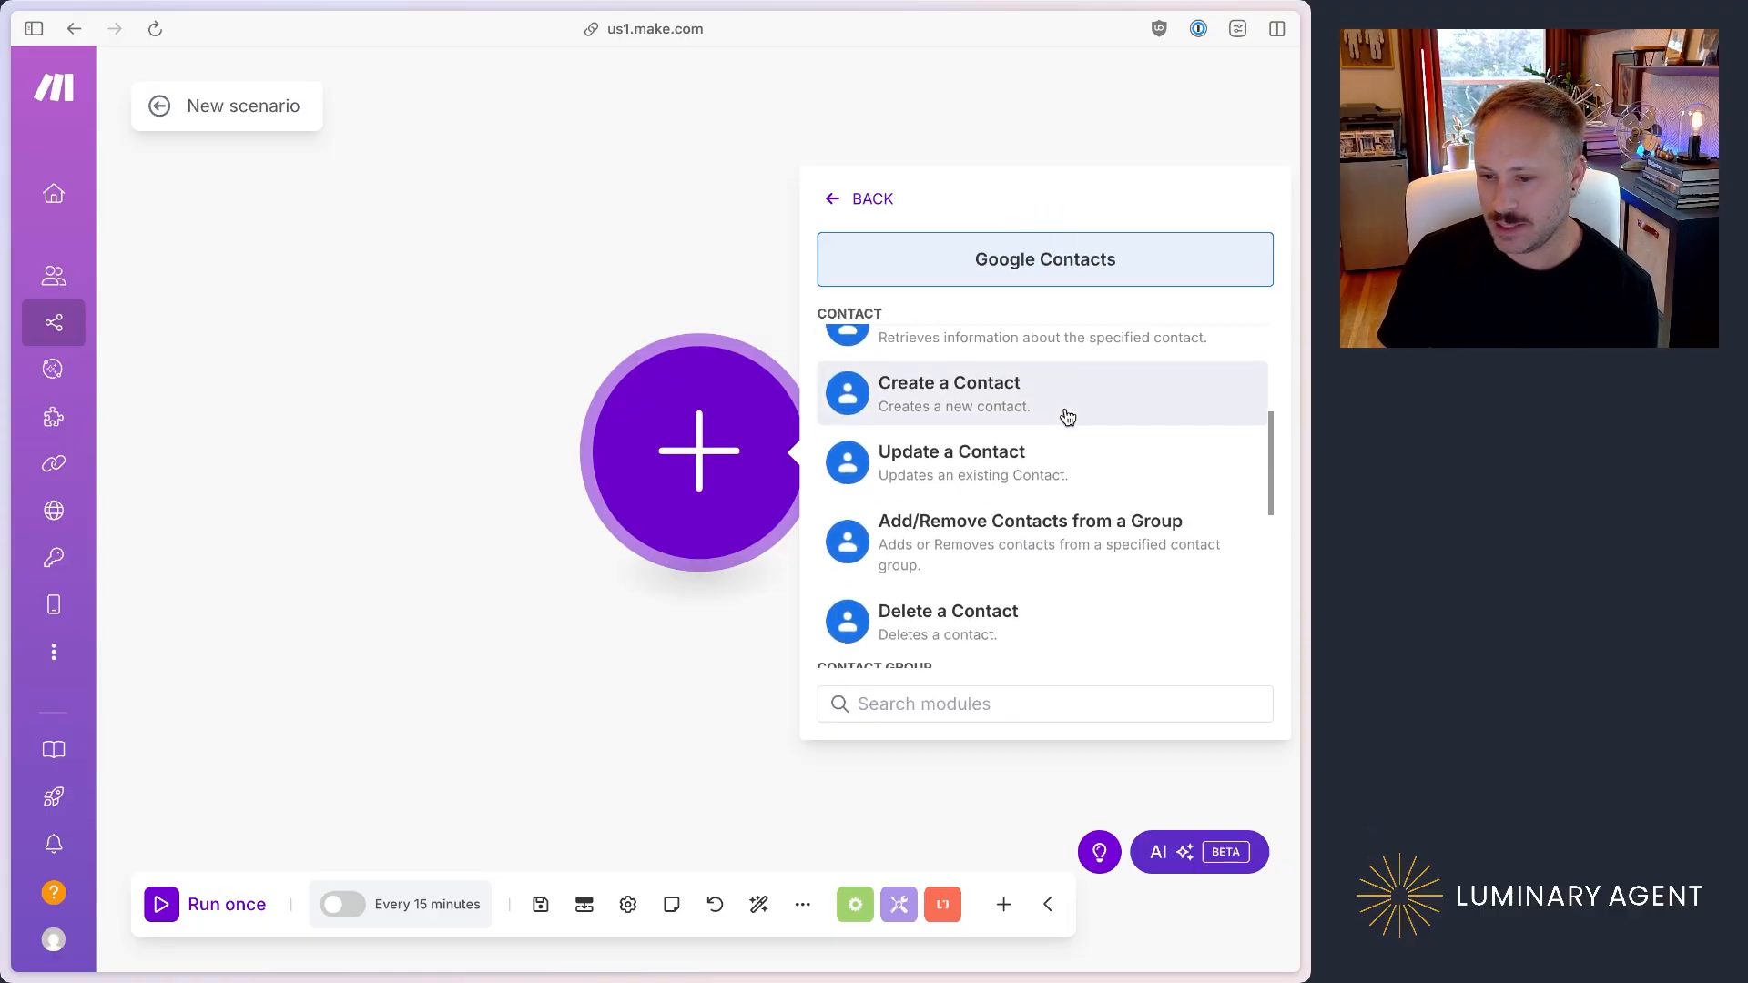
scroll(1101, 414, "up", 10)
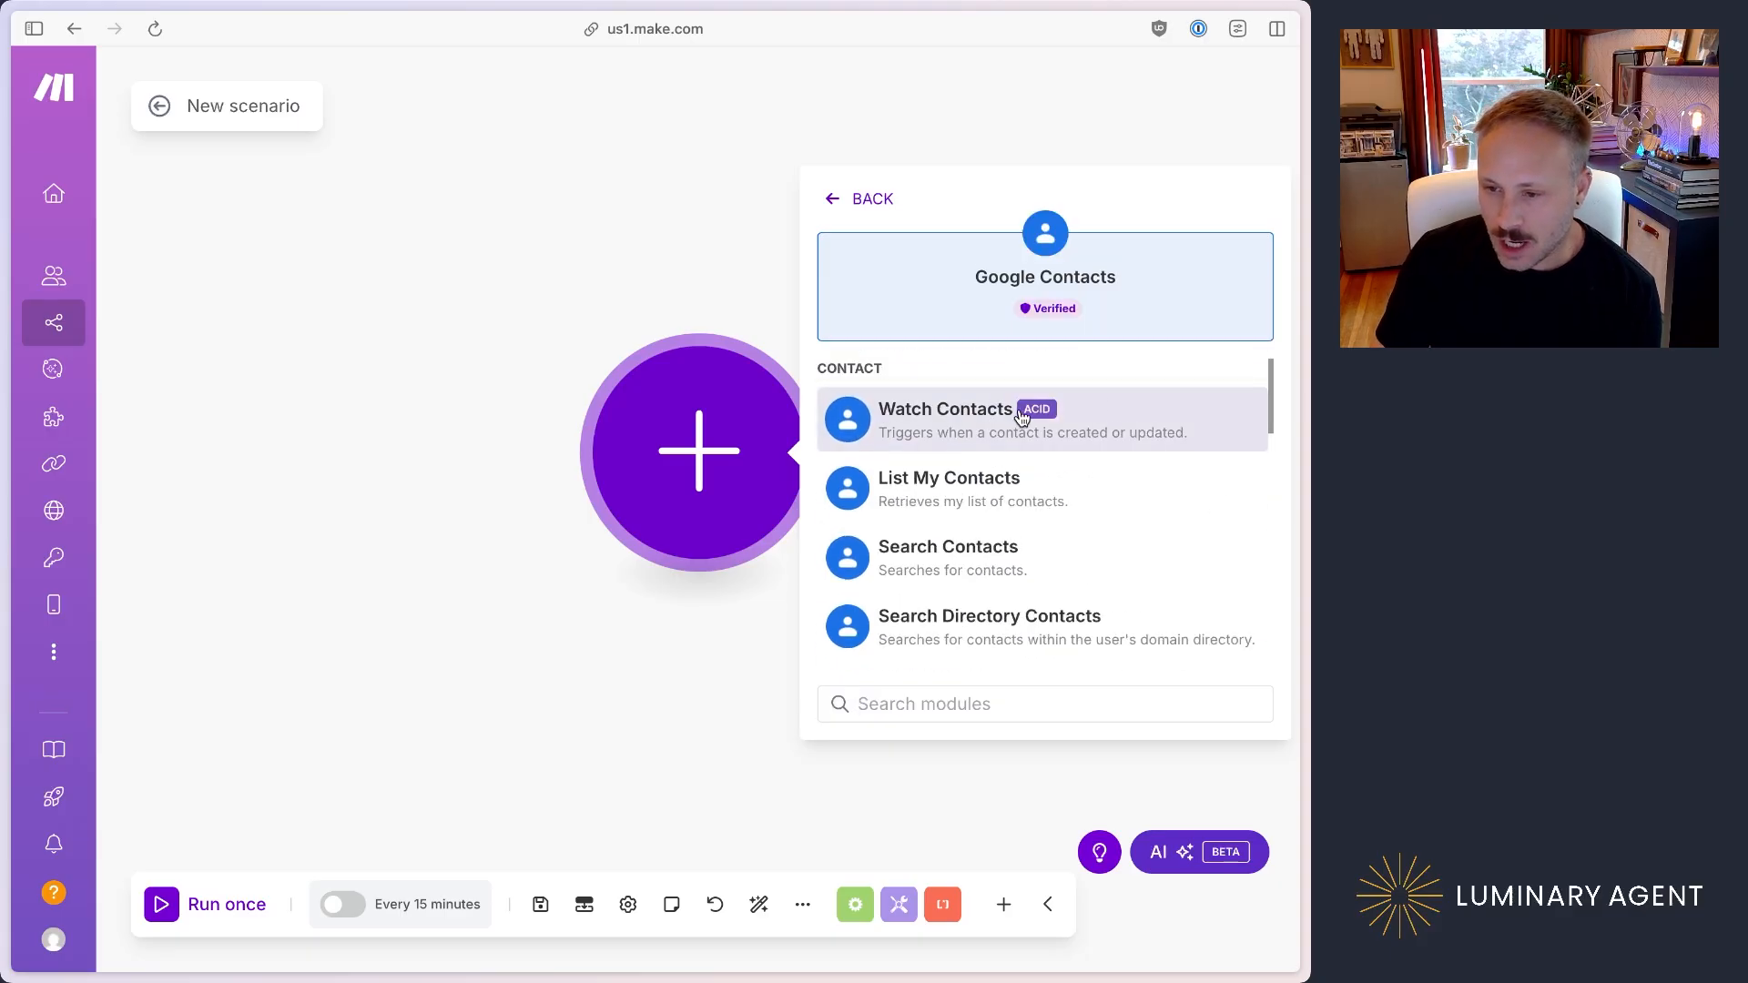
scroll(1020, 419, "down", 2)
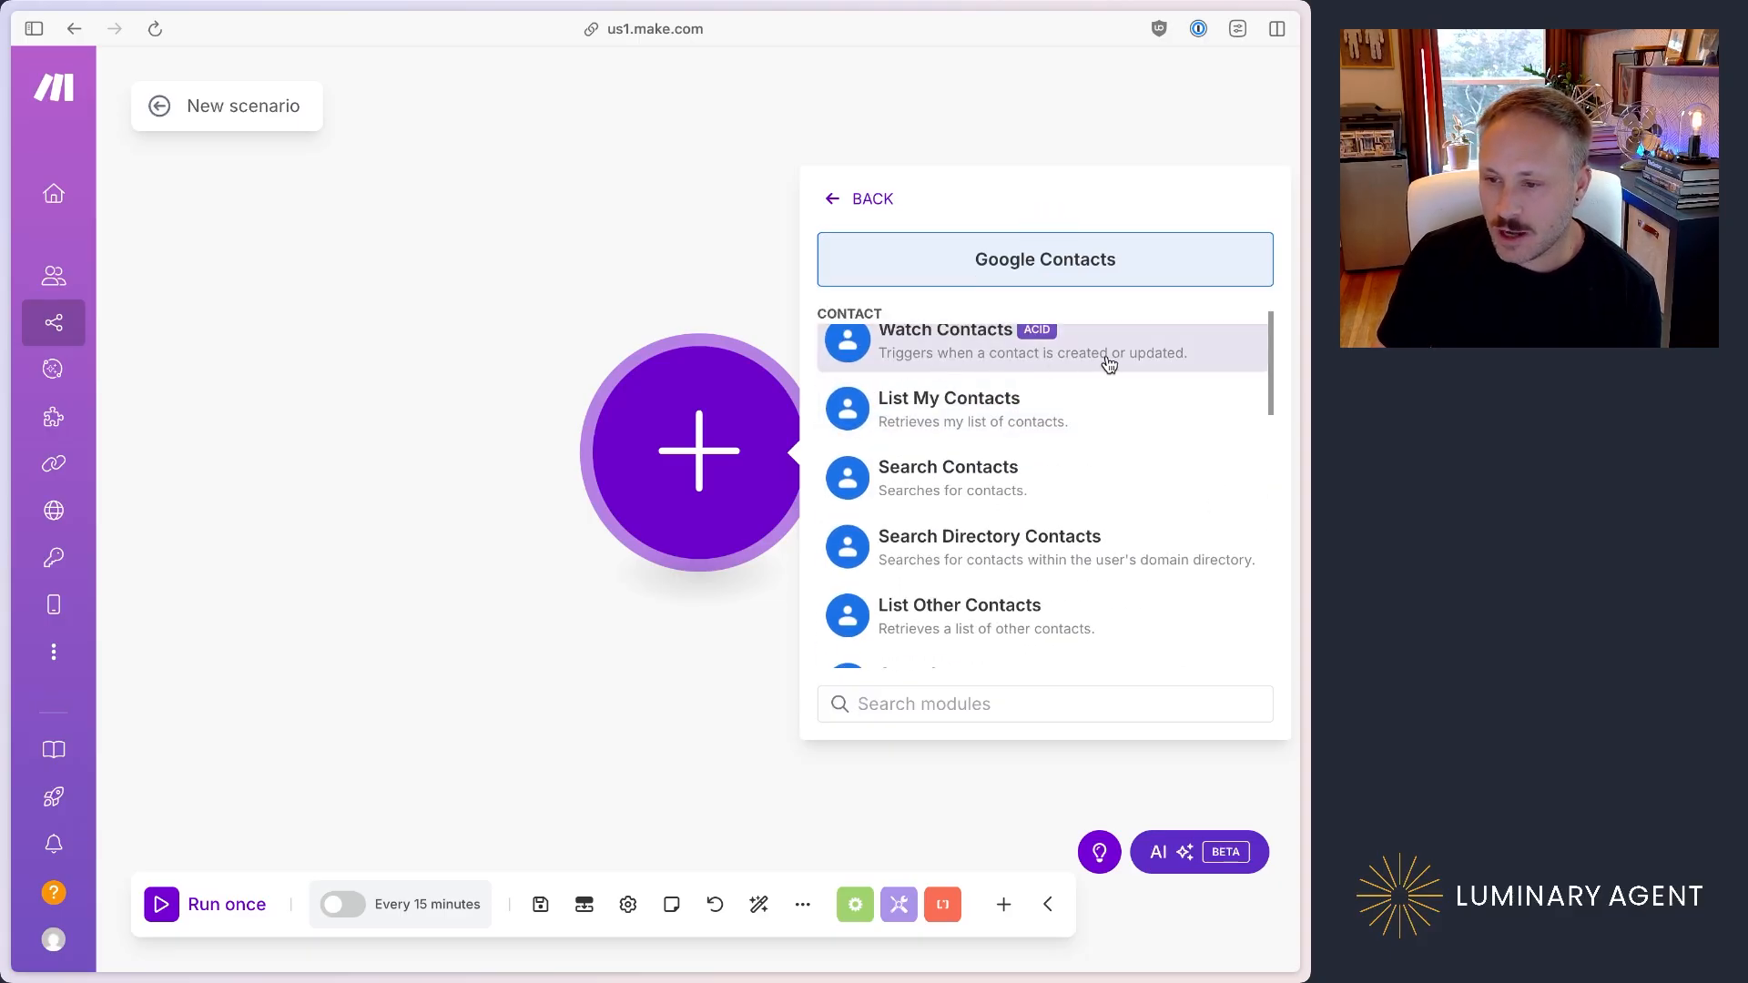
scroll(1181, 364, "down", 5)
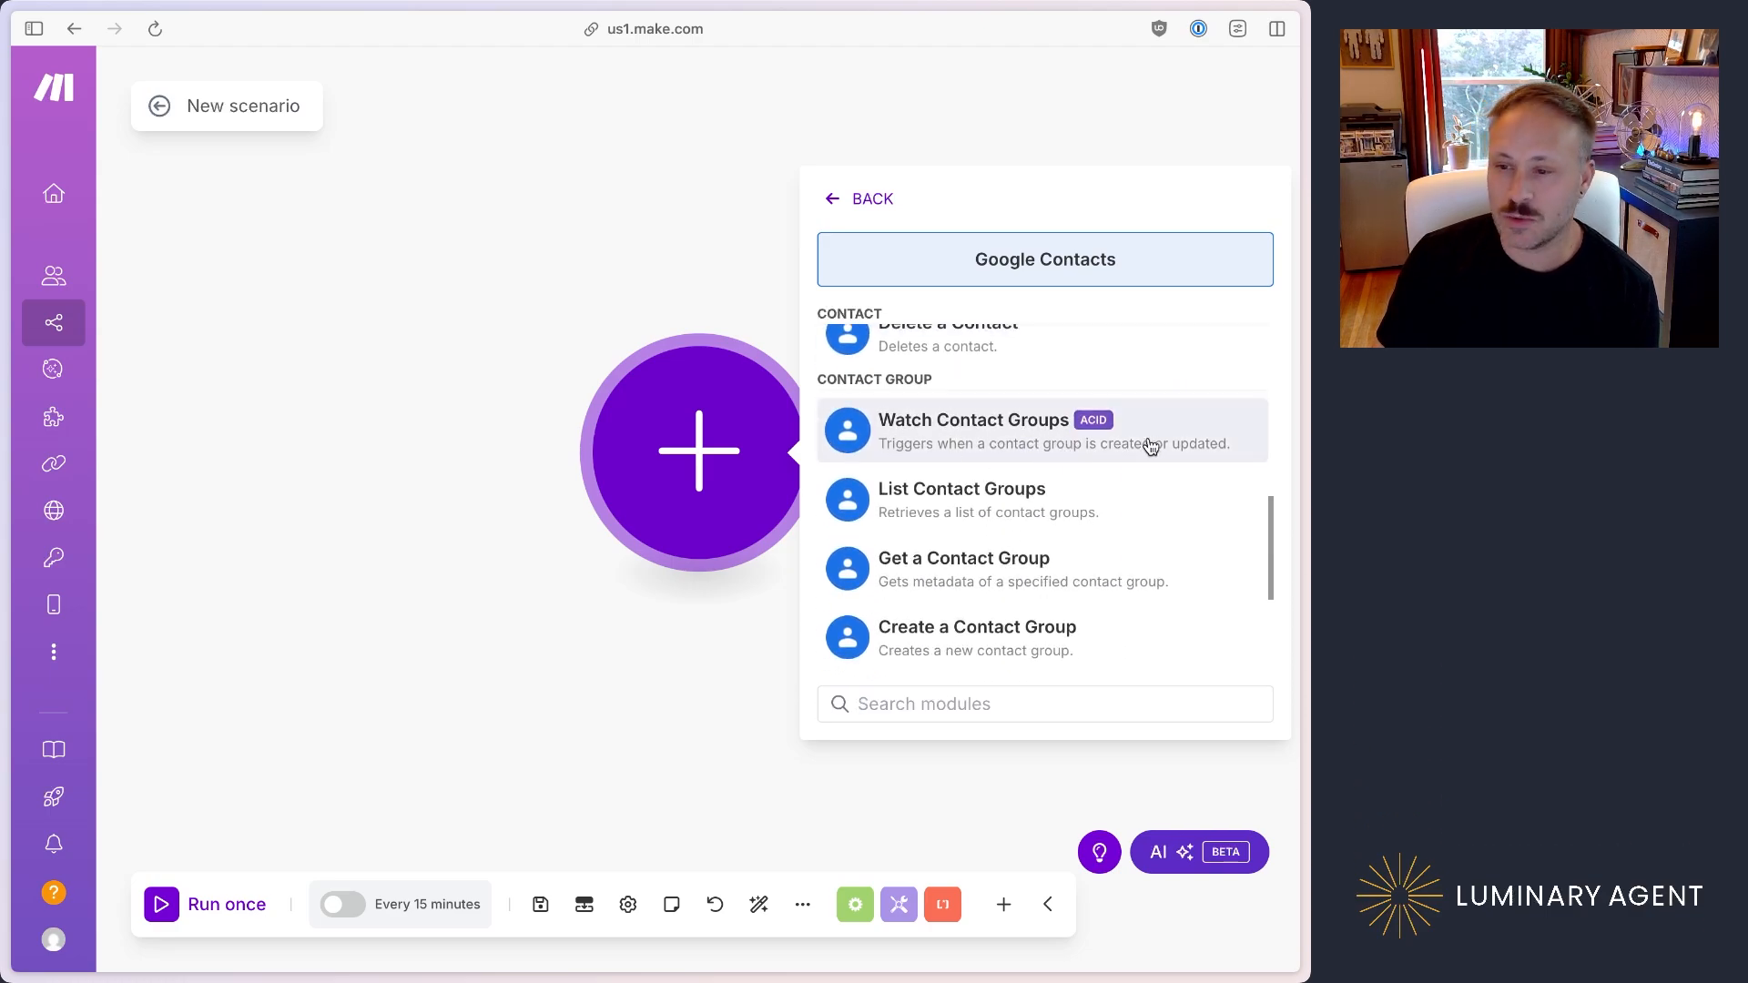
scroll(1170, 442, "down", 3)
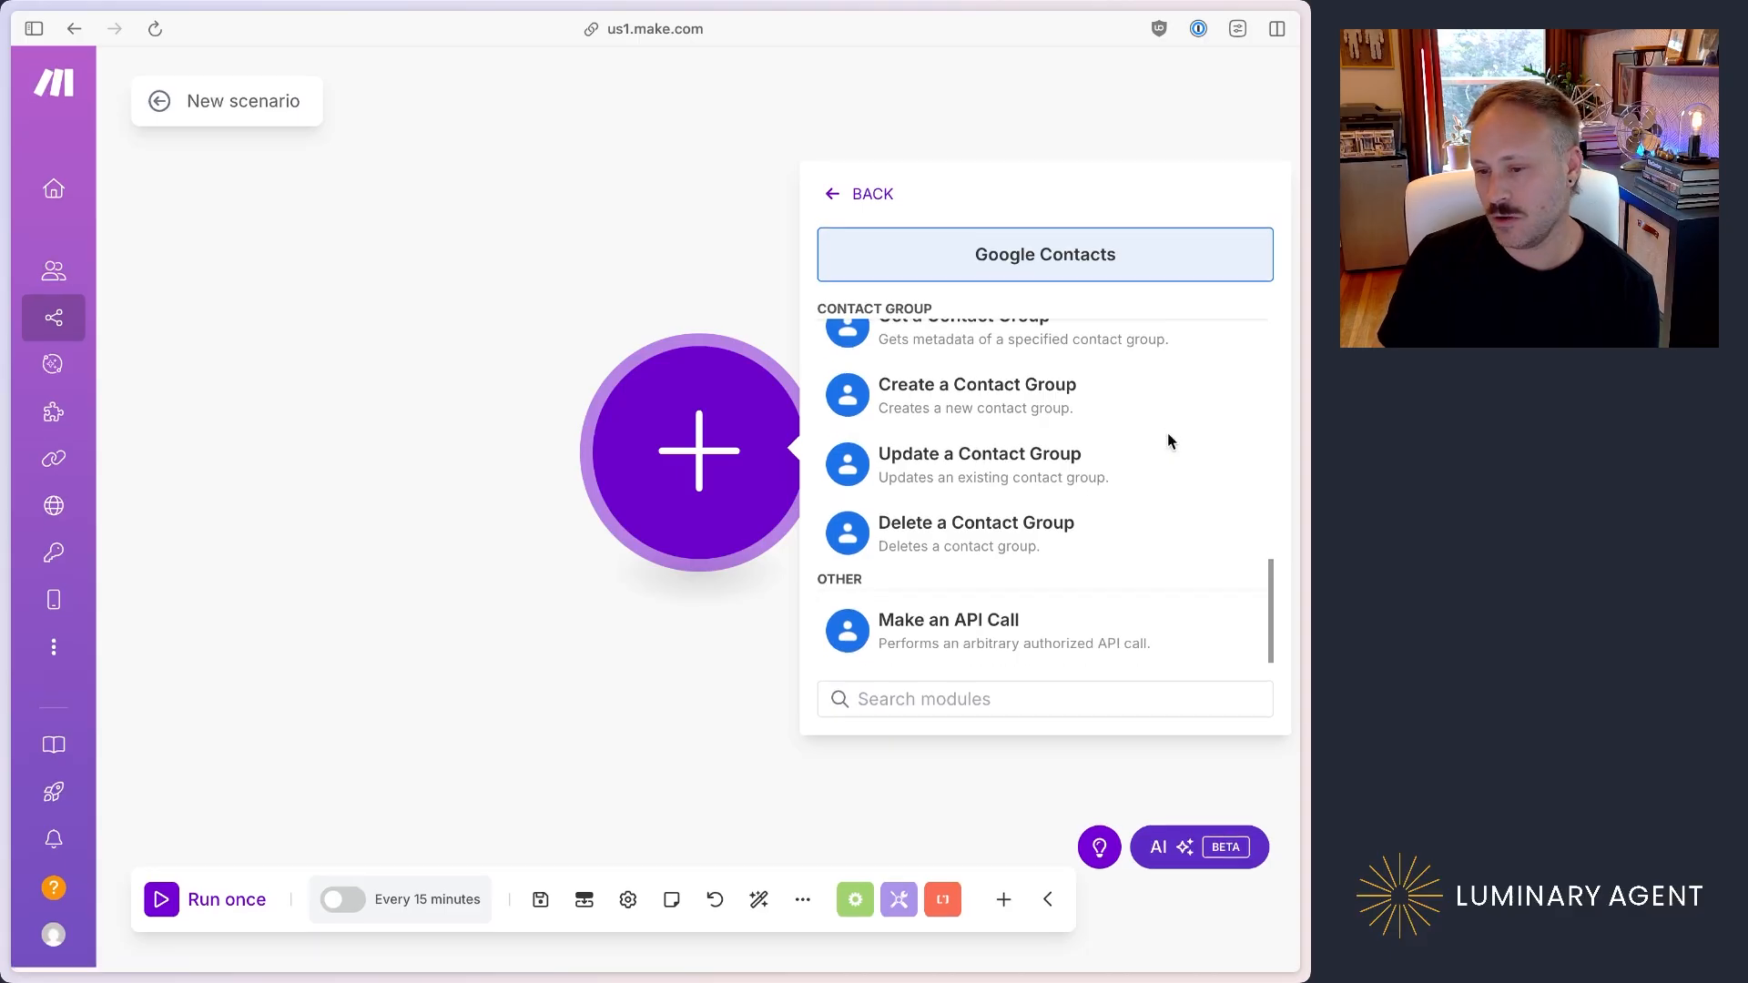
scroll(1167, 436, "up", 8)
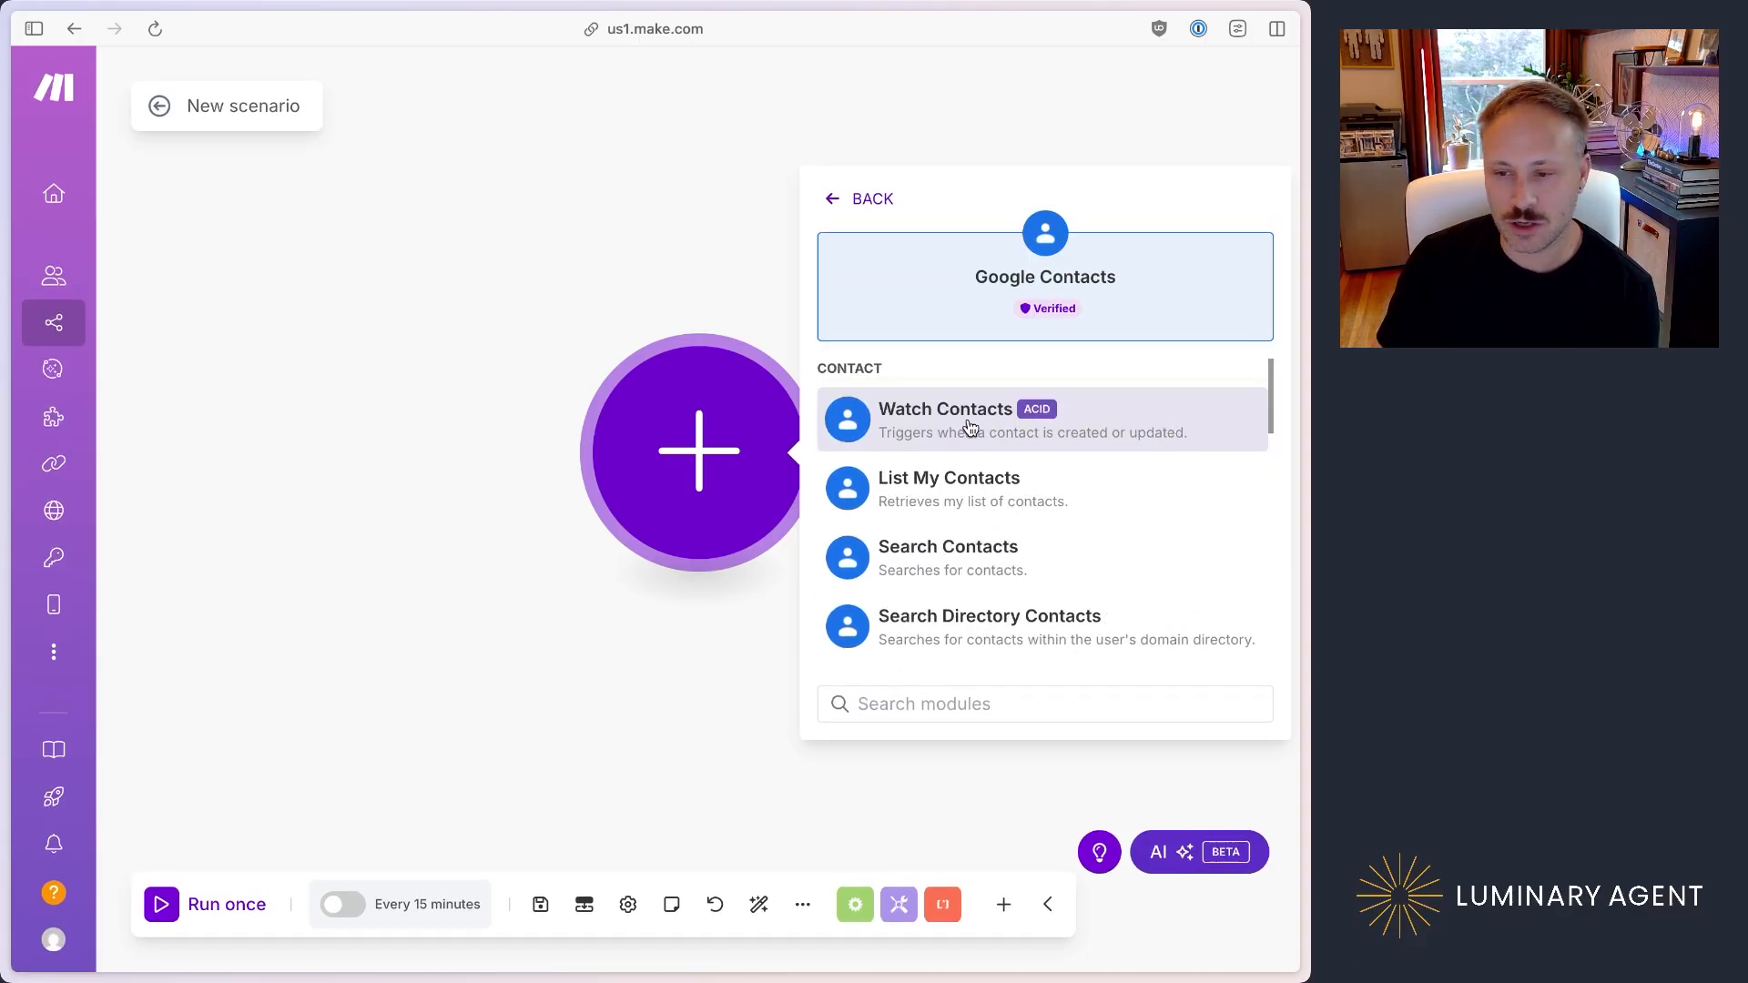
Step: Add the Watch Contacts trigger and name its new Google connection with the owner's first name in possessive form plus "Personal"
left_click(970, 427)
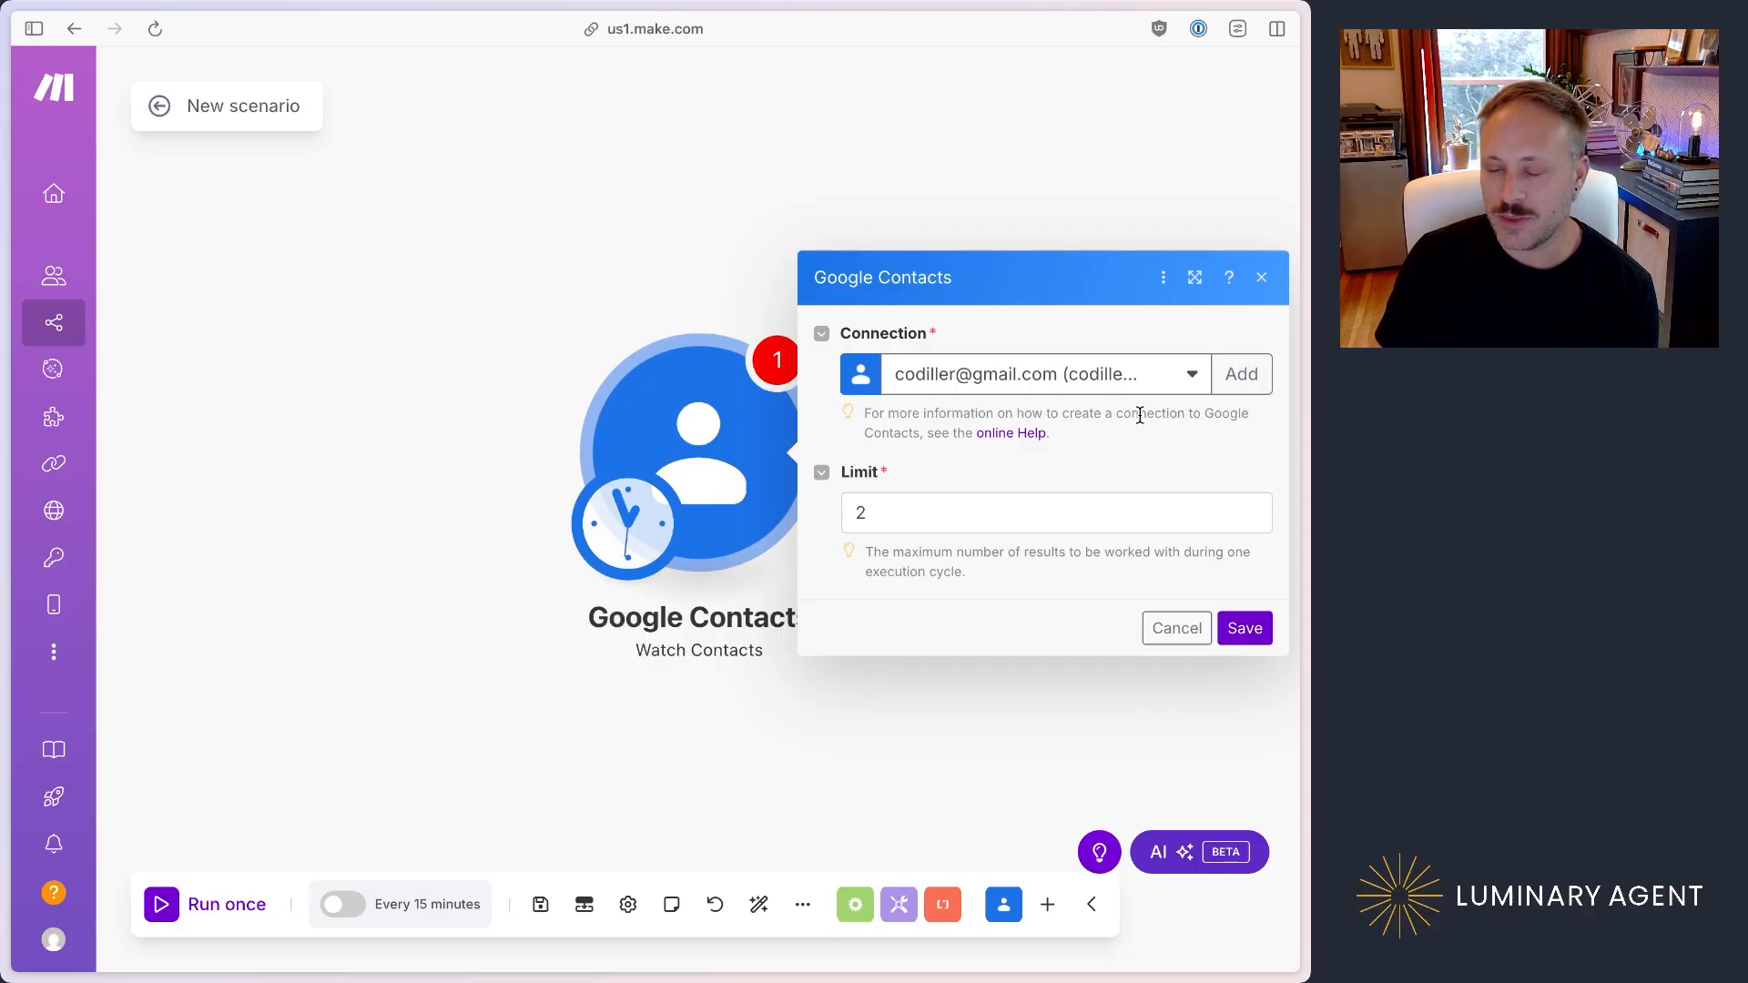
left_click(1238, 374)
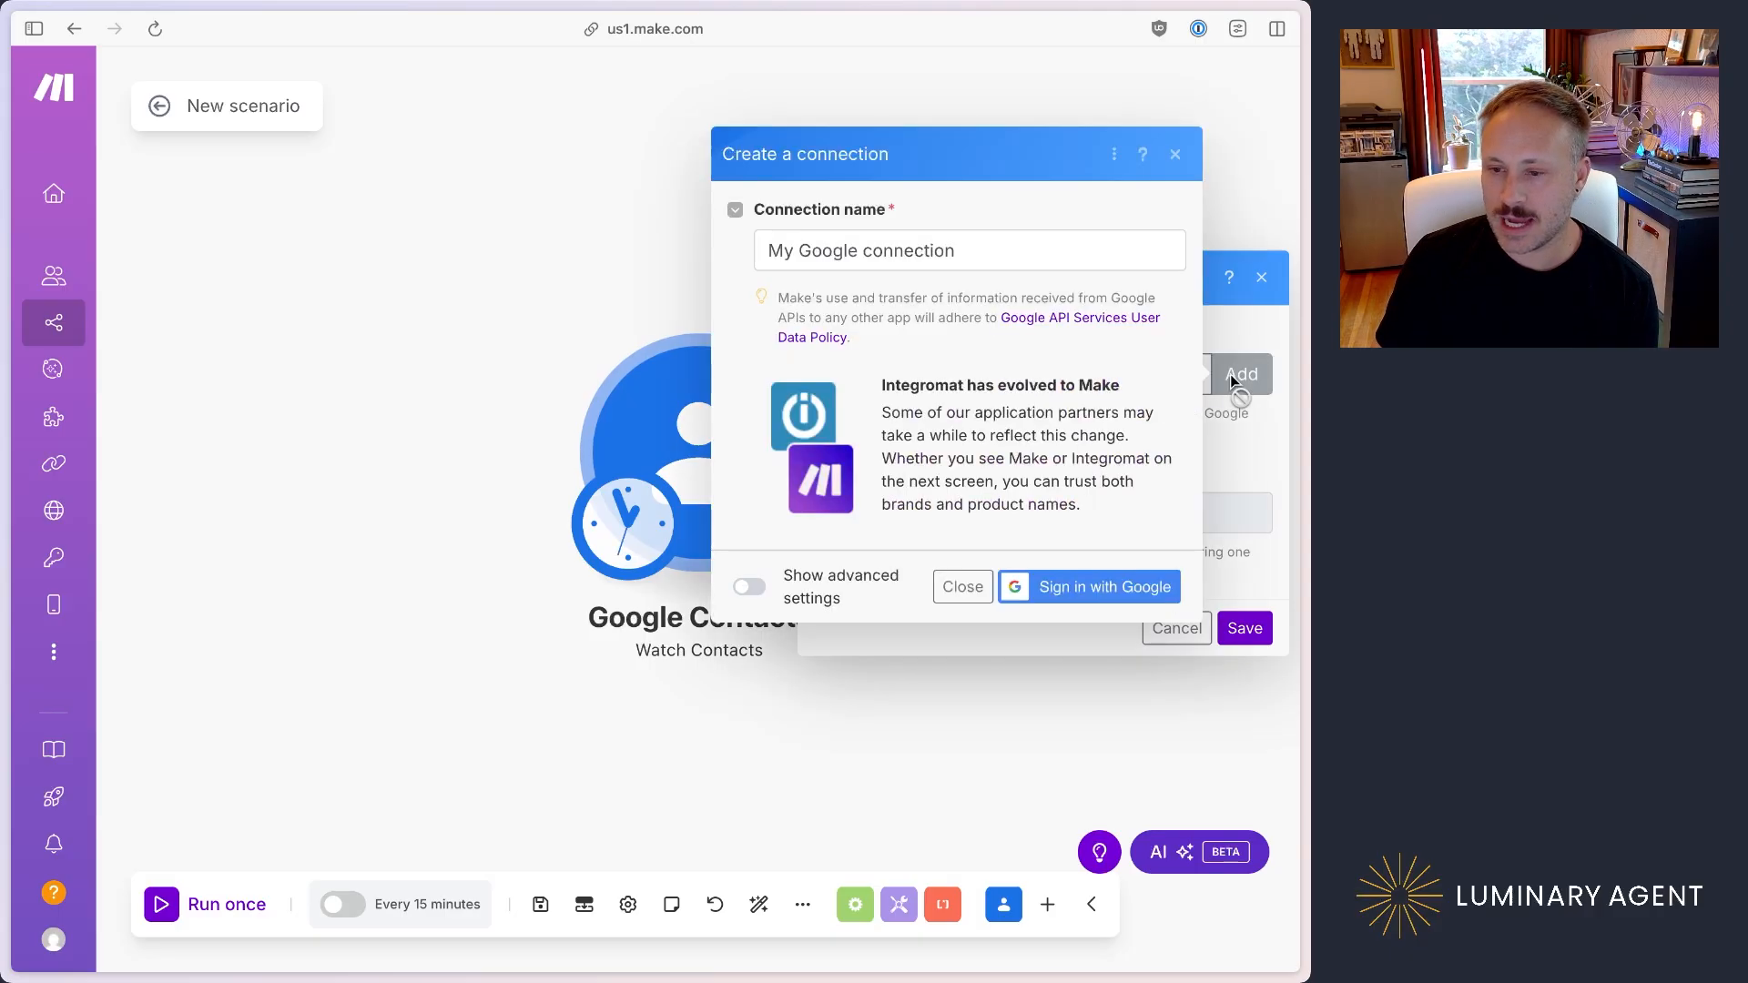
left_click_drag(983, 248, 606, 251)
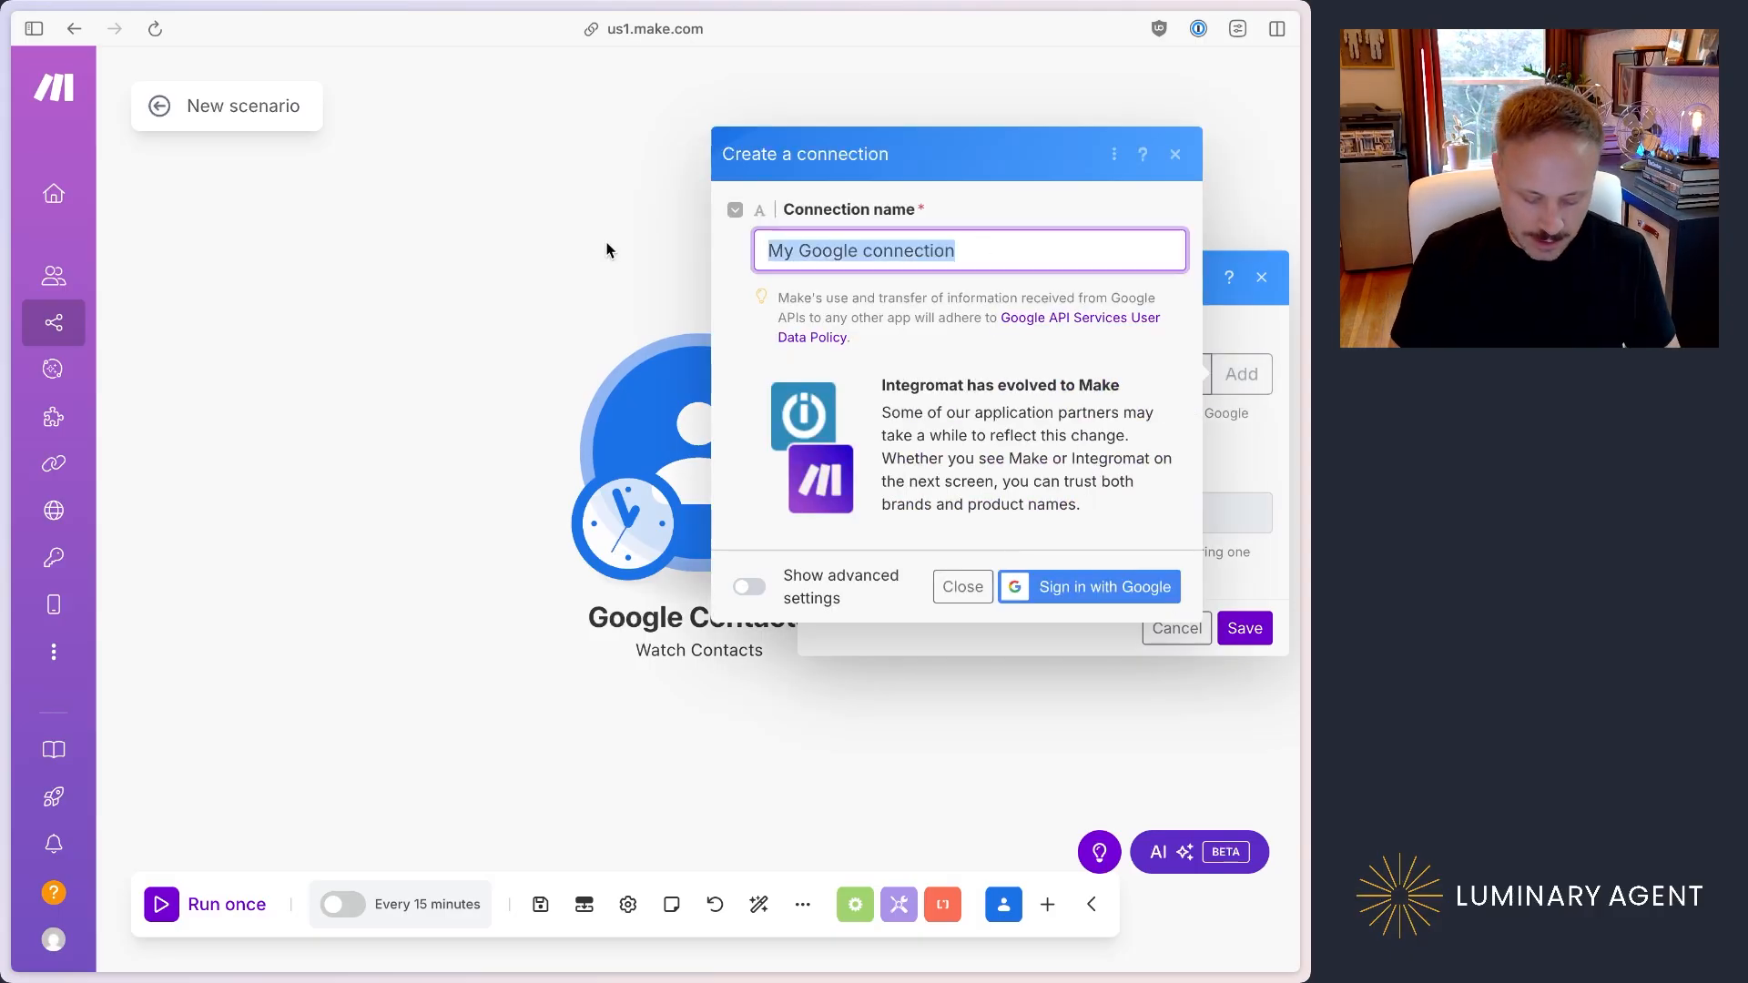
type("cody")
key("BackSpace")
key("BackSpace")
key("BackSpace")
key("BackSpace")
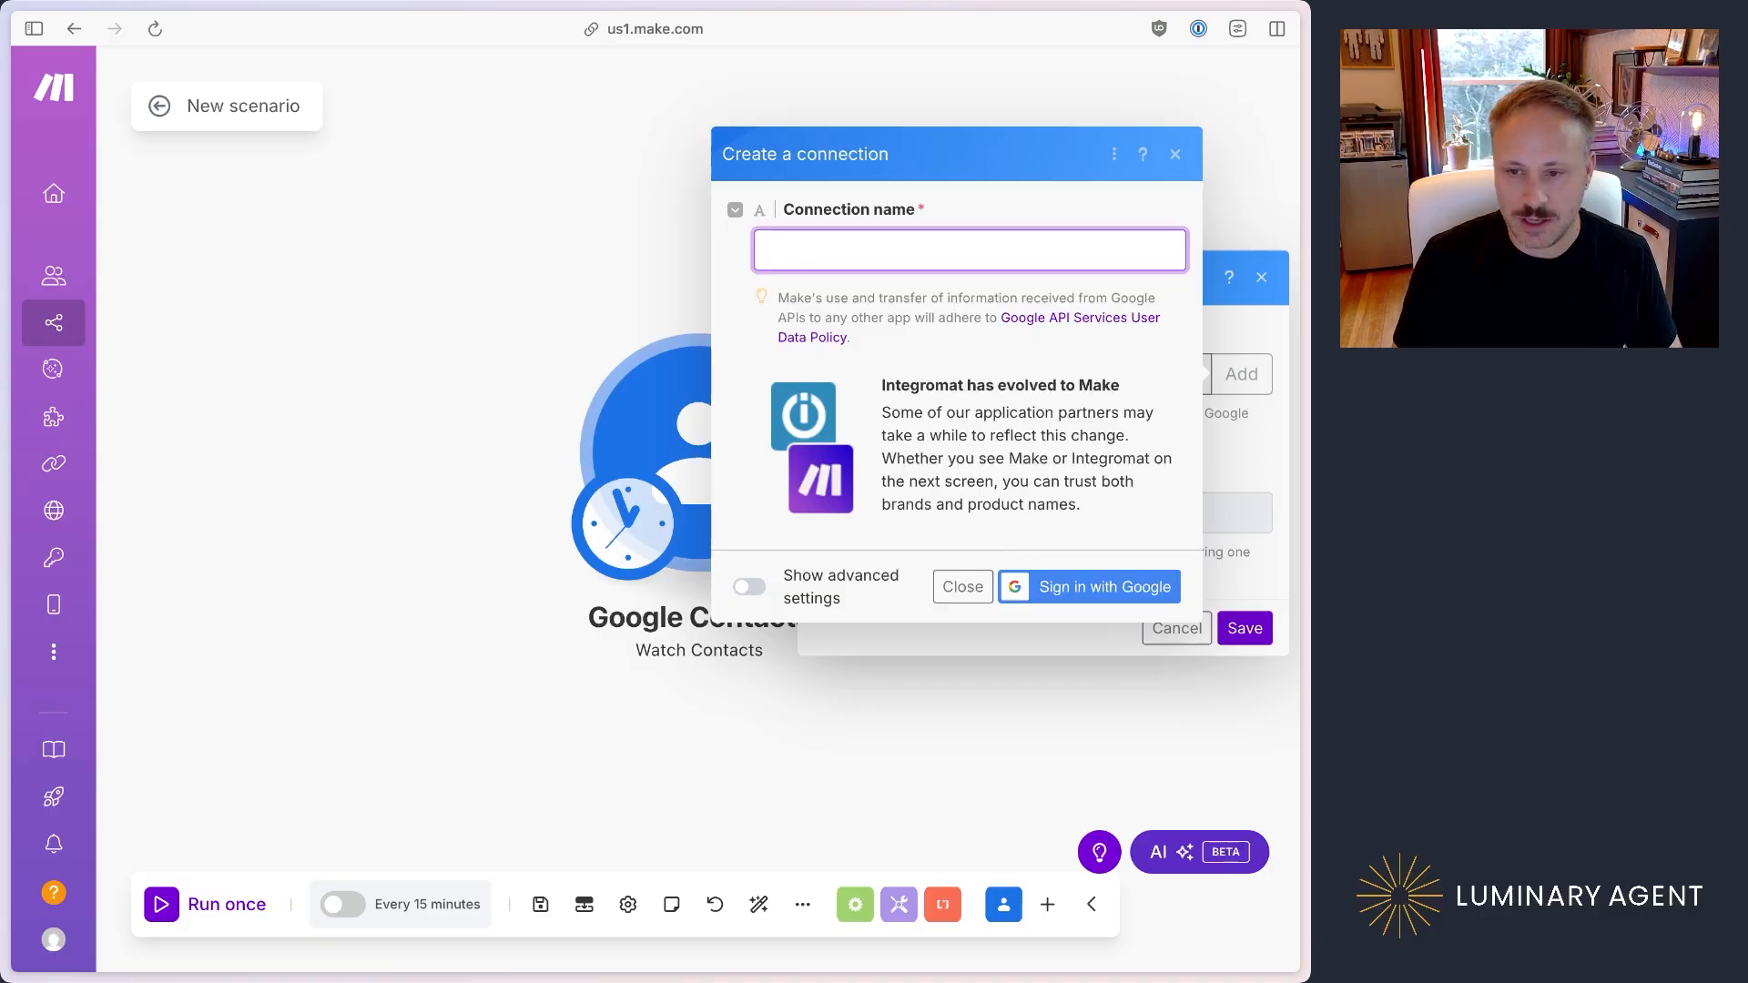
type("Cody's PErsonal")
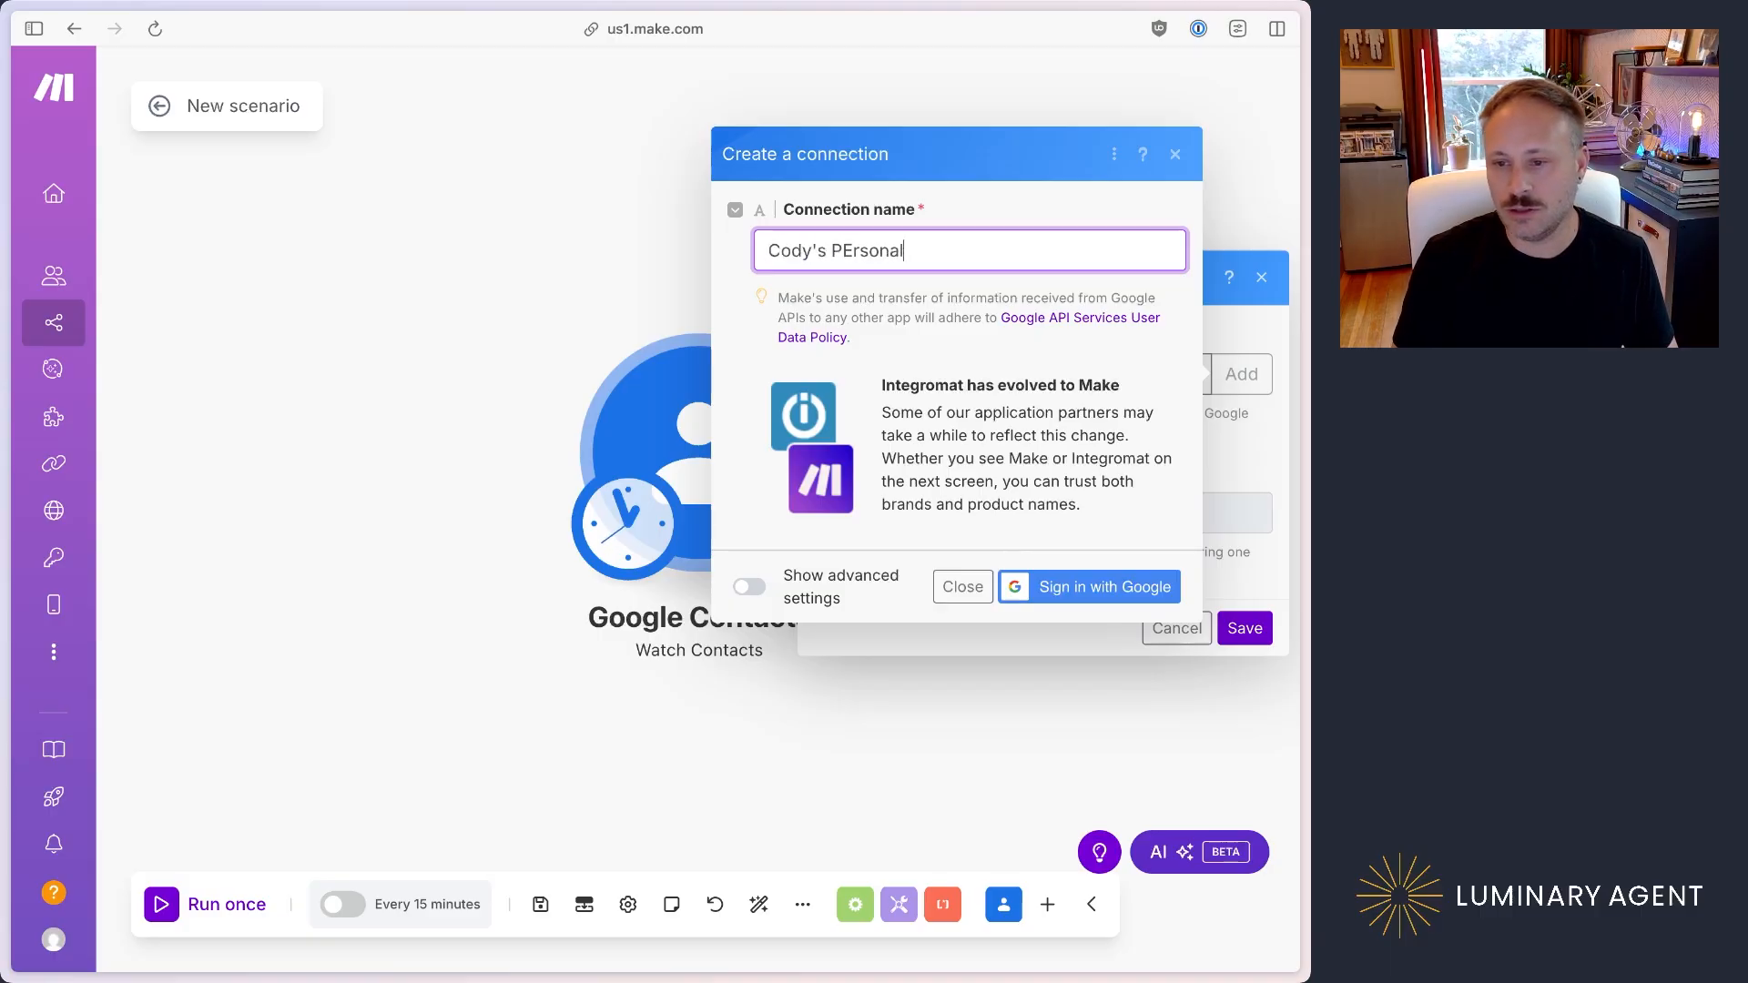
key("BackSpace")
key("BackSpace")
type("ersonal")
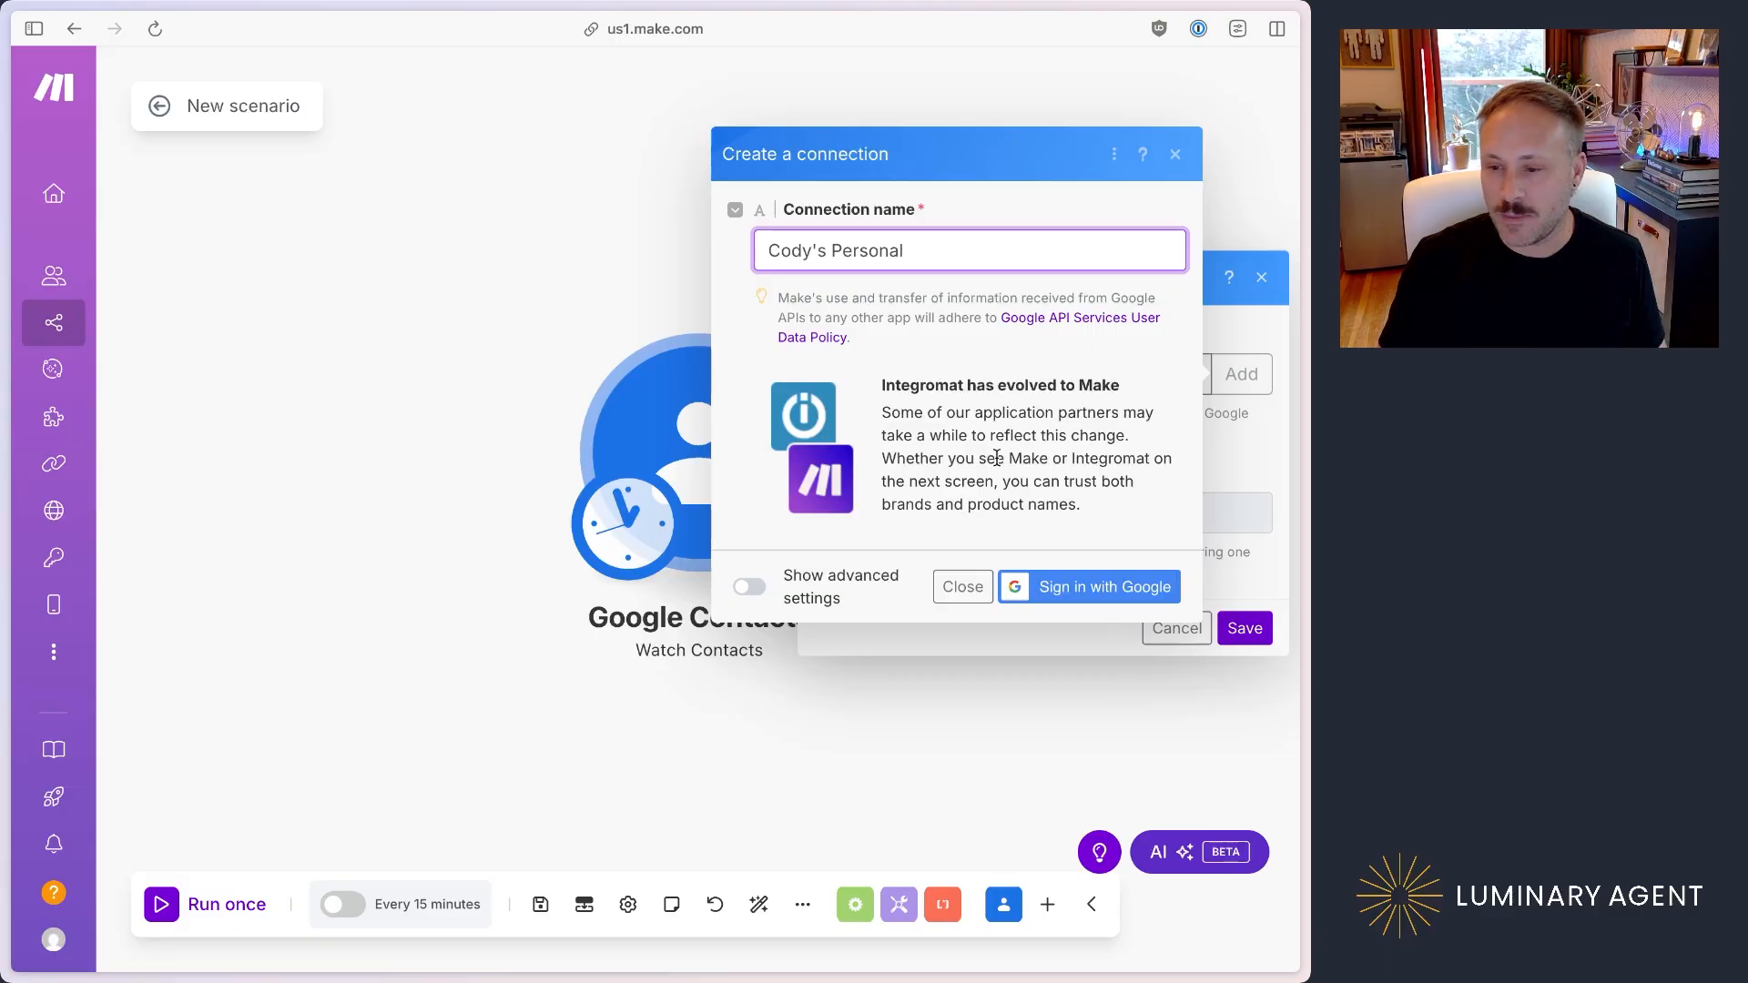
Step: Sign in with the owner's personal Google account and grant Make permission to see and download contacts
left_click(1110, 585)
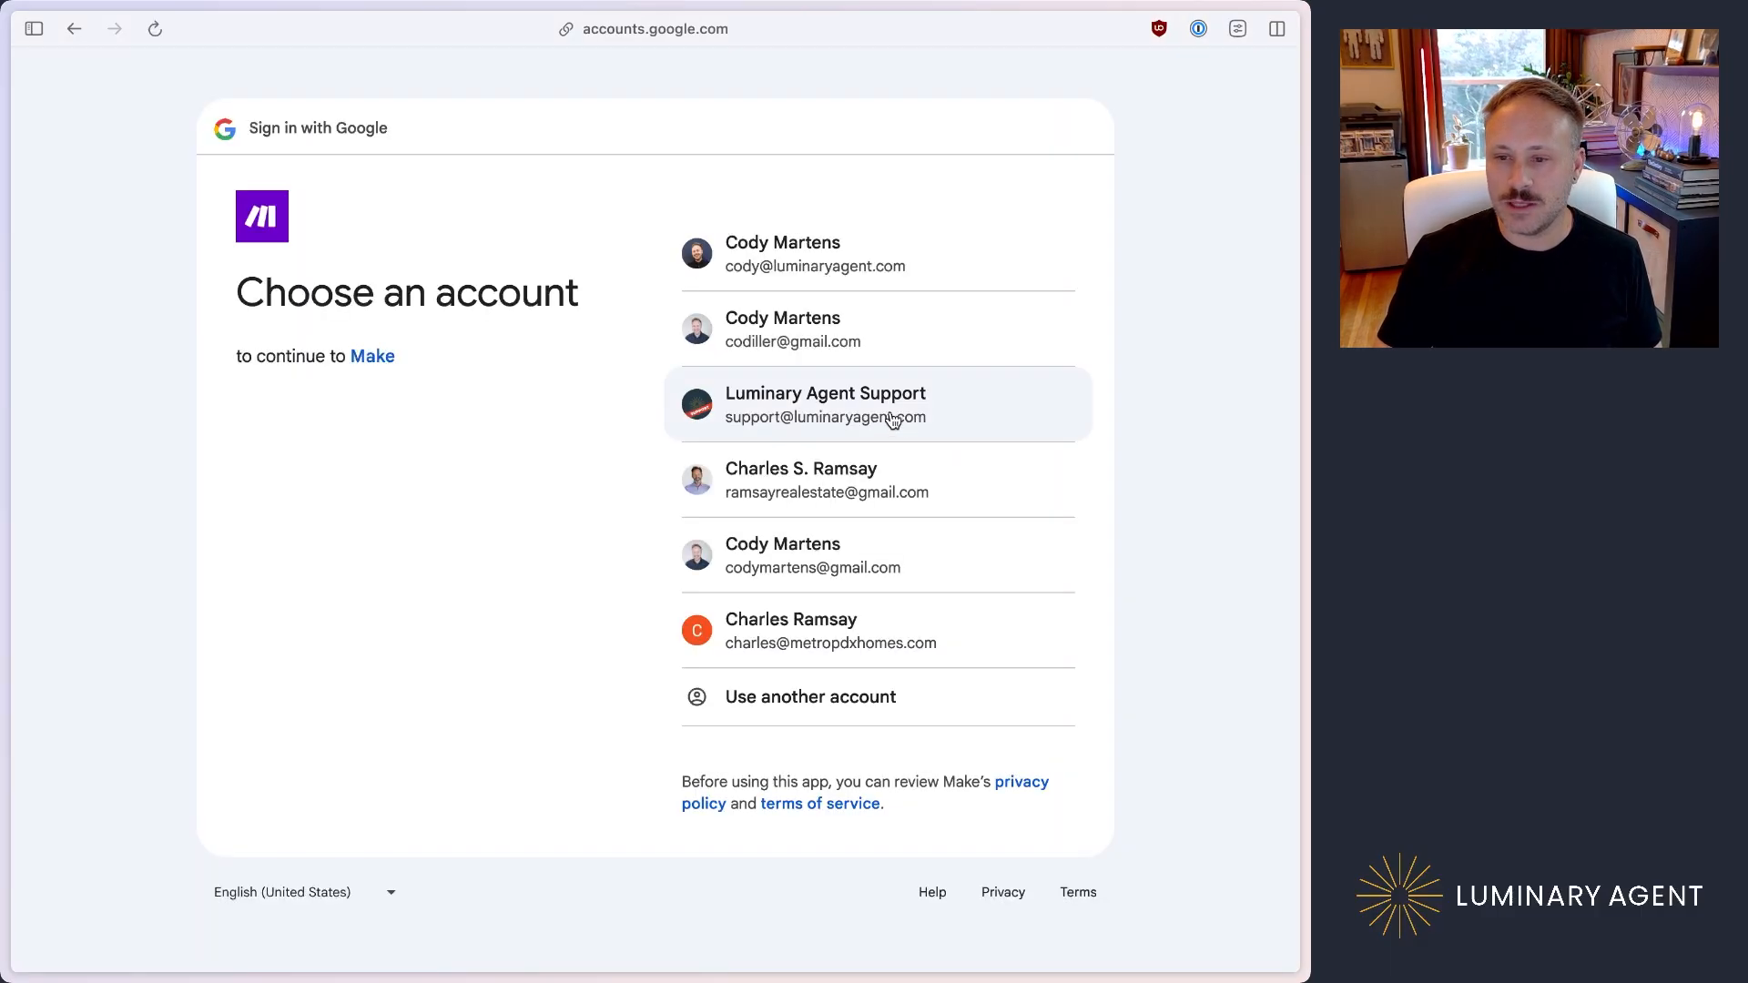
left_click(882, 557)
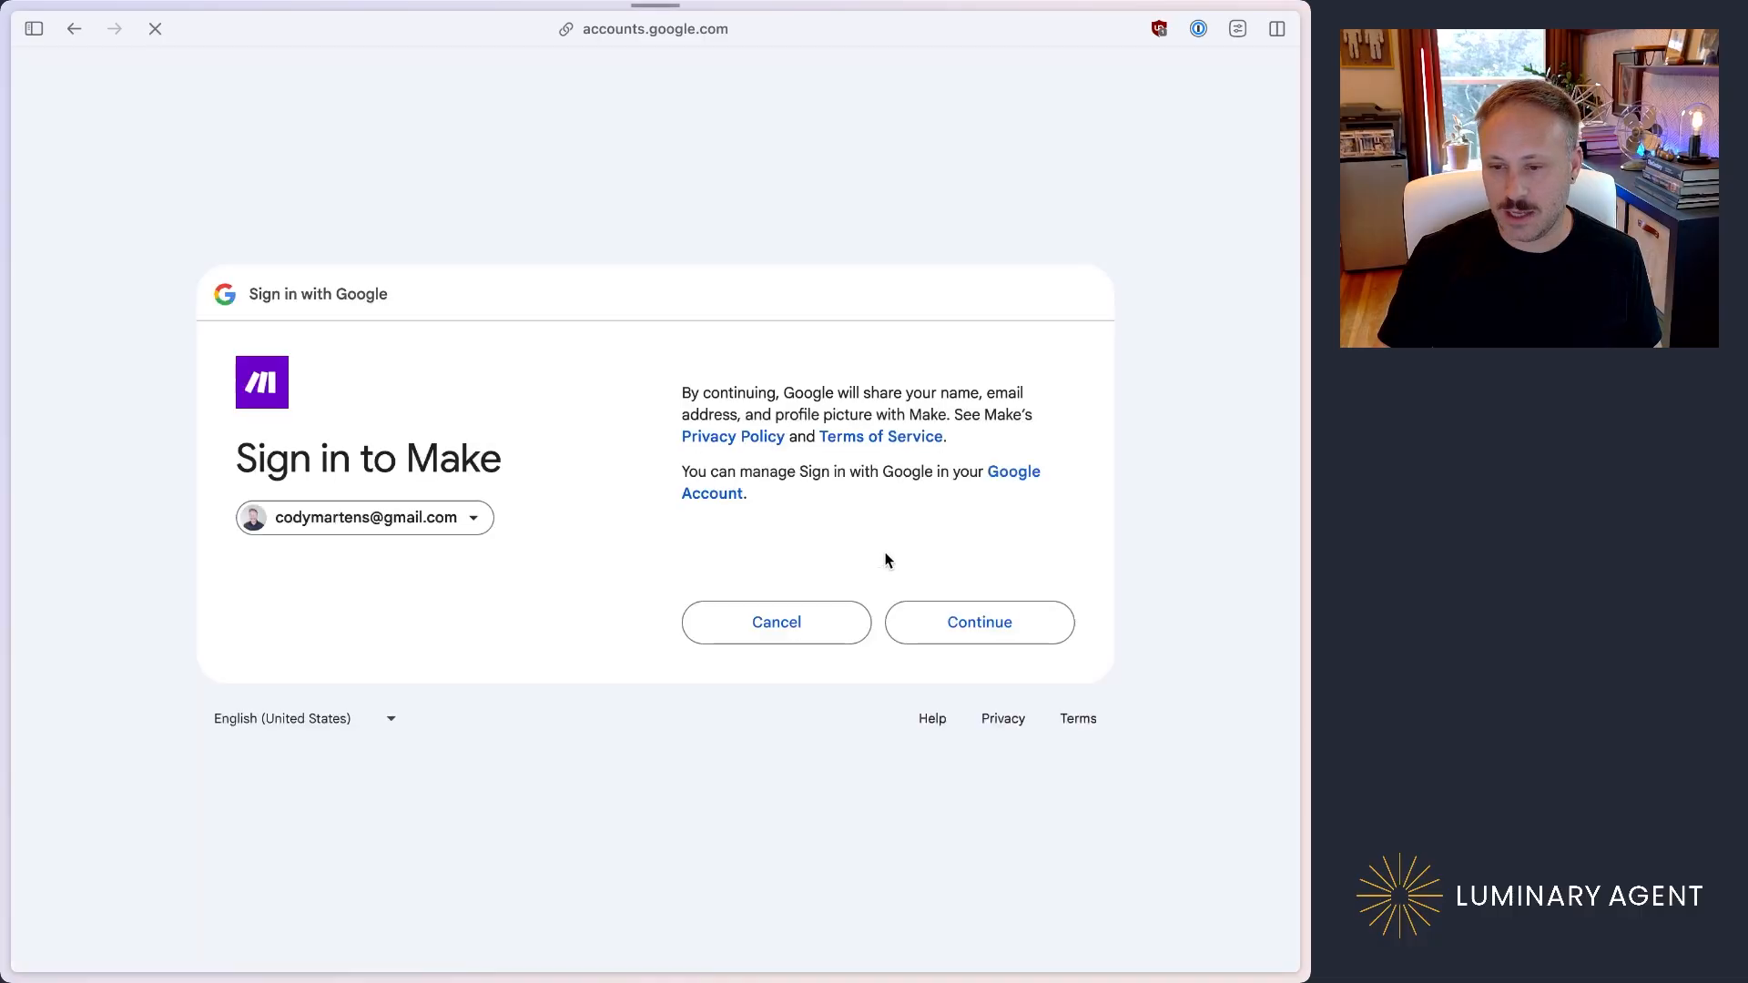
left_click(985, 624)
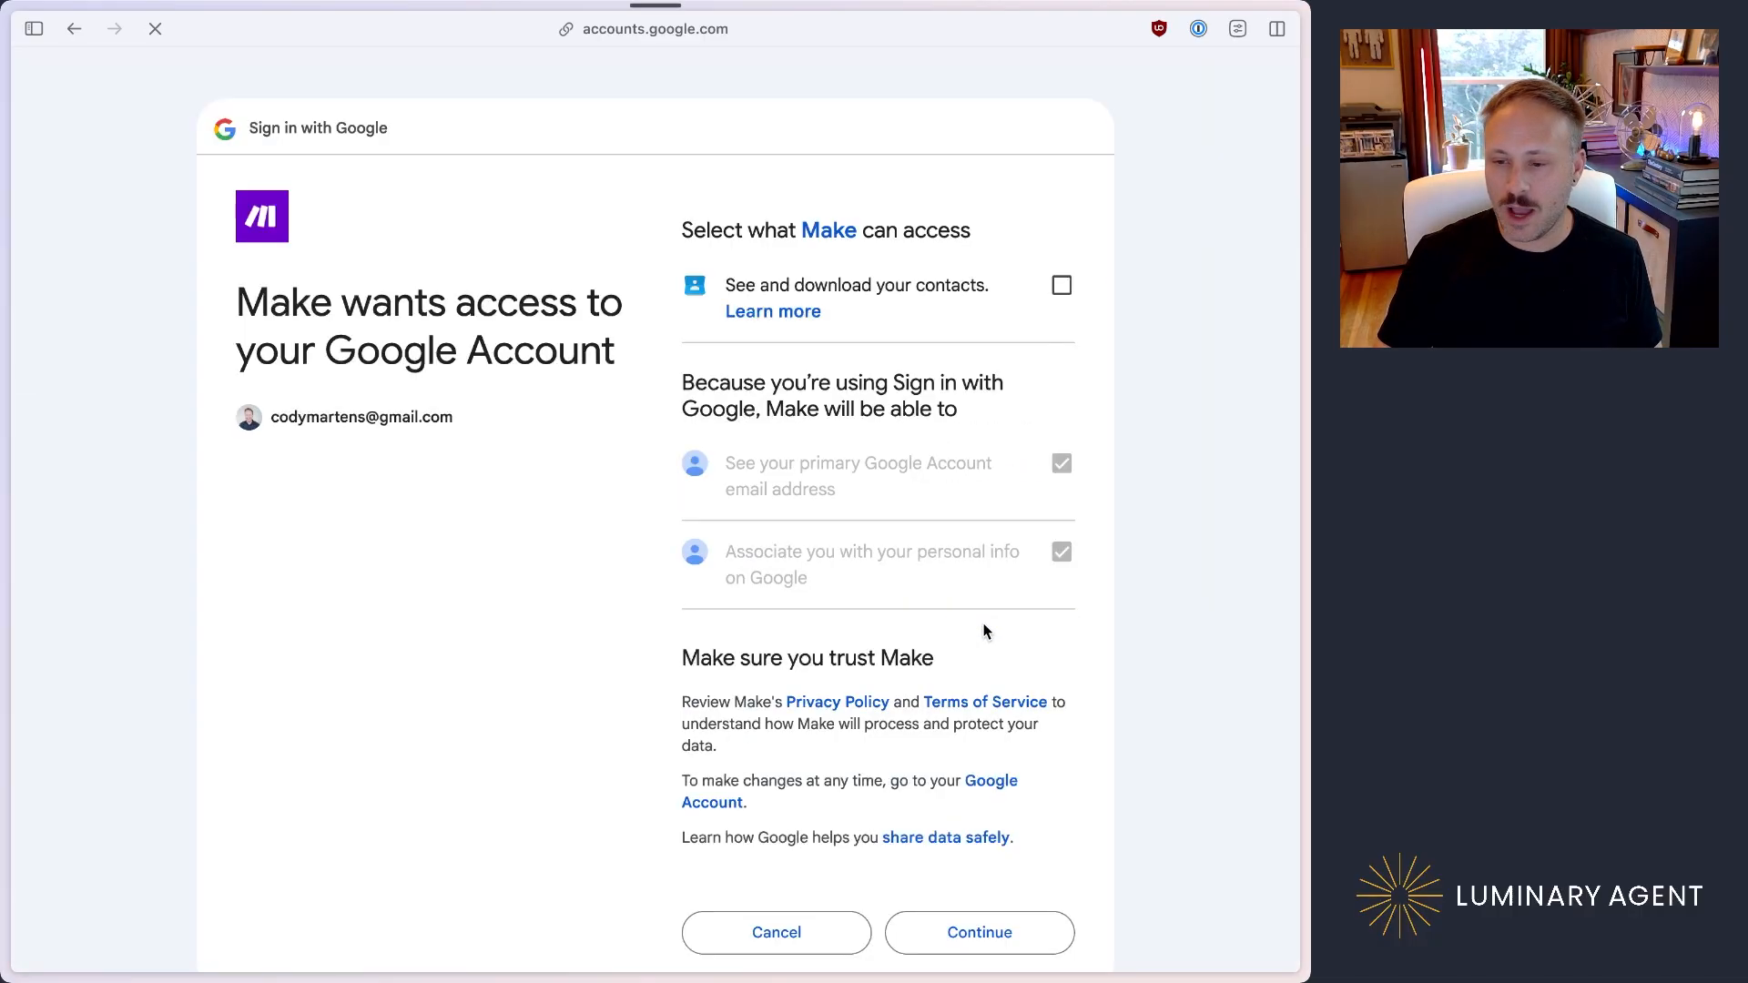
left_click(1062, 286)
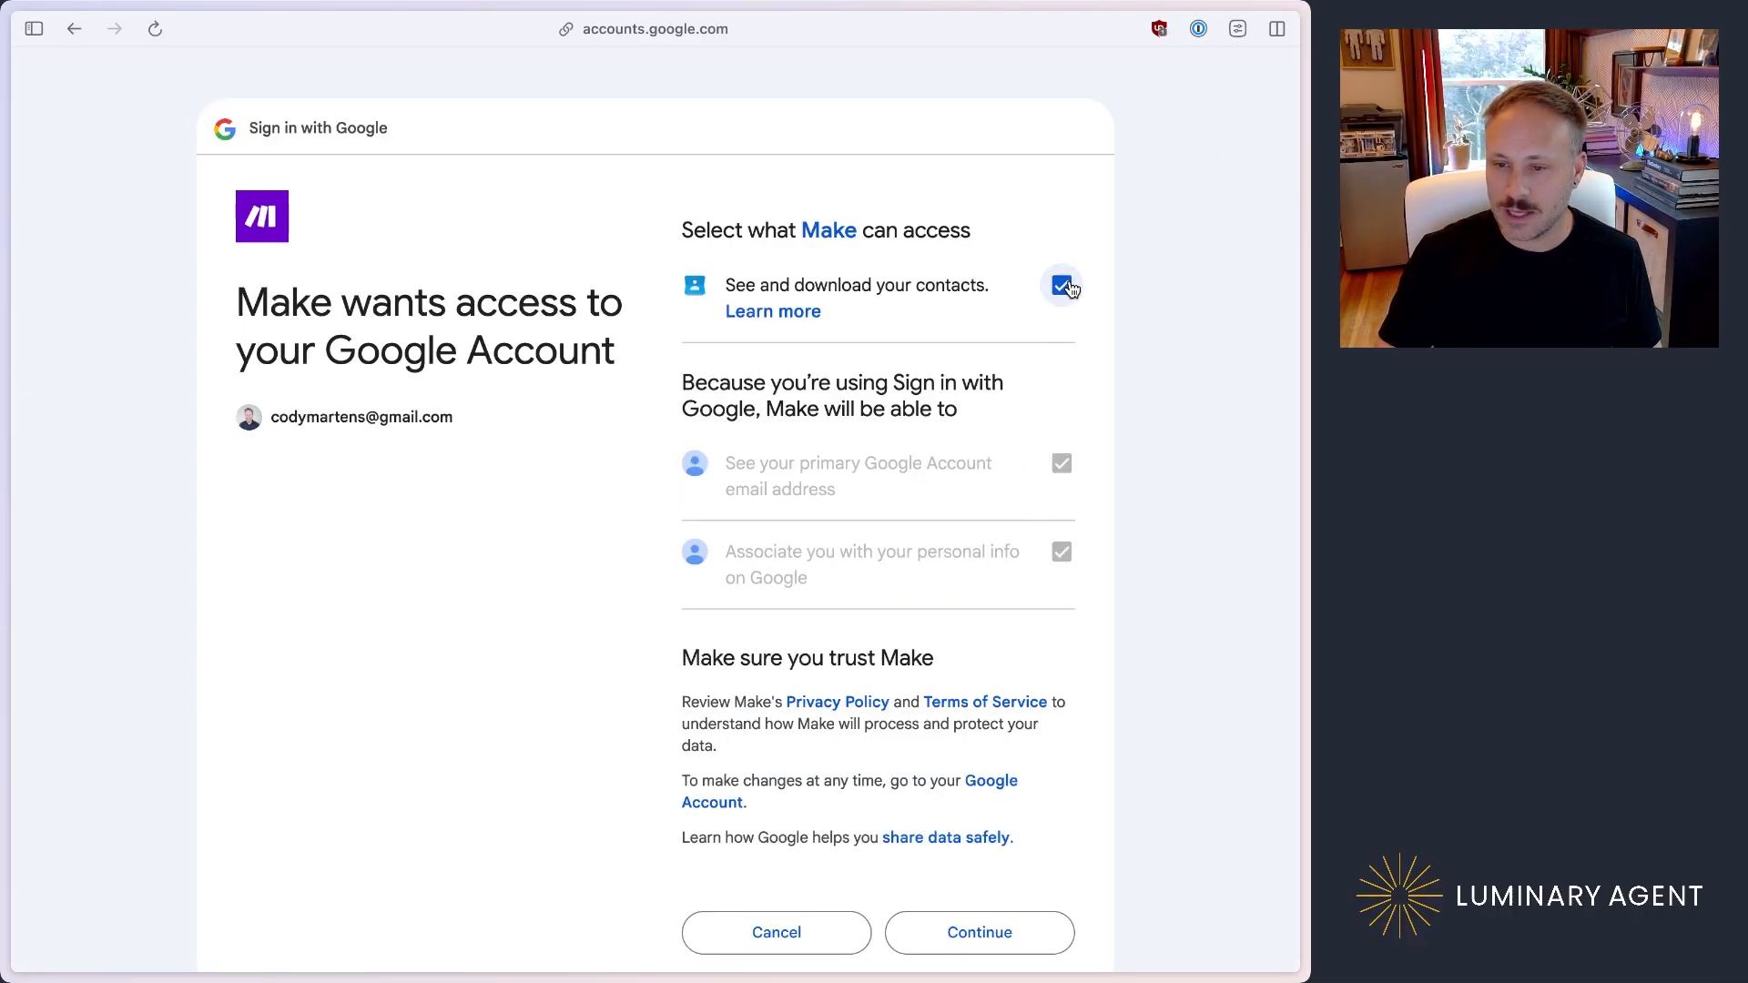
scroll(1042, 368, "down", 3)
left_click(991, 798)
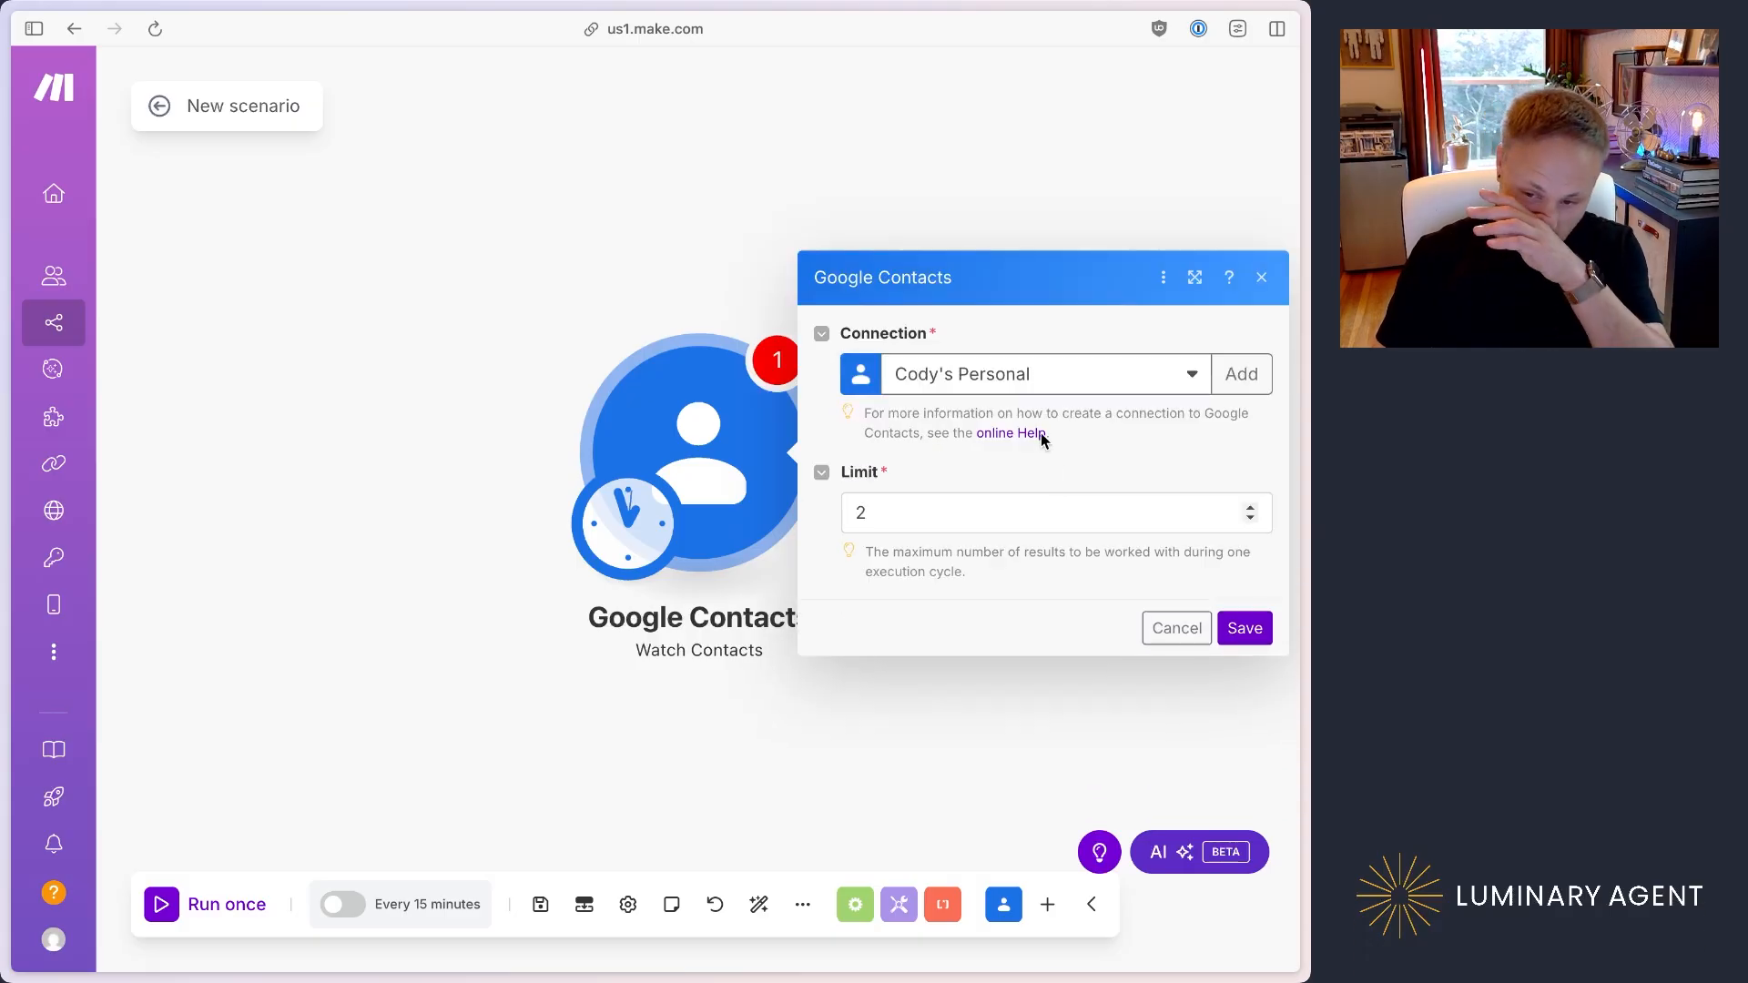
Step: Set the Watch Contacts limit to 1000, save the trigger, and have it start from now on
left_click(889, 512)
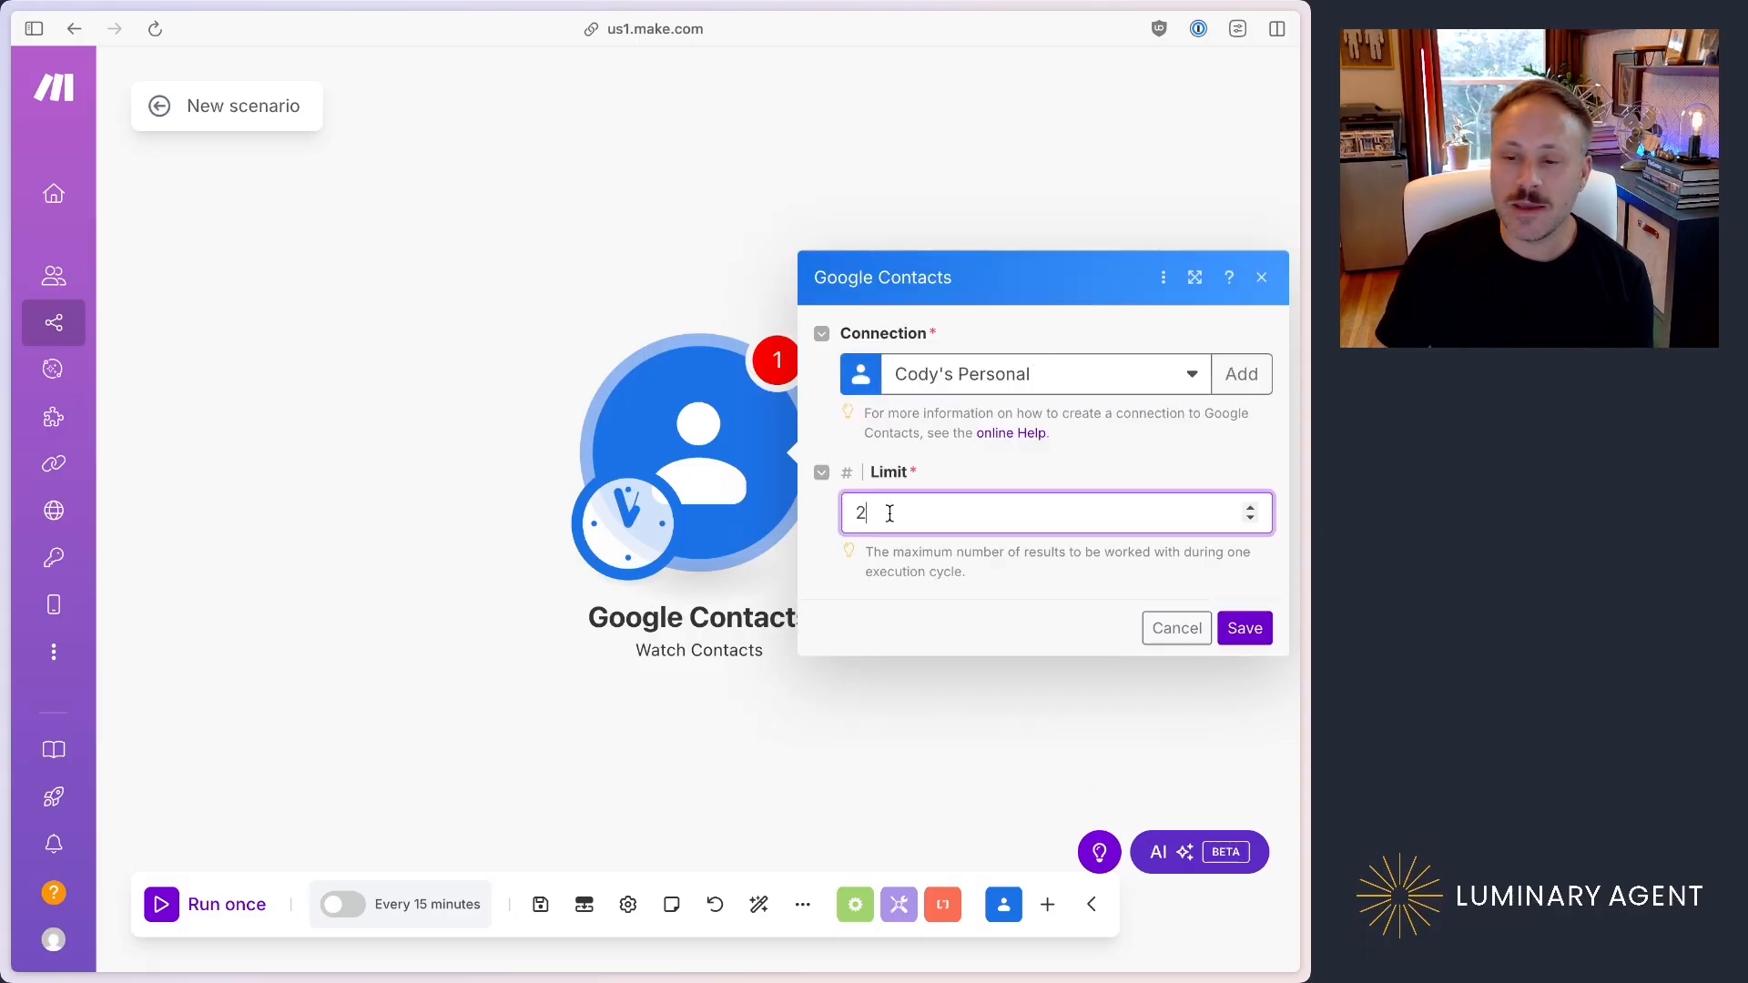
left_click_drag(899, 514, 834, 518)
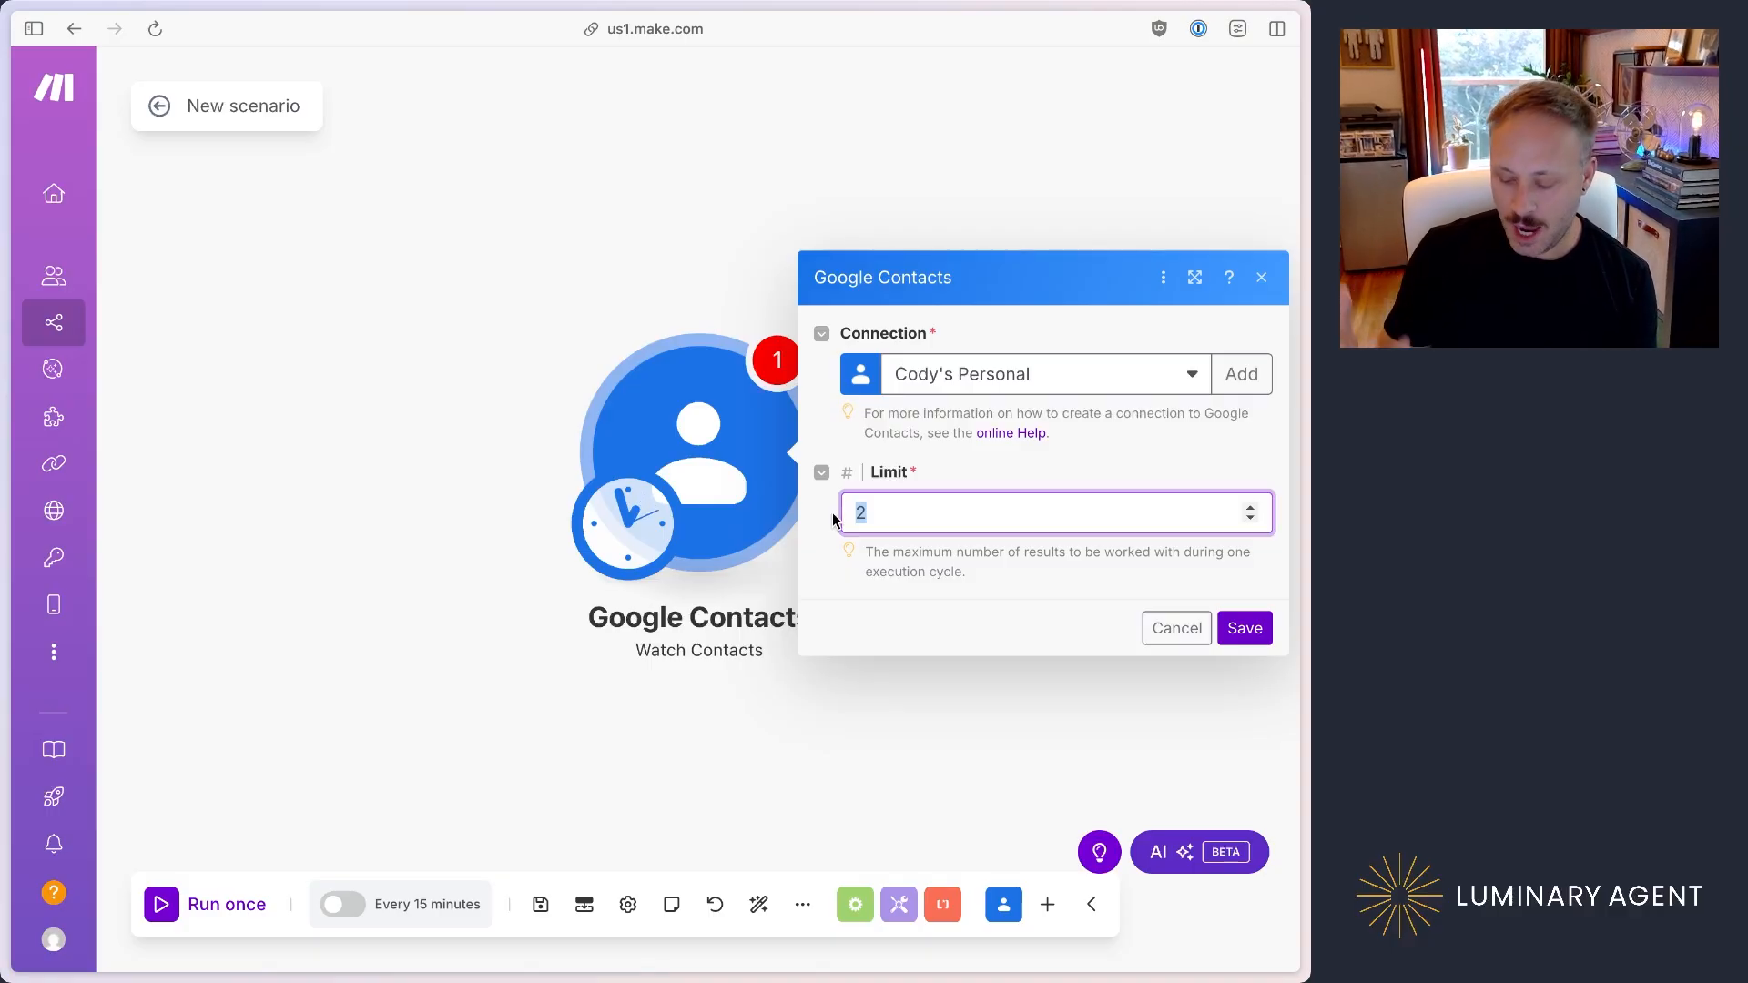
type("1000")
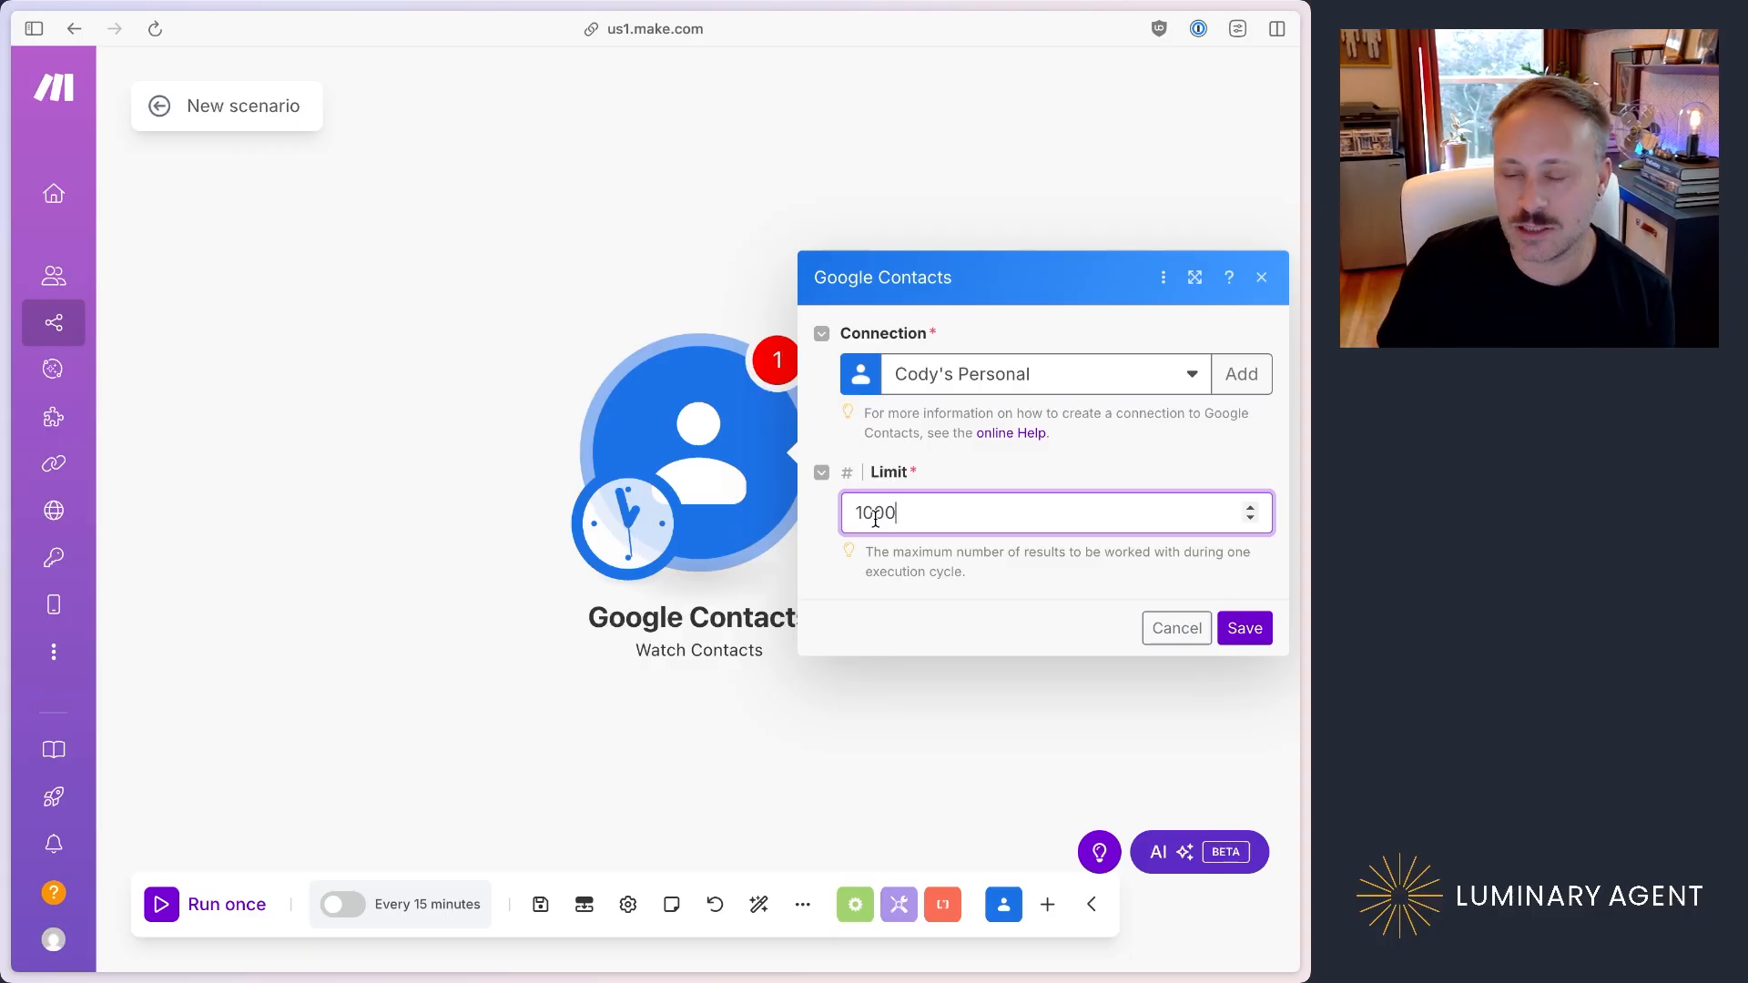
left_click(1246, 630)
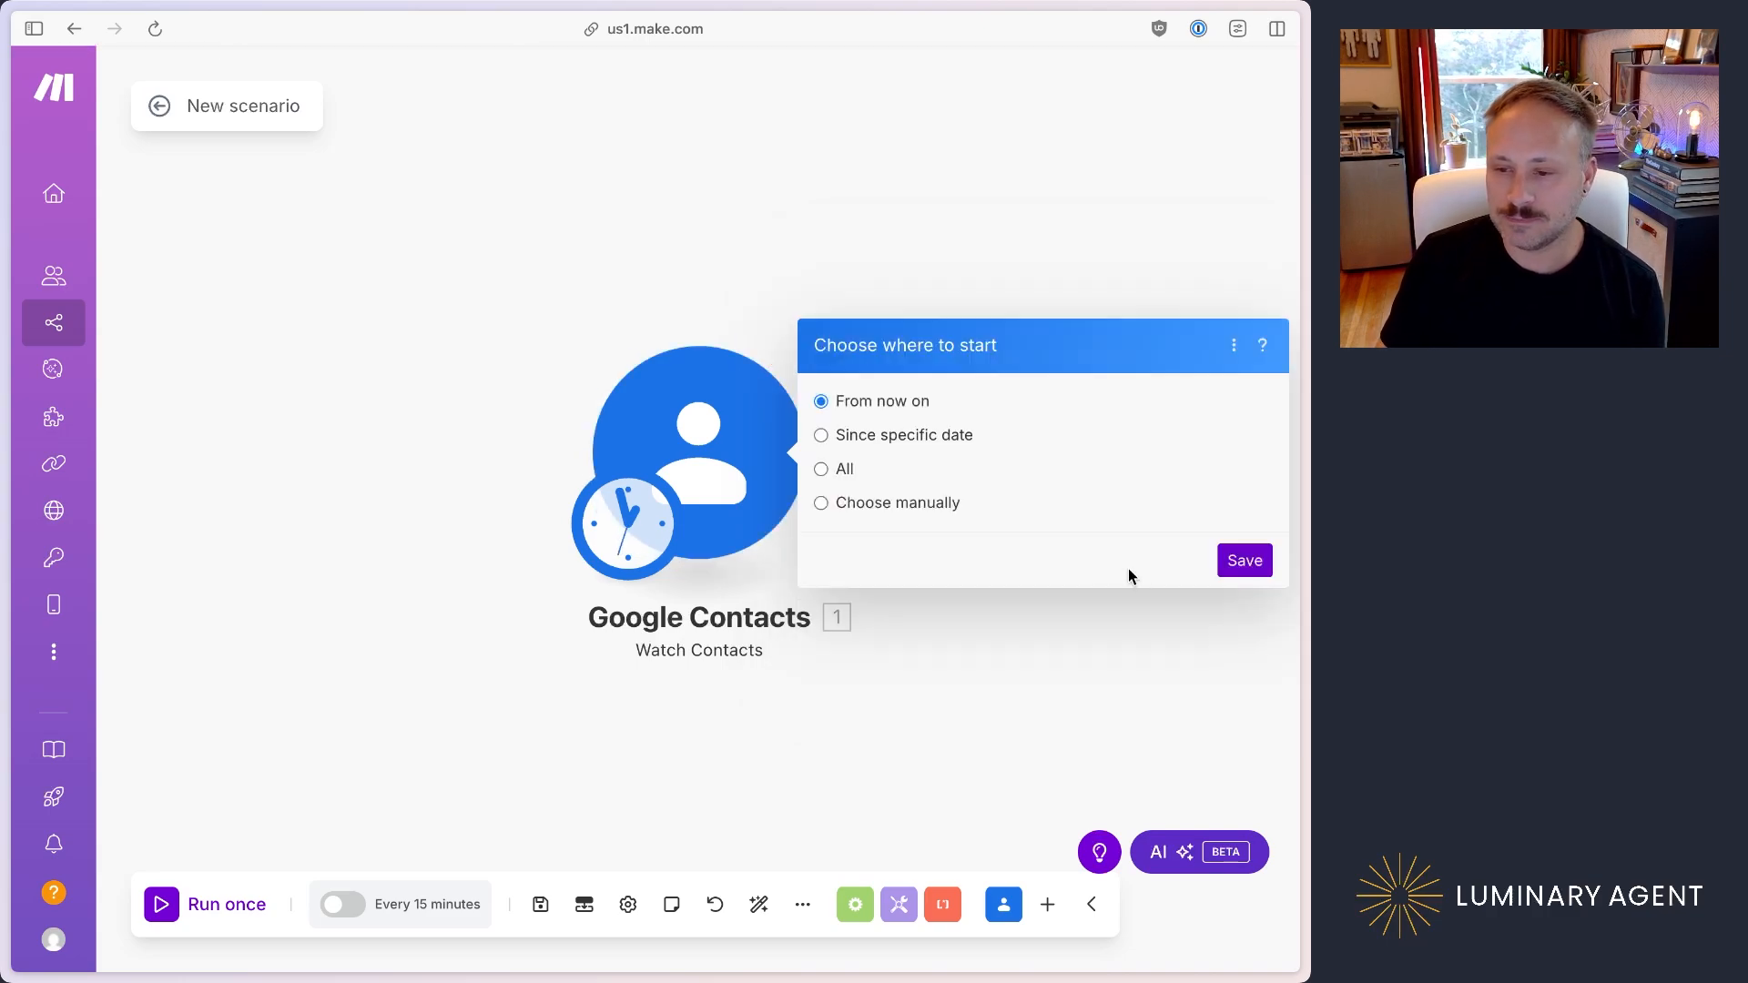
left_click(1247, 563)
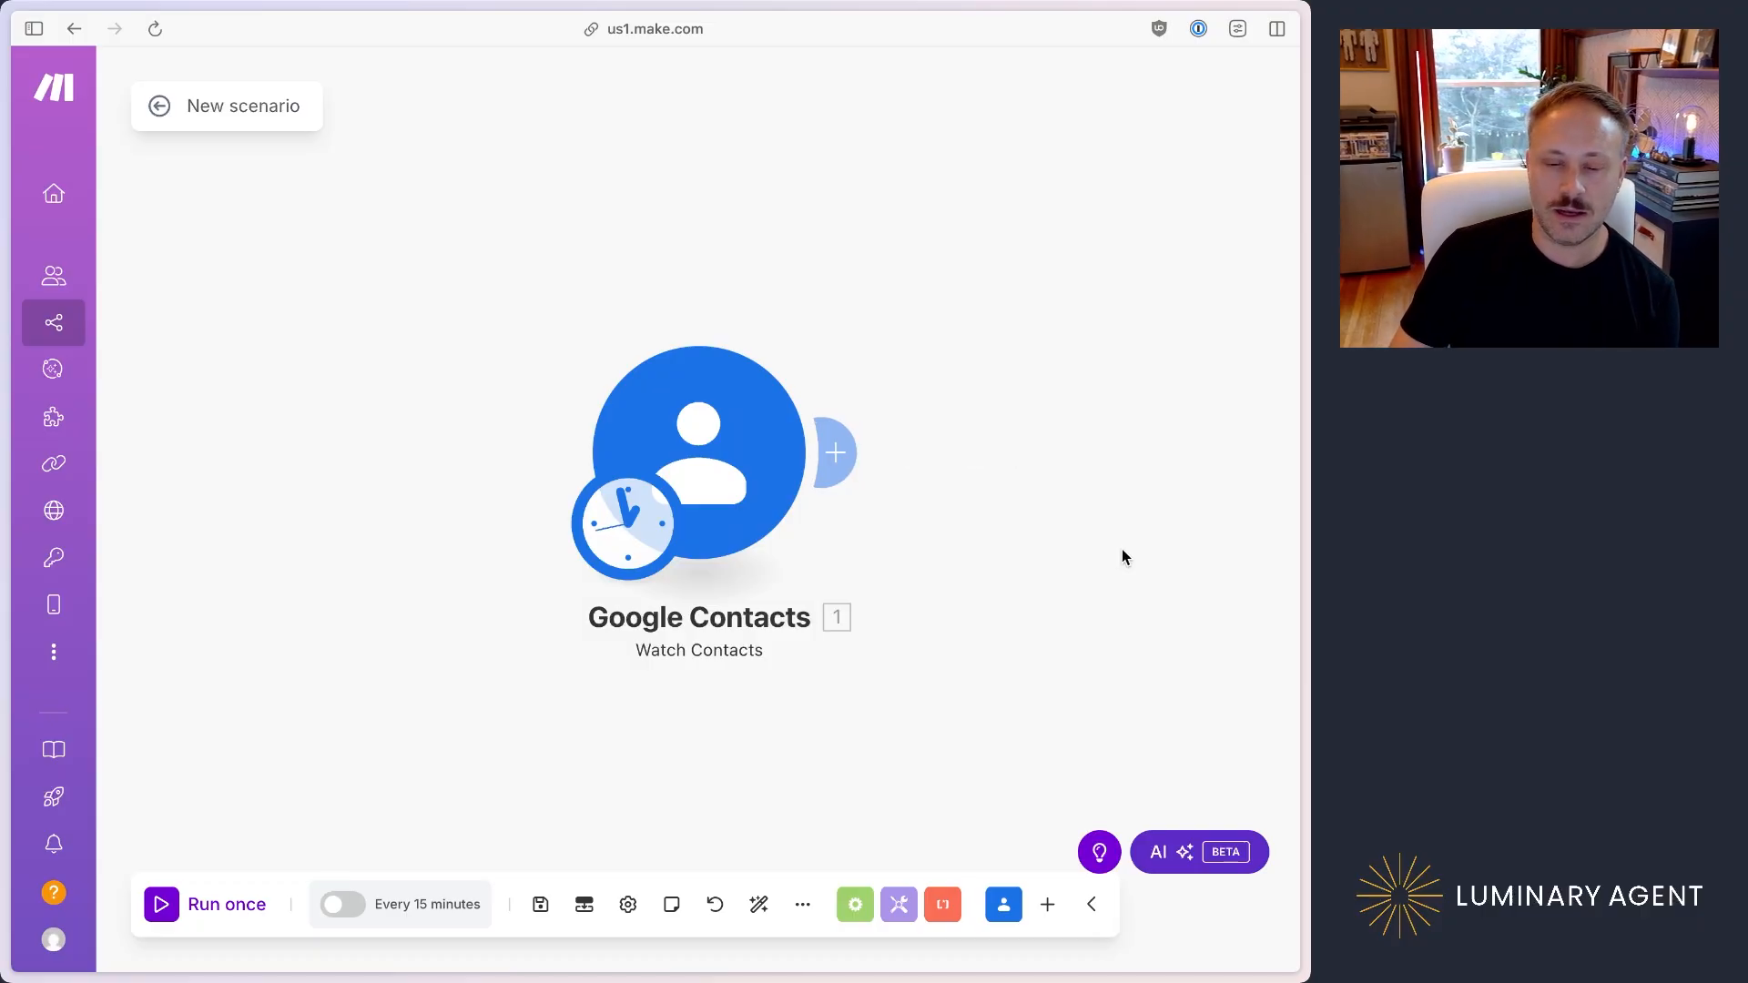
Step: Add a HubSpot CRM Create or Update a Contact module after the Google Contacts trigger
left_click_drag(958, 548, 690, 540)
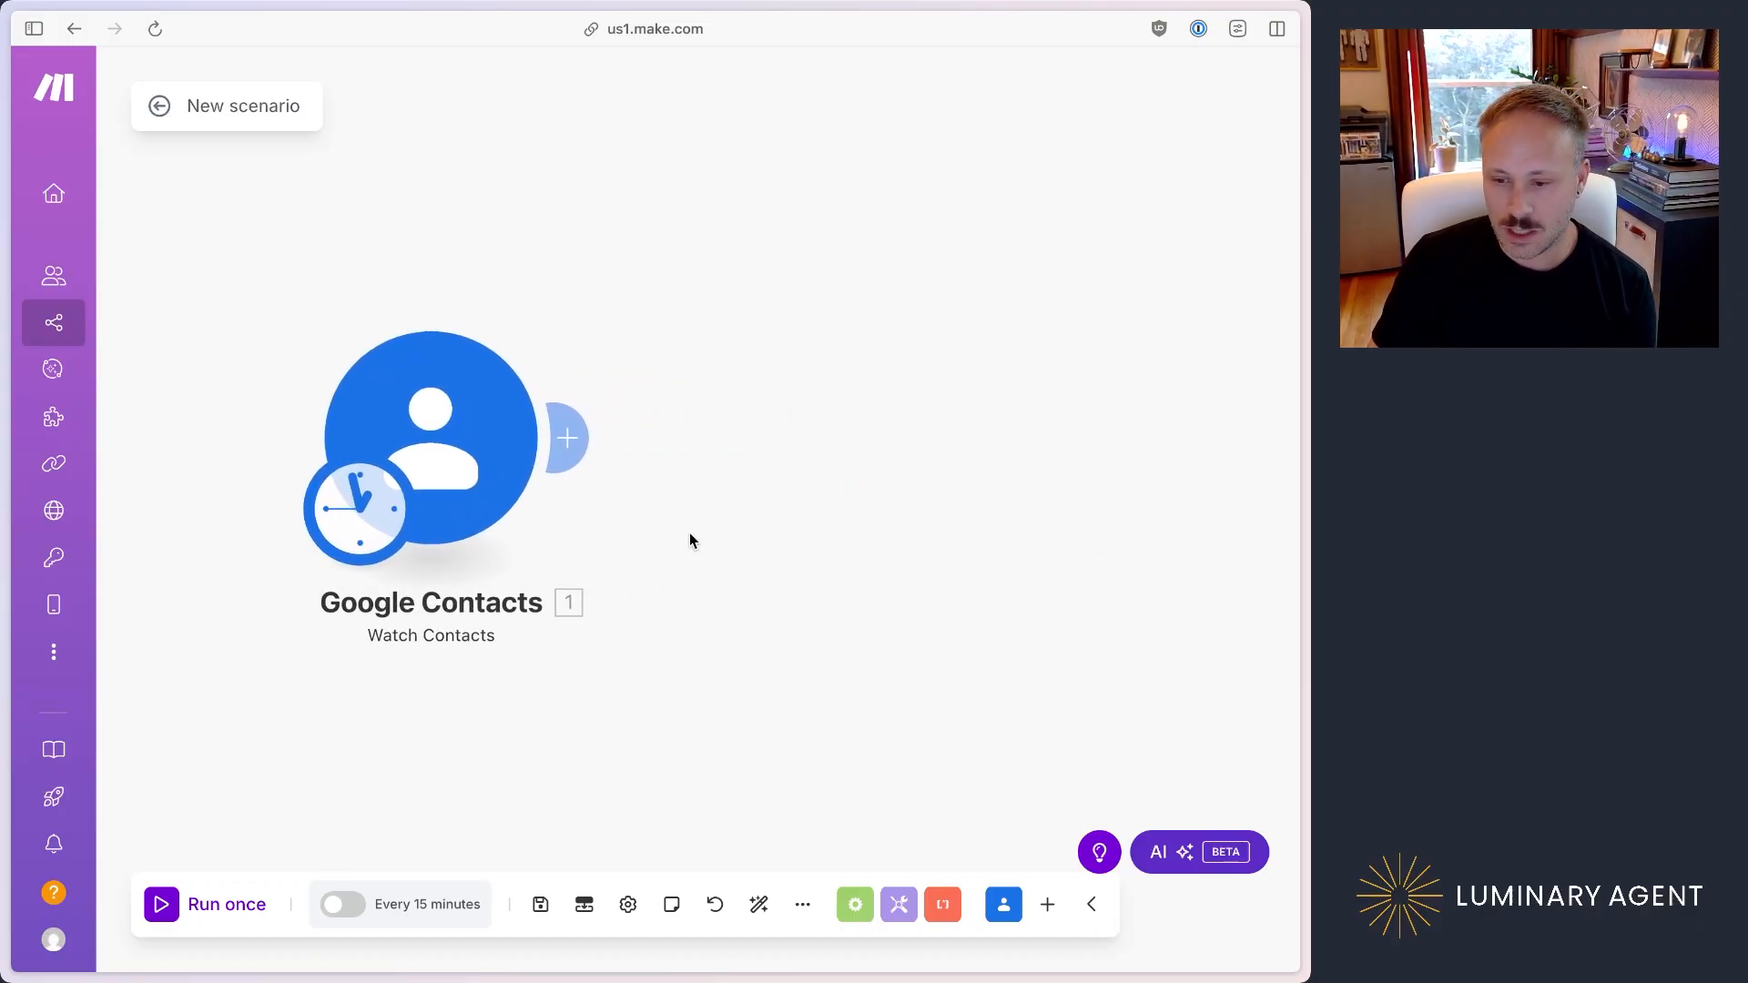
left_click(572, 437)
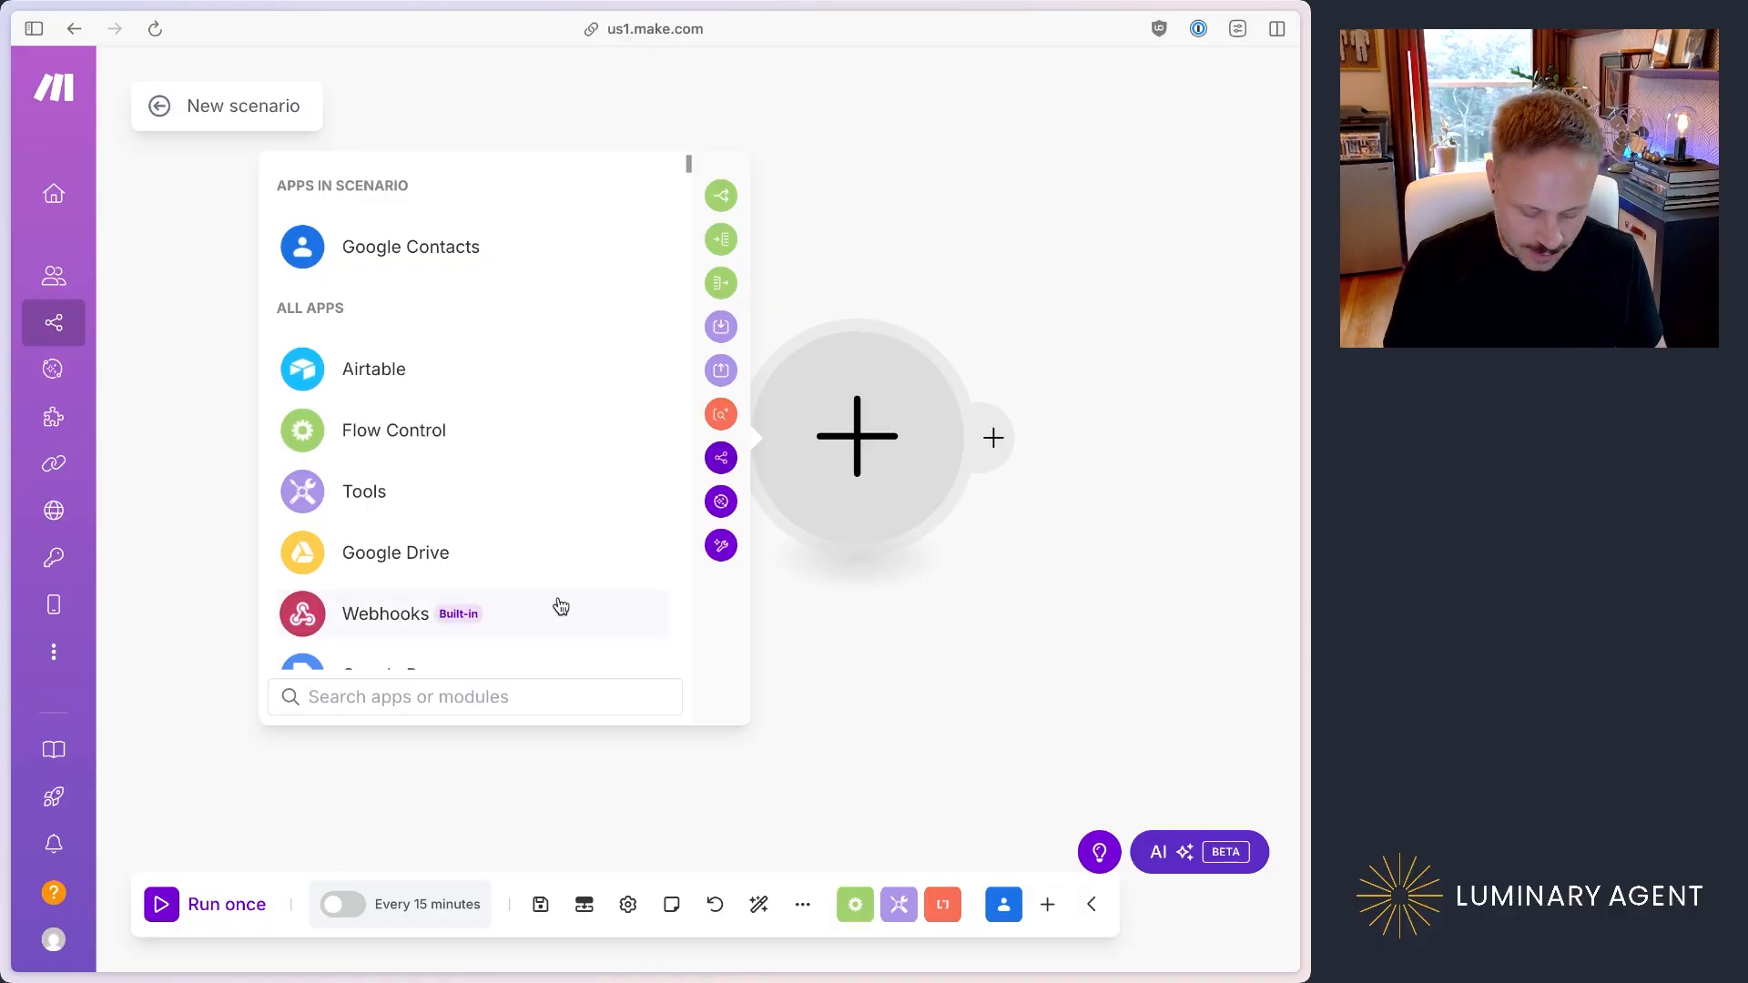
type("hubspot")
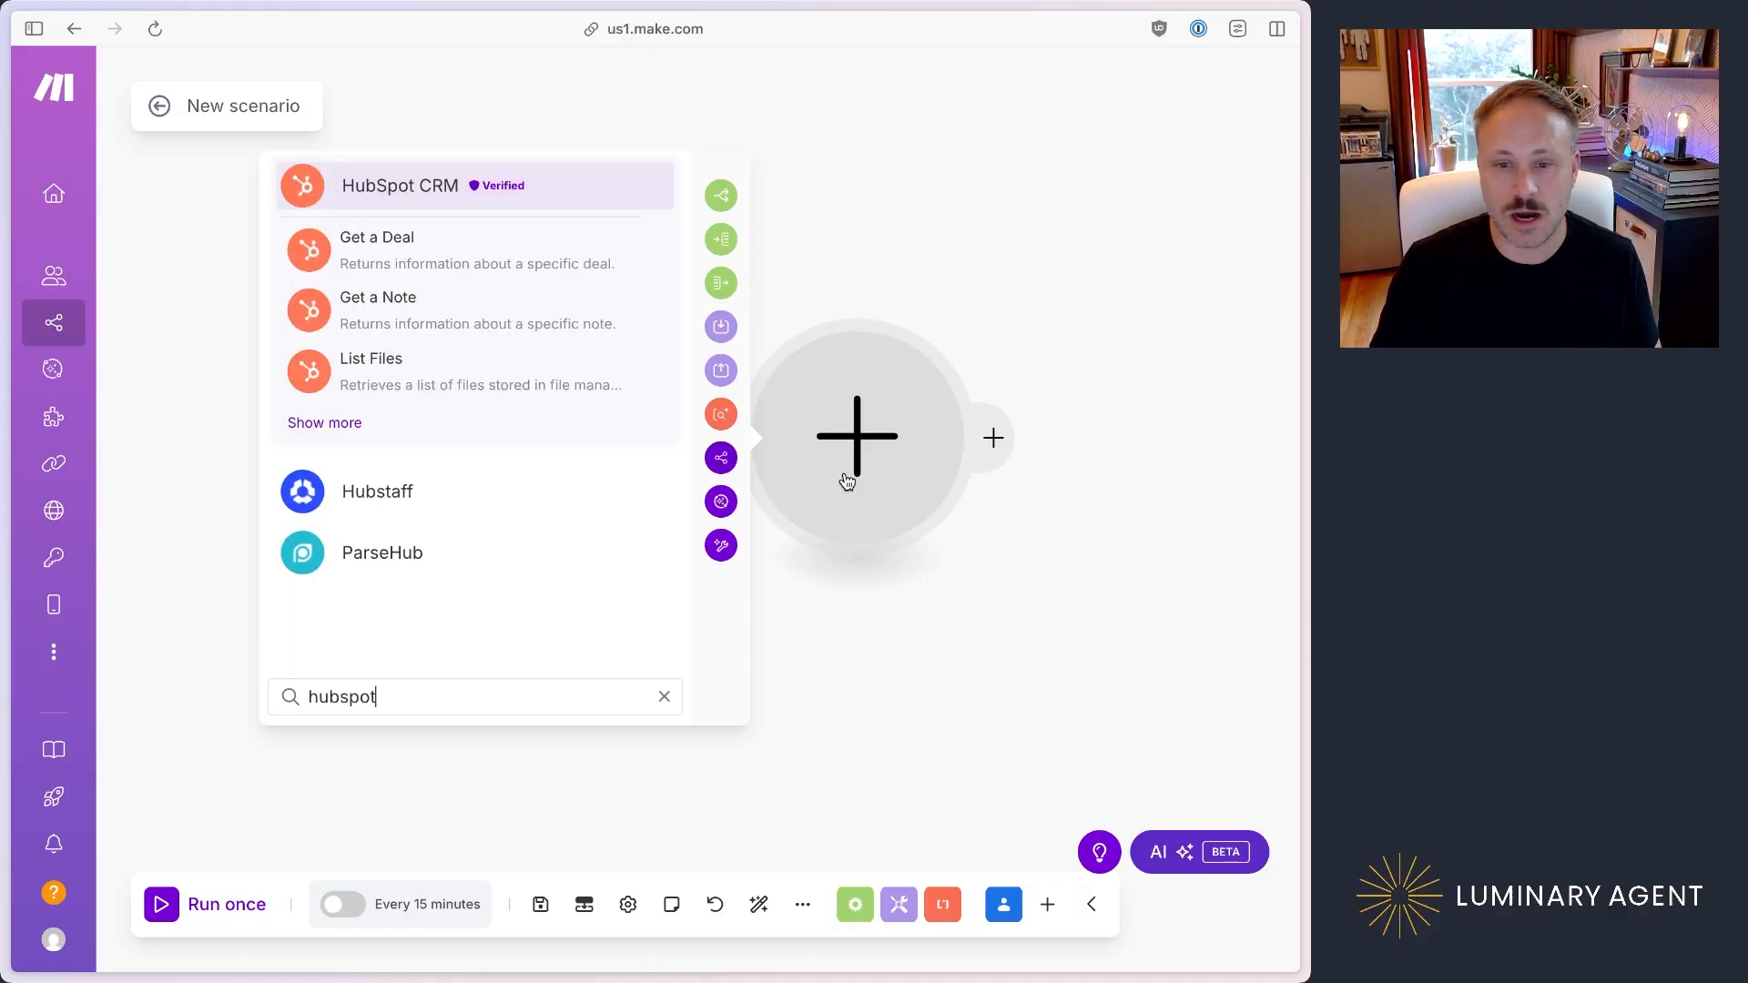
left_click(390, 183)
scroll(592, 444, "down", 10)
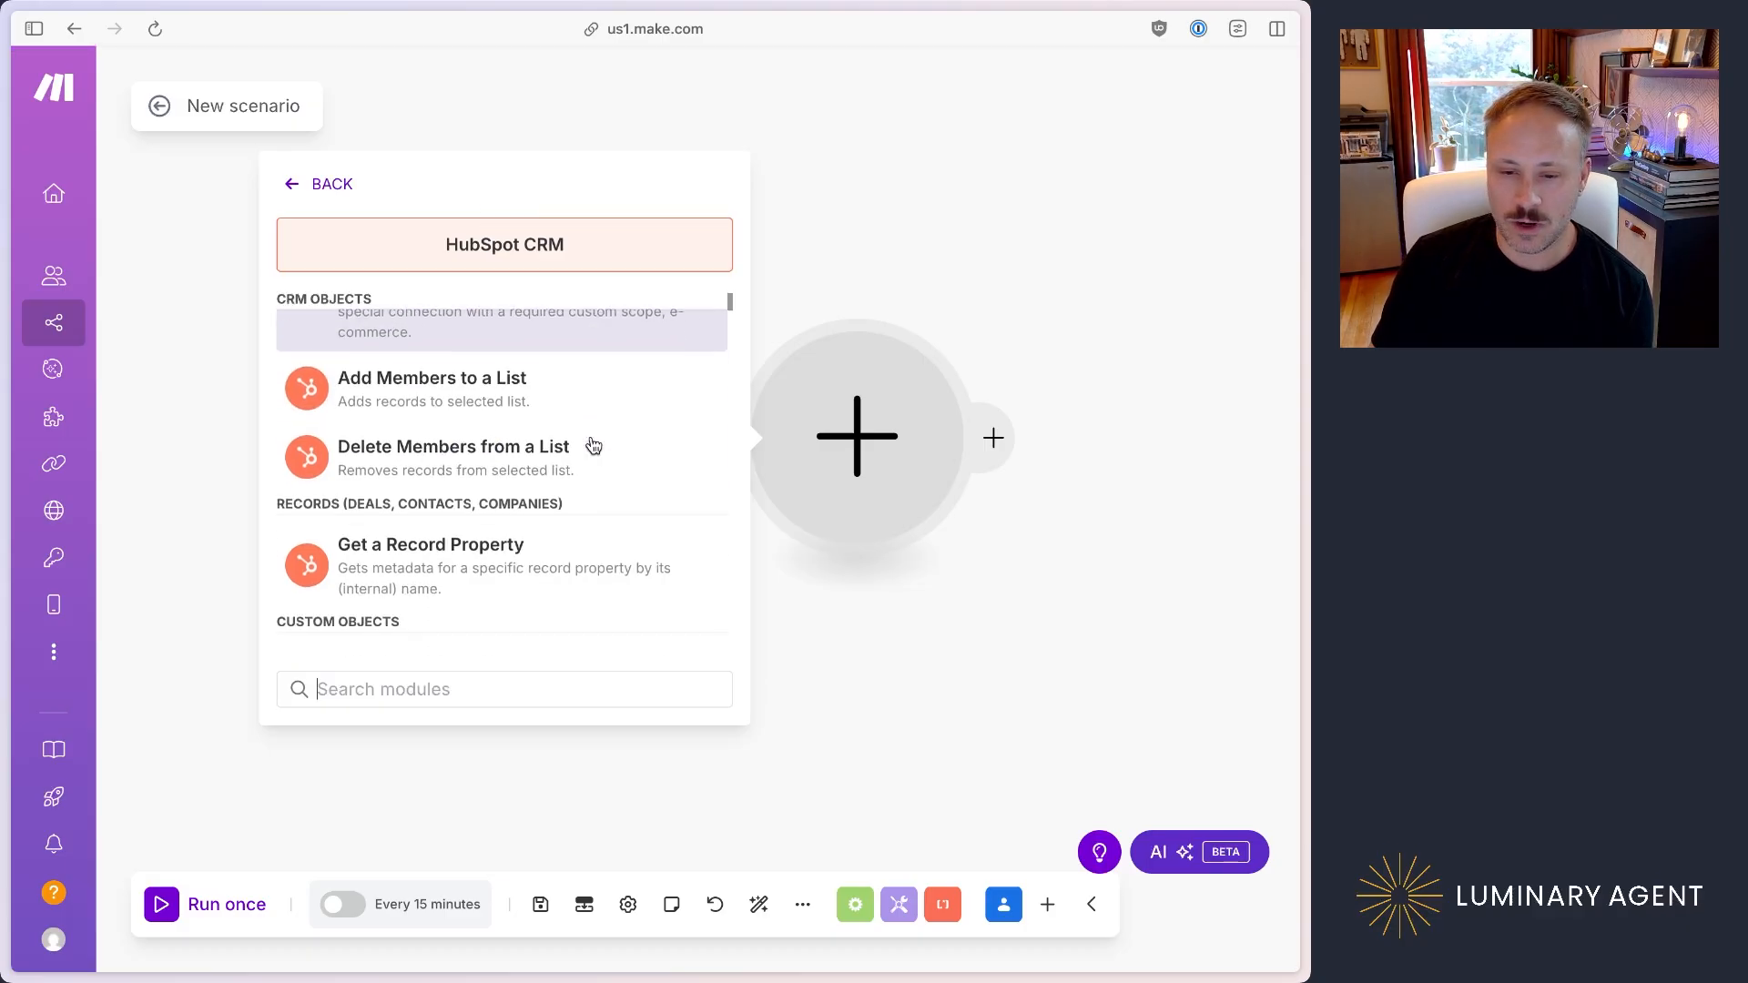
scroll(592, 444, "down", 5)
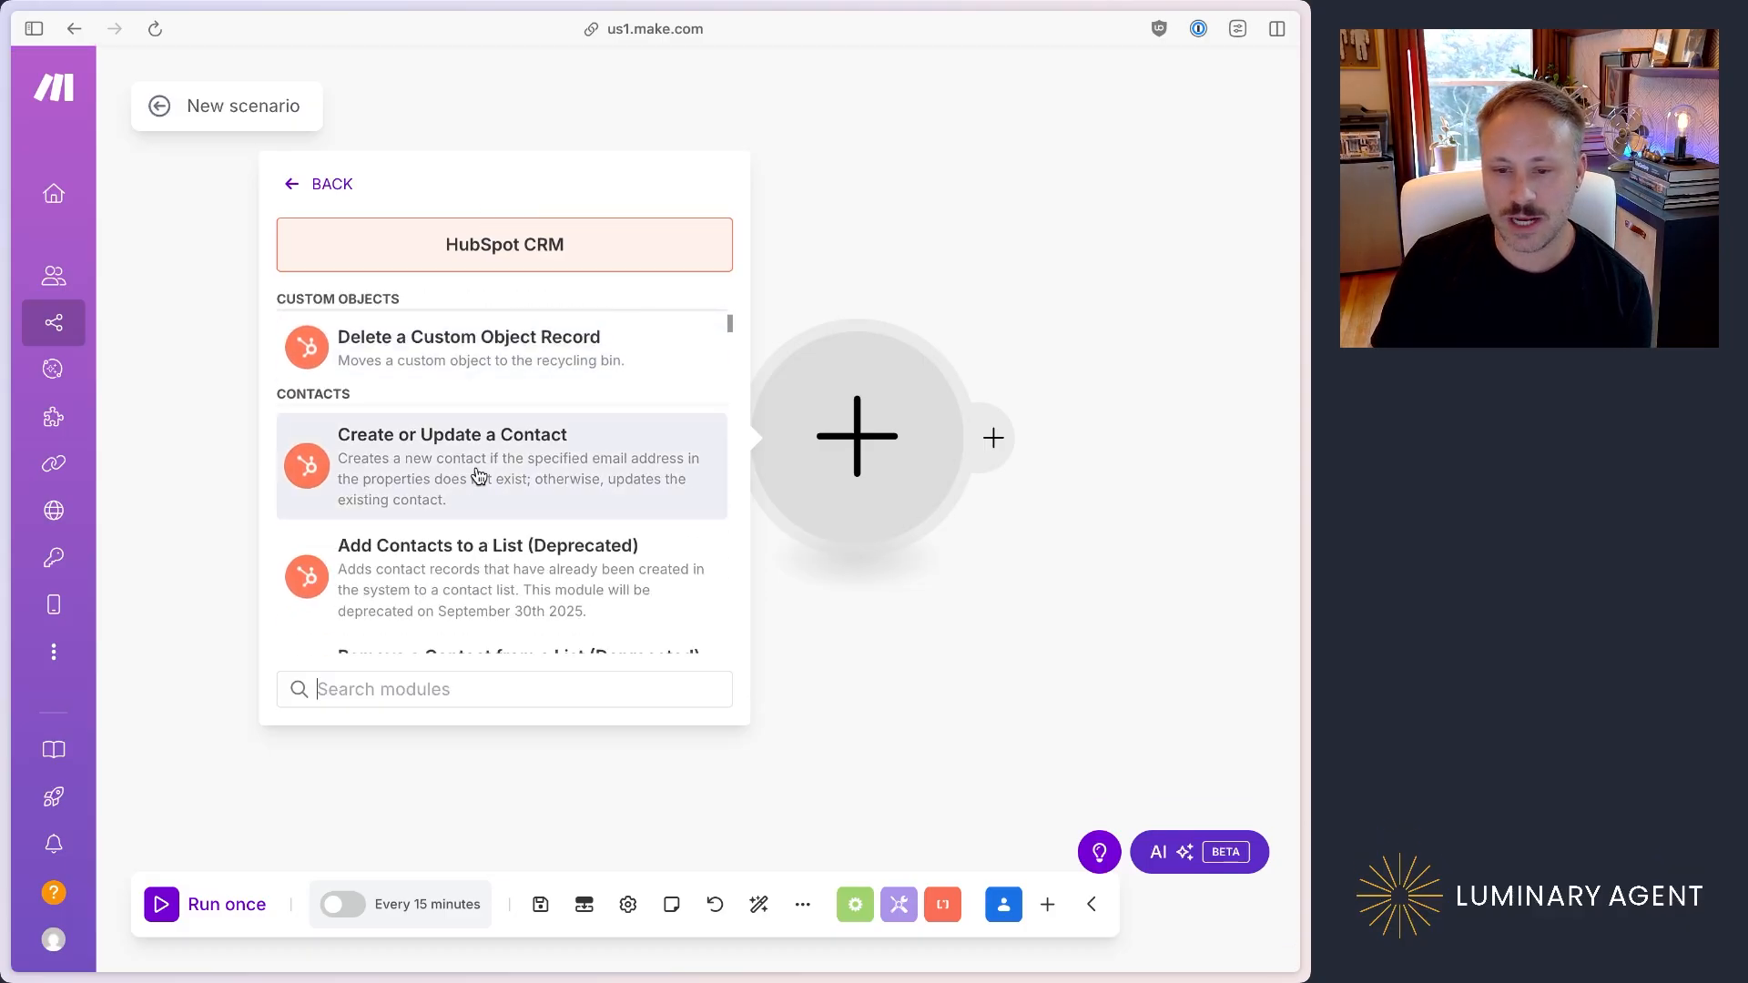
left_click(477, 472)
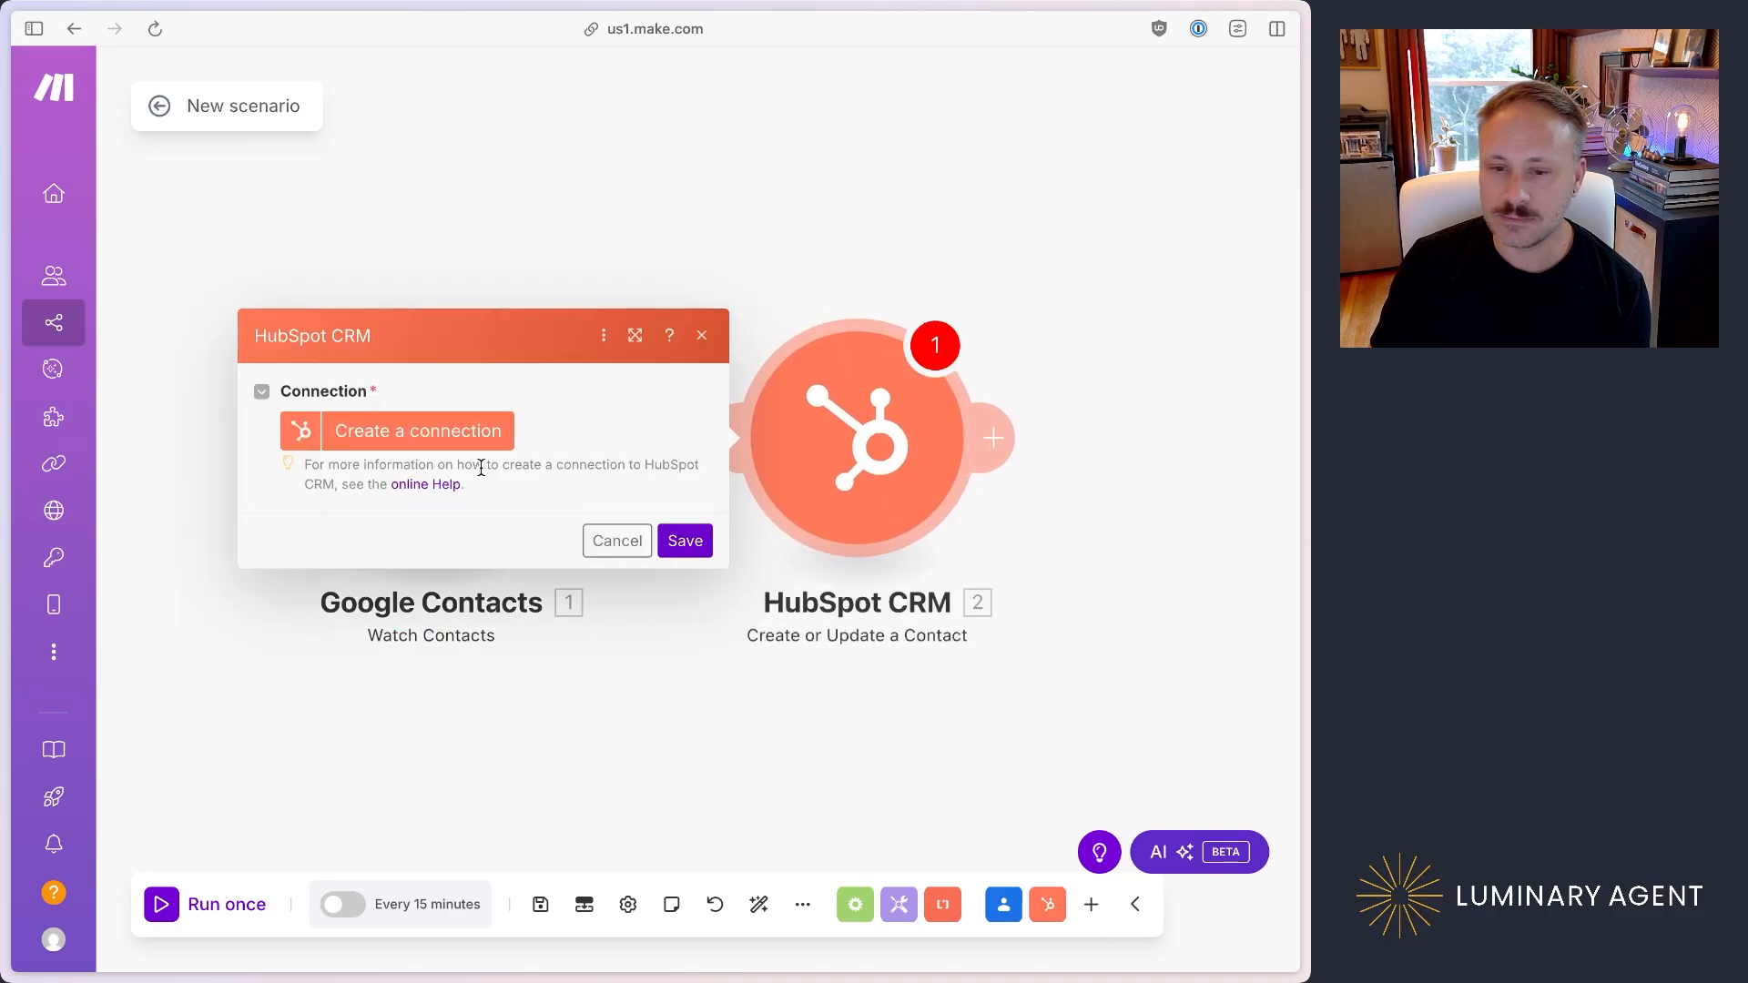
Step: Create the connection My HubSpot CRM connection and authorize Make for the Luminary Agent account, agreeing to the terms
left_click(399, 433)
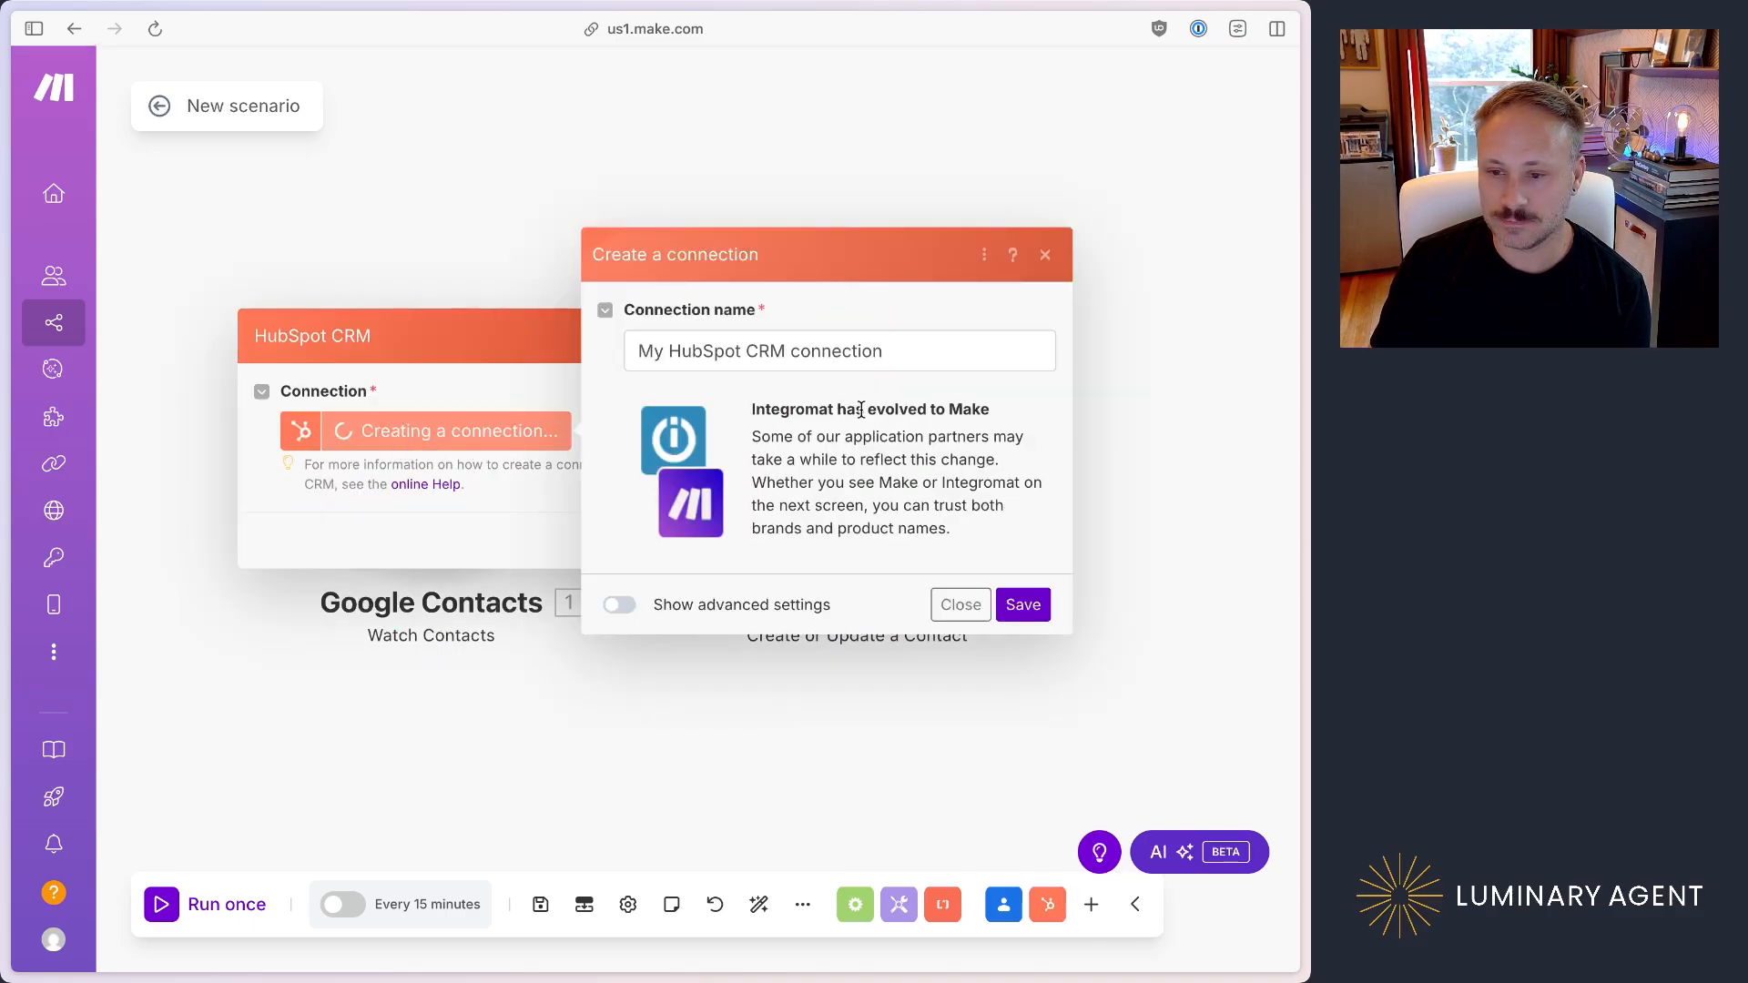
left_click(1023, 605)
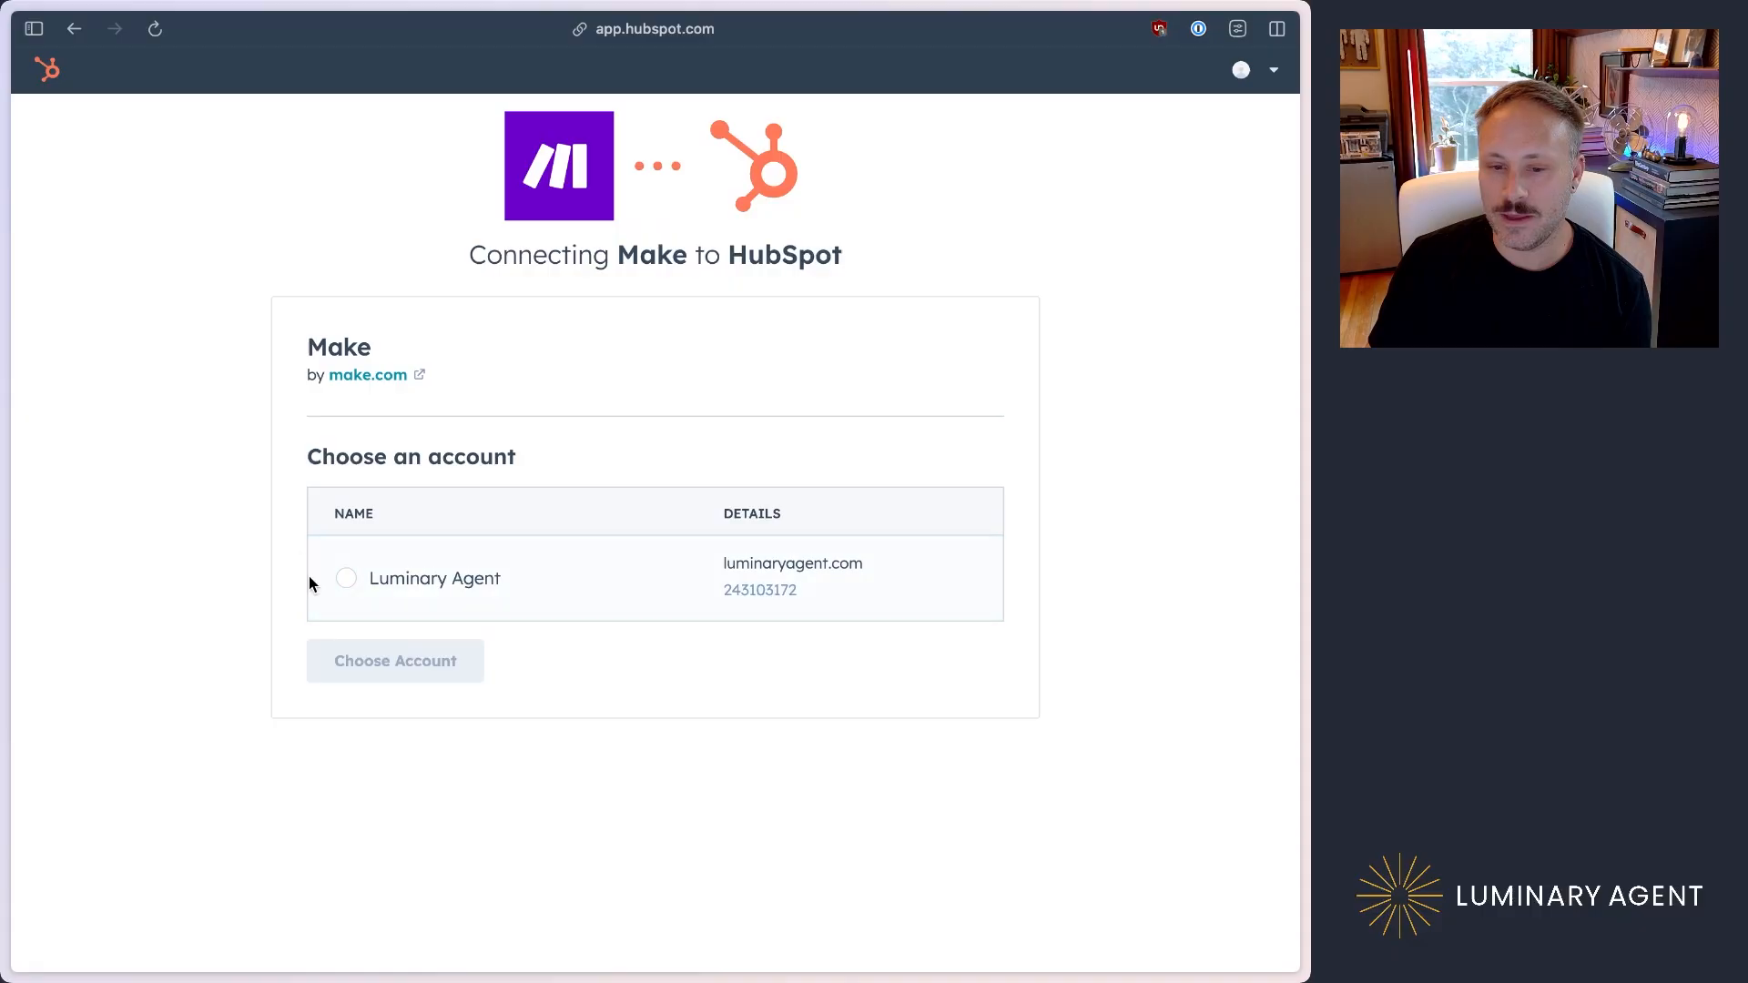
left_click(345, 578)
left_click(455, 661)
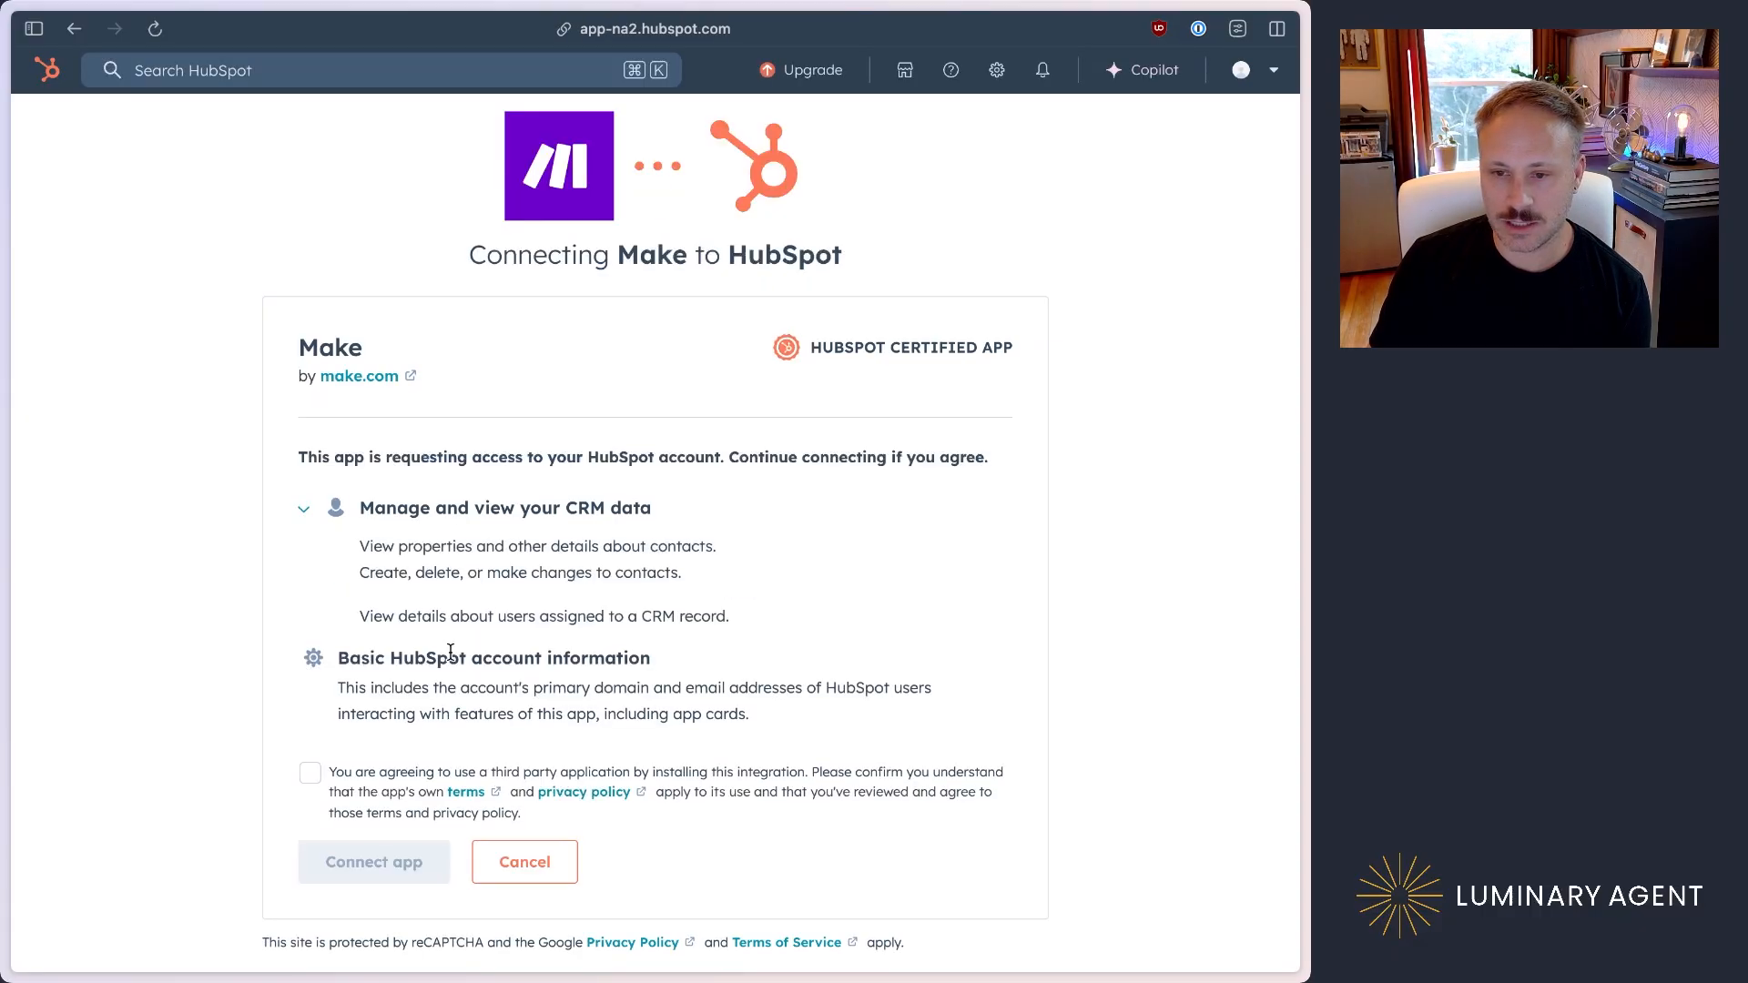
left_click(309, 773)
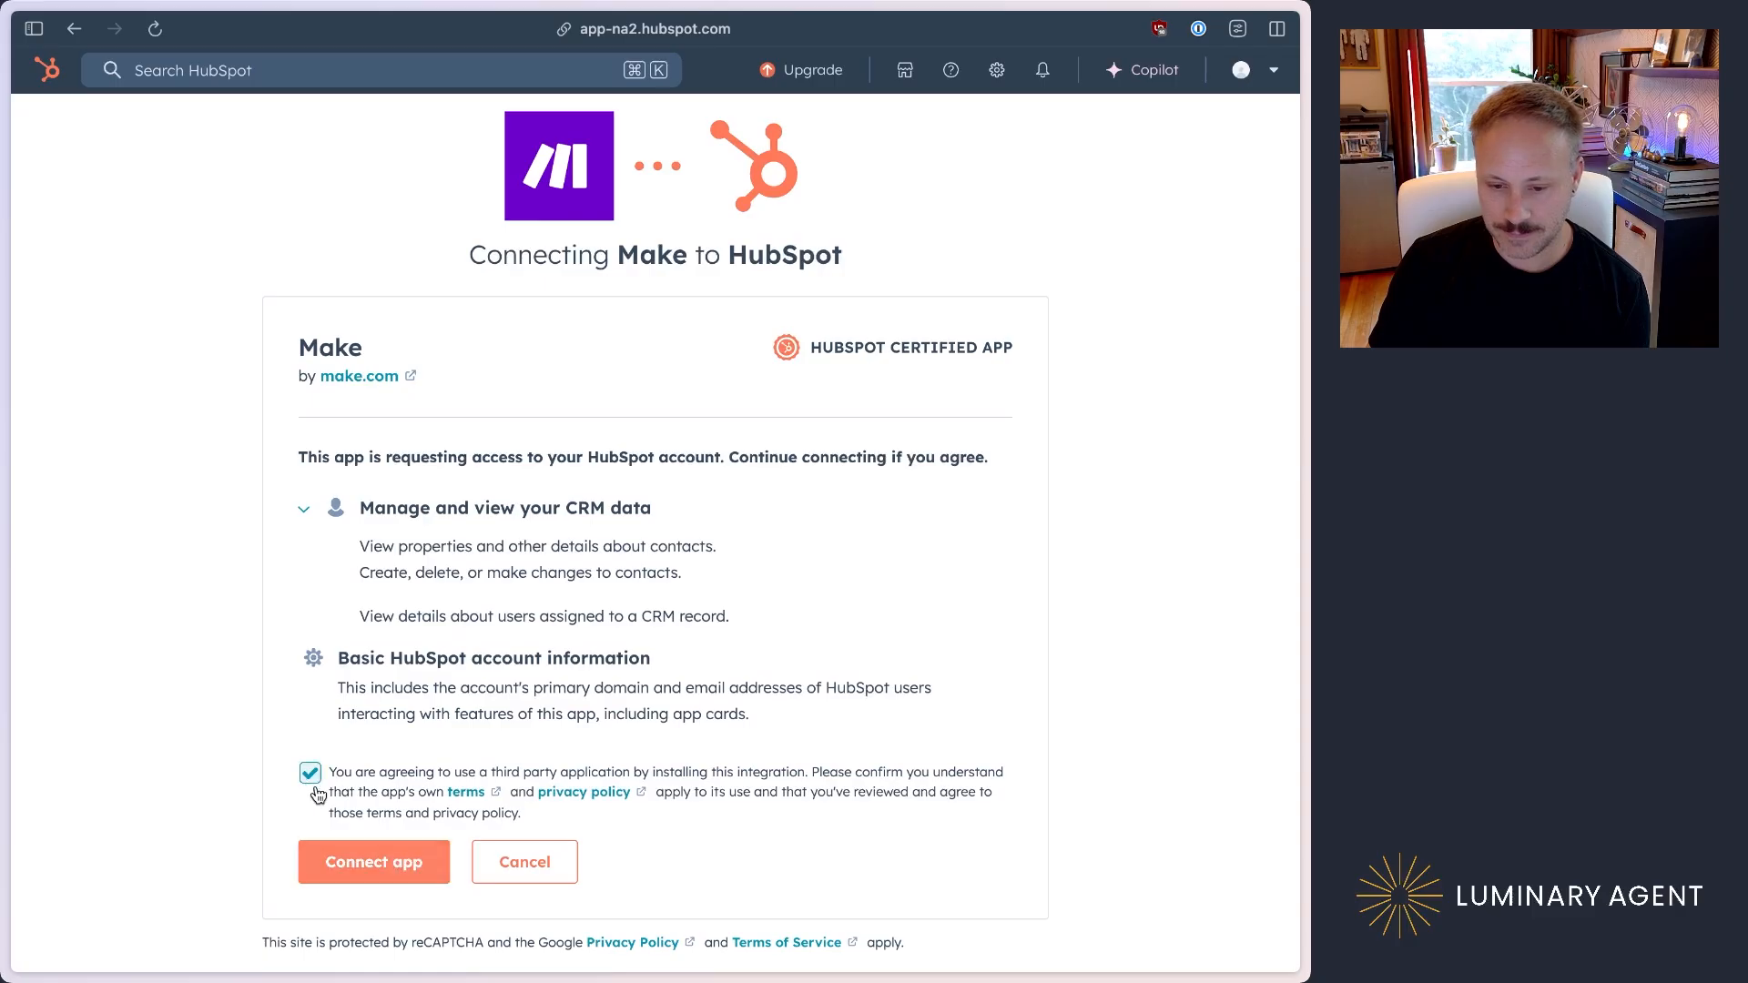
left_click(380, 863)
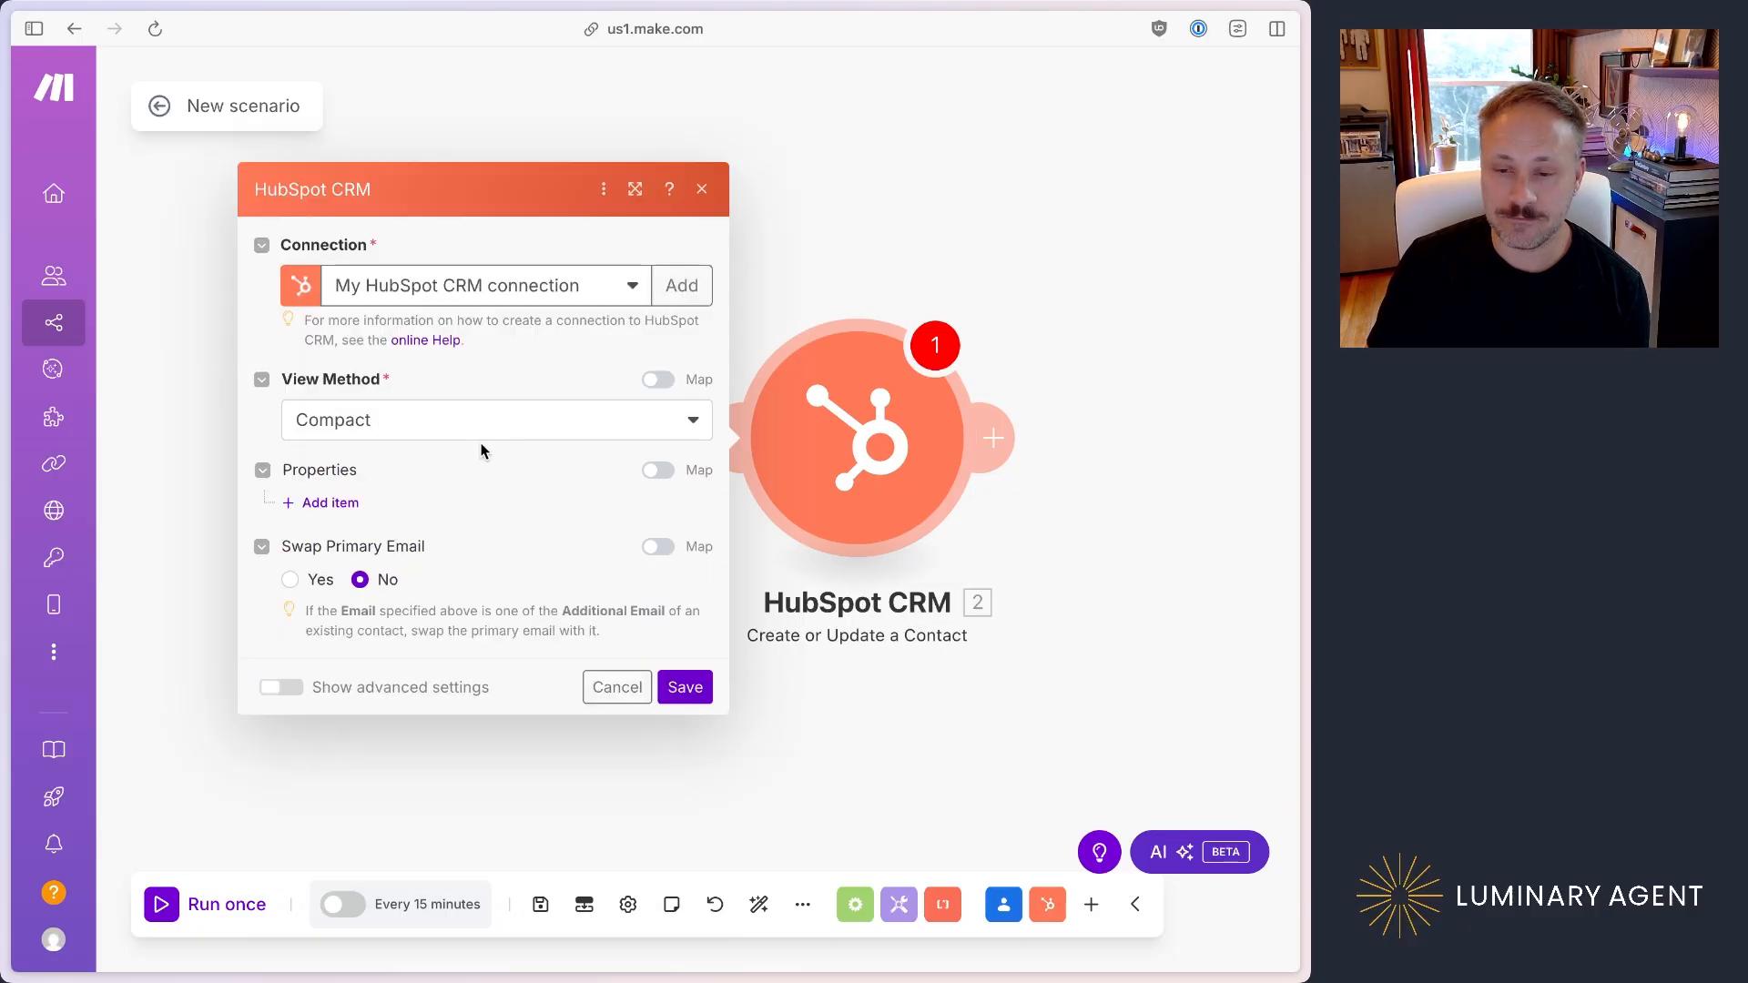
Step: Keep the Compact view method and save the HubSpot contact module's settings
left_click(506, 440)
left_click(506, 439)
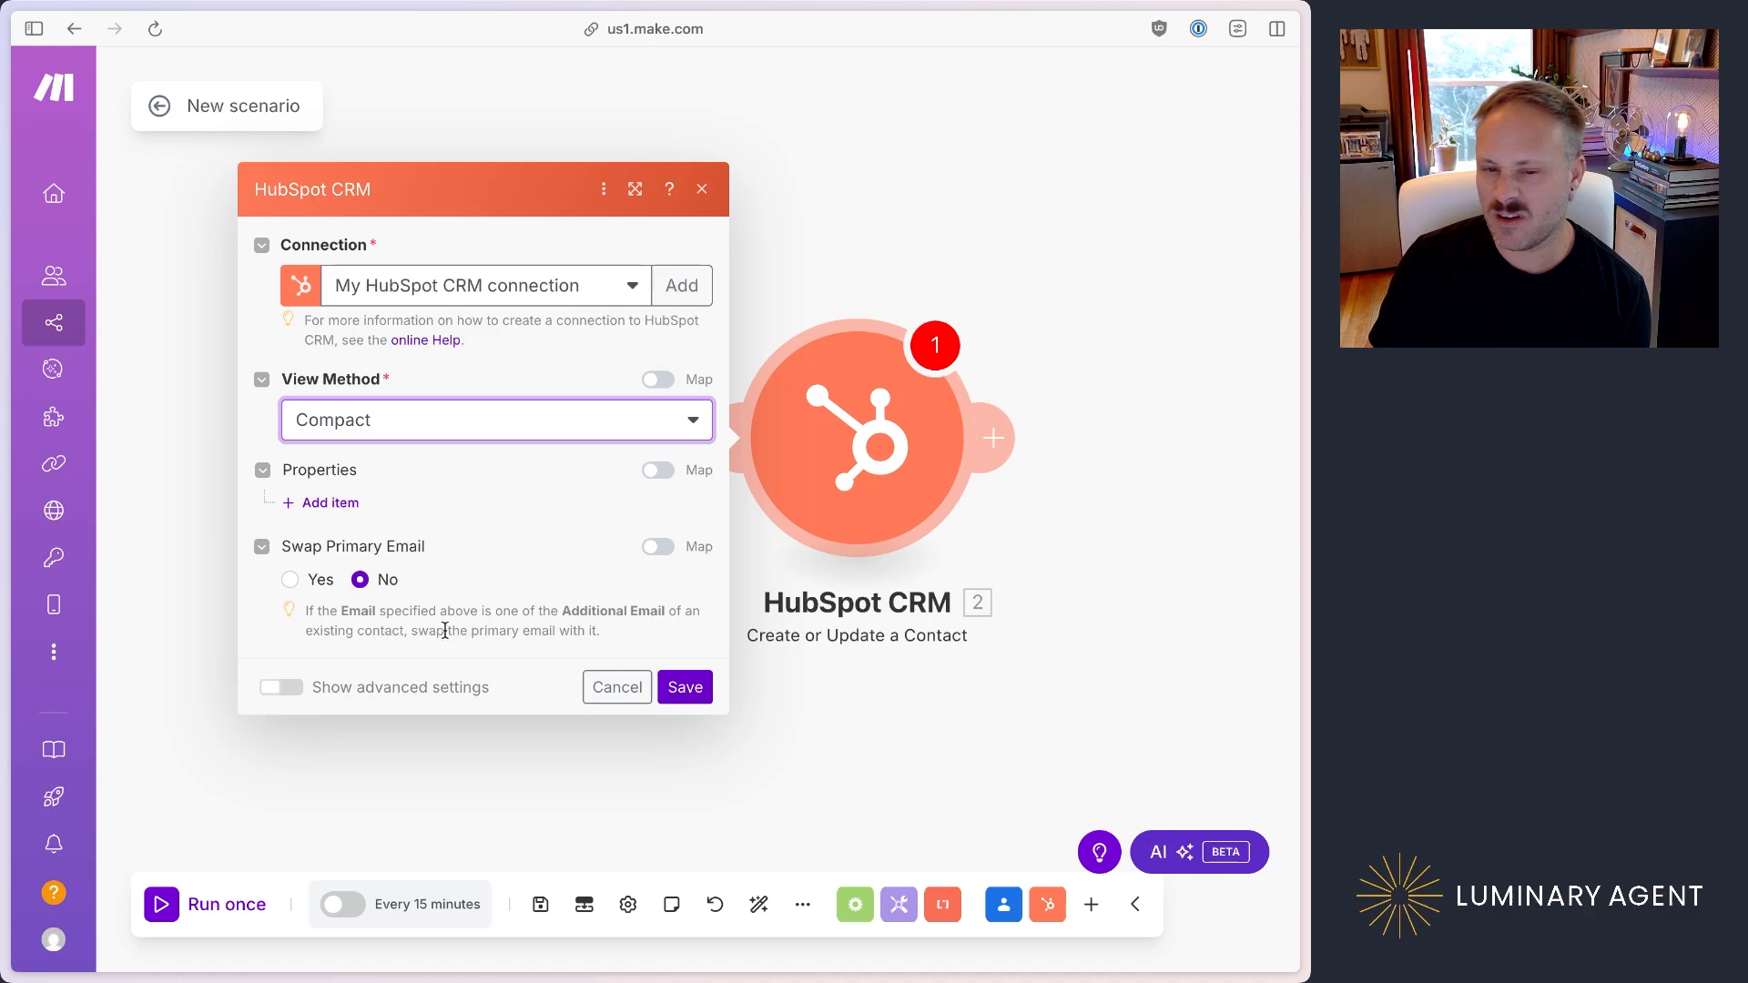
left_click(686, 690)
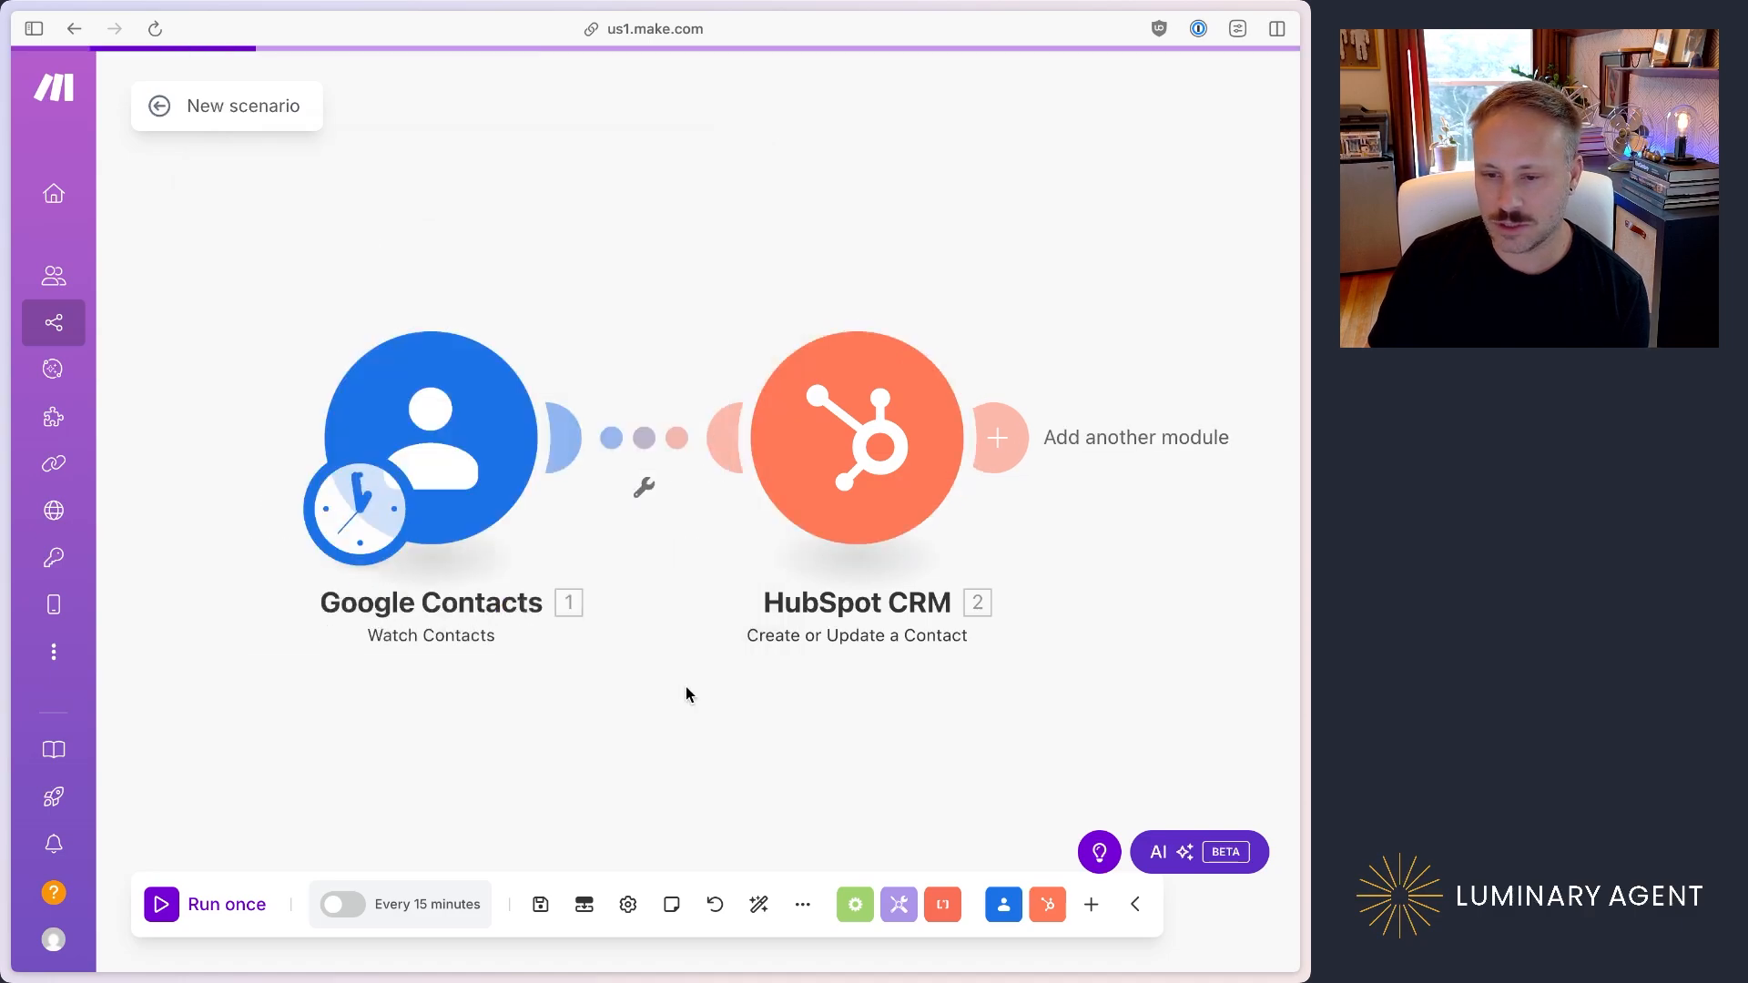
Step: Reopen the HubSpot contact module and add a property item with First Name as its key
left_click(894, 455)
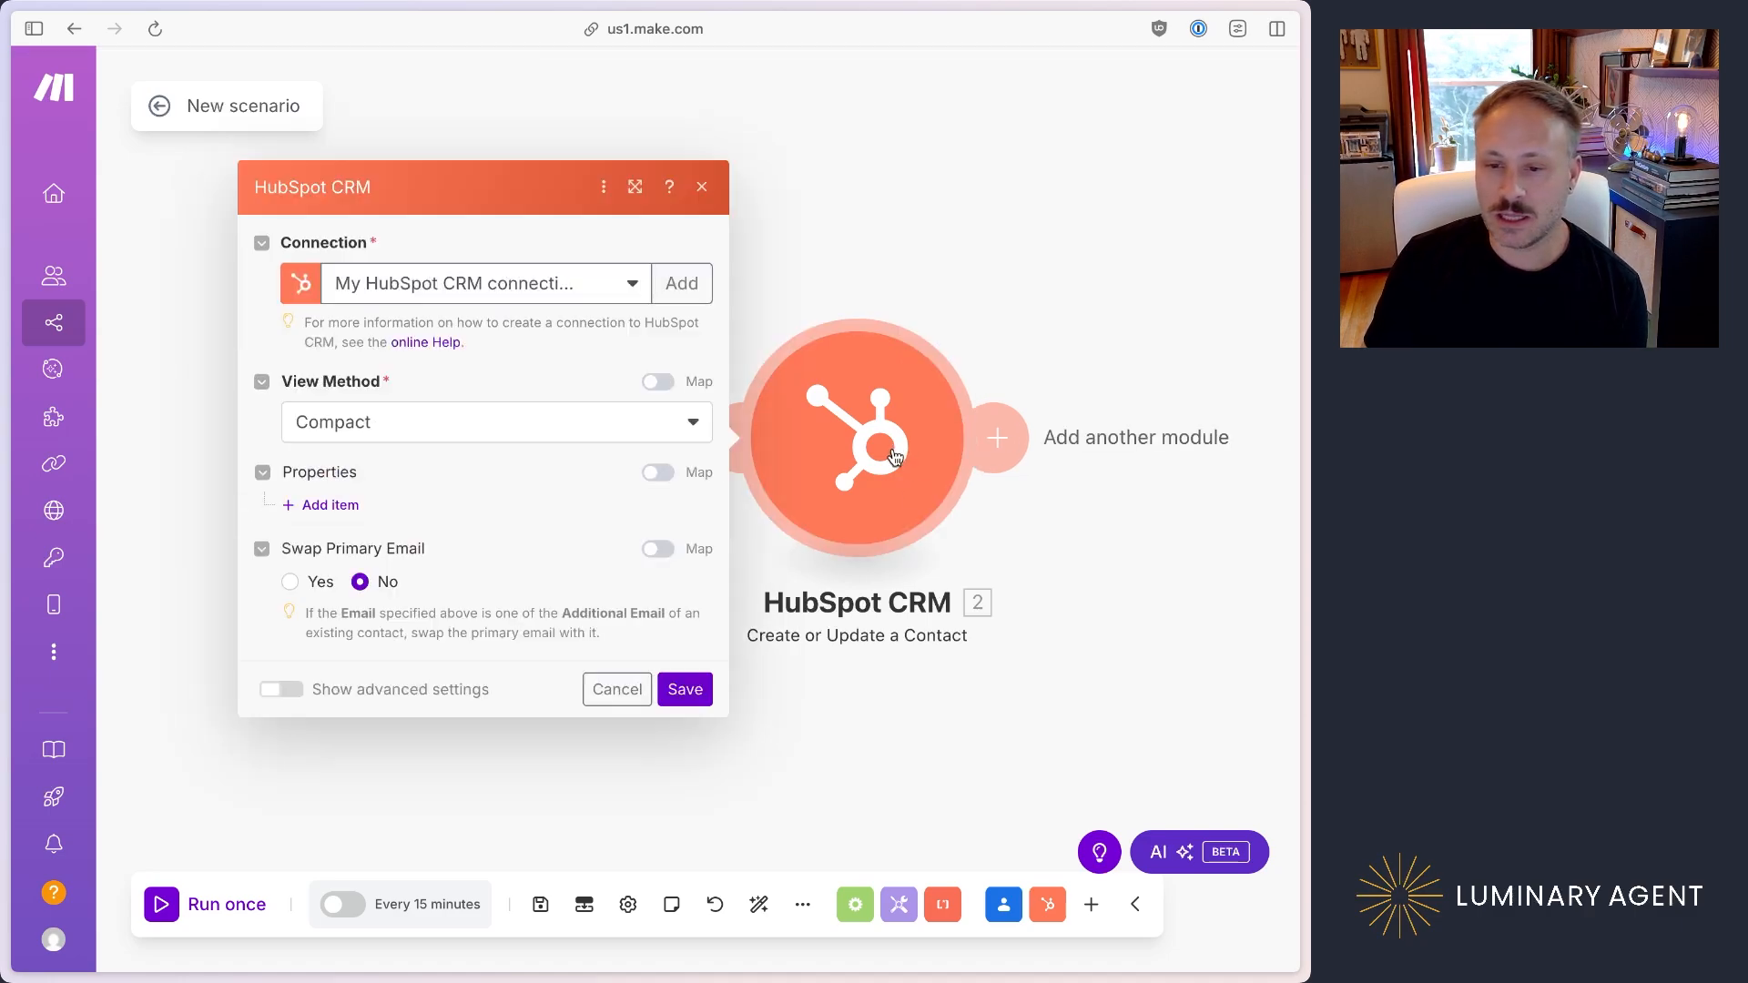
left_click(329, 506)
left_click(571, 481)
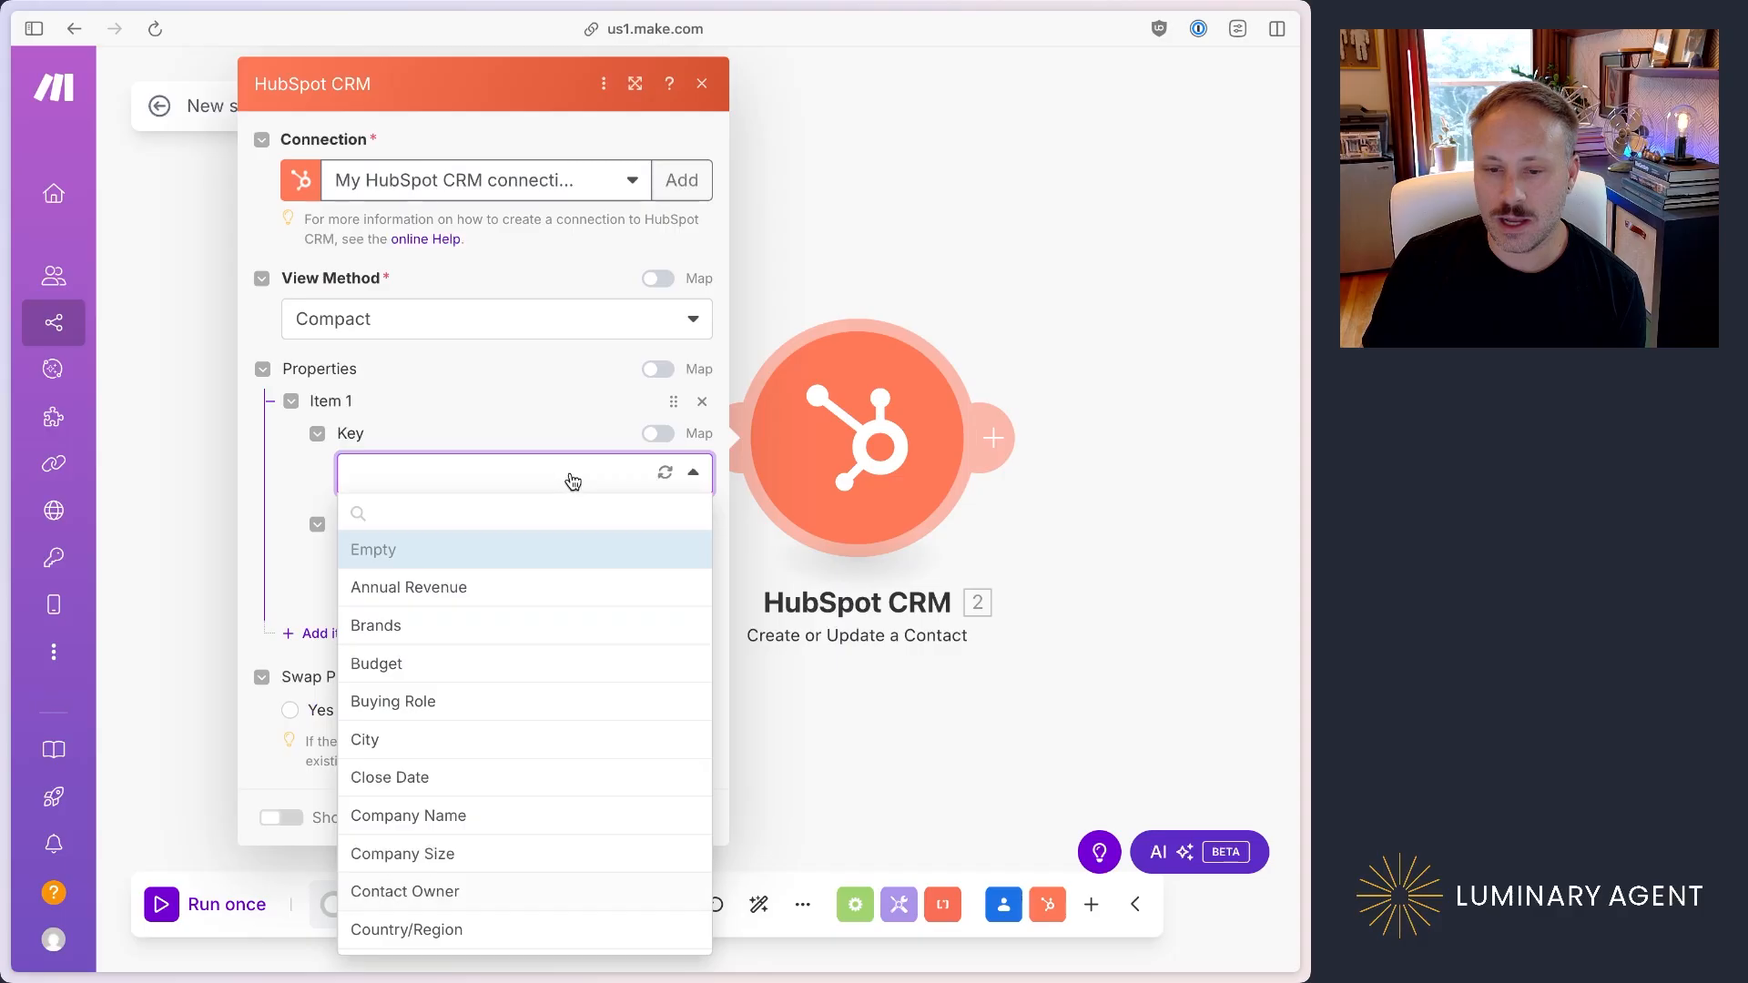
scroll(544, 611, "down", 1)
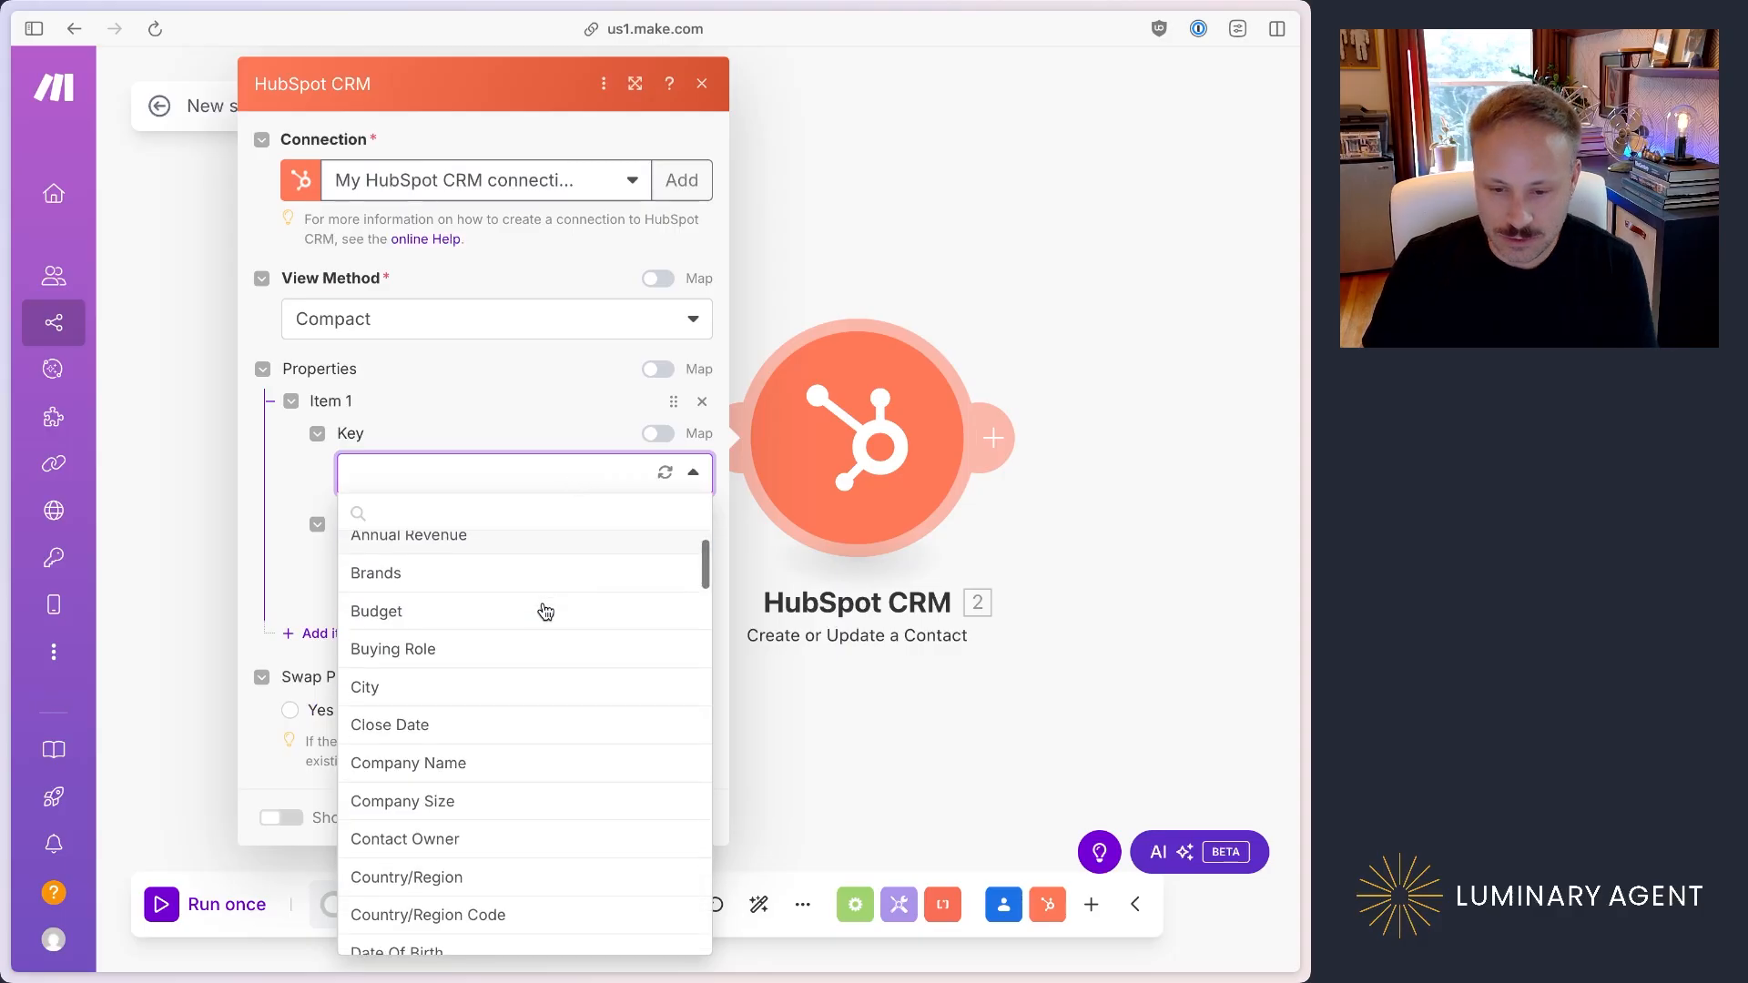
left_click(444, 516)
type("name")
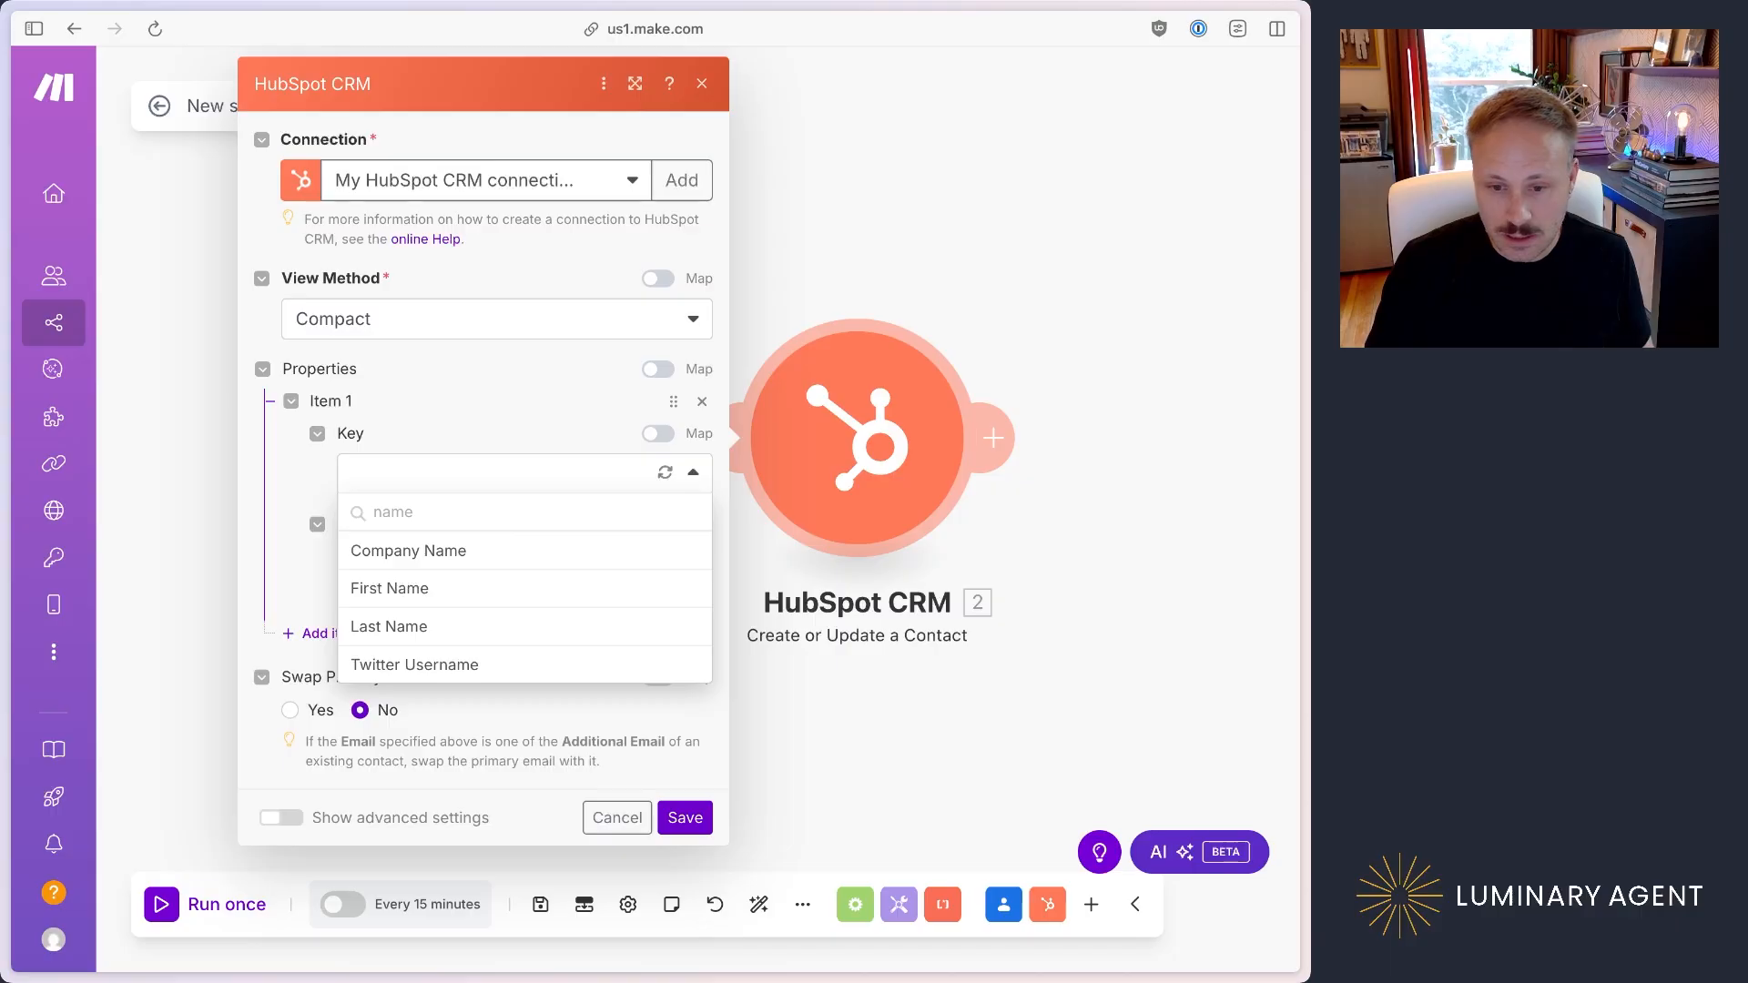
left_click(453, 588)
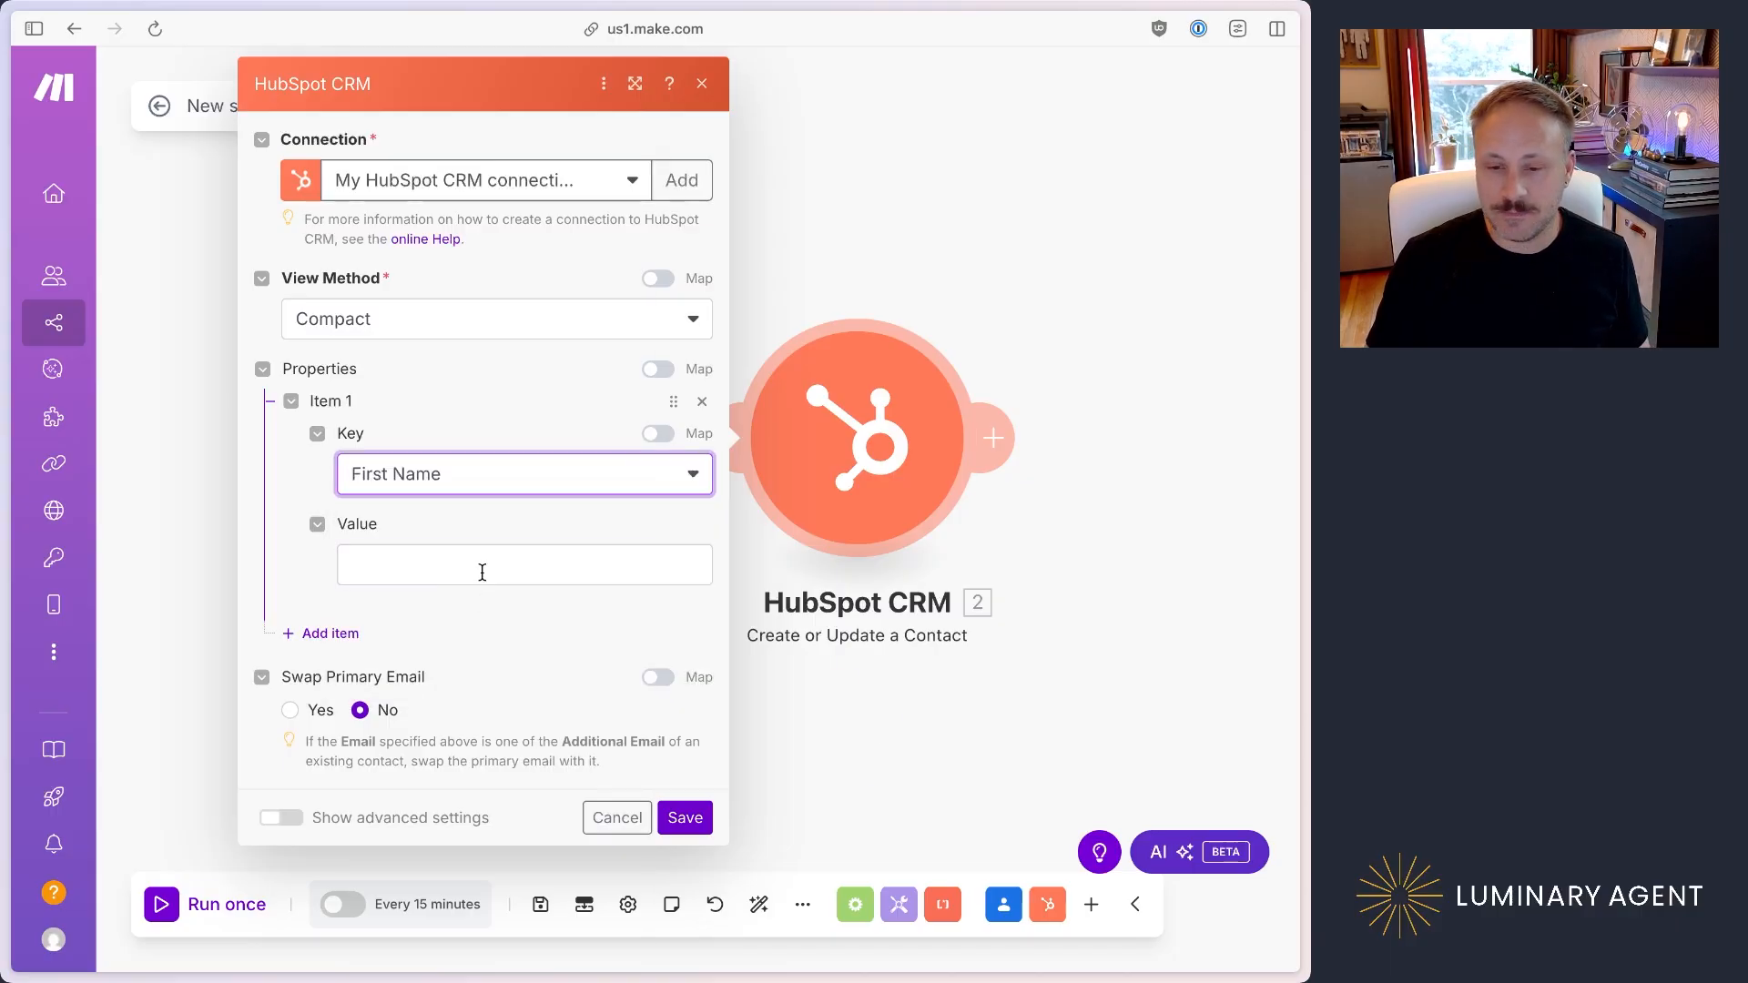
Step: Map the First Name property's value to Given Name from the Google Contacts trigger
left_click(482, 572)
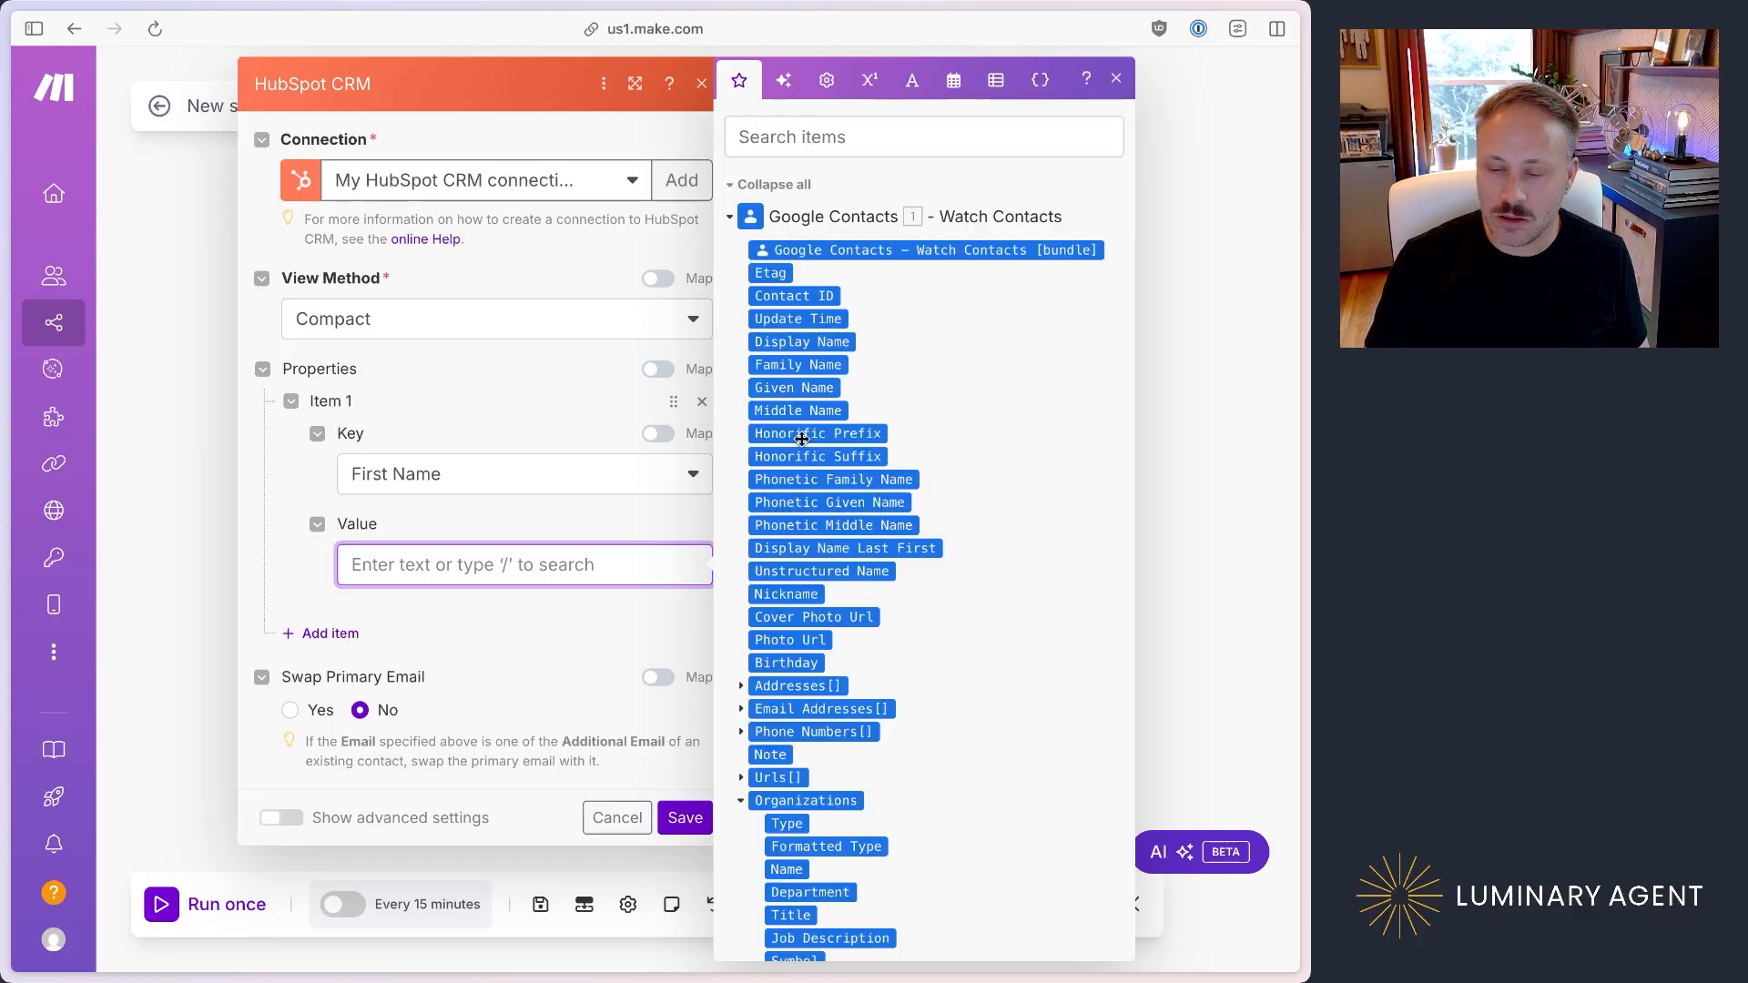
scroll(806, 595, "down", 1)
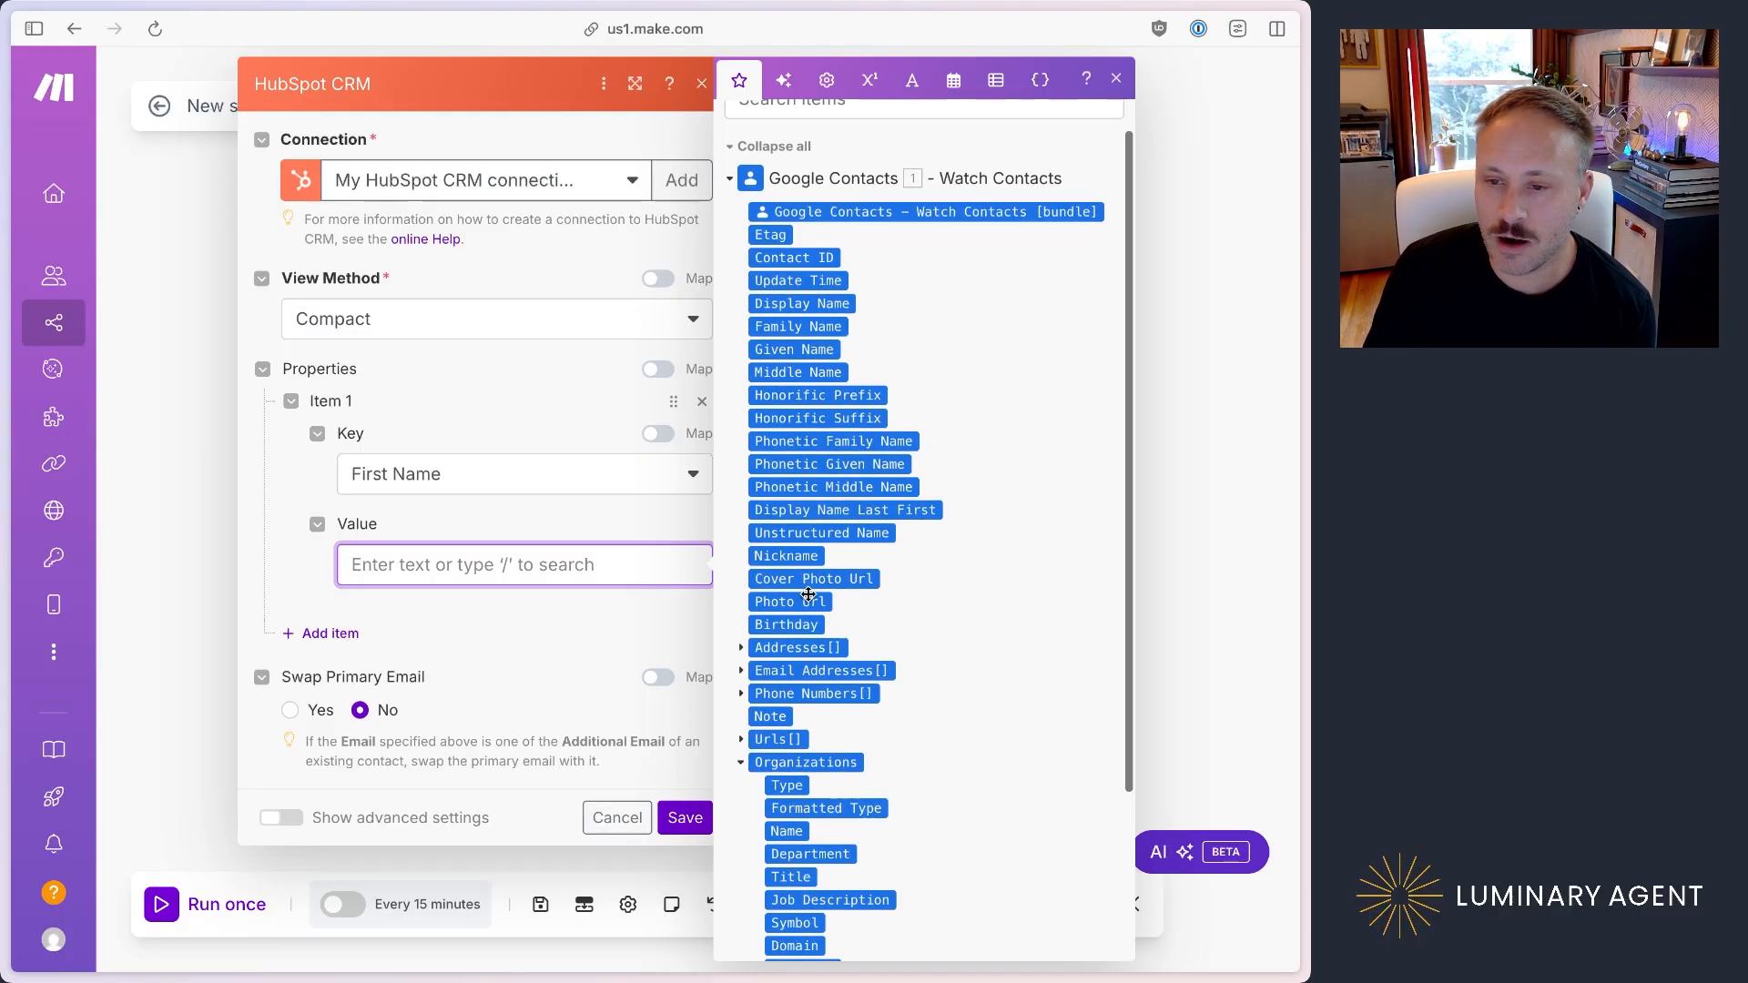
scroll(808, 596, "down", 1)
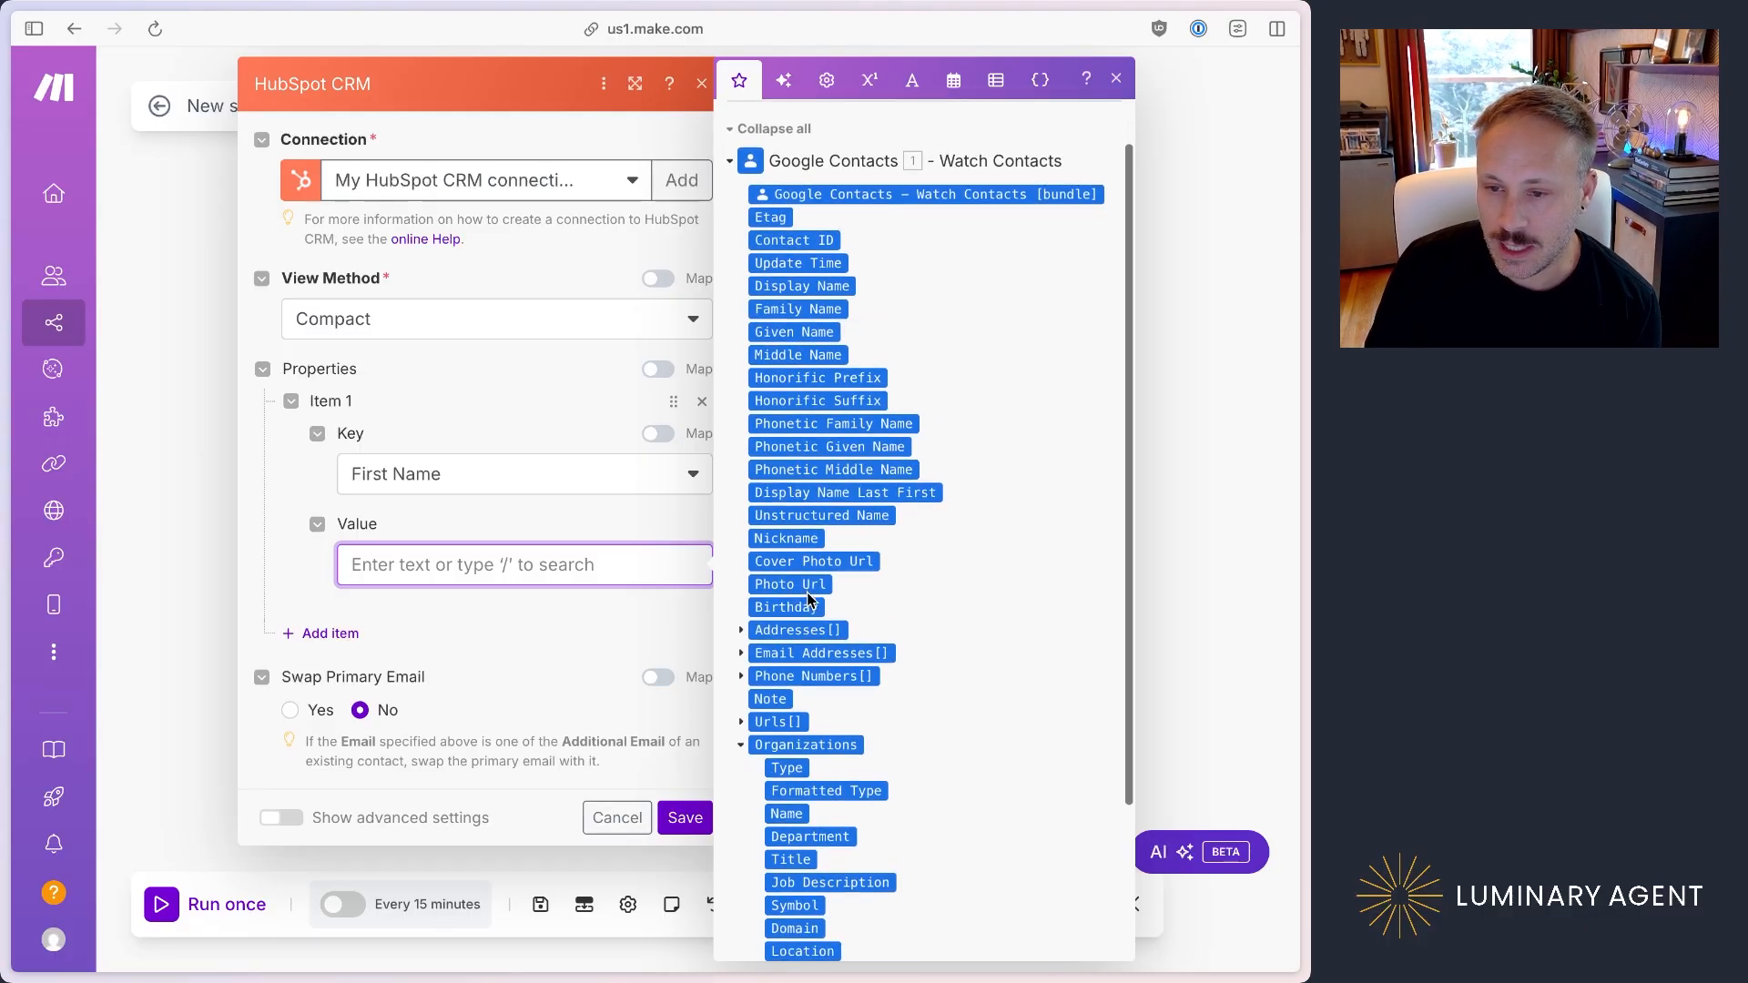
scroll(808, 596, "down", 5)
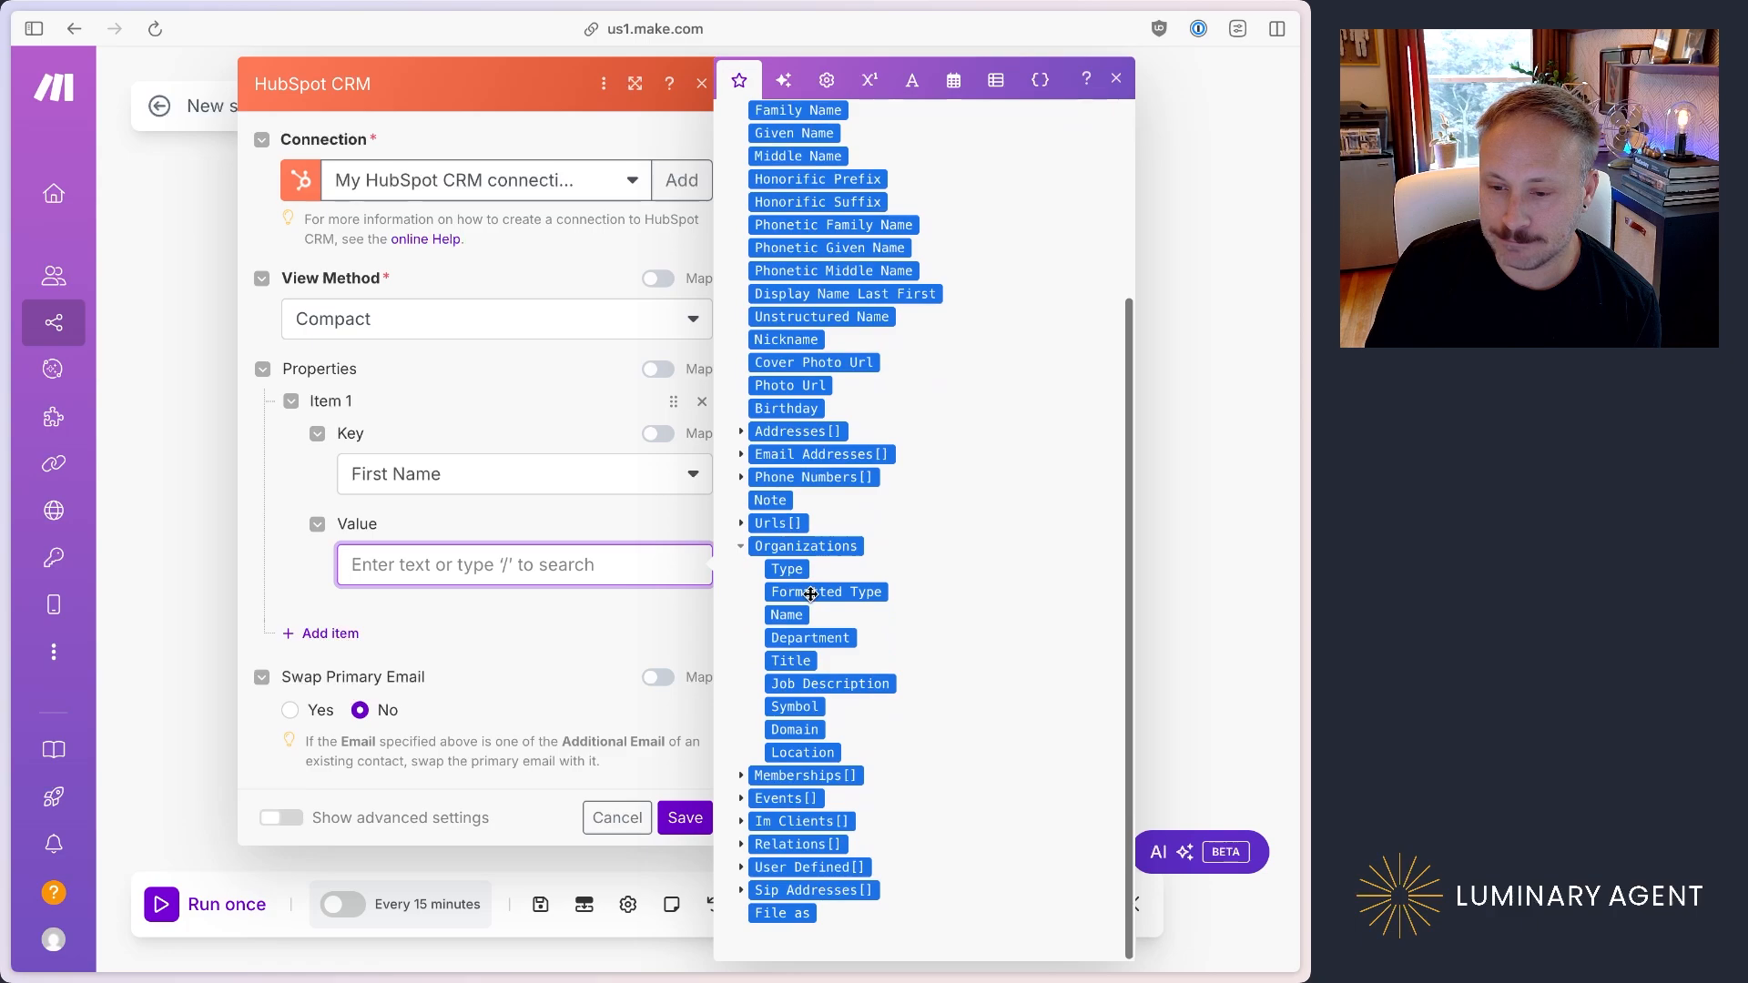
scroll(810, 594, "up", 6)
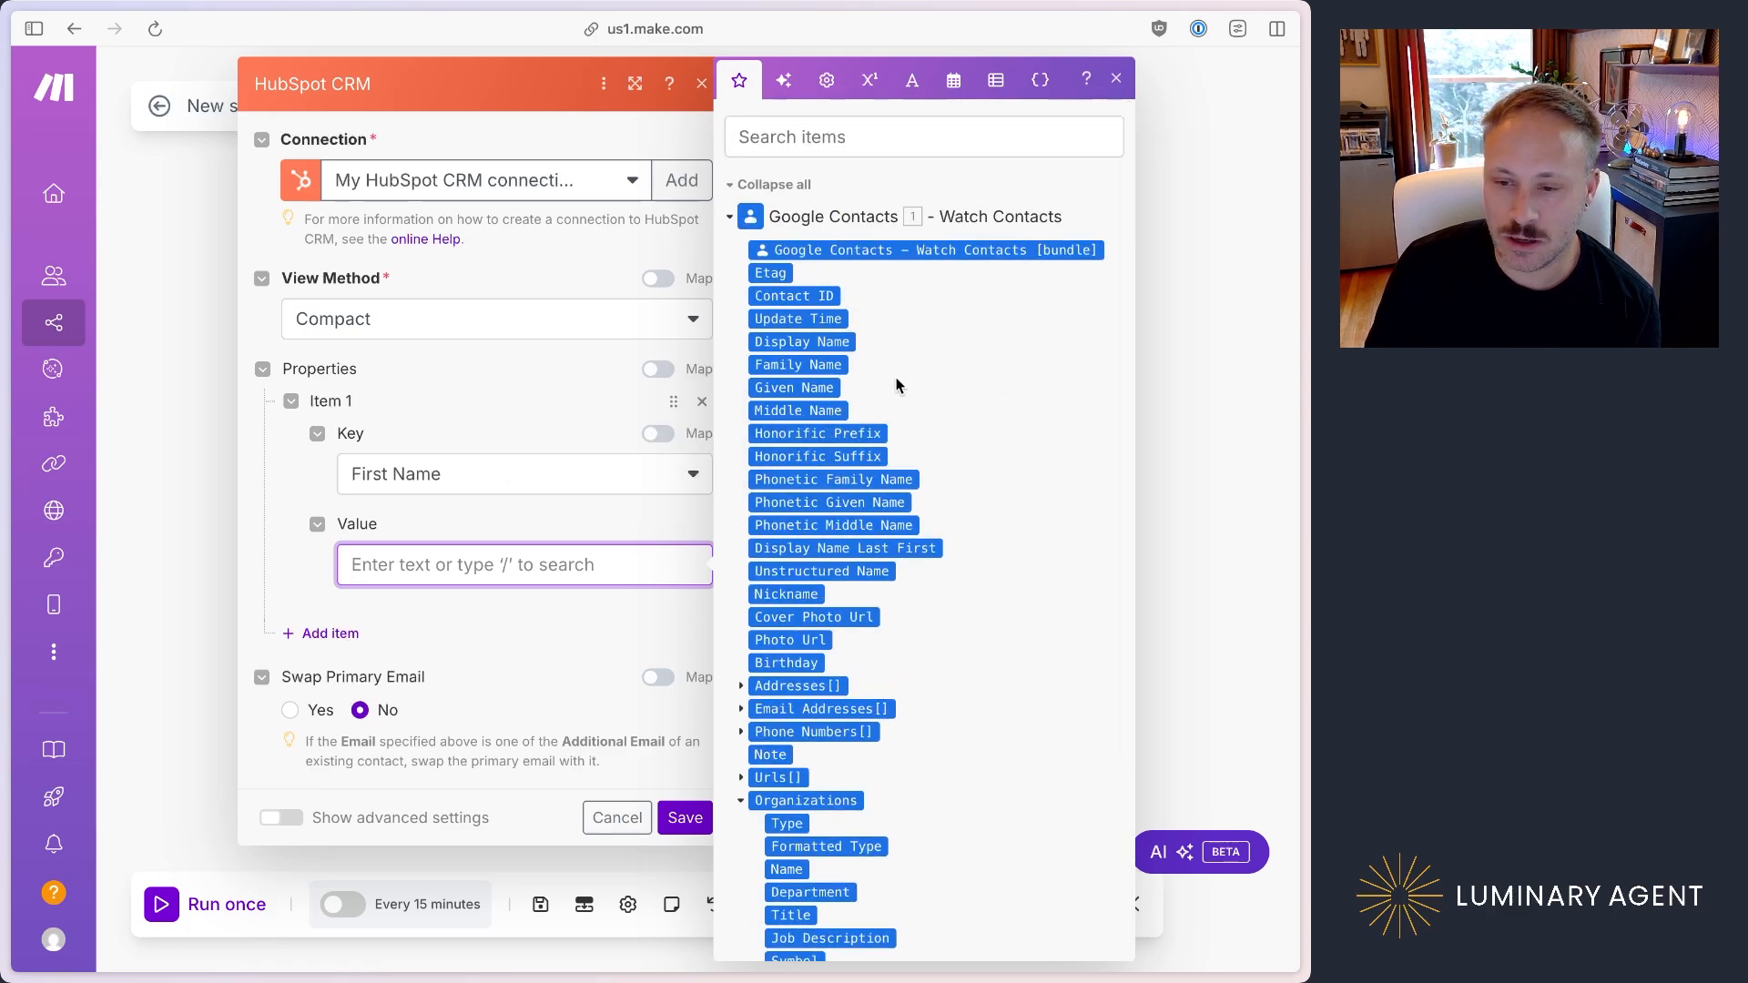
left_click(809, 387)
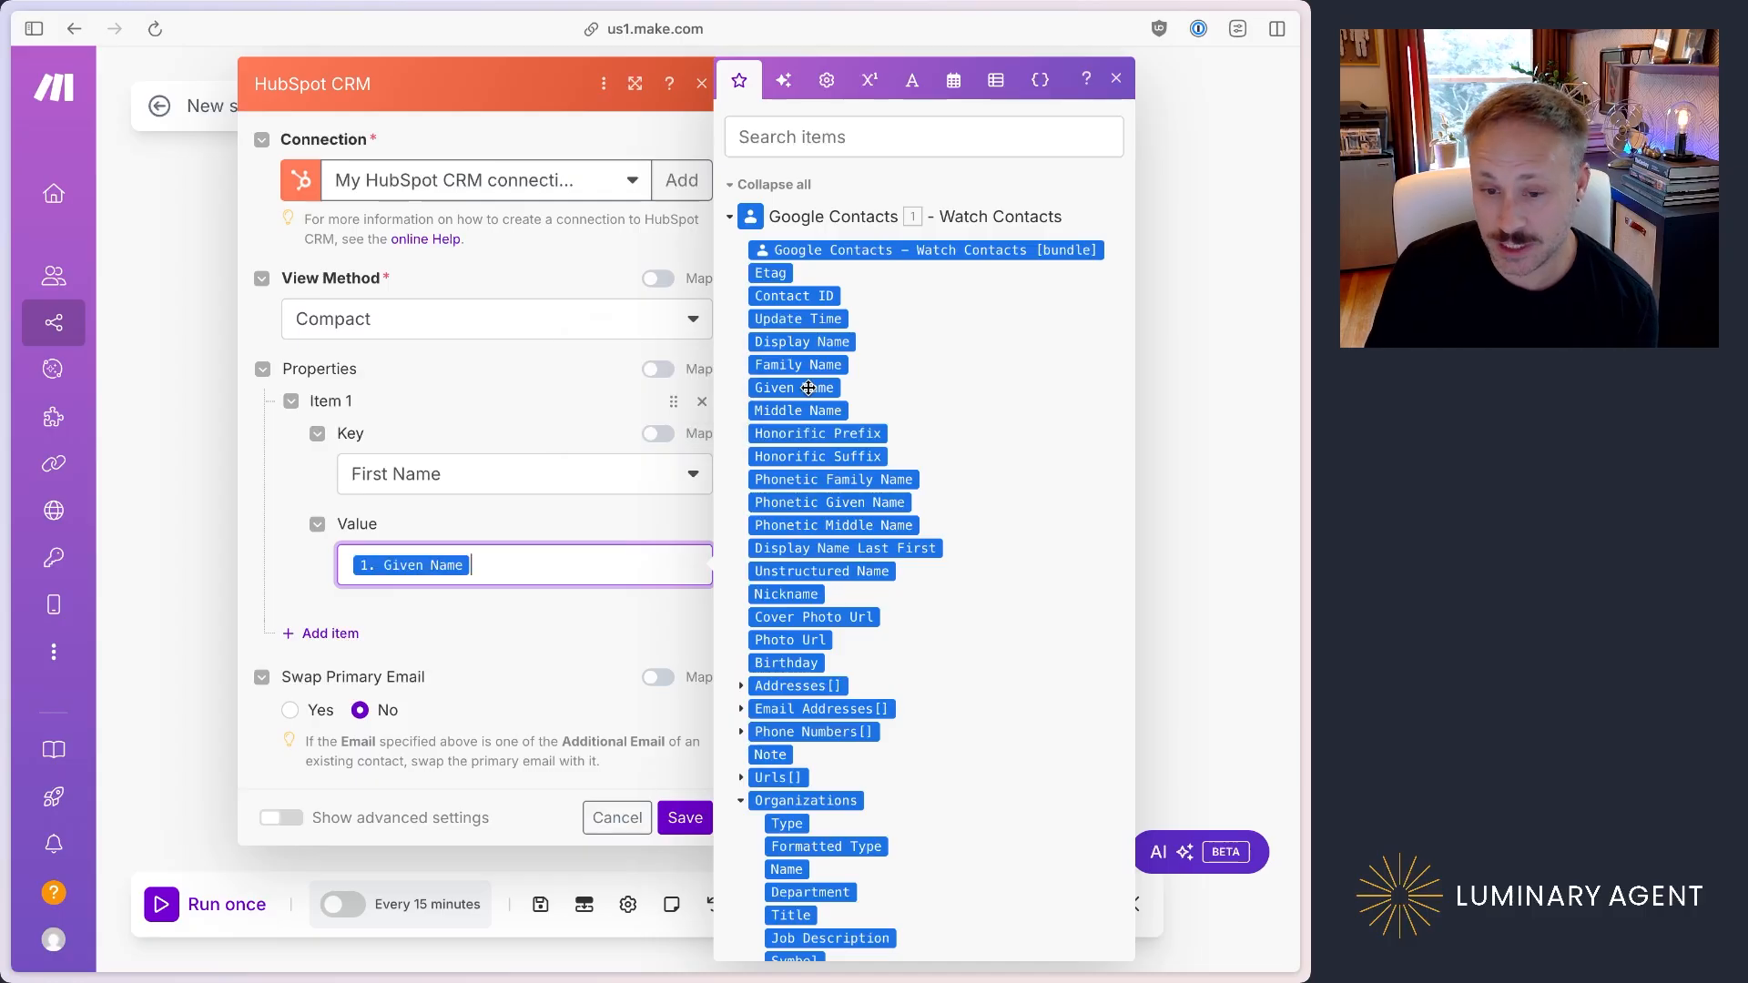
Step: Add a second property item with Last Name as its key and map its value to Family Name from Google Contacts
left_click(337, 633)
left_click(521, 718)
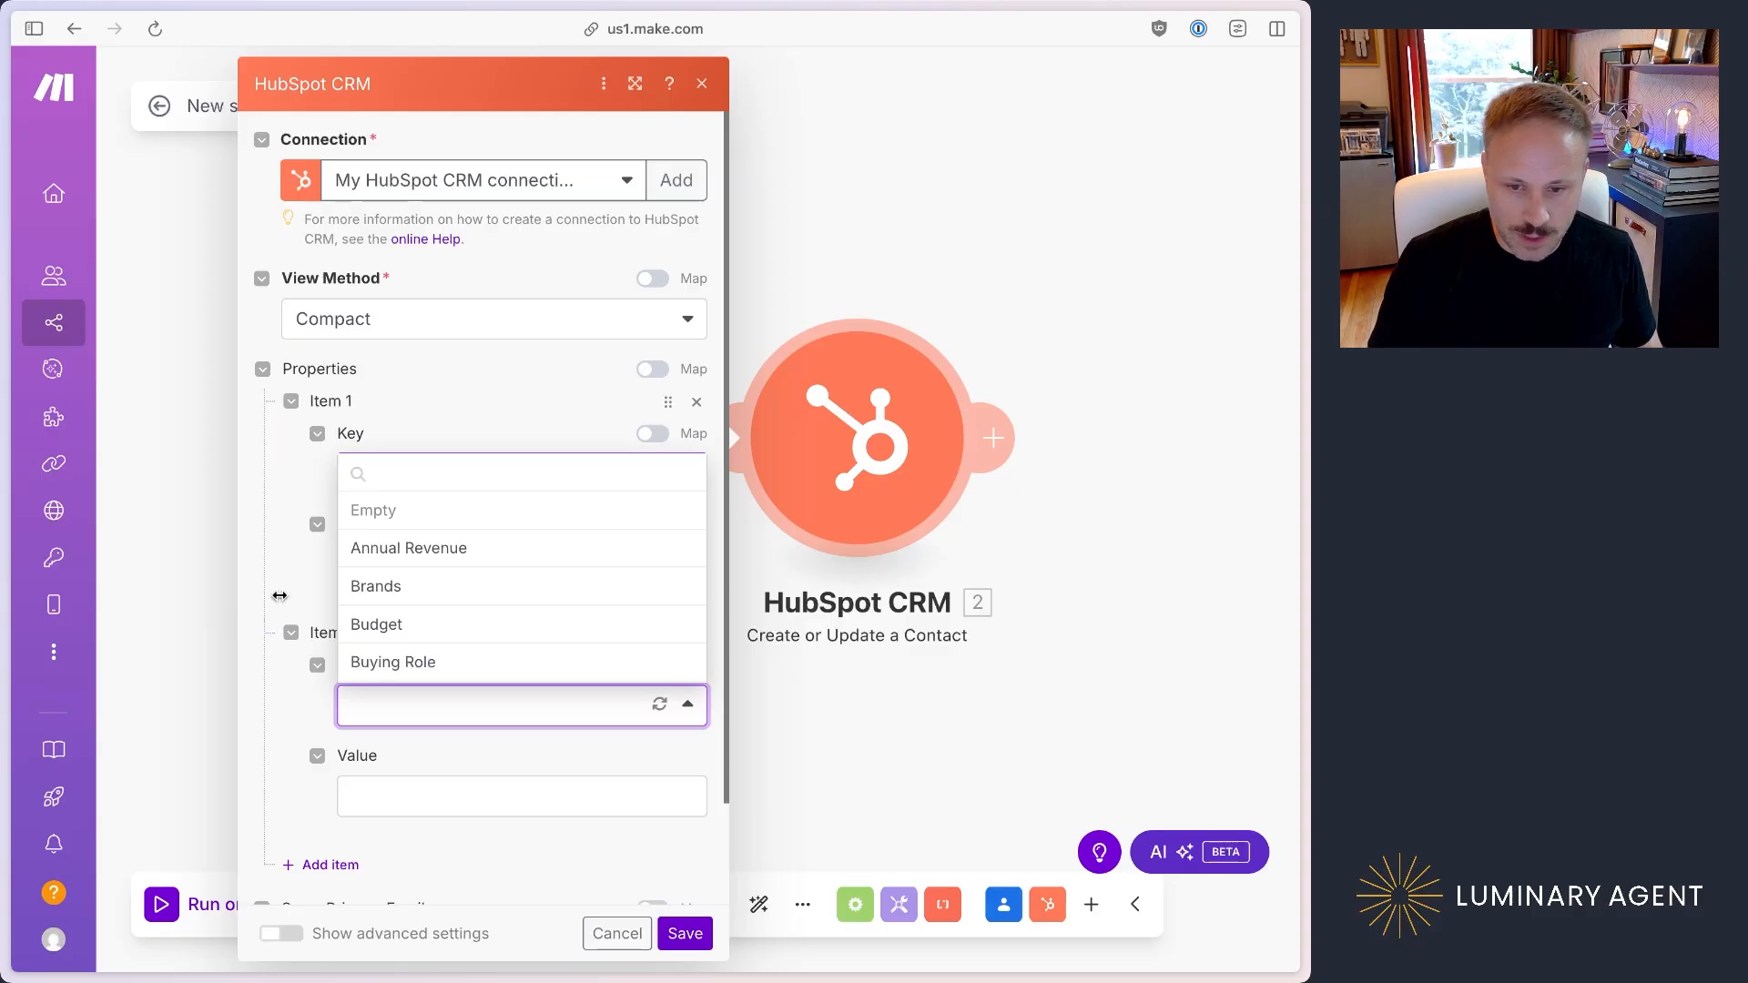
left_click(449, 472)
type("last")
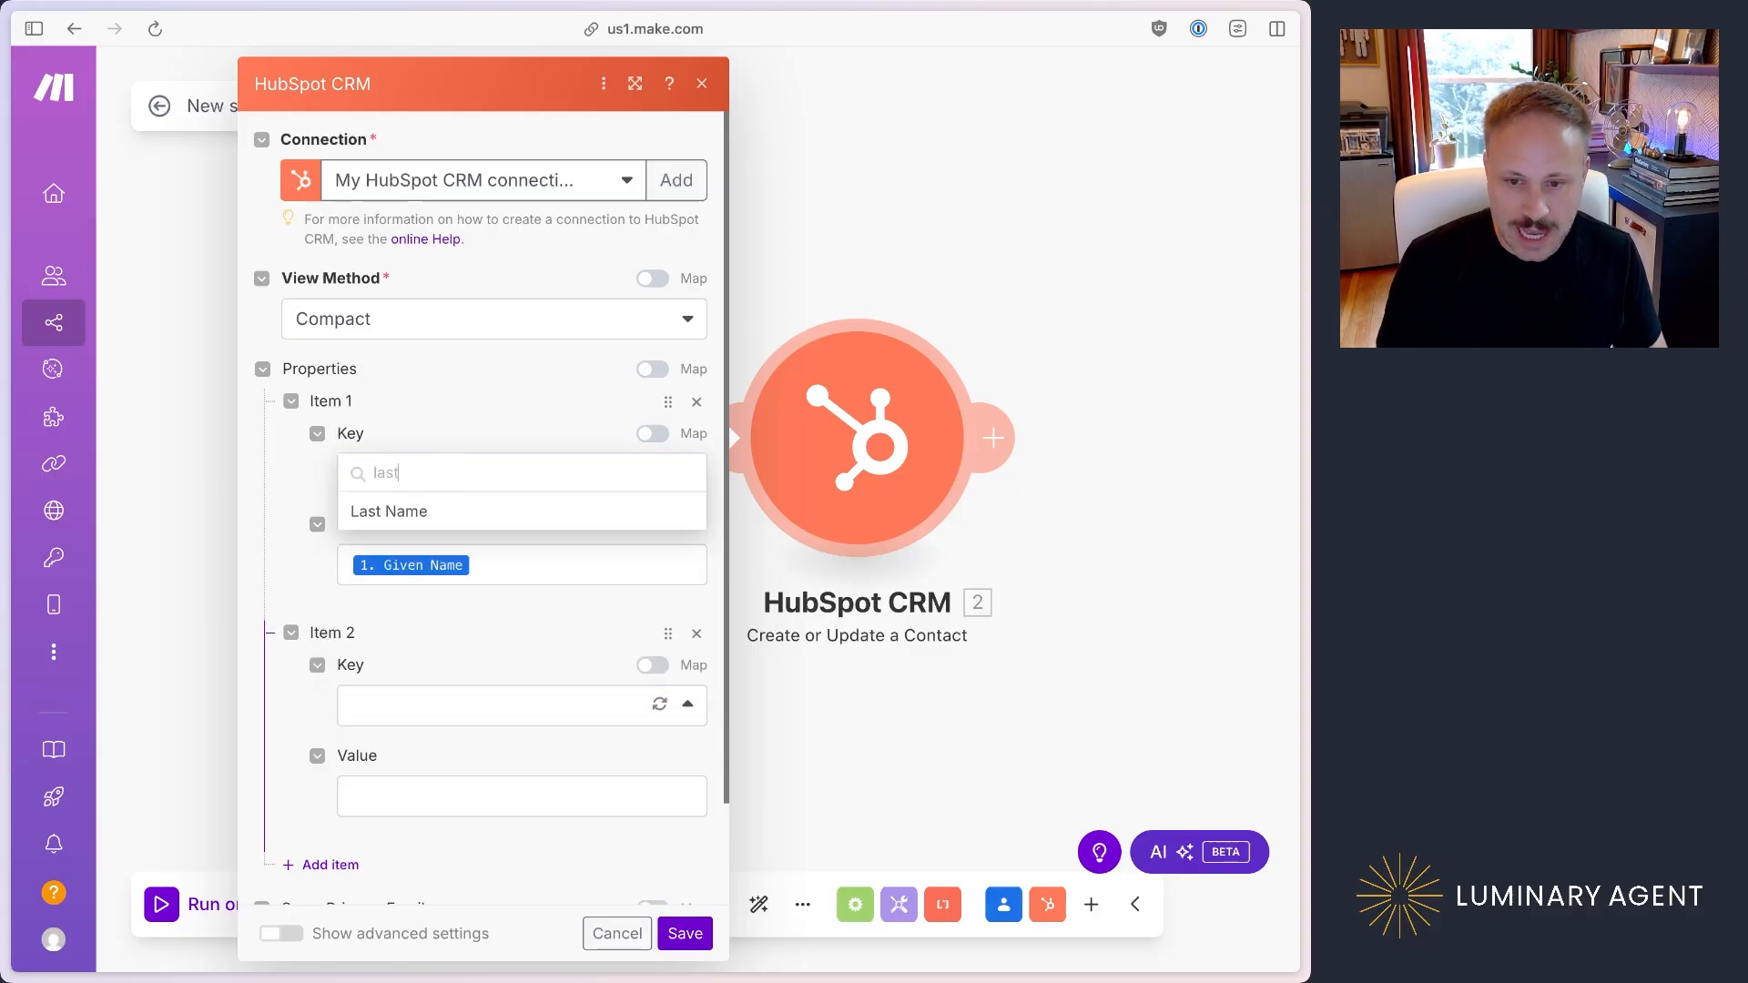
left_click(425, 512)
scroll(558, 647, "down", 2)
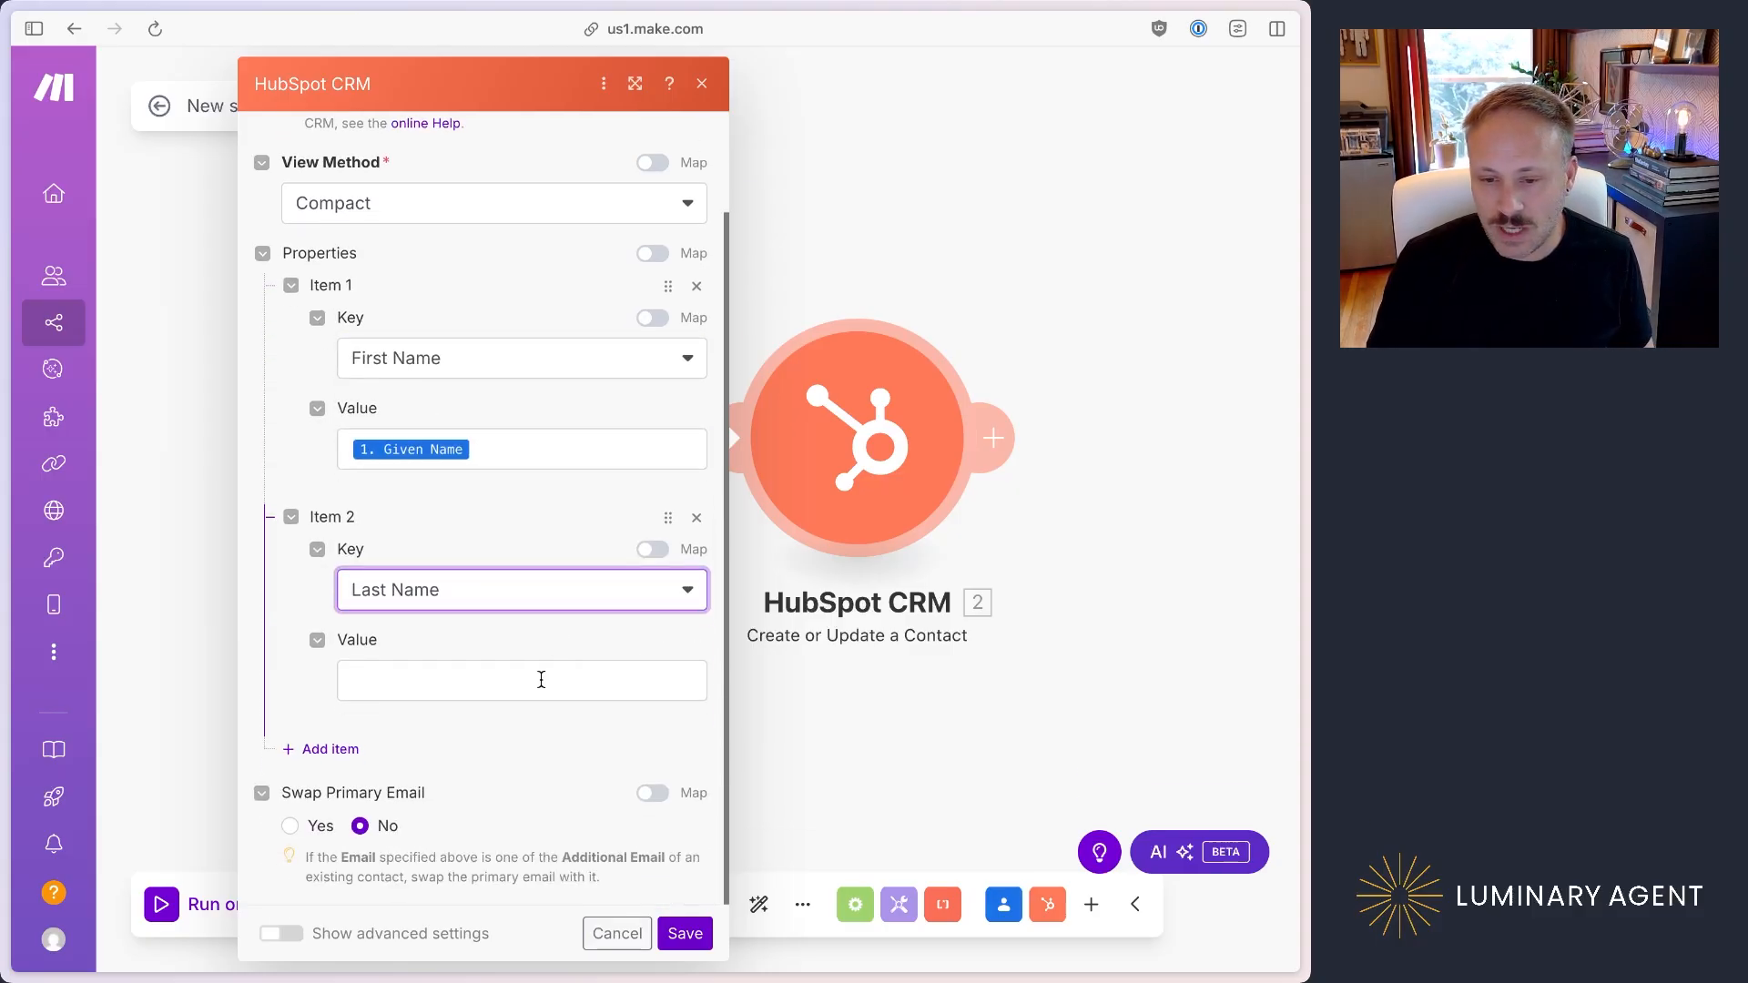
left_click(539, 679)
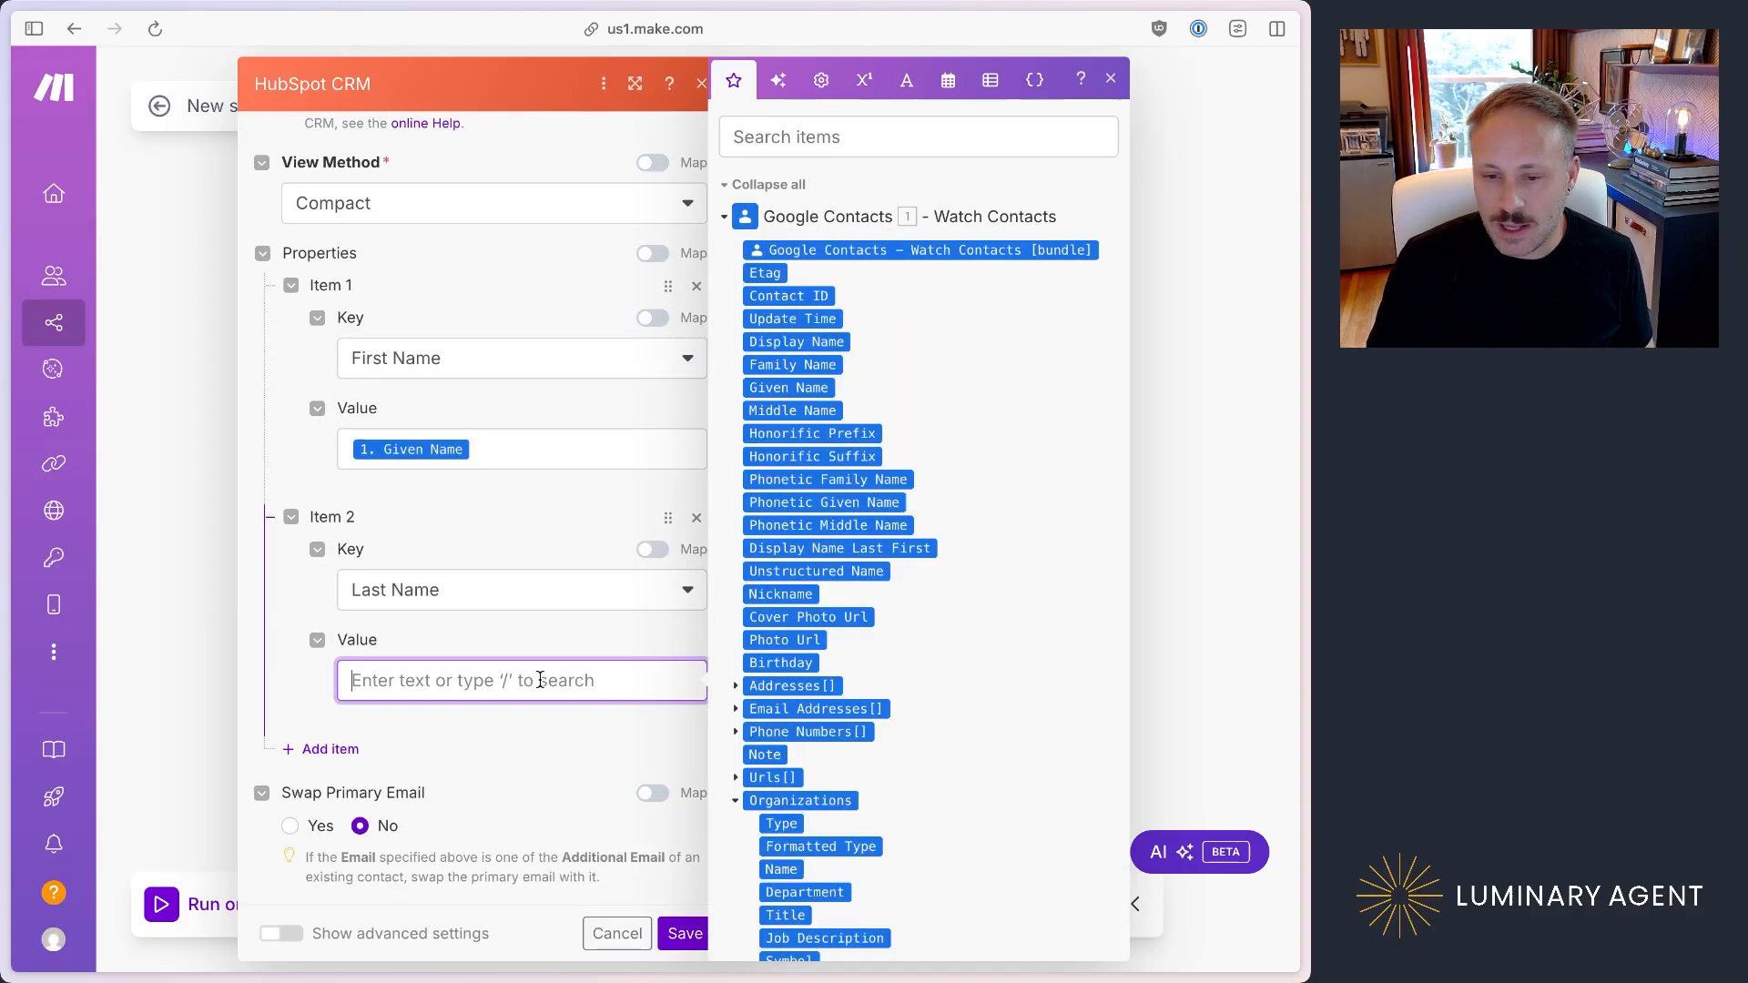
left_click(819, 365)
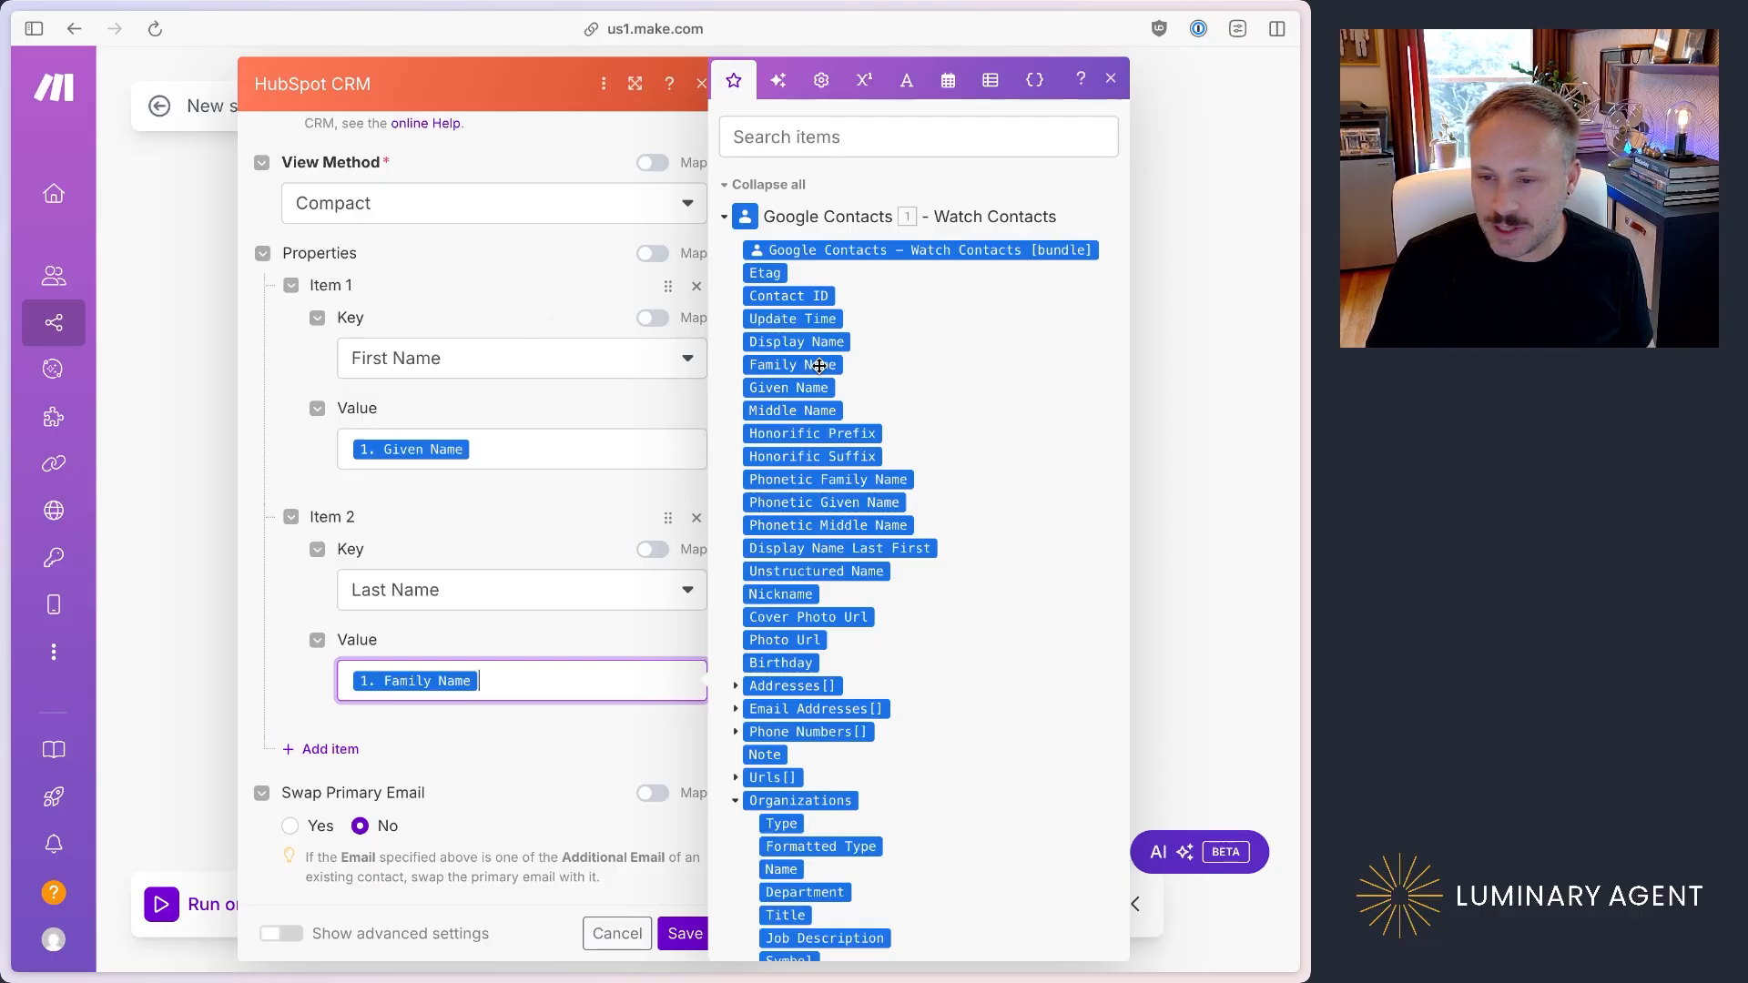
Step: Add a third property item with Email as its key and map its value to the Value field of Email Addresses[]
left_click(329, 748)
scroll(496, 745, "down", 3)
left_click(548, 606)
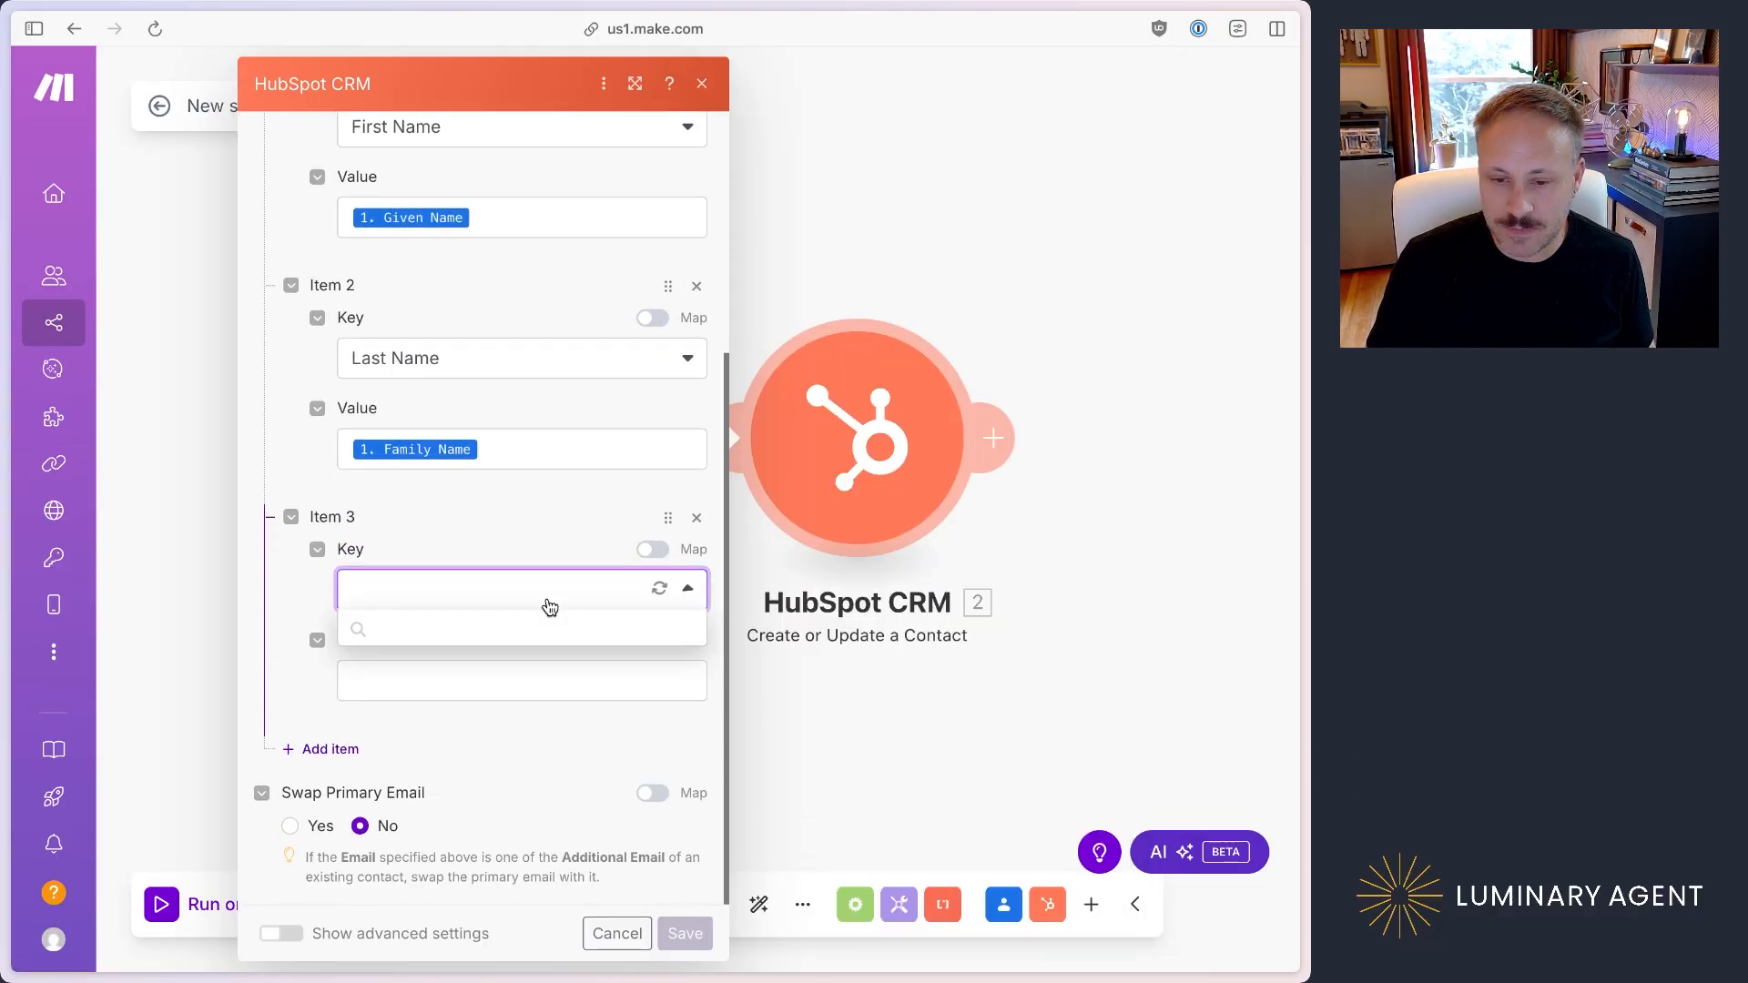
type("email")
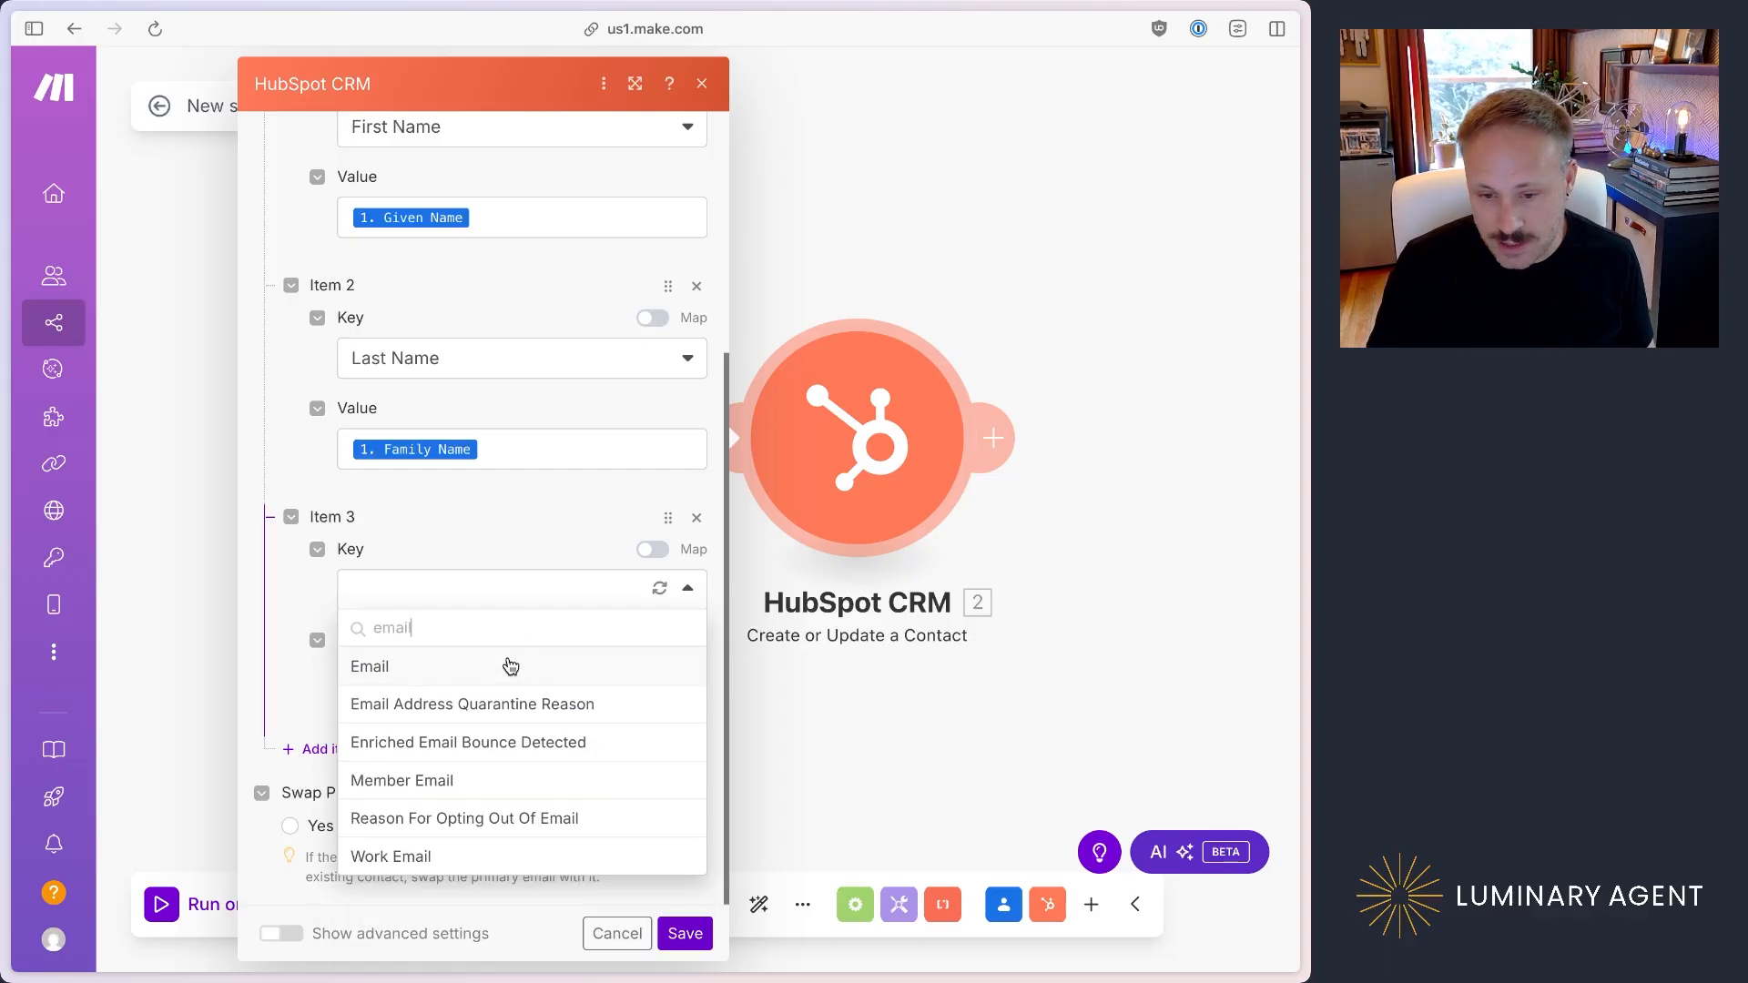
left_click(510, 668)
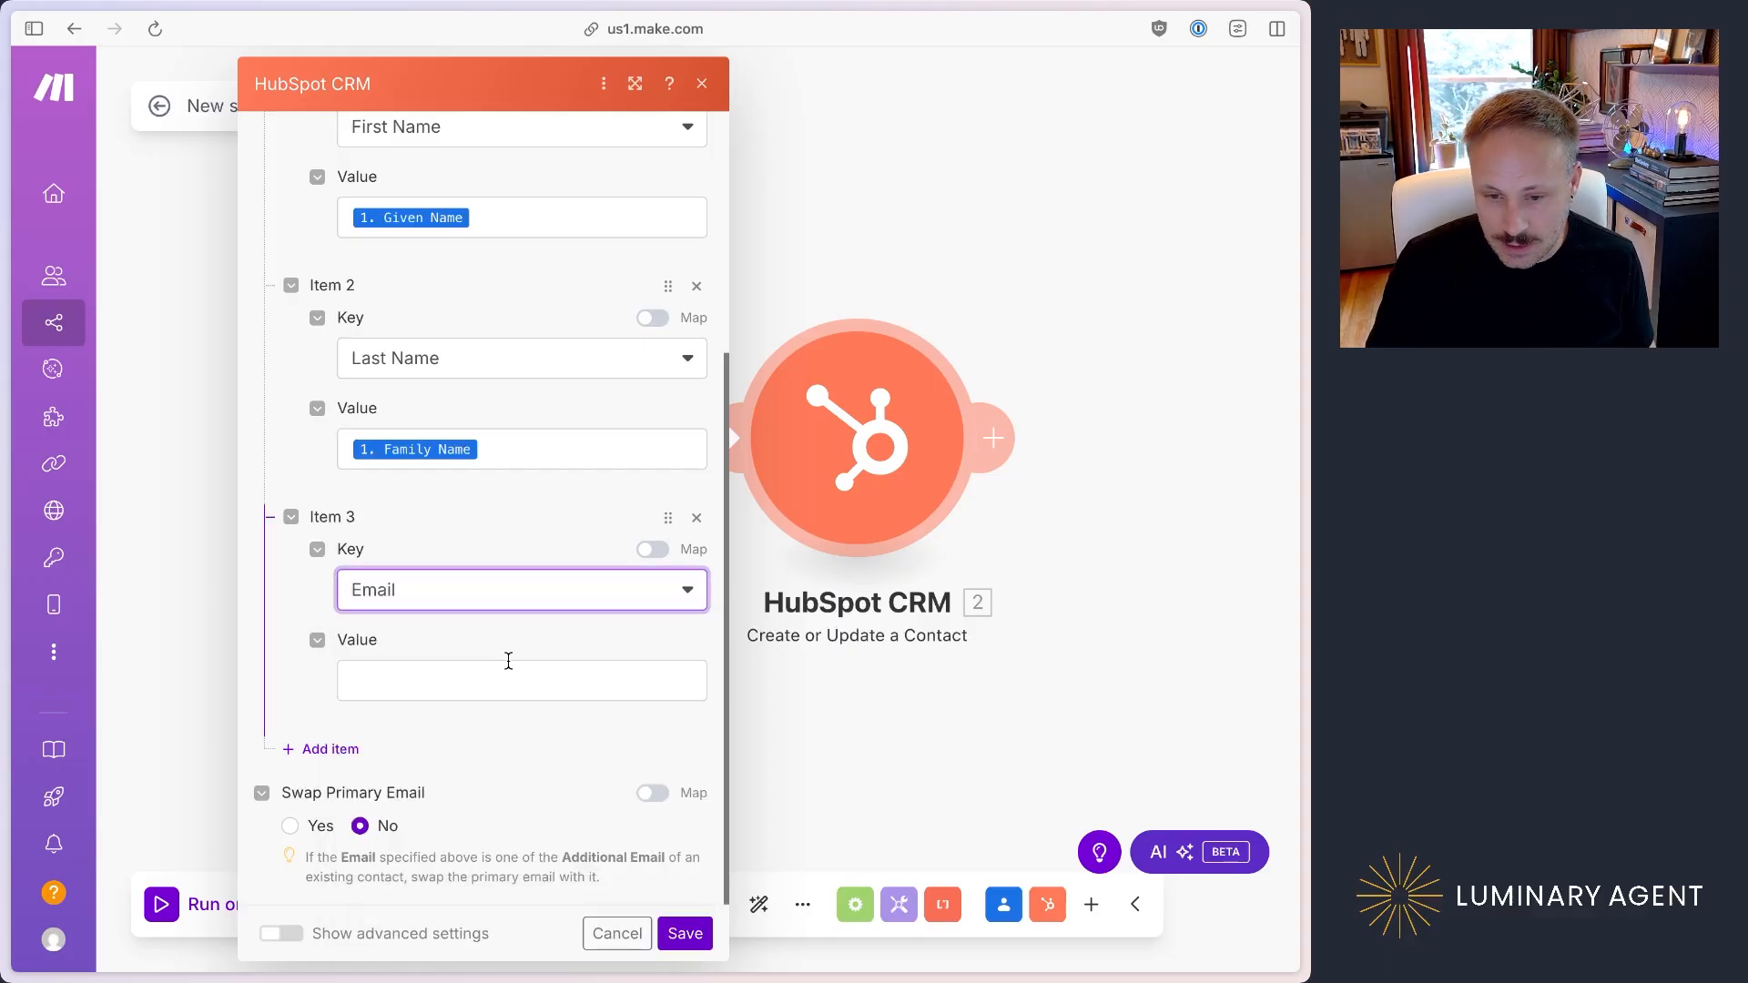
left_click(503, 668)
scroll(864, 678, "down", 5)
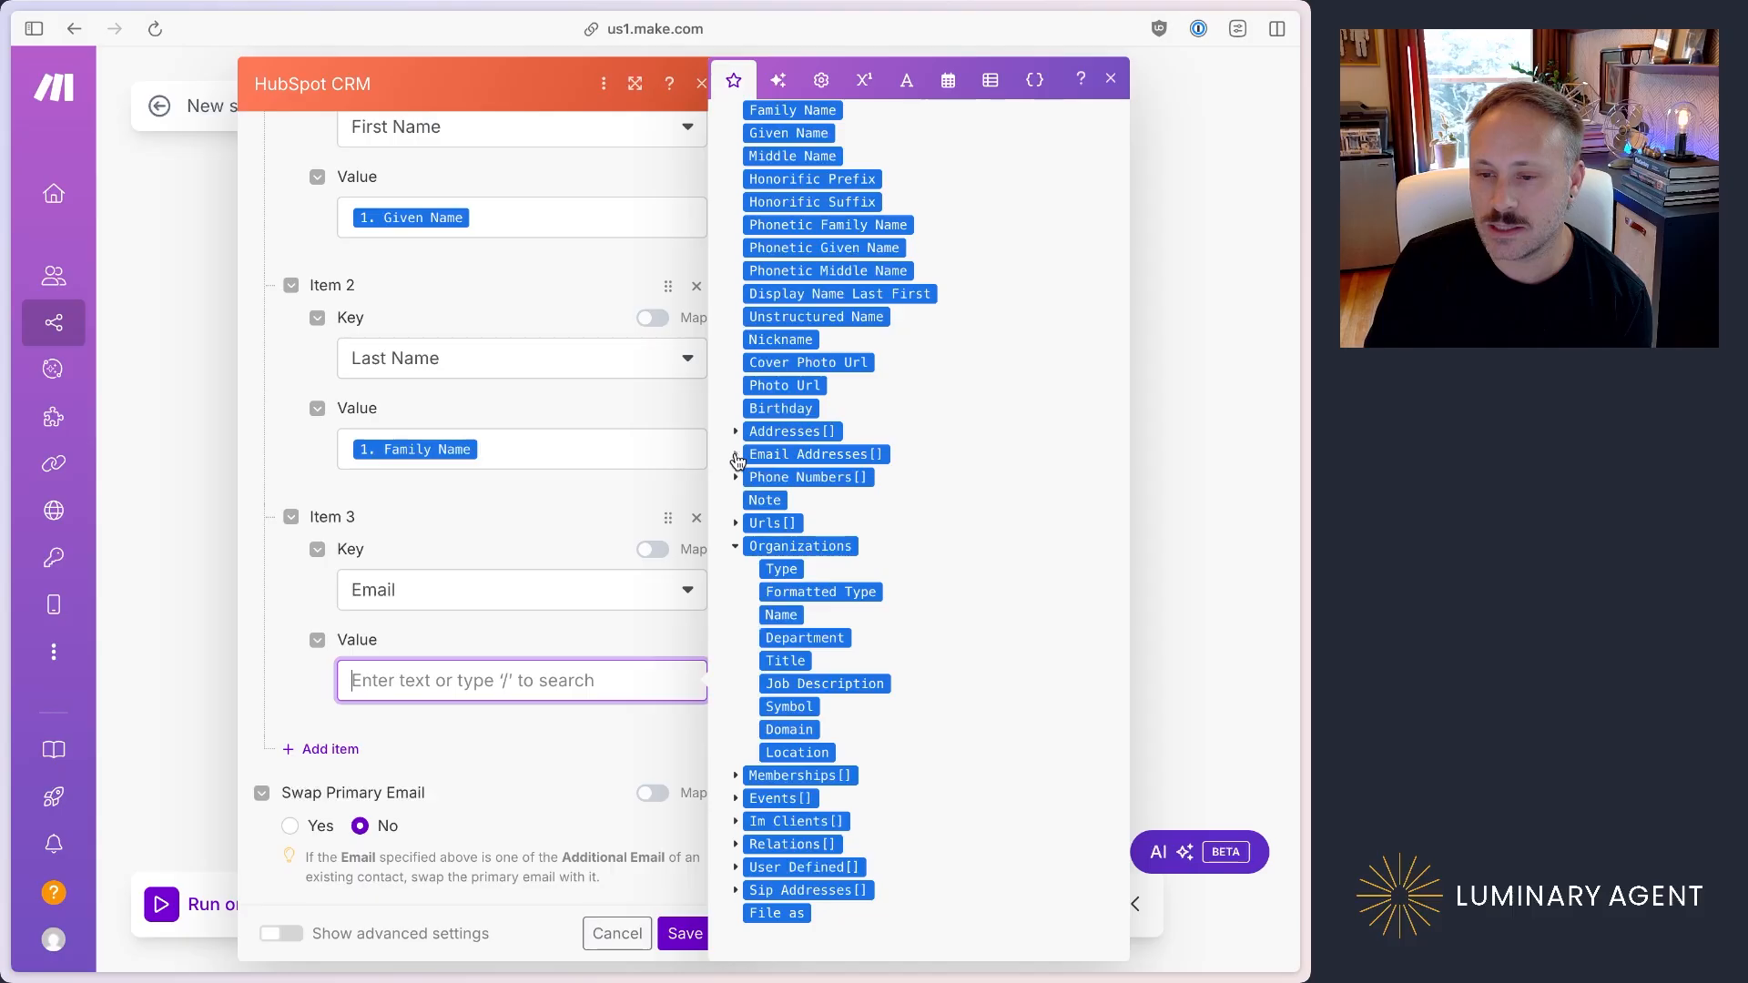
left_click(734, 454)
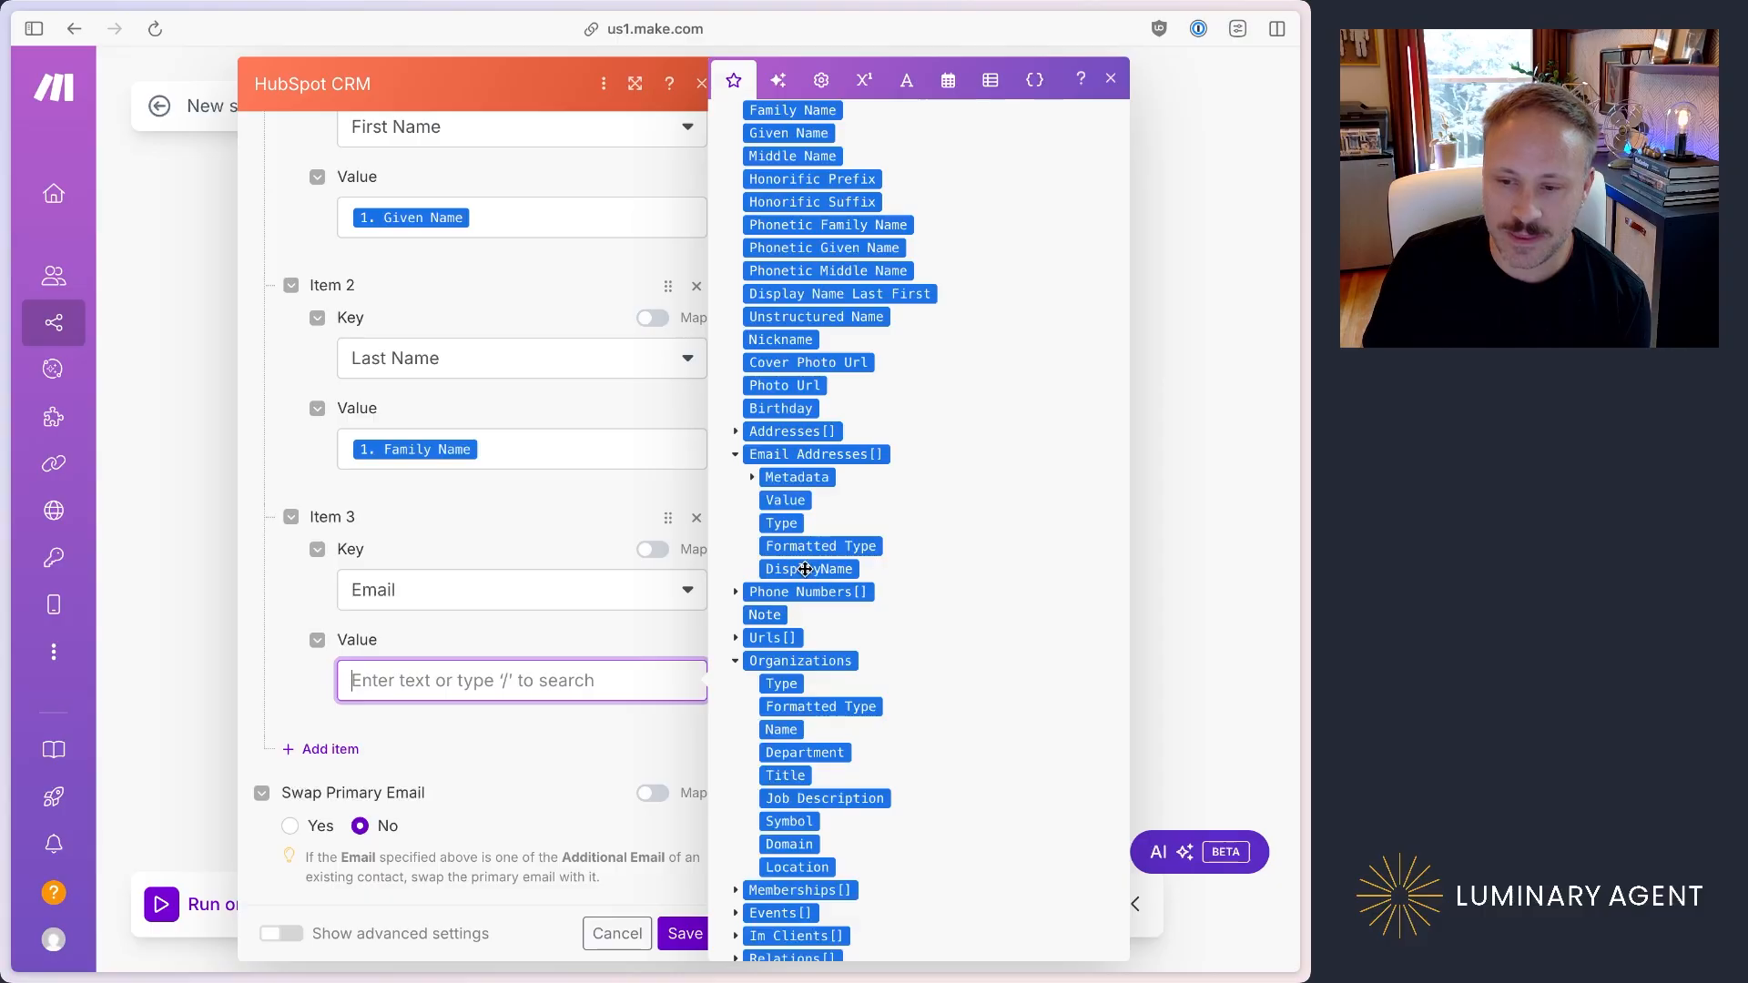
left_click(793, 500)
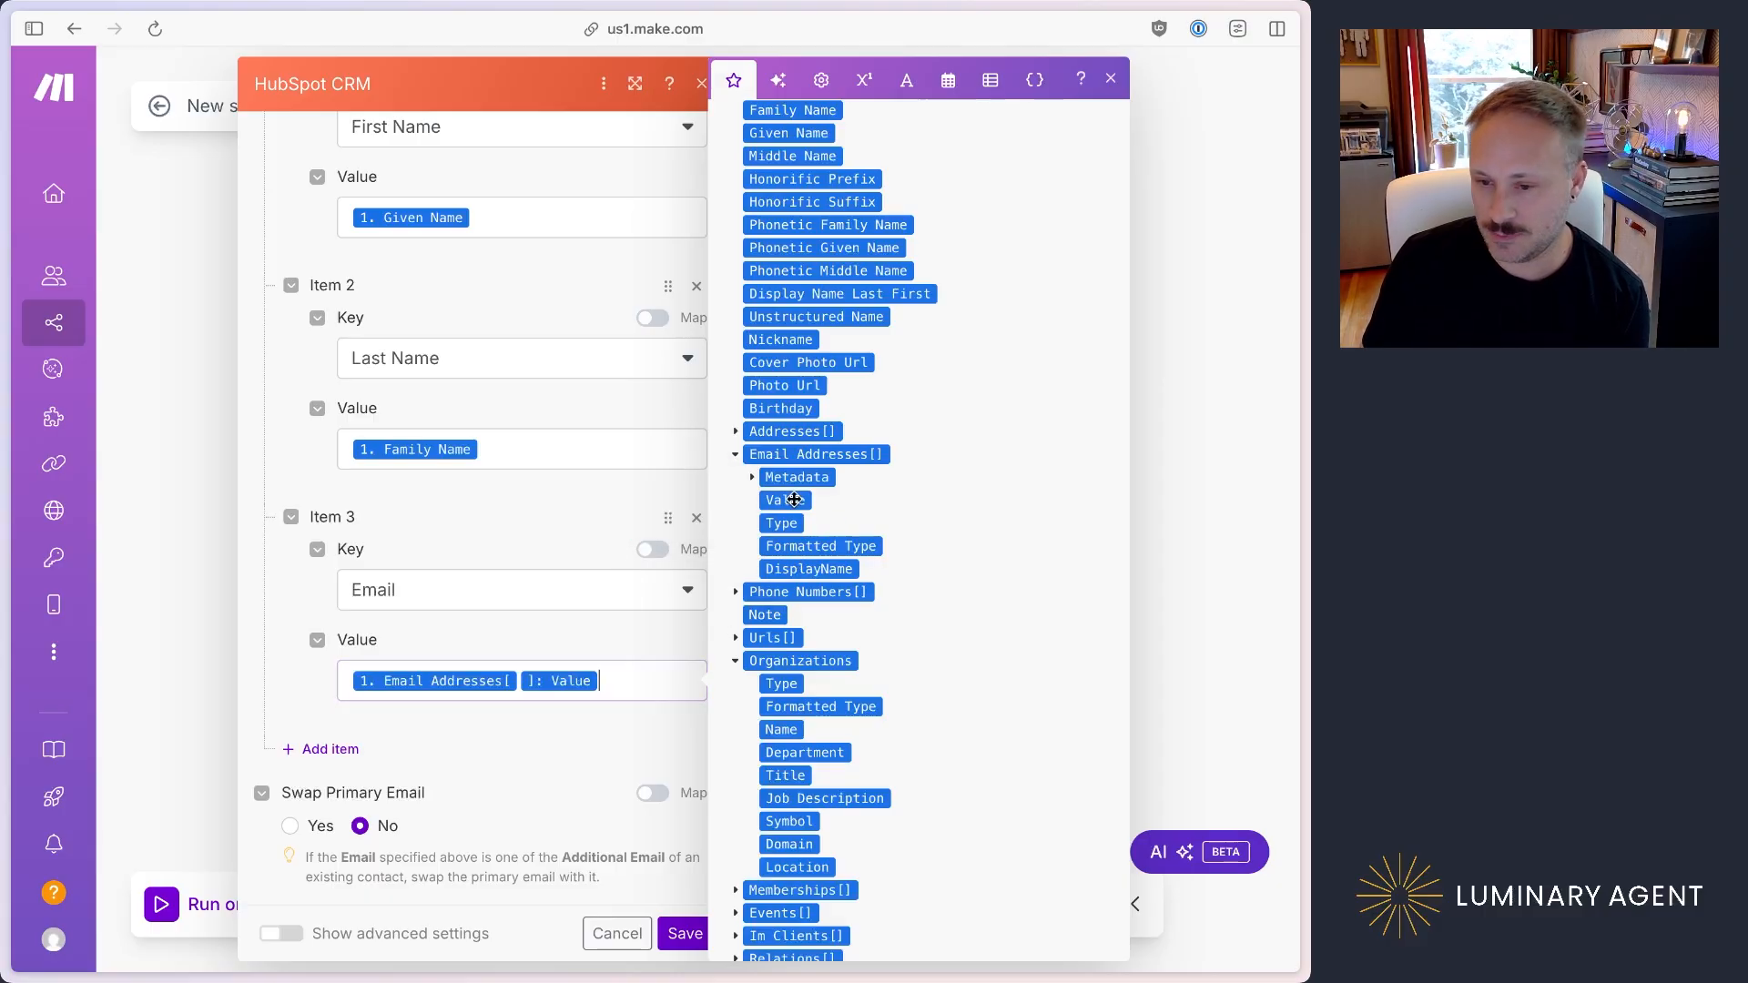
Step: Add a fourth property item with Phone Number as its key and map its value to the Value field of Phone Numbers[]
left_click(351, 761)
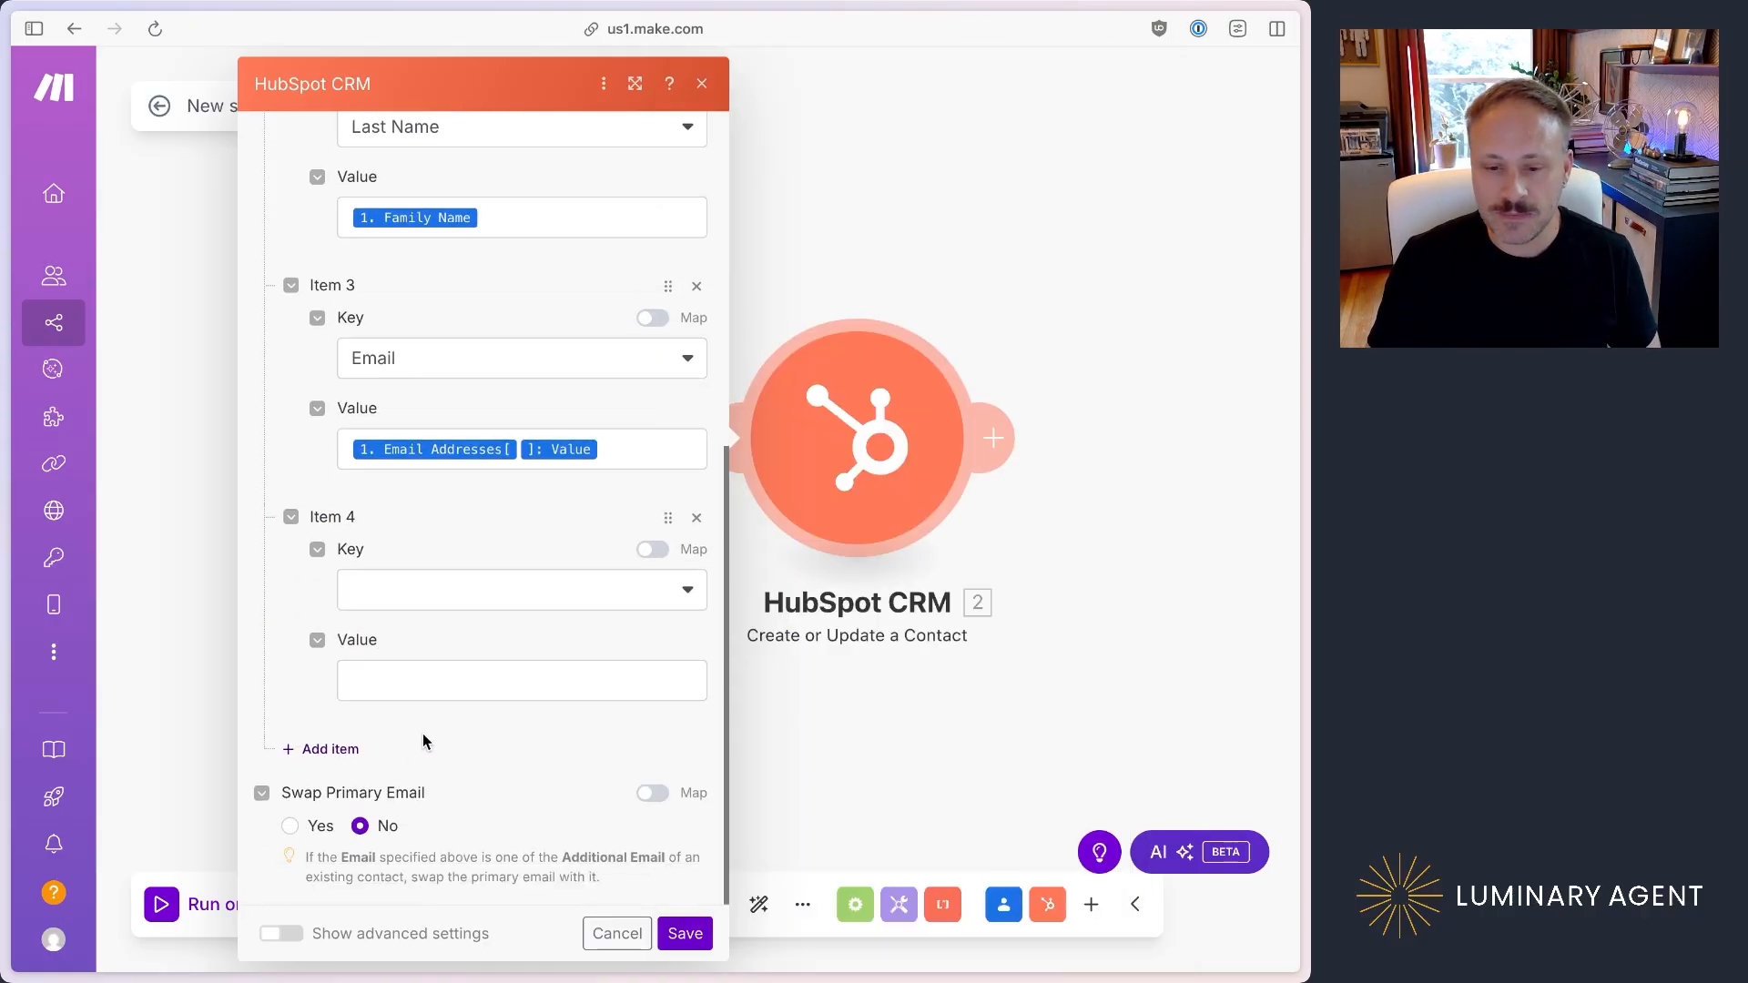
left_click(528, 597)
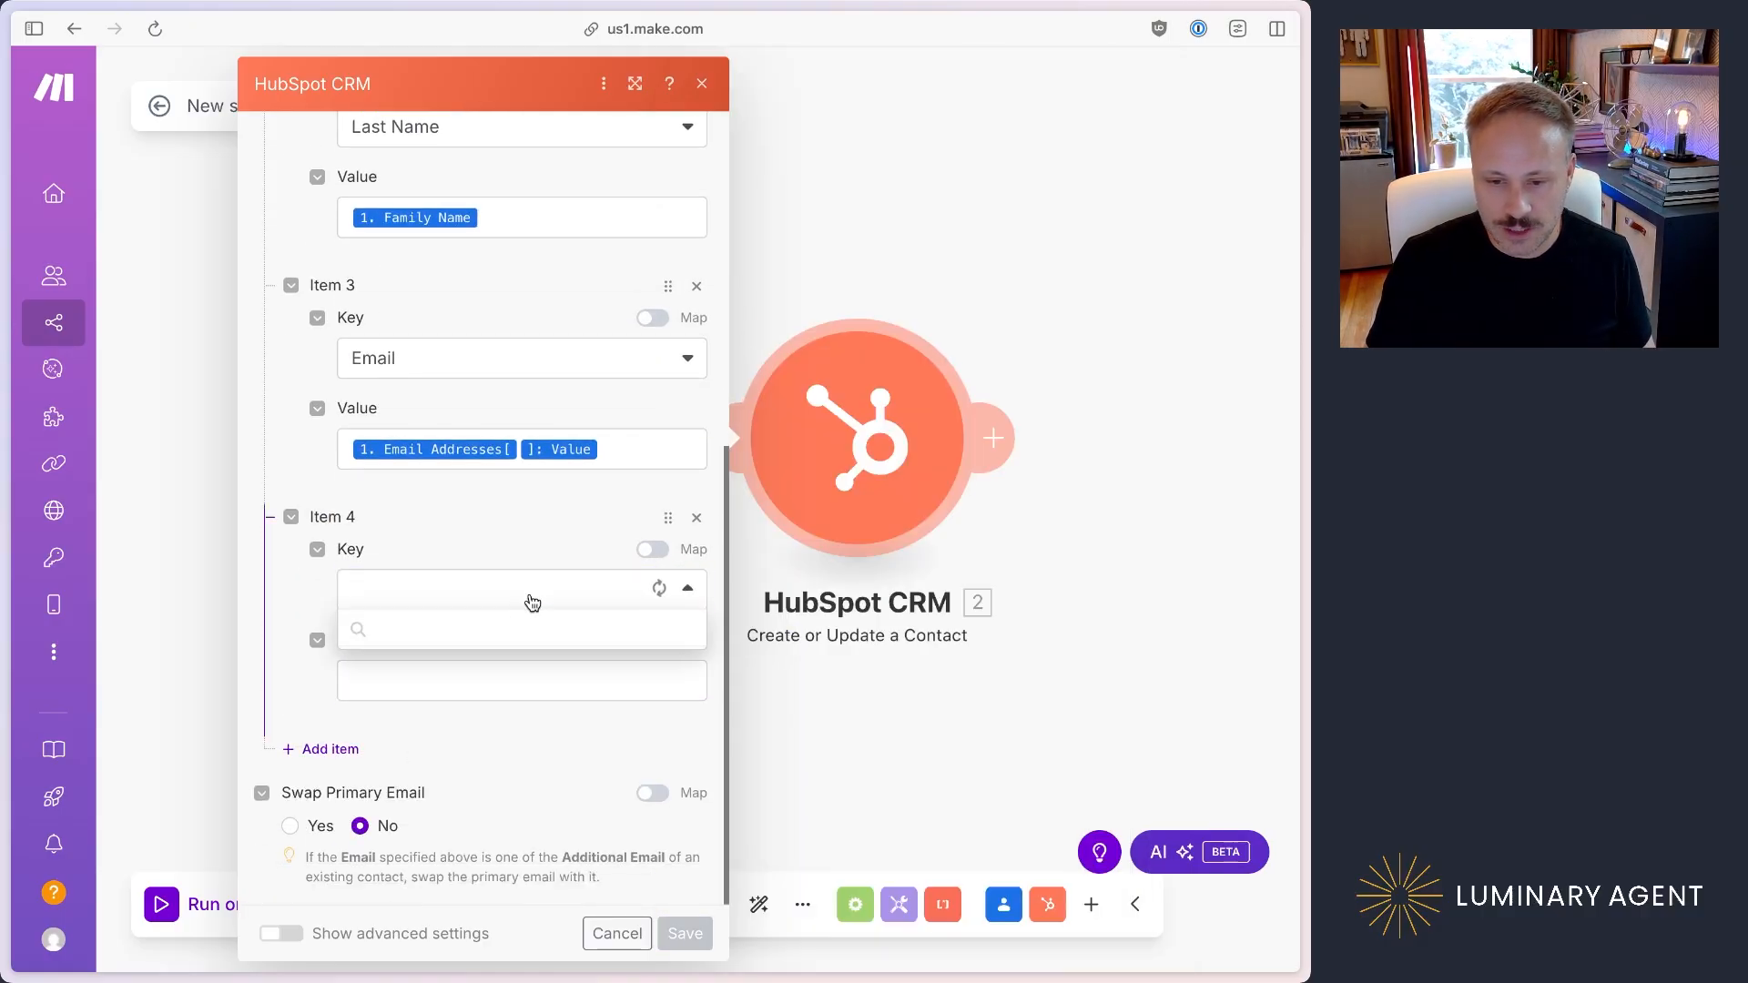
type("phone")
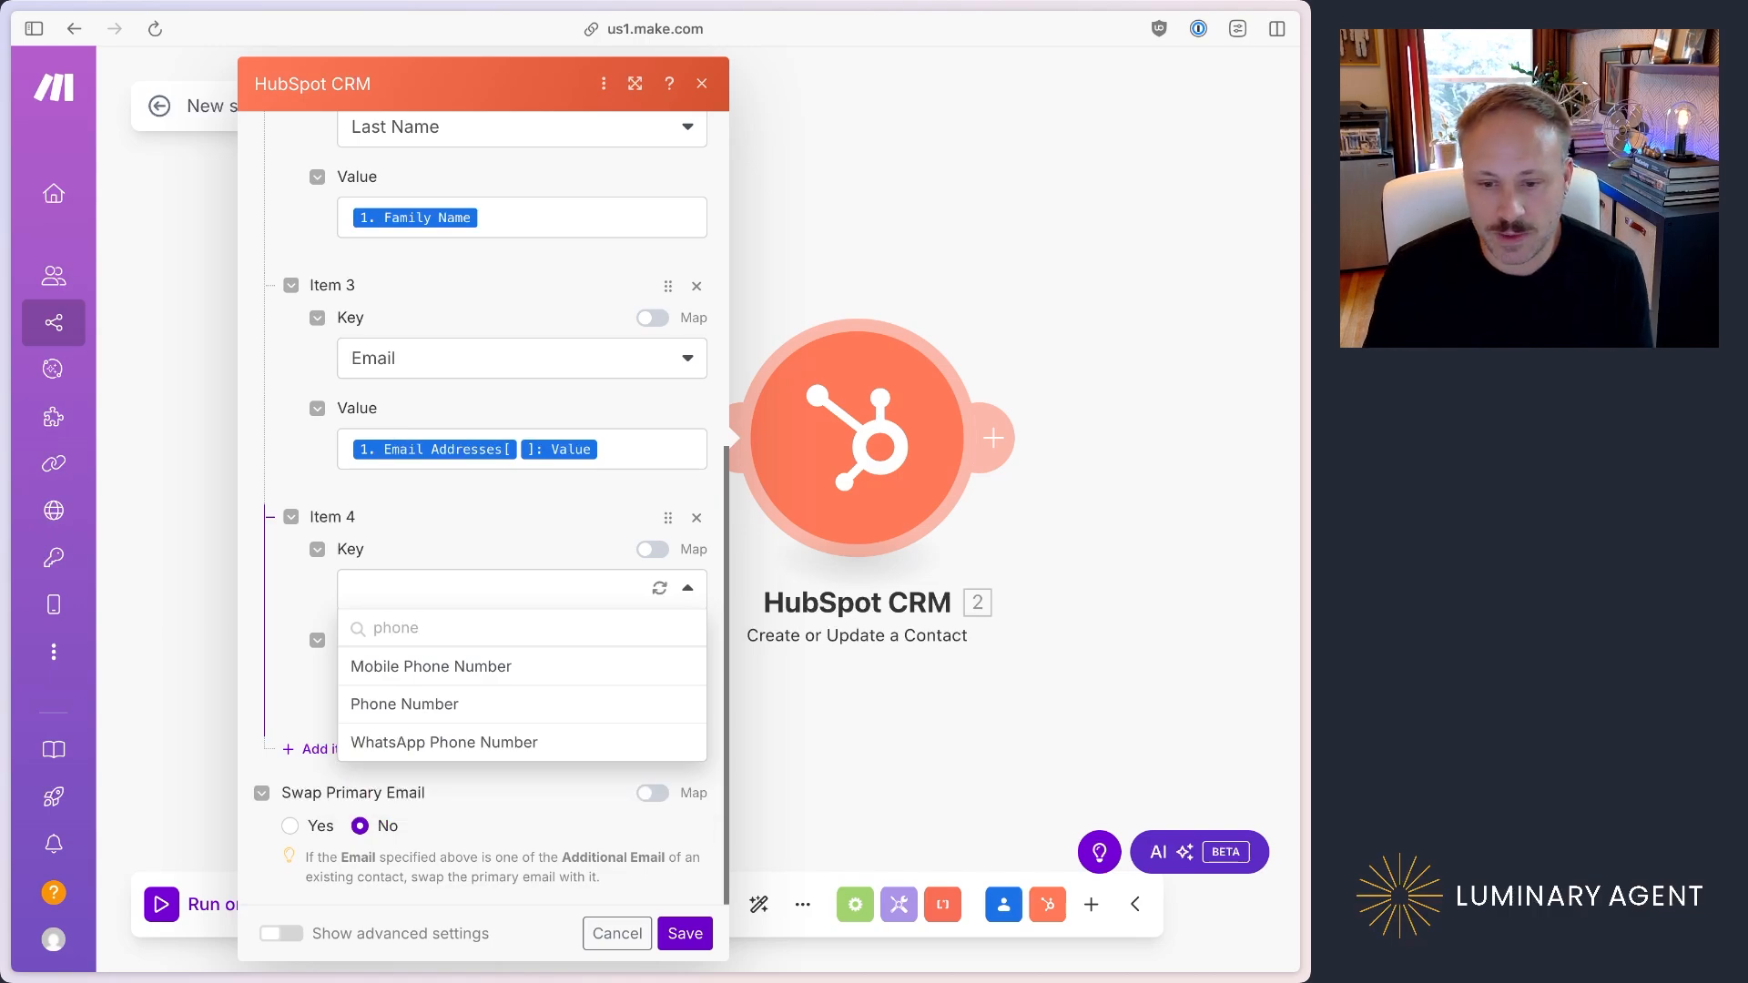
left_click(479, 701)
left_click(484, 692)
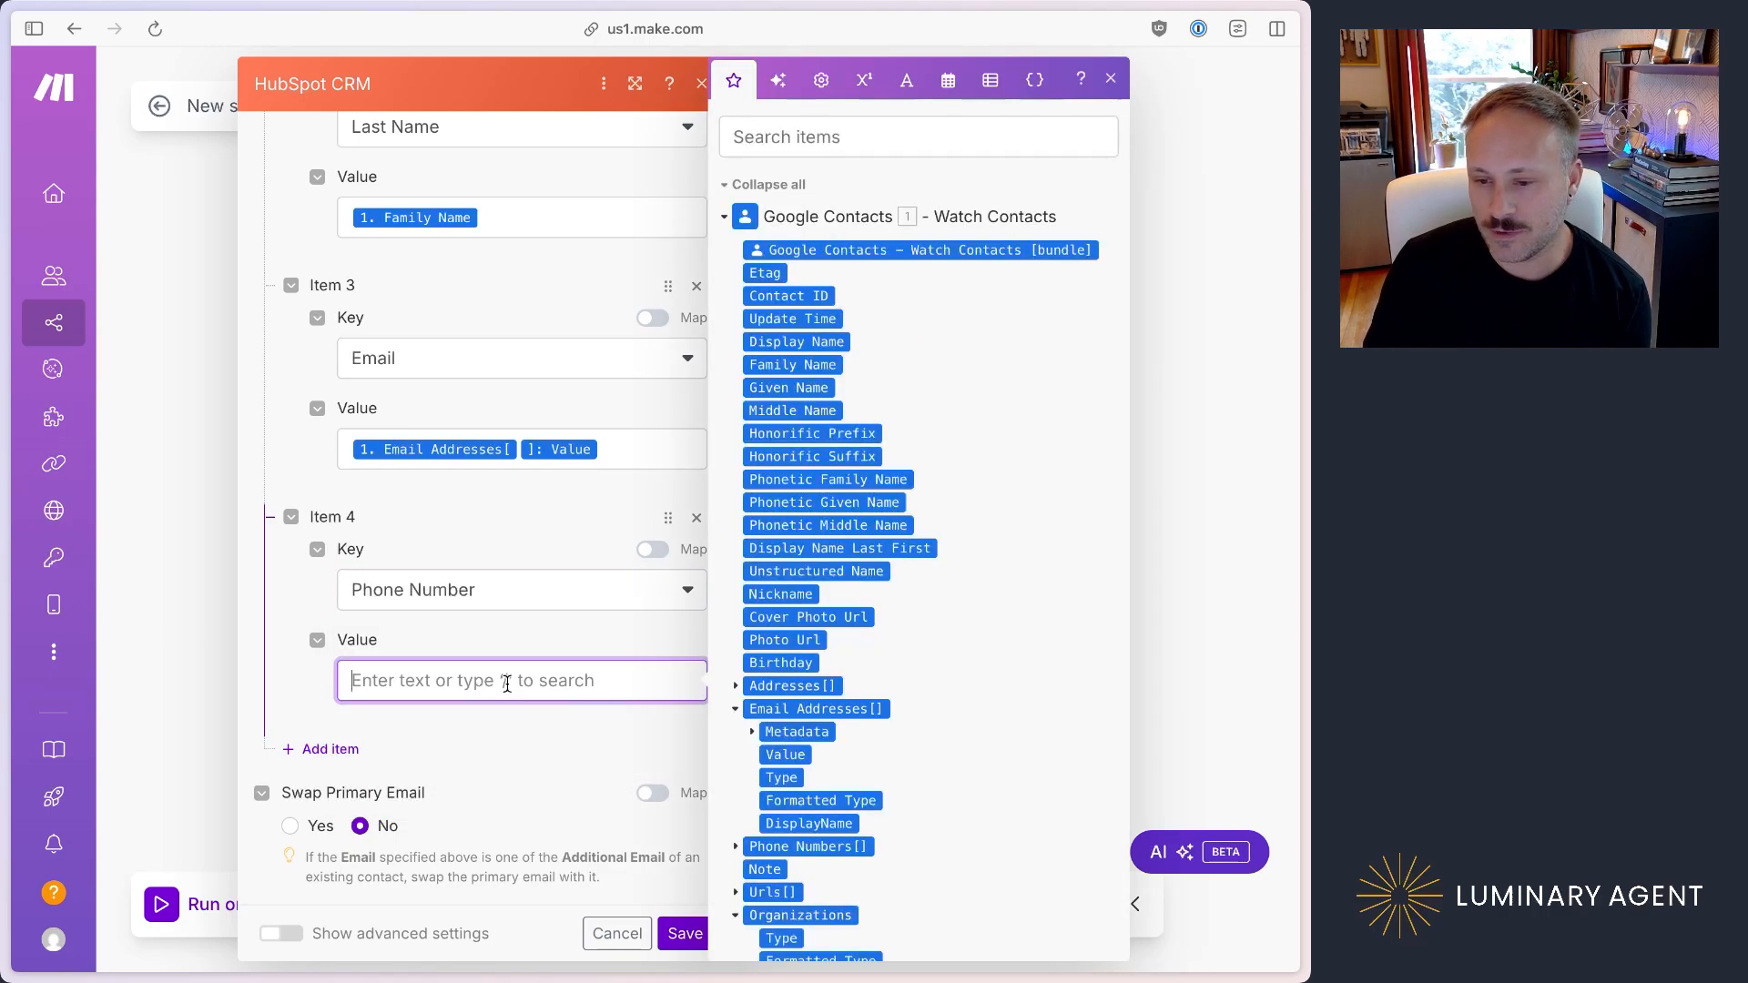
scroll(740, 630, "down", 5)
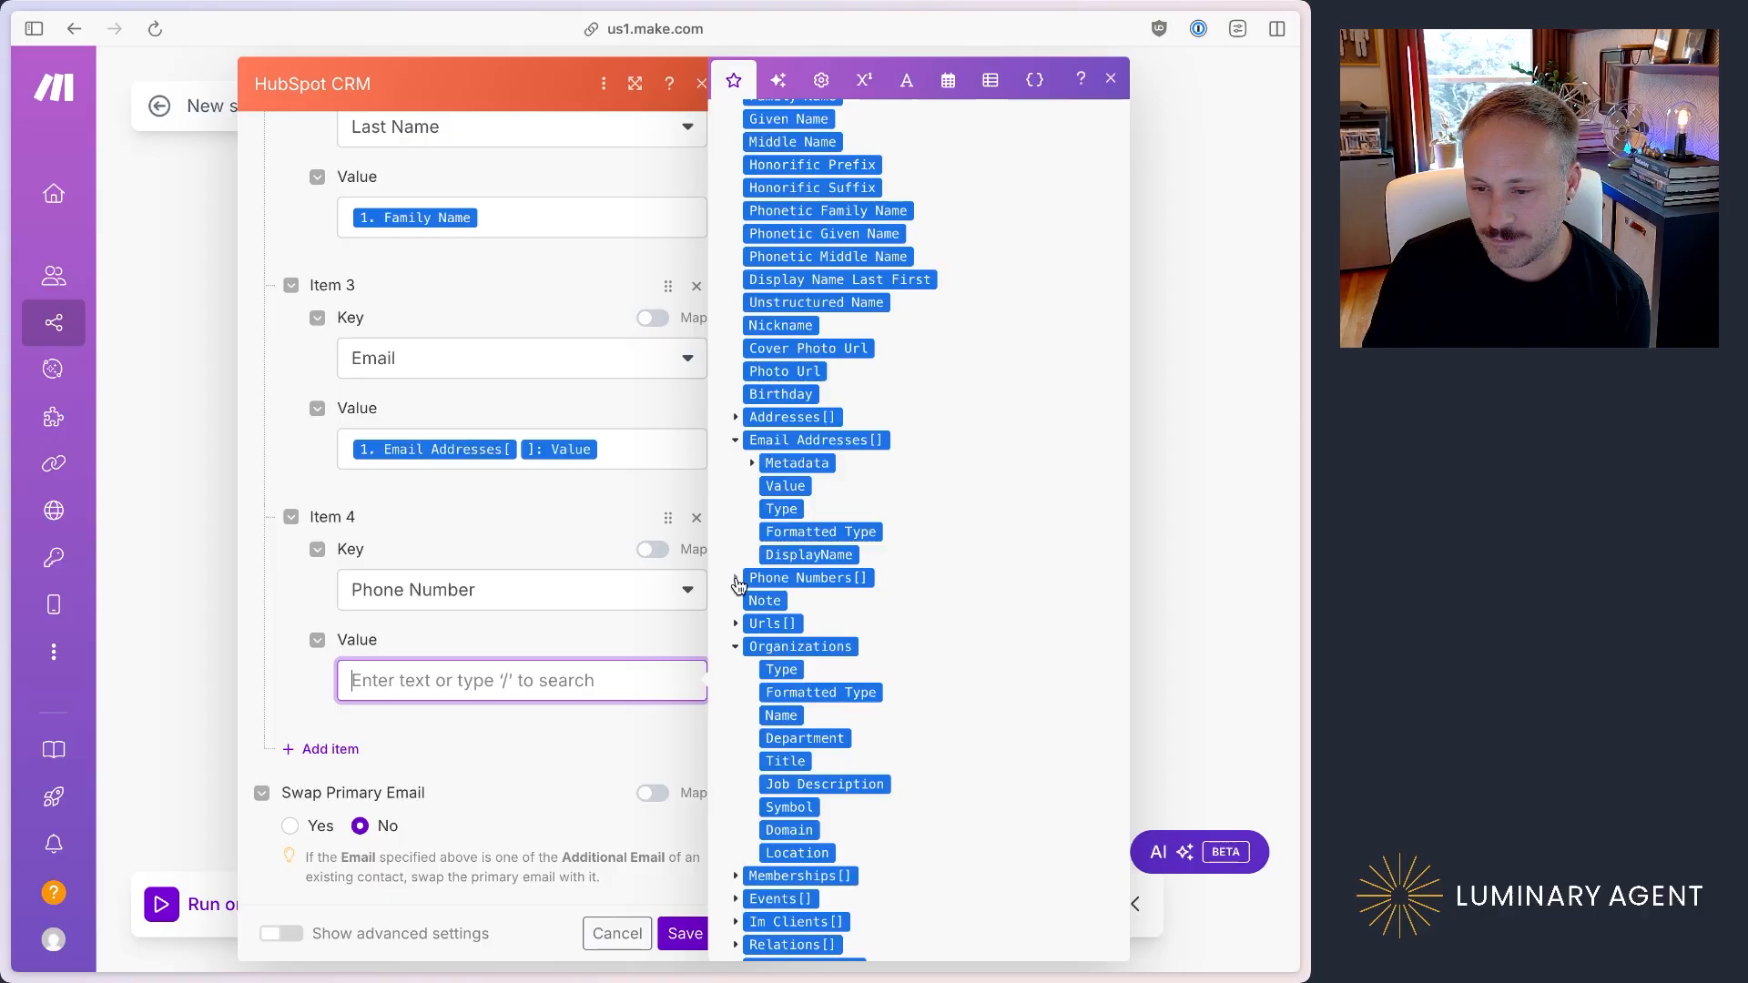
left_click(736, 580)
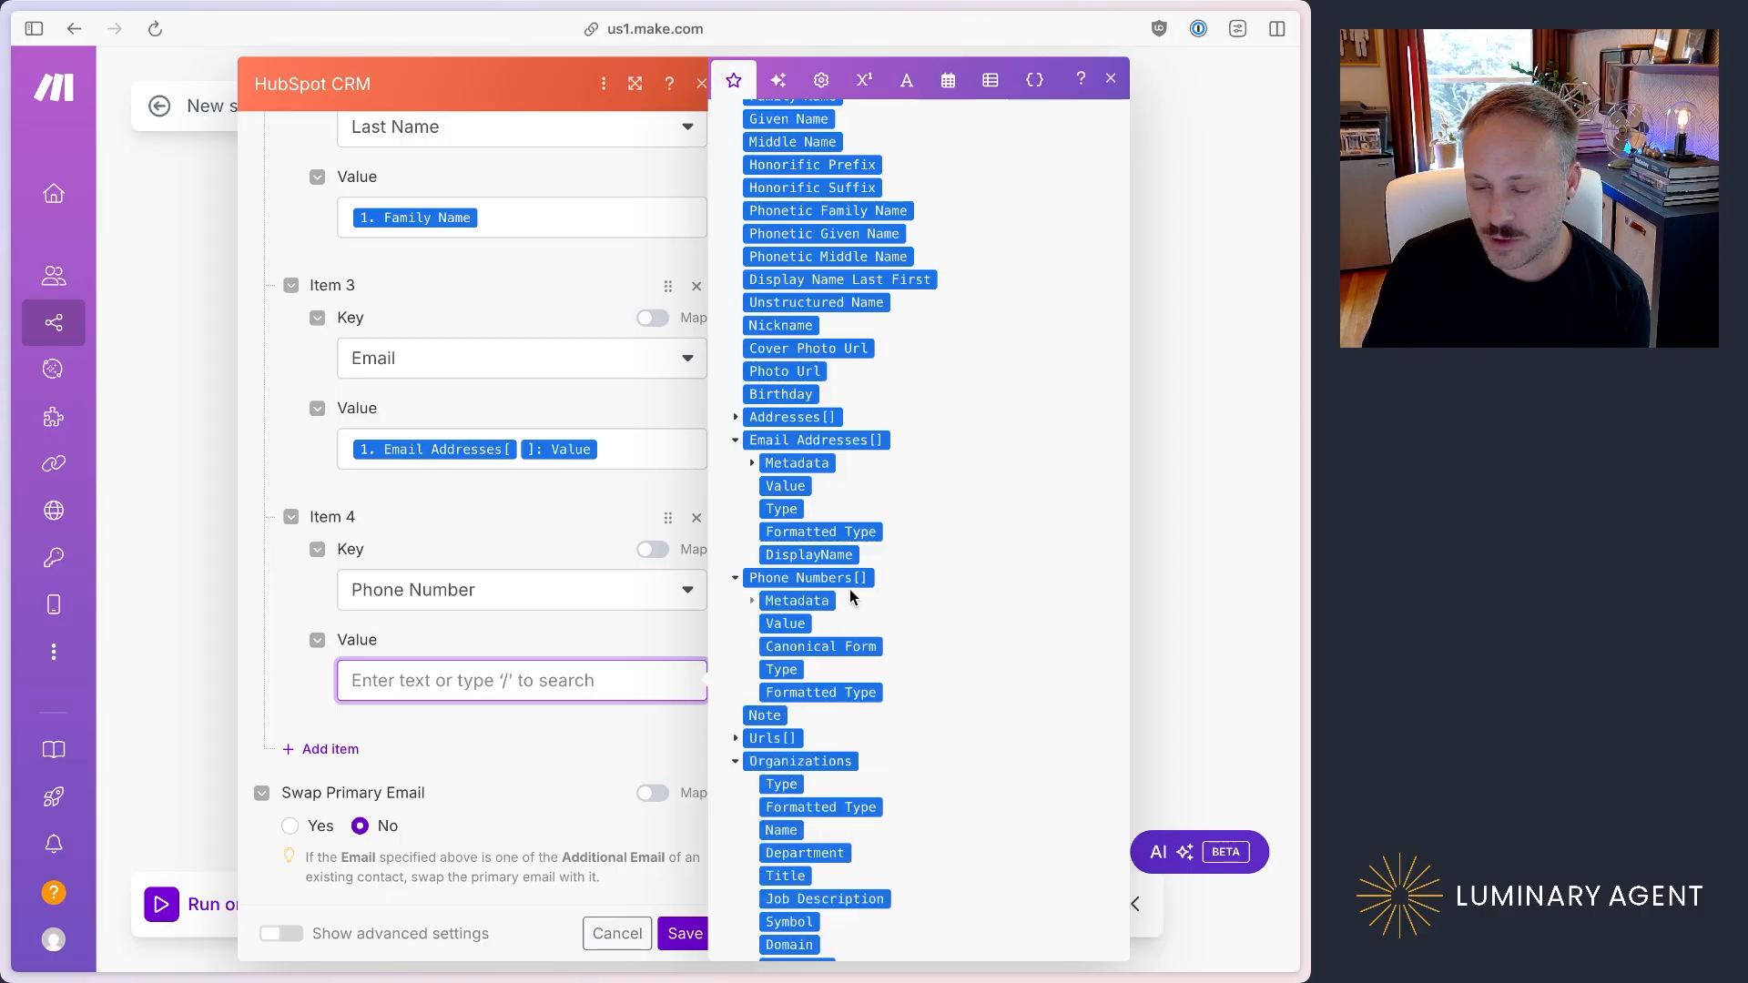
left_click(792, 623)
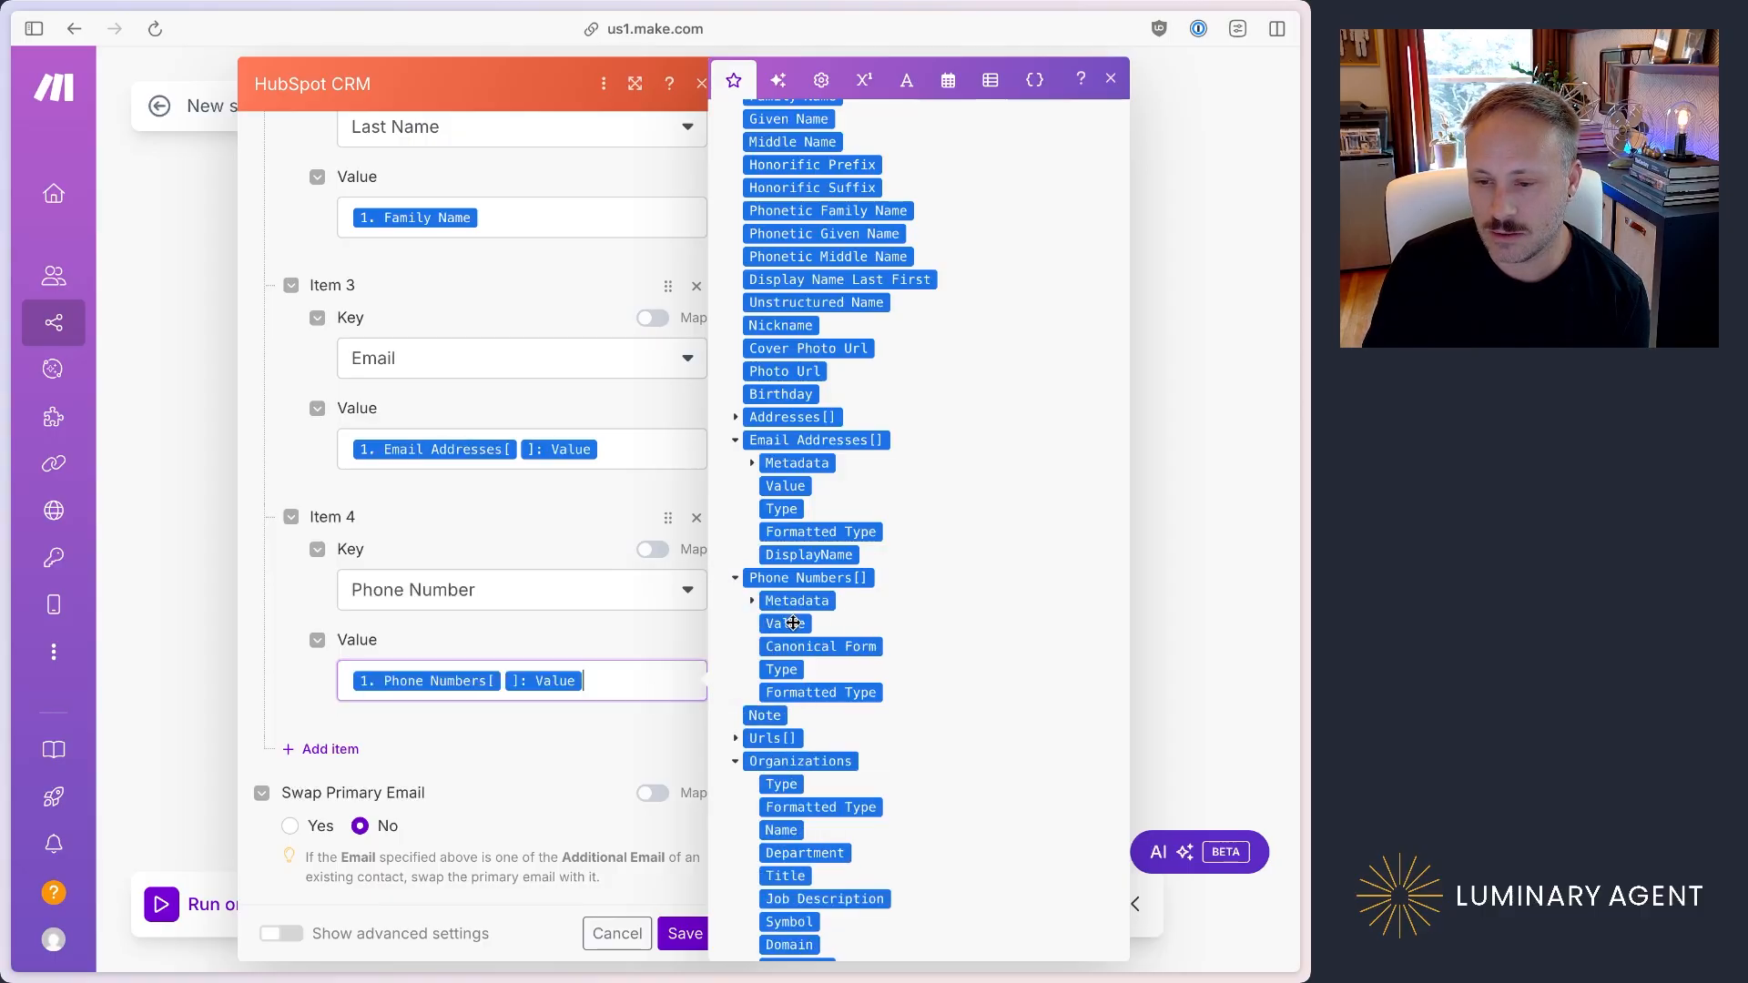
Step: Save the HubSpot contact module's settings and save the scenario
left_click(510, 757)
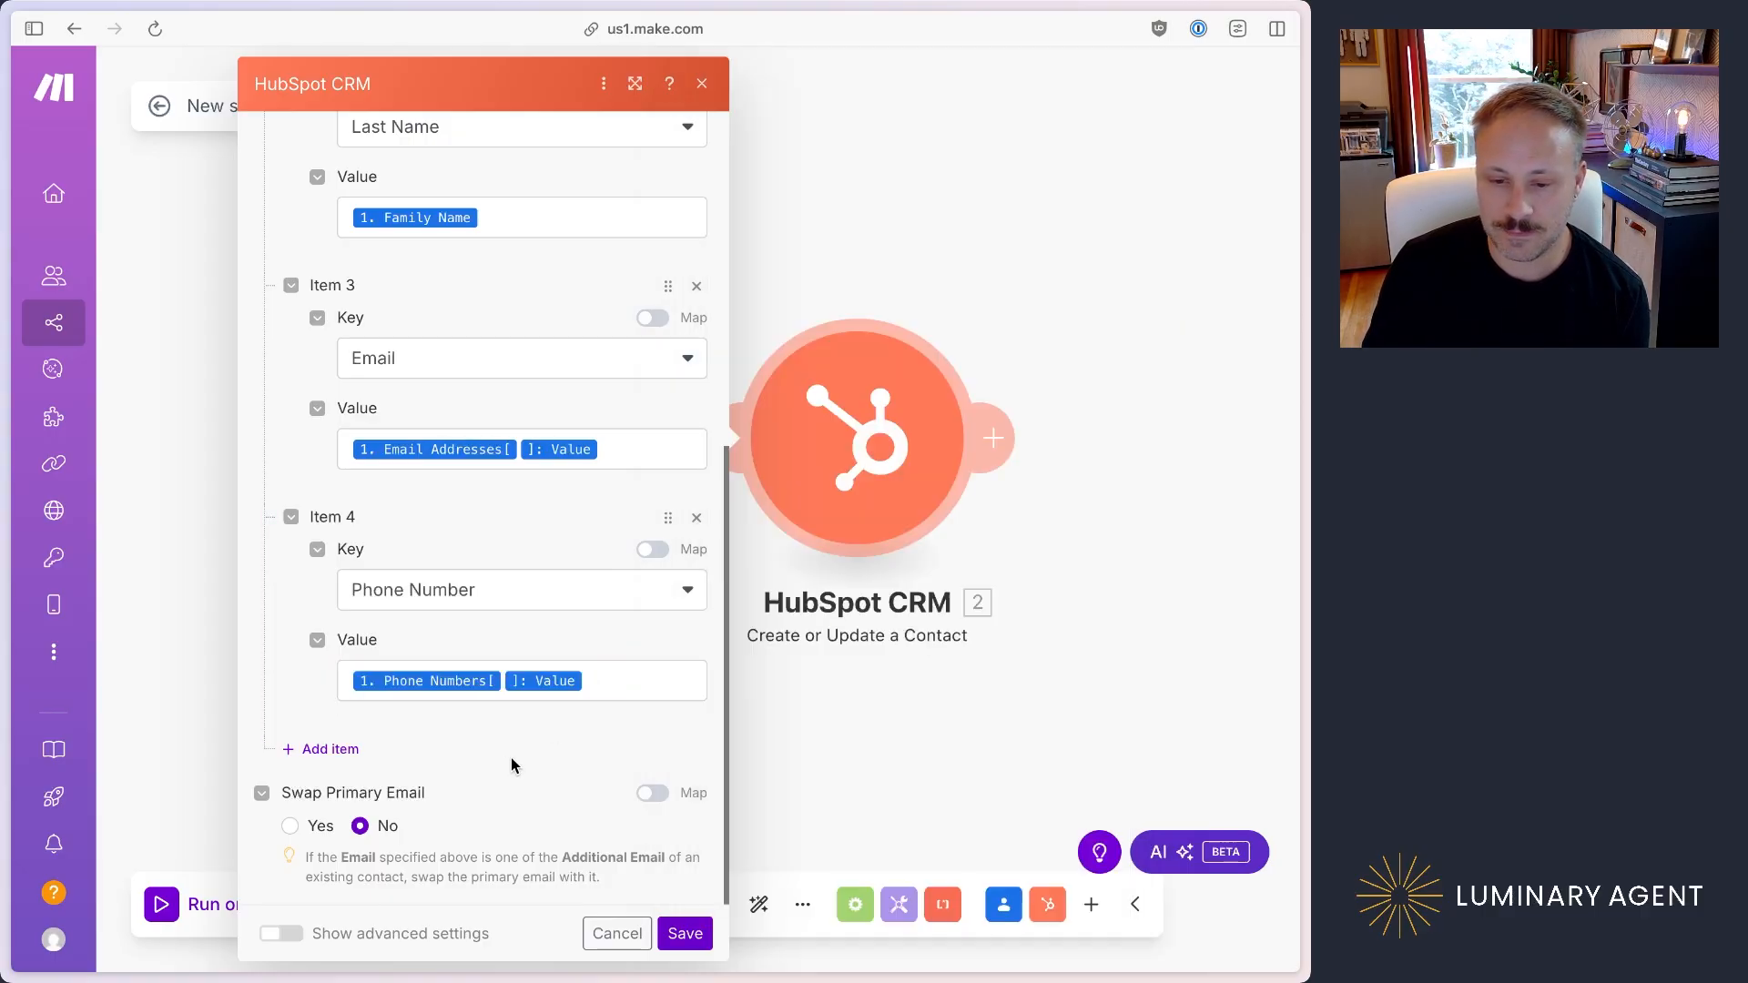
left_click(684, 934)
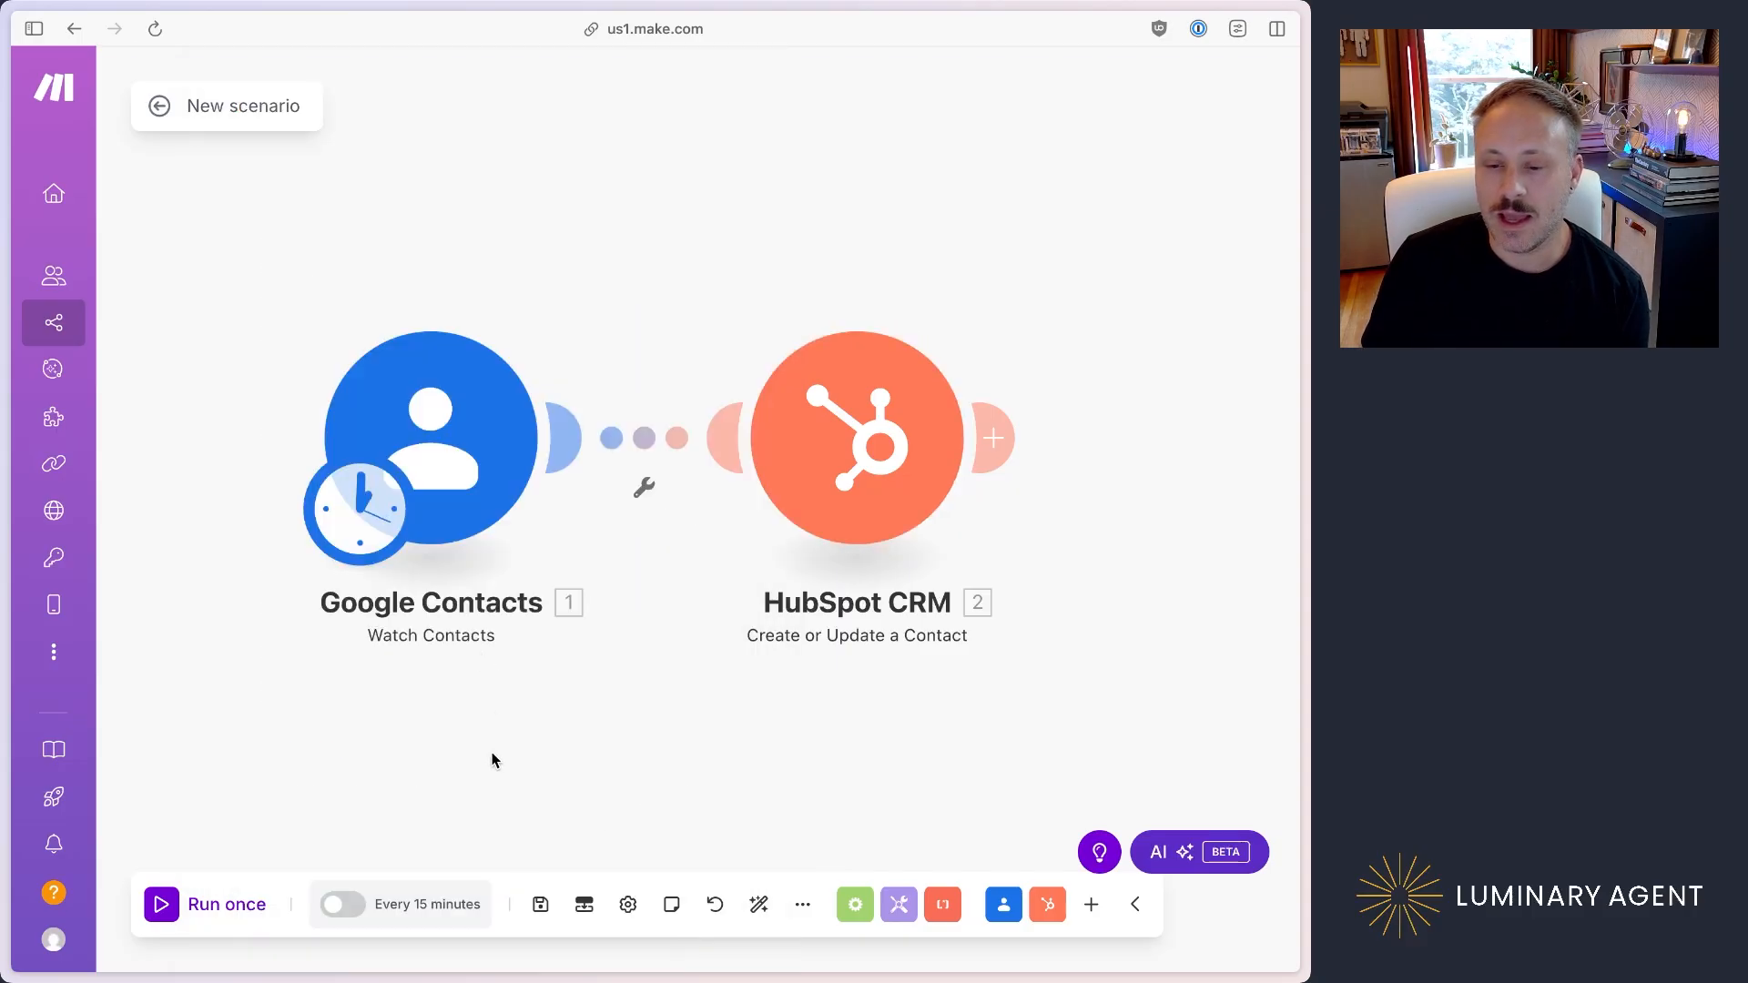
left_click(547, 904)
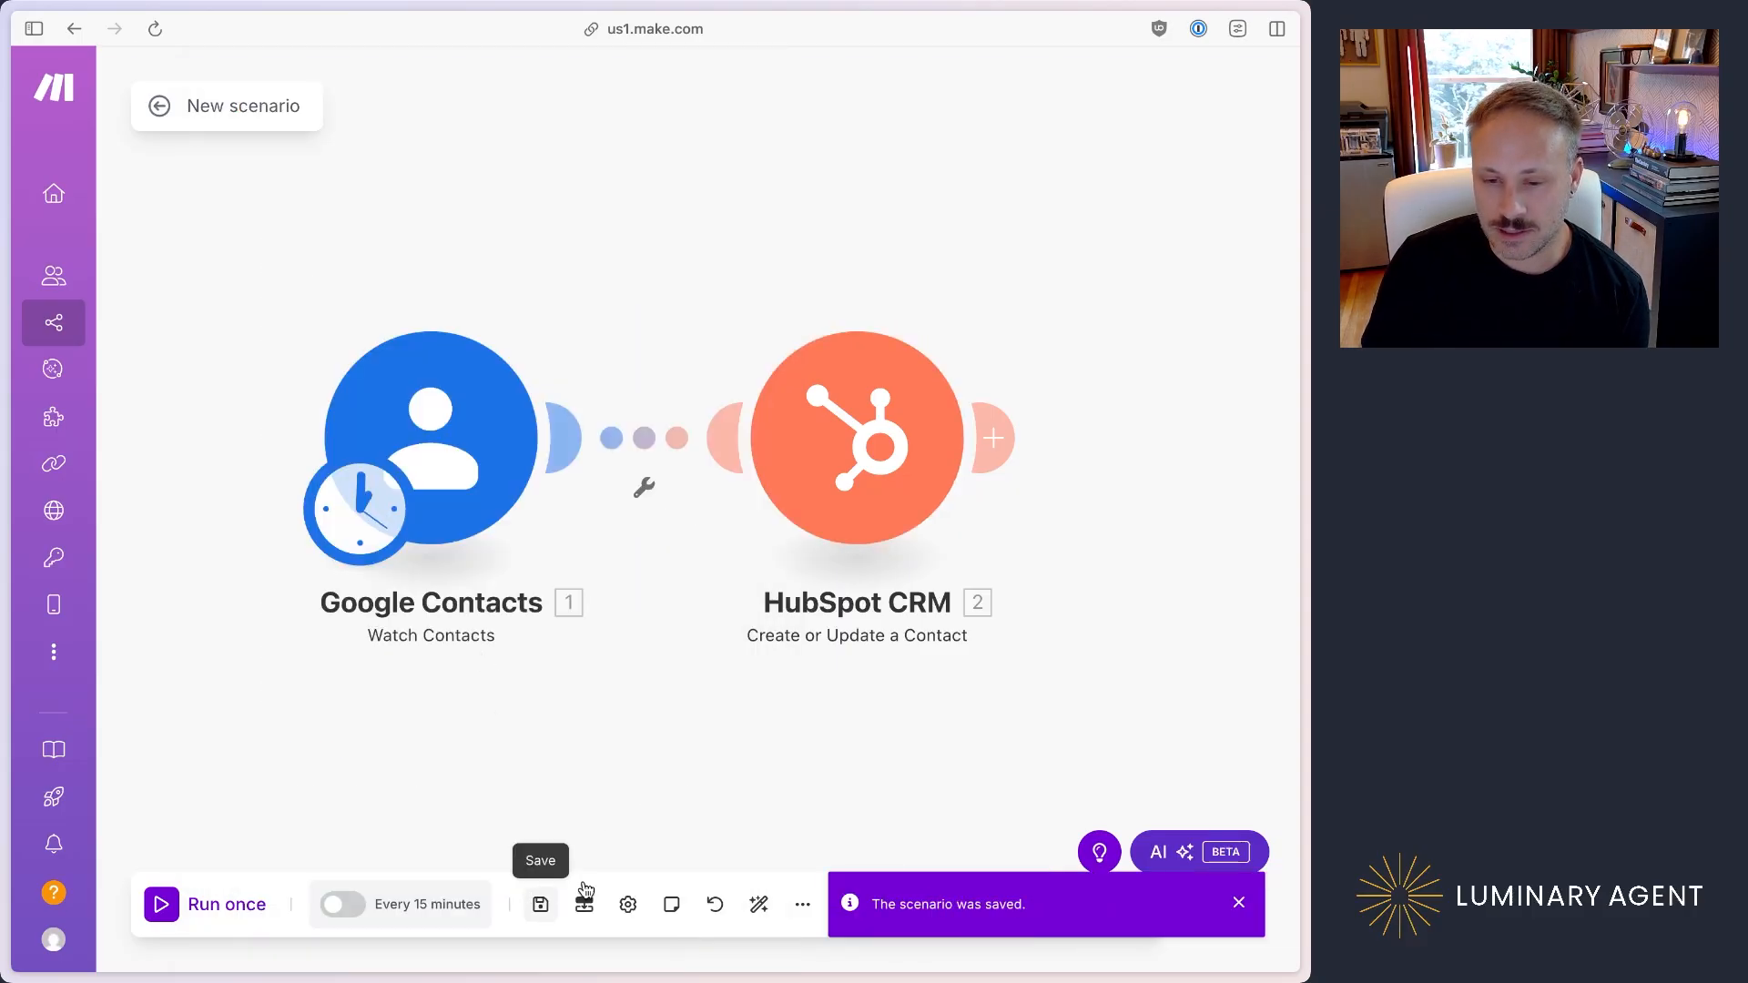
Step: Activate scheduling, set the scenario to run every day at 8:00 AM, and save the scenario
left_click(353, 905)
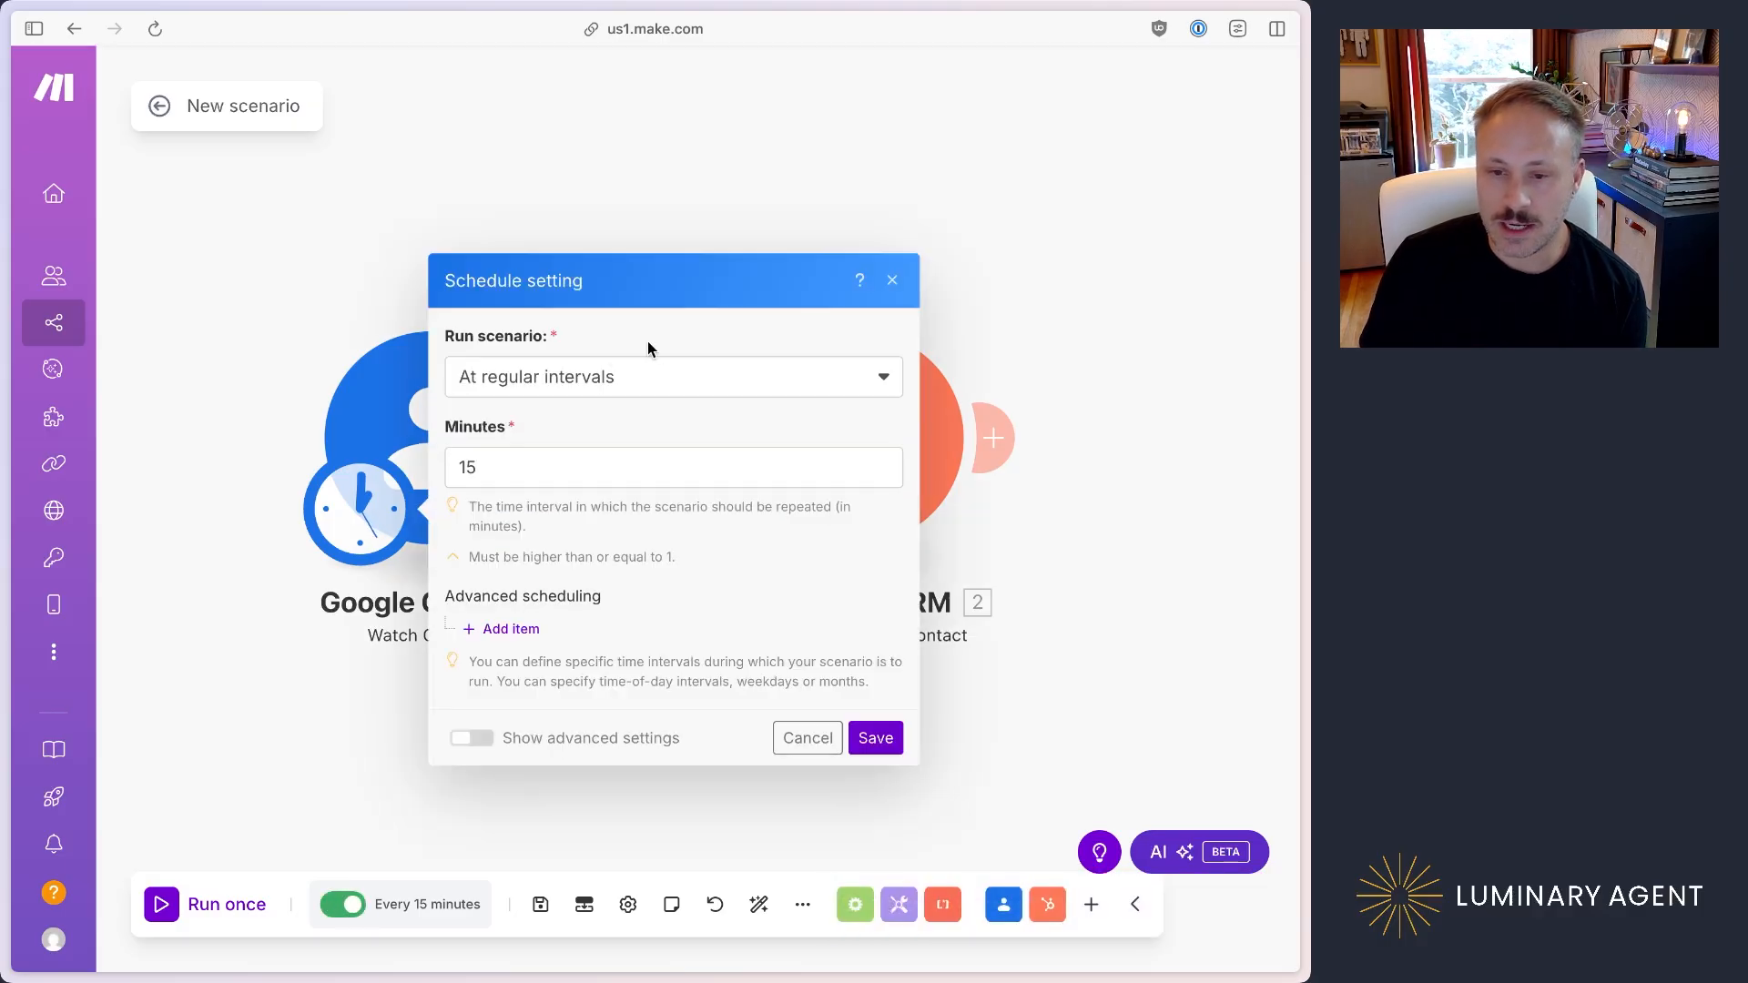
left_click(492, 387)
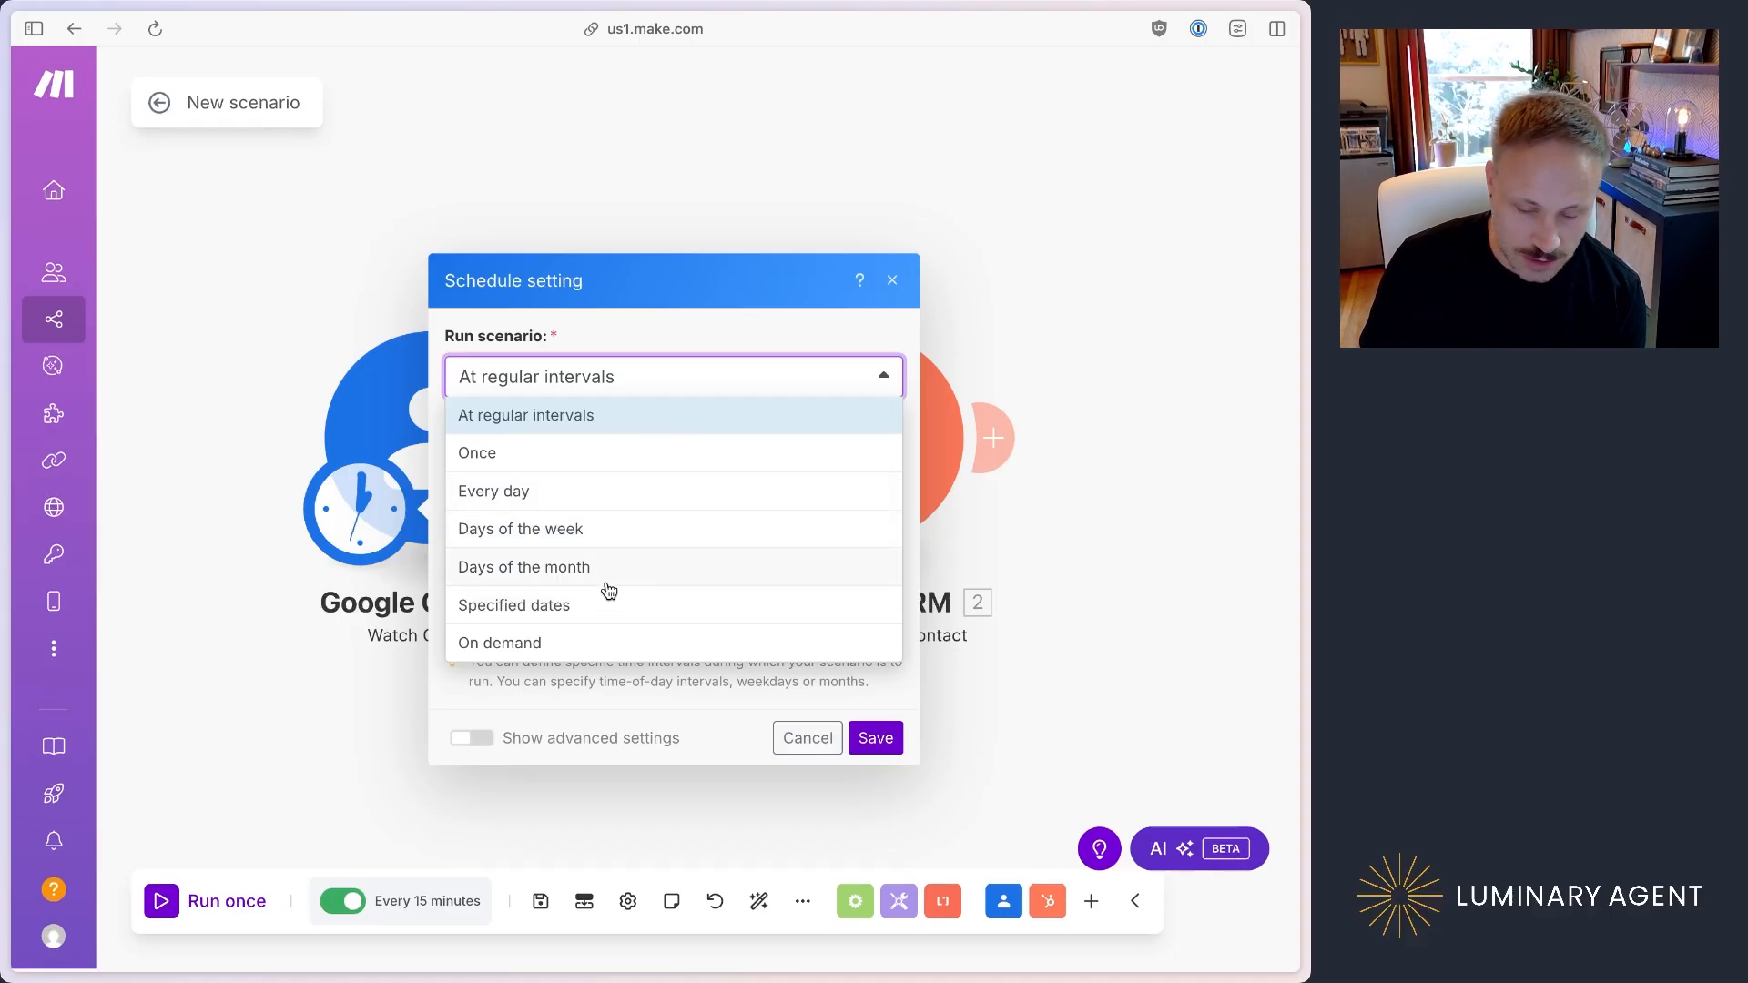
left_click(652, 508)
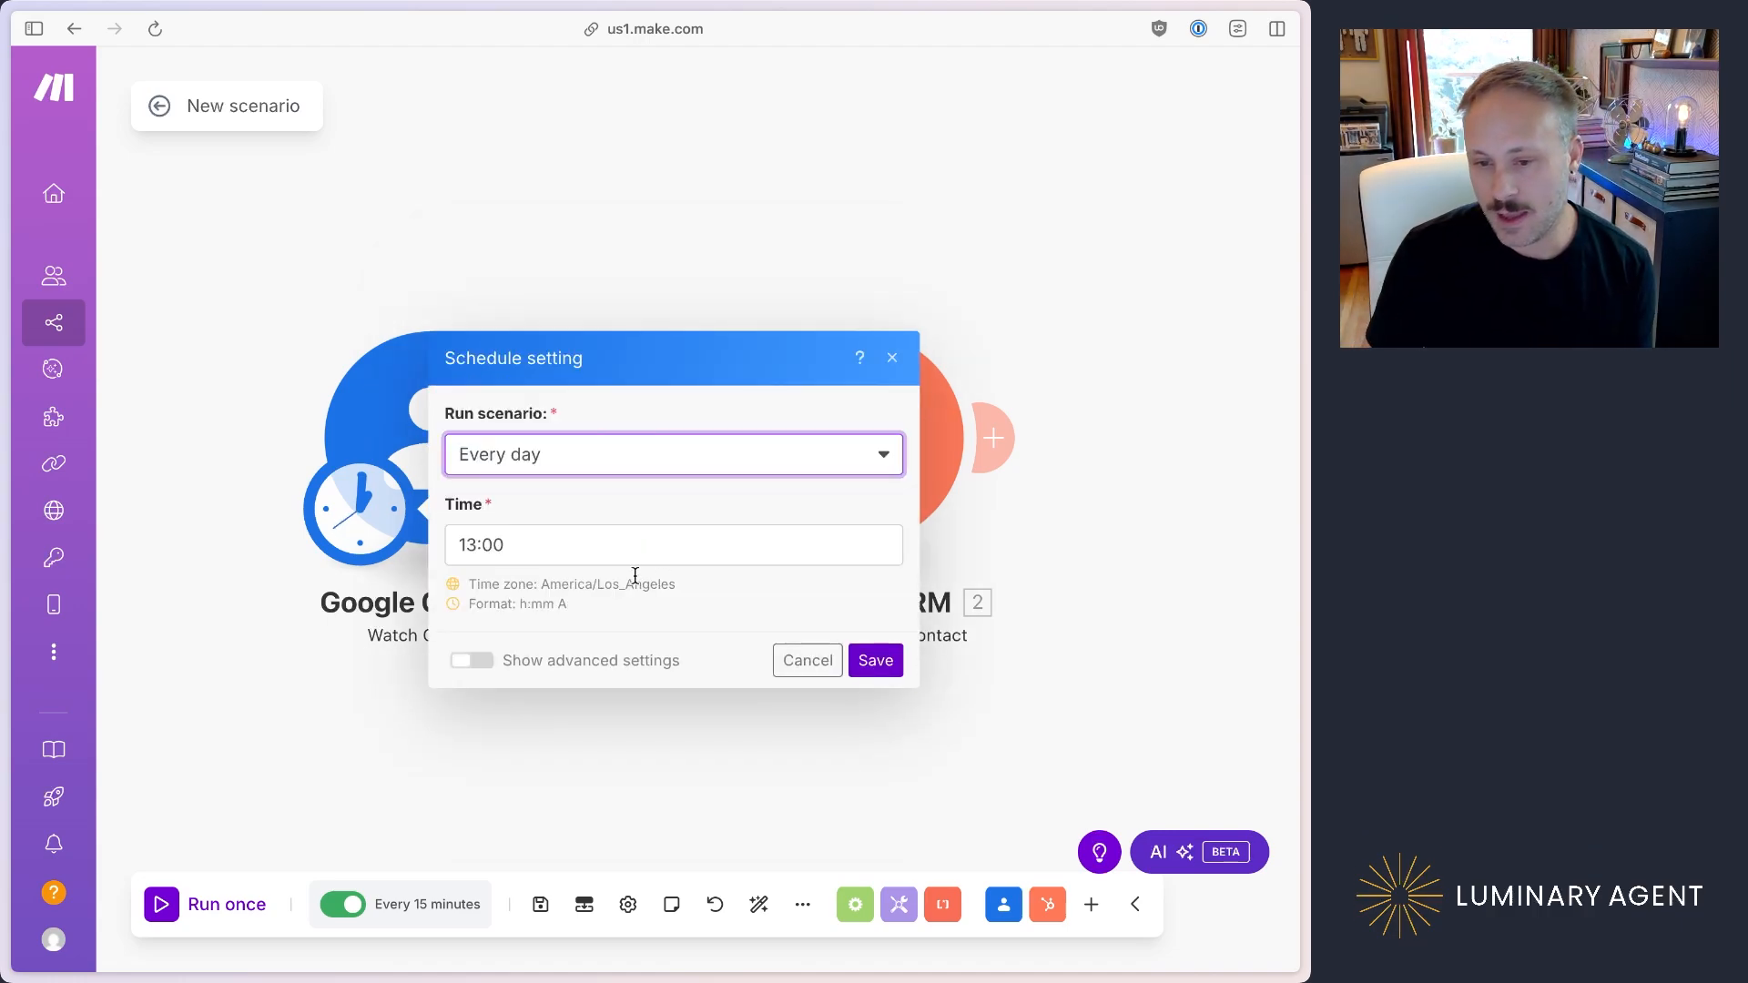
left_click(550, 549)
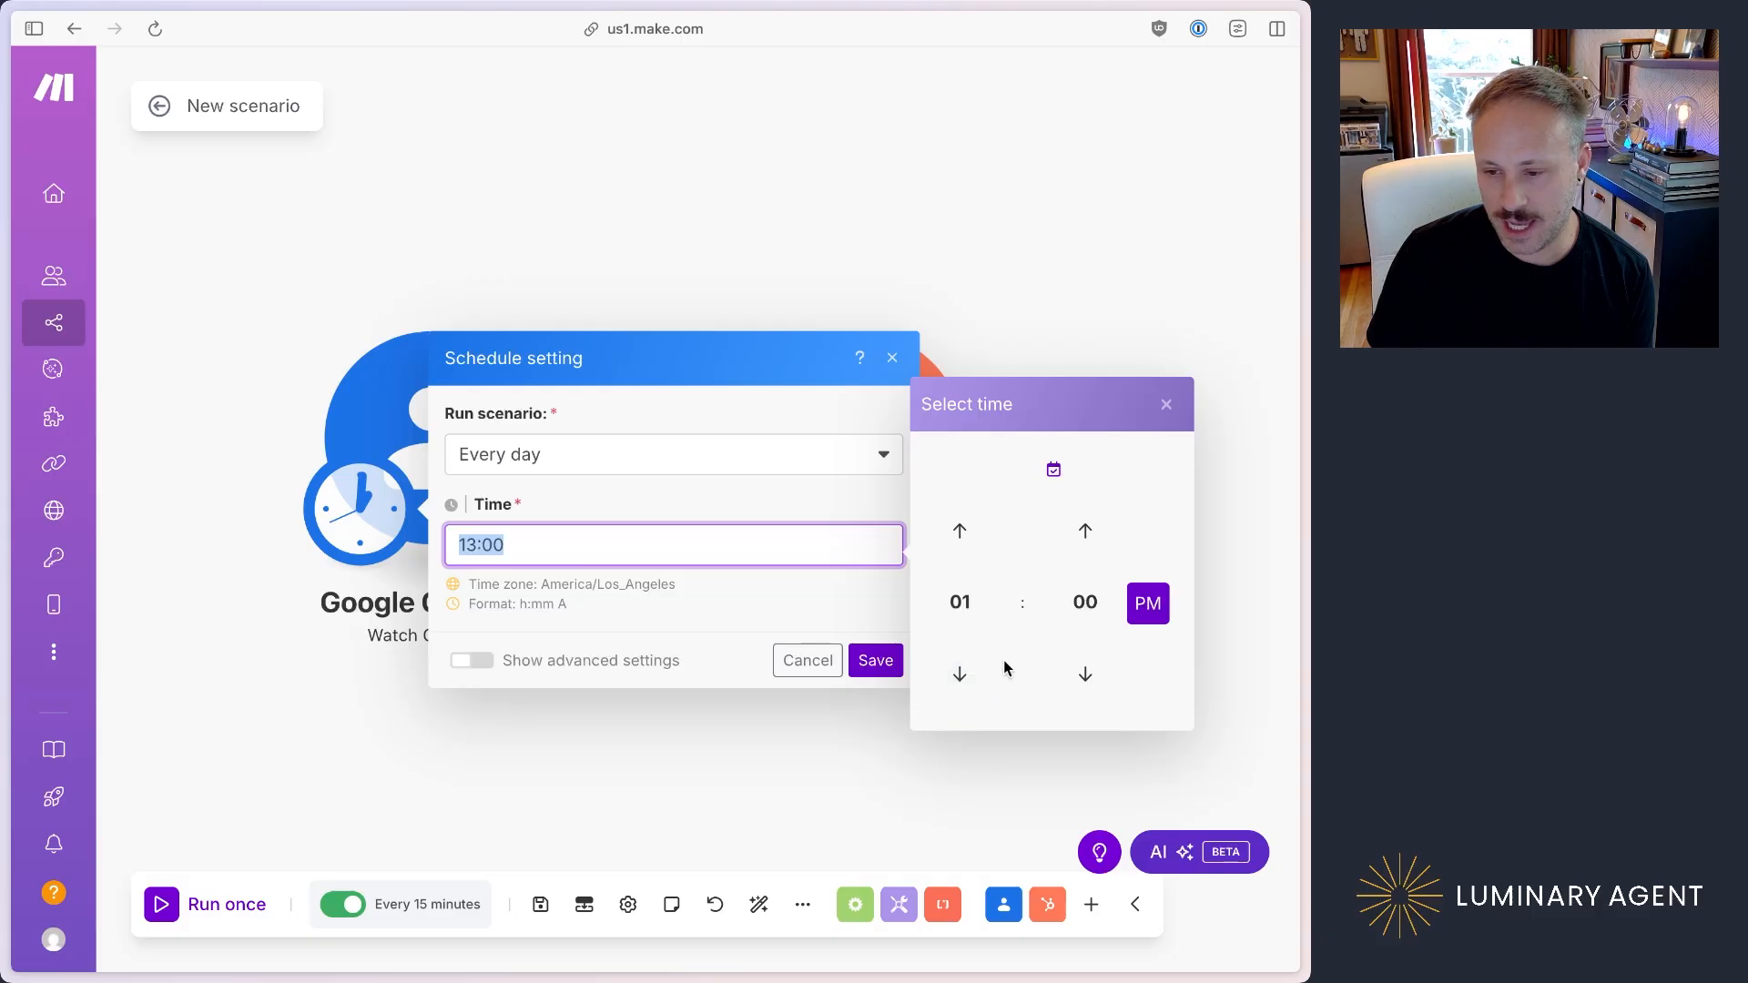
left_click(958, 675)
left_click(958, 675)
left_click(959, 674)
left_click(959, 674)
left_click(958, 674)
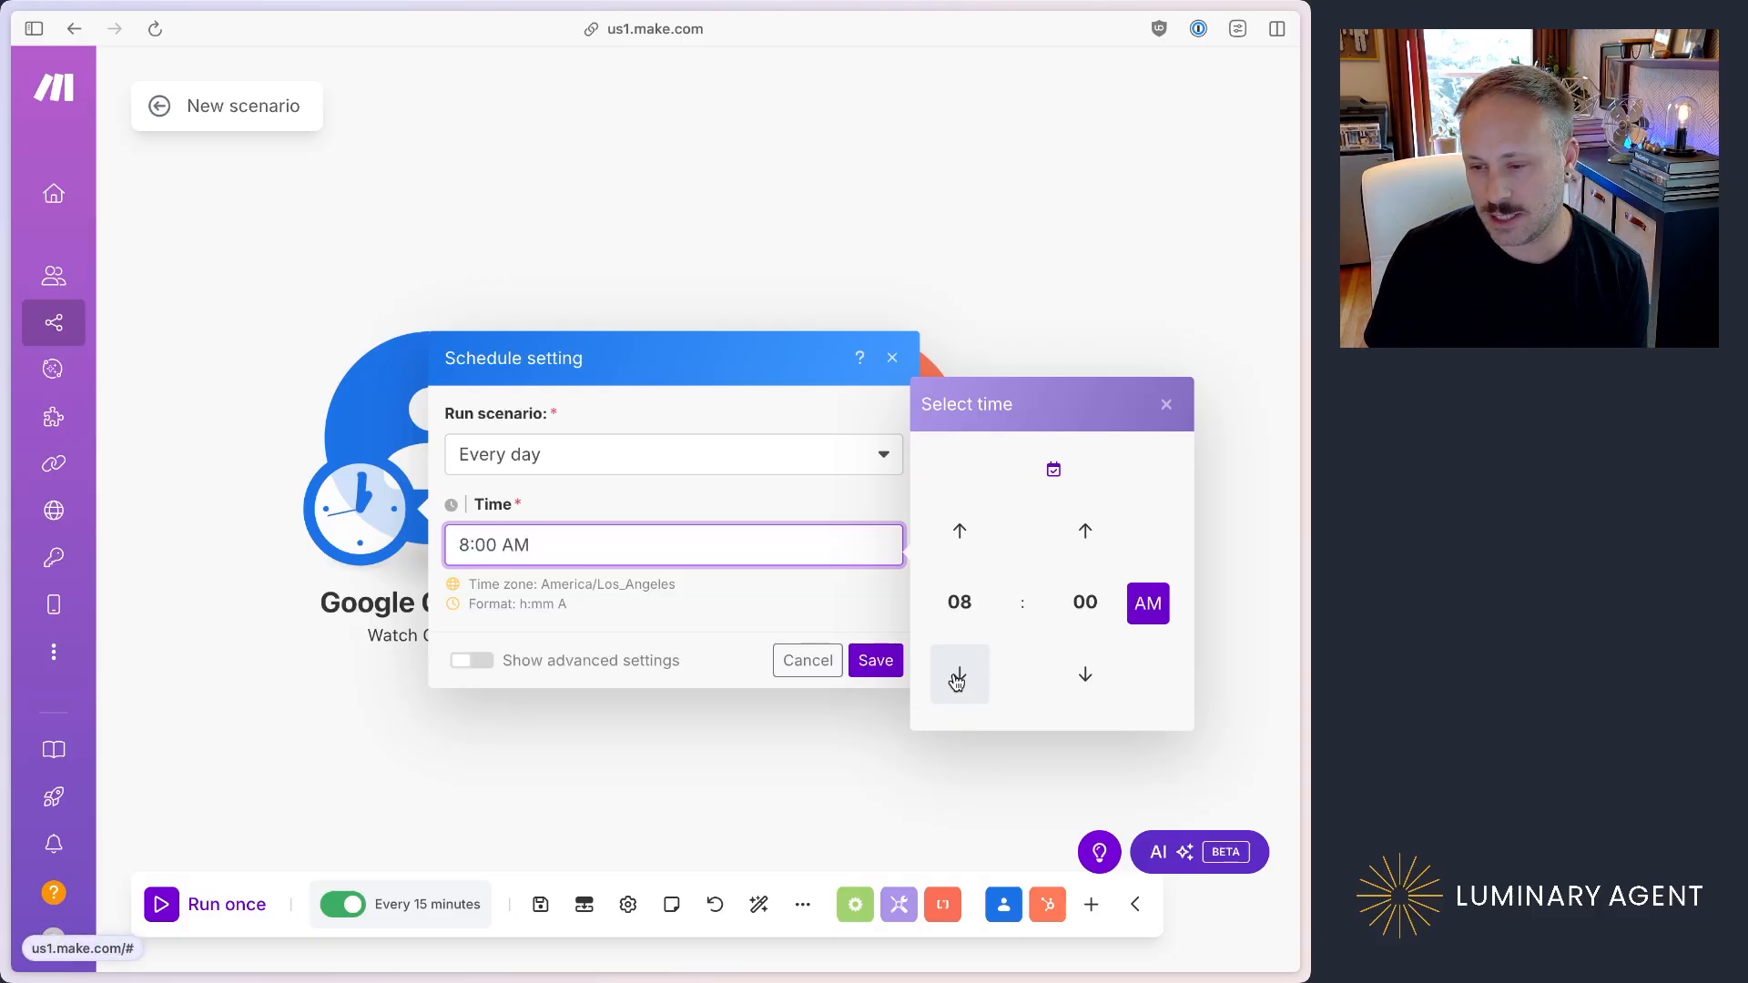
left_click(877, 669)
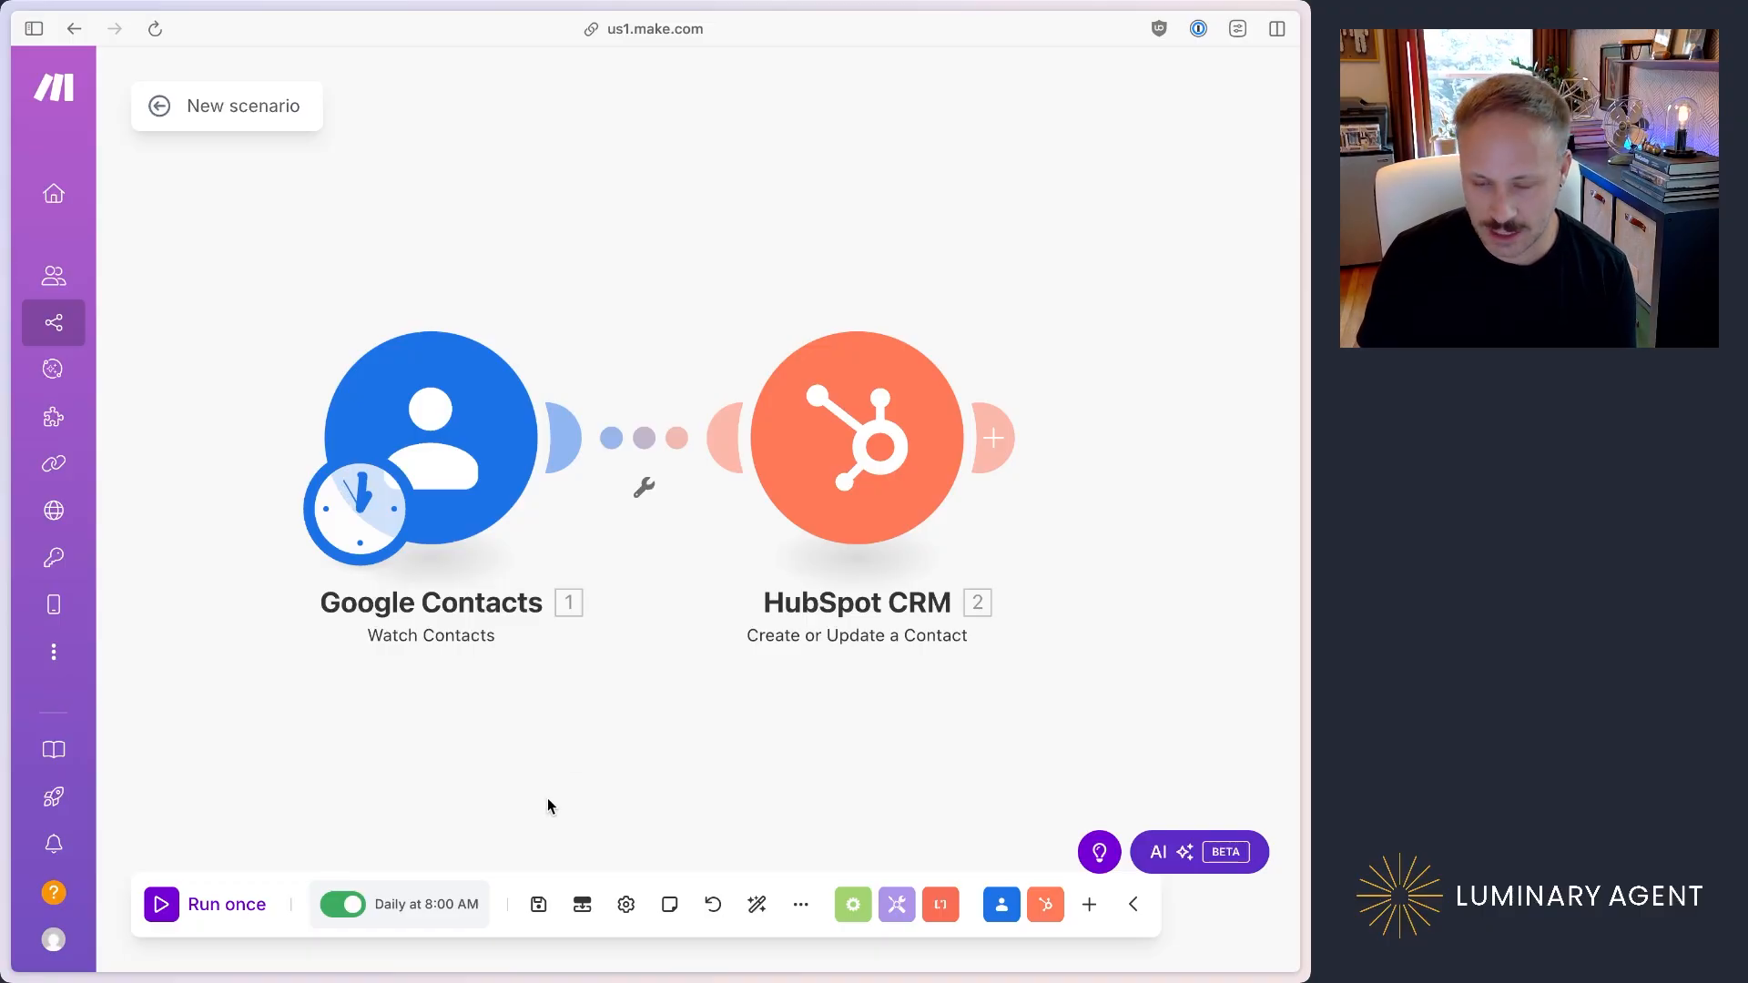
left_click(538, 906)
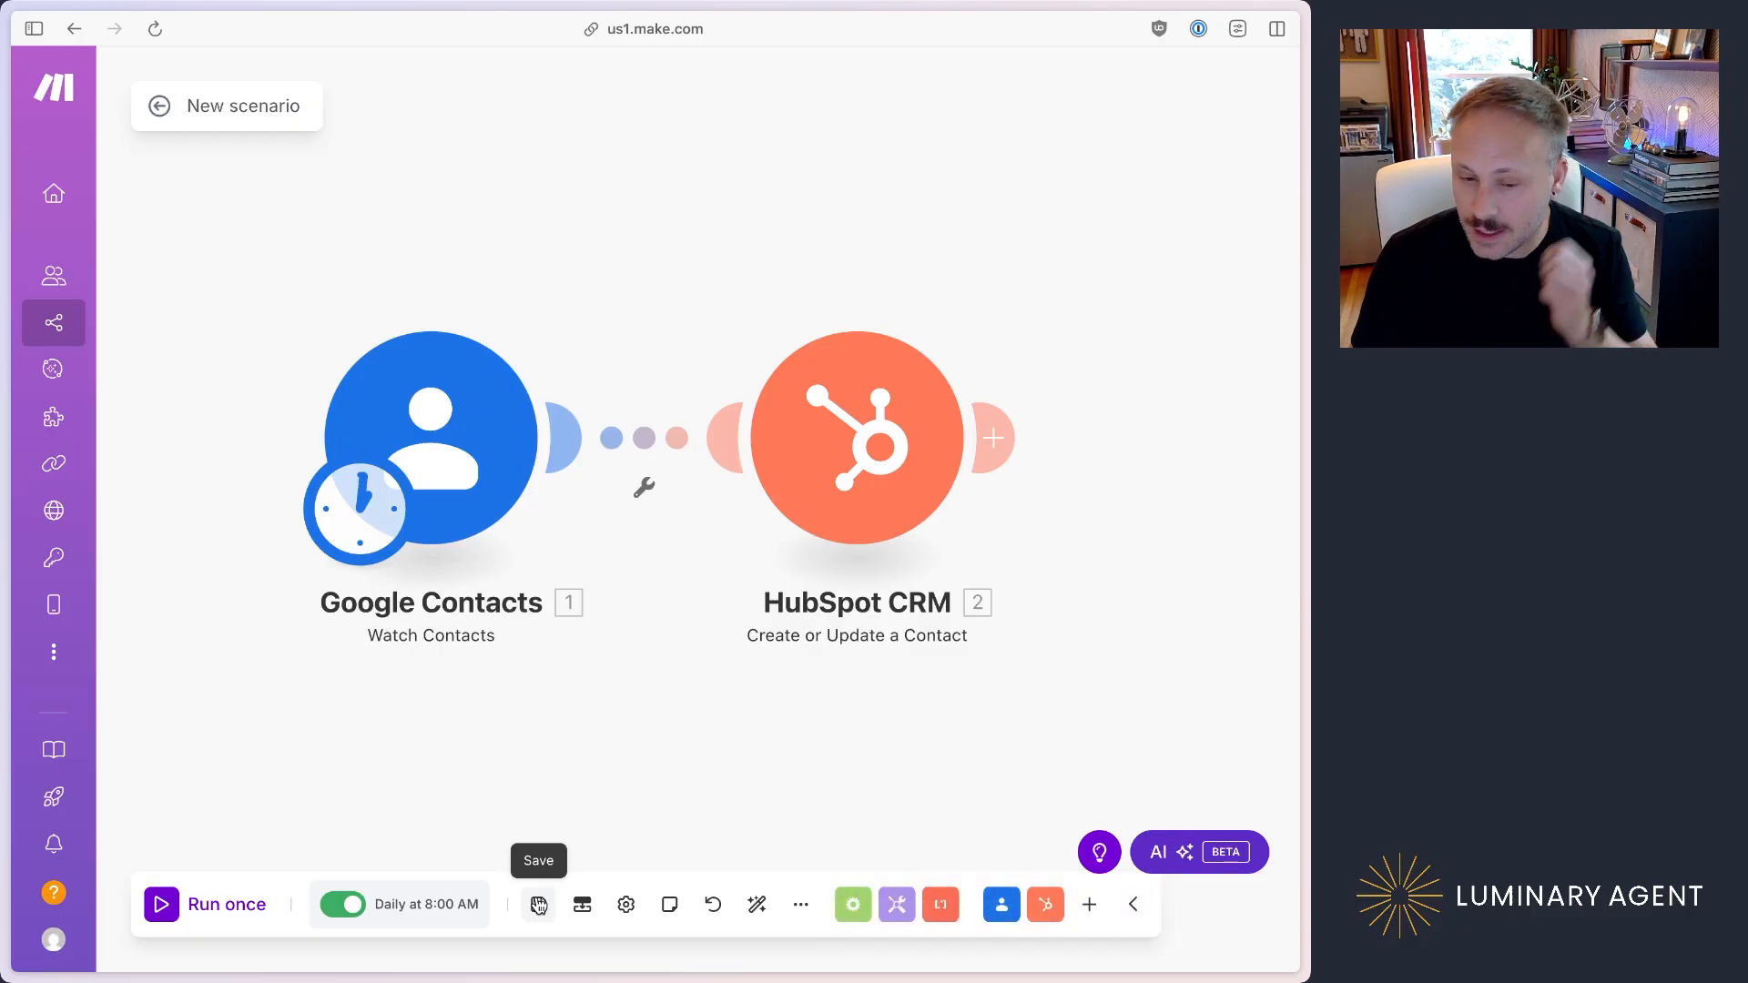
Step: Run the scenario once and inspect the operation details of the Google Contacts module
left_click(164, 904)
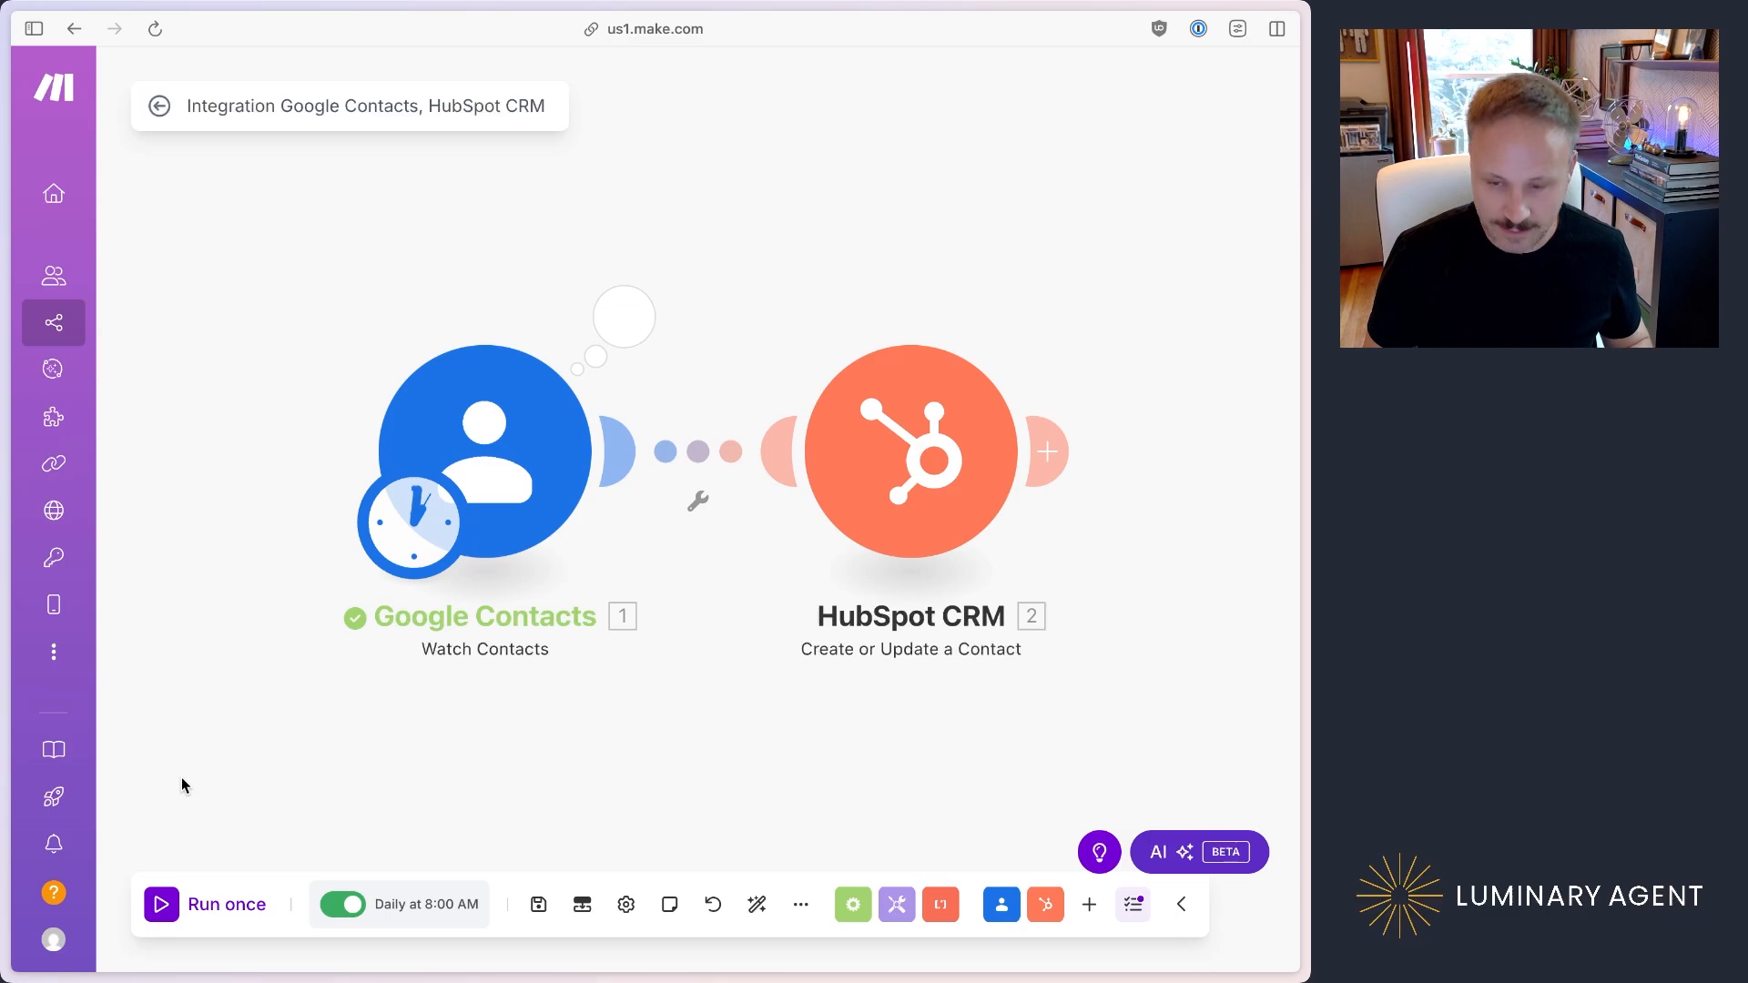
left_click(623, 316)
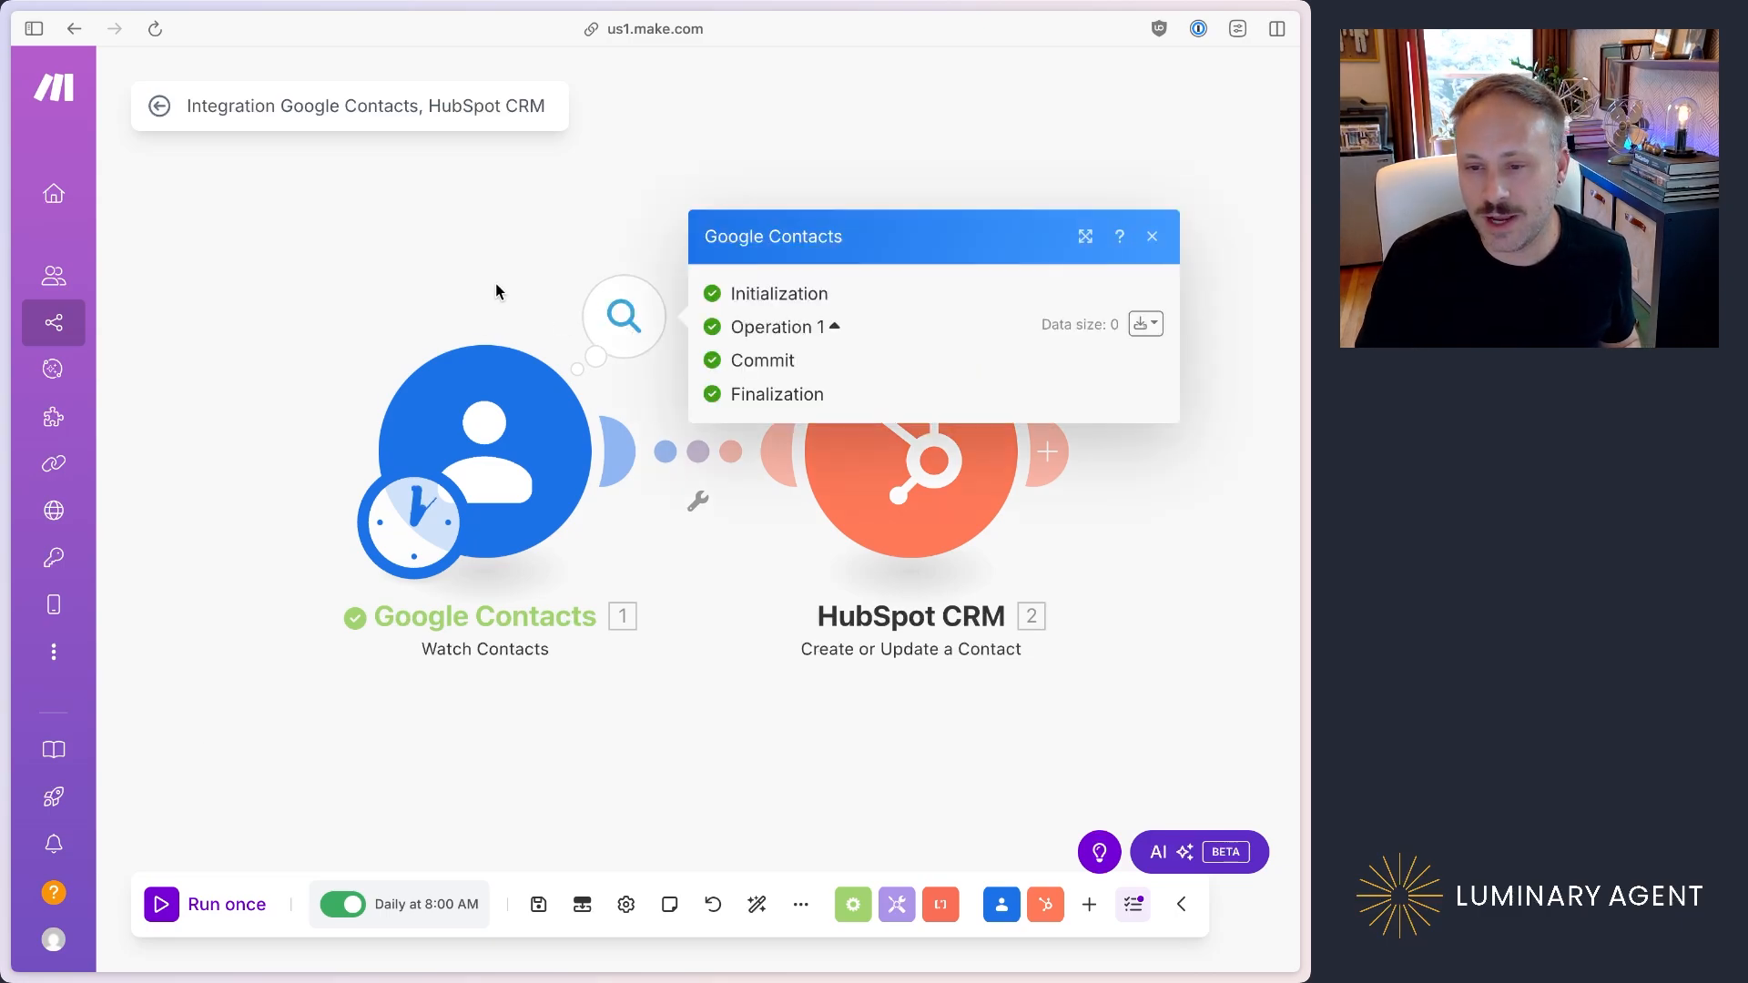
left_click(402, 254)
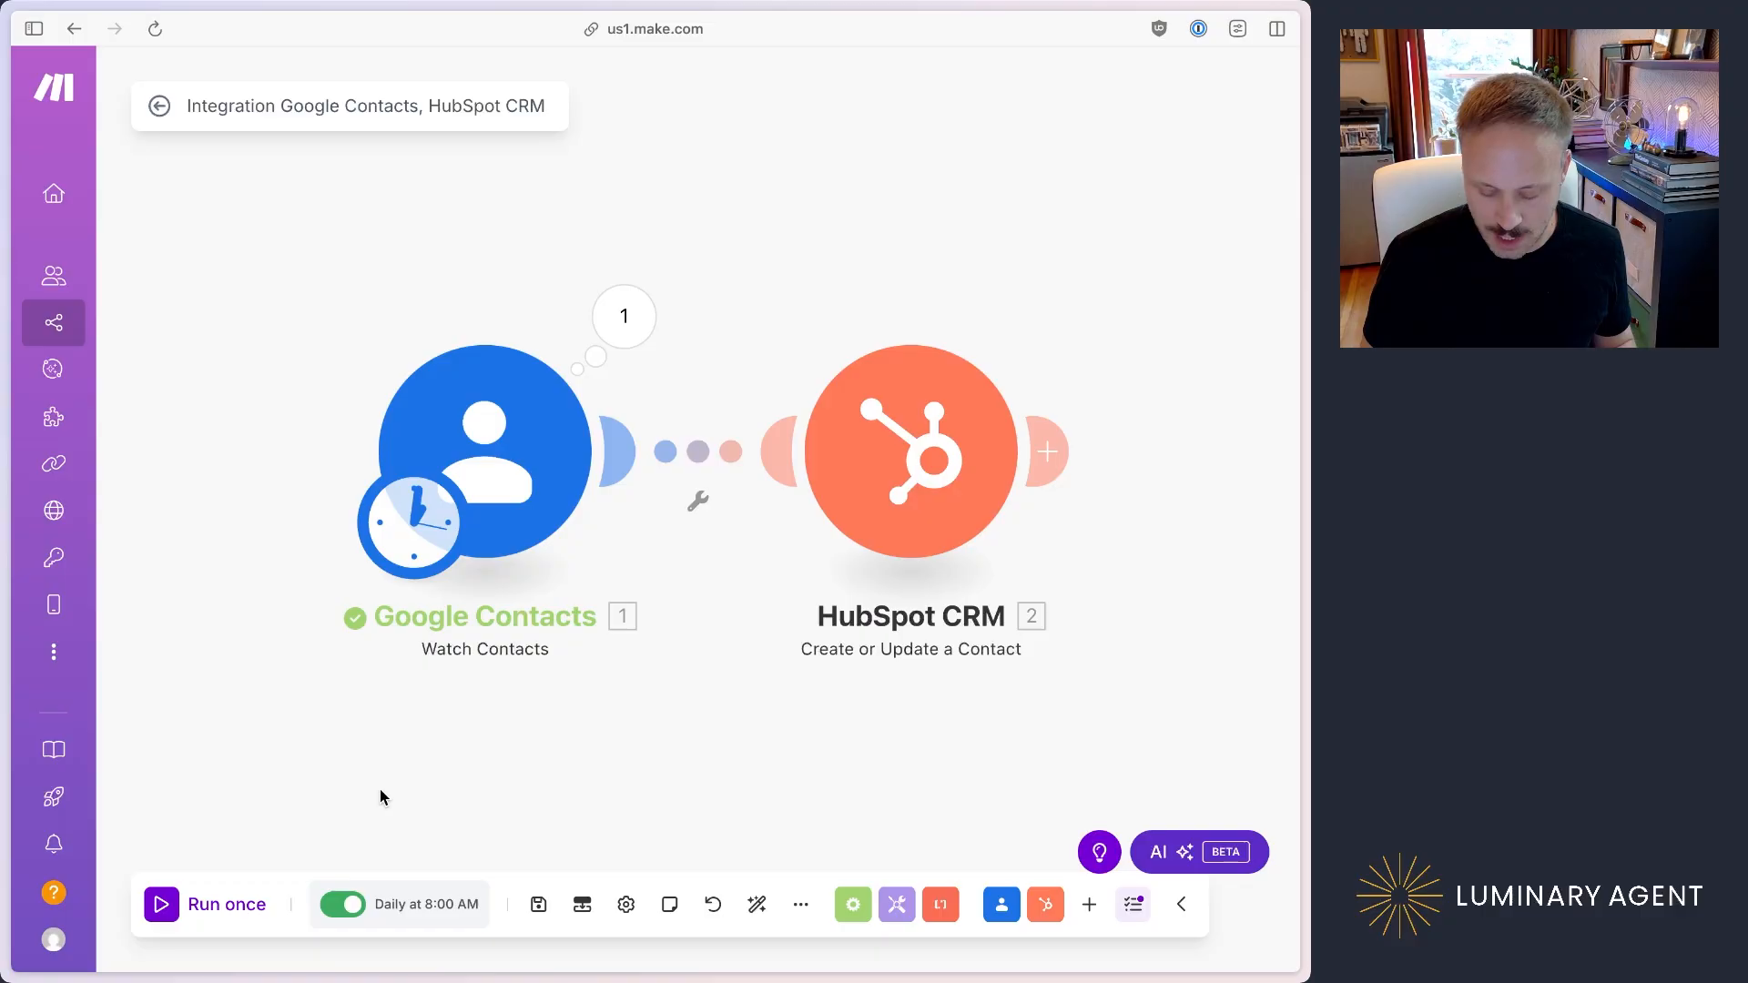
Step: Switch to the new contact form in Google Contacts and enter the contact's first and last name
key("ctrl+Tab")
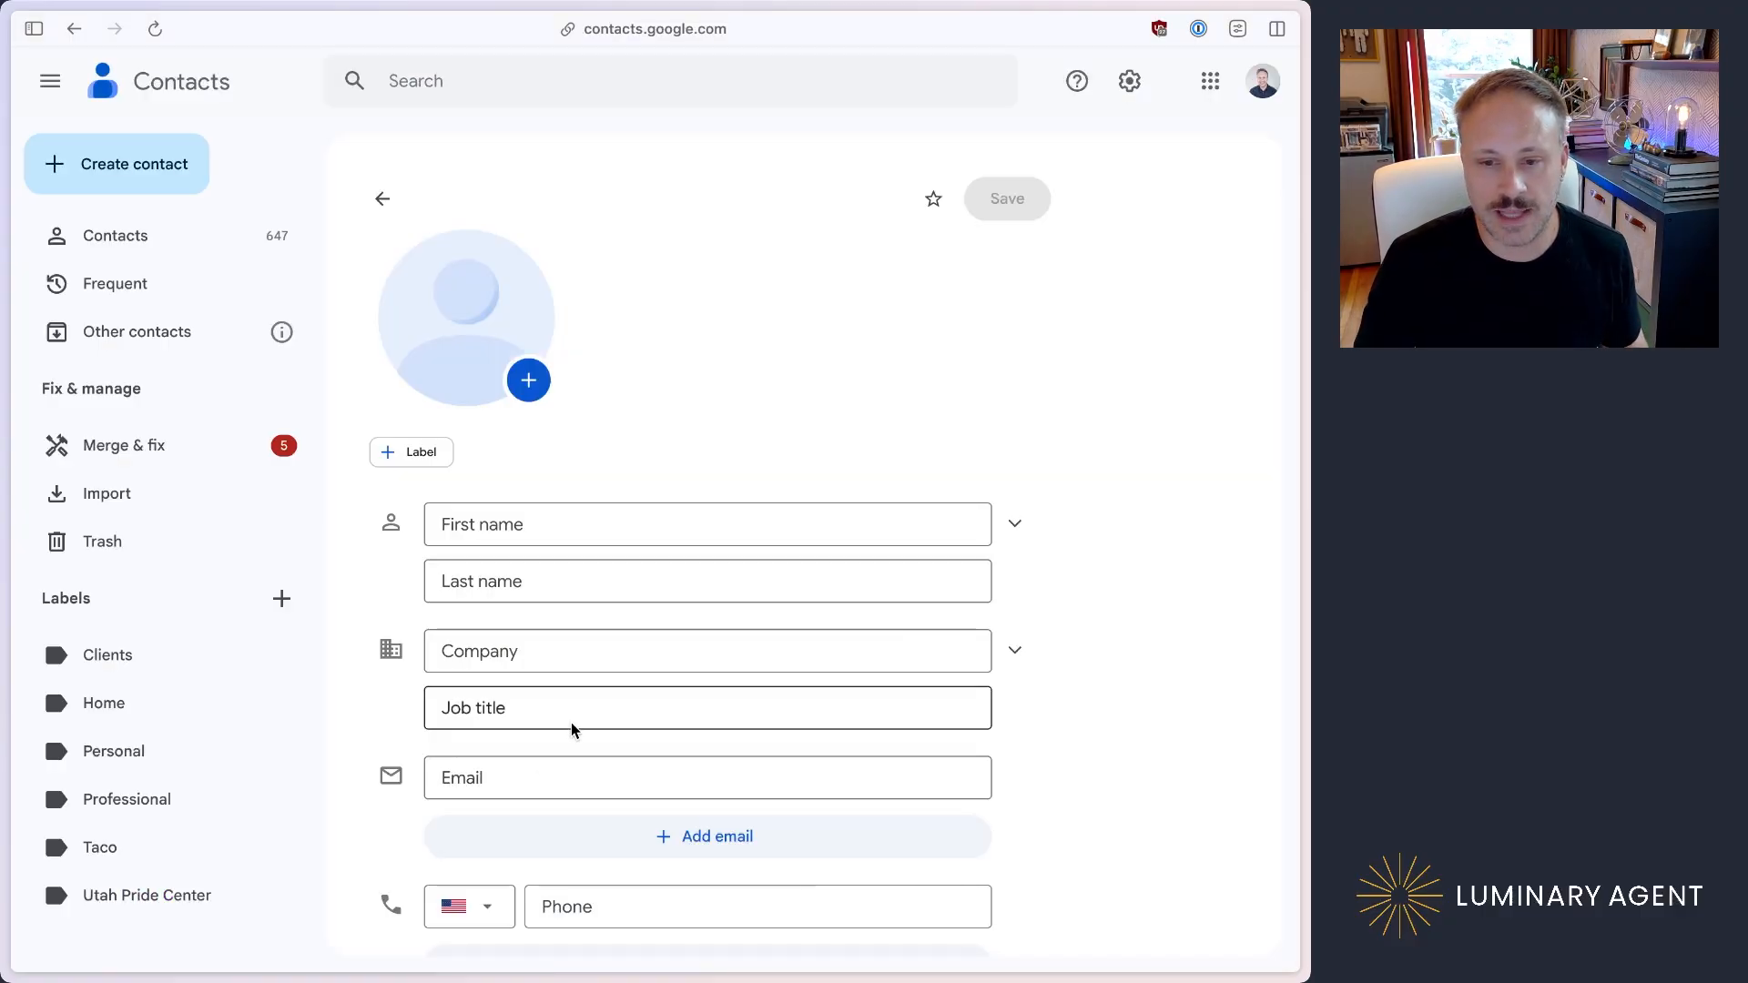
left_click(550, 526)
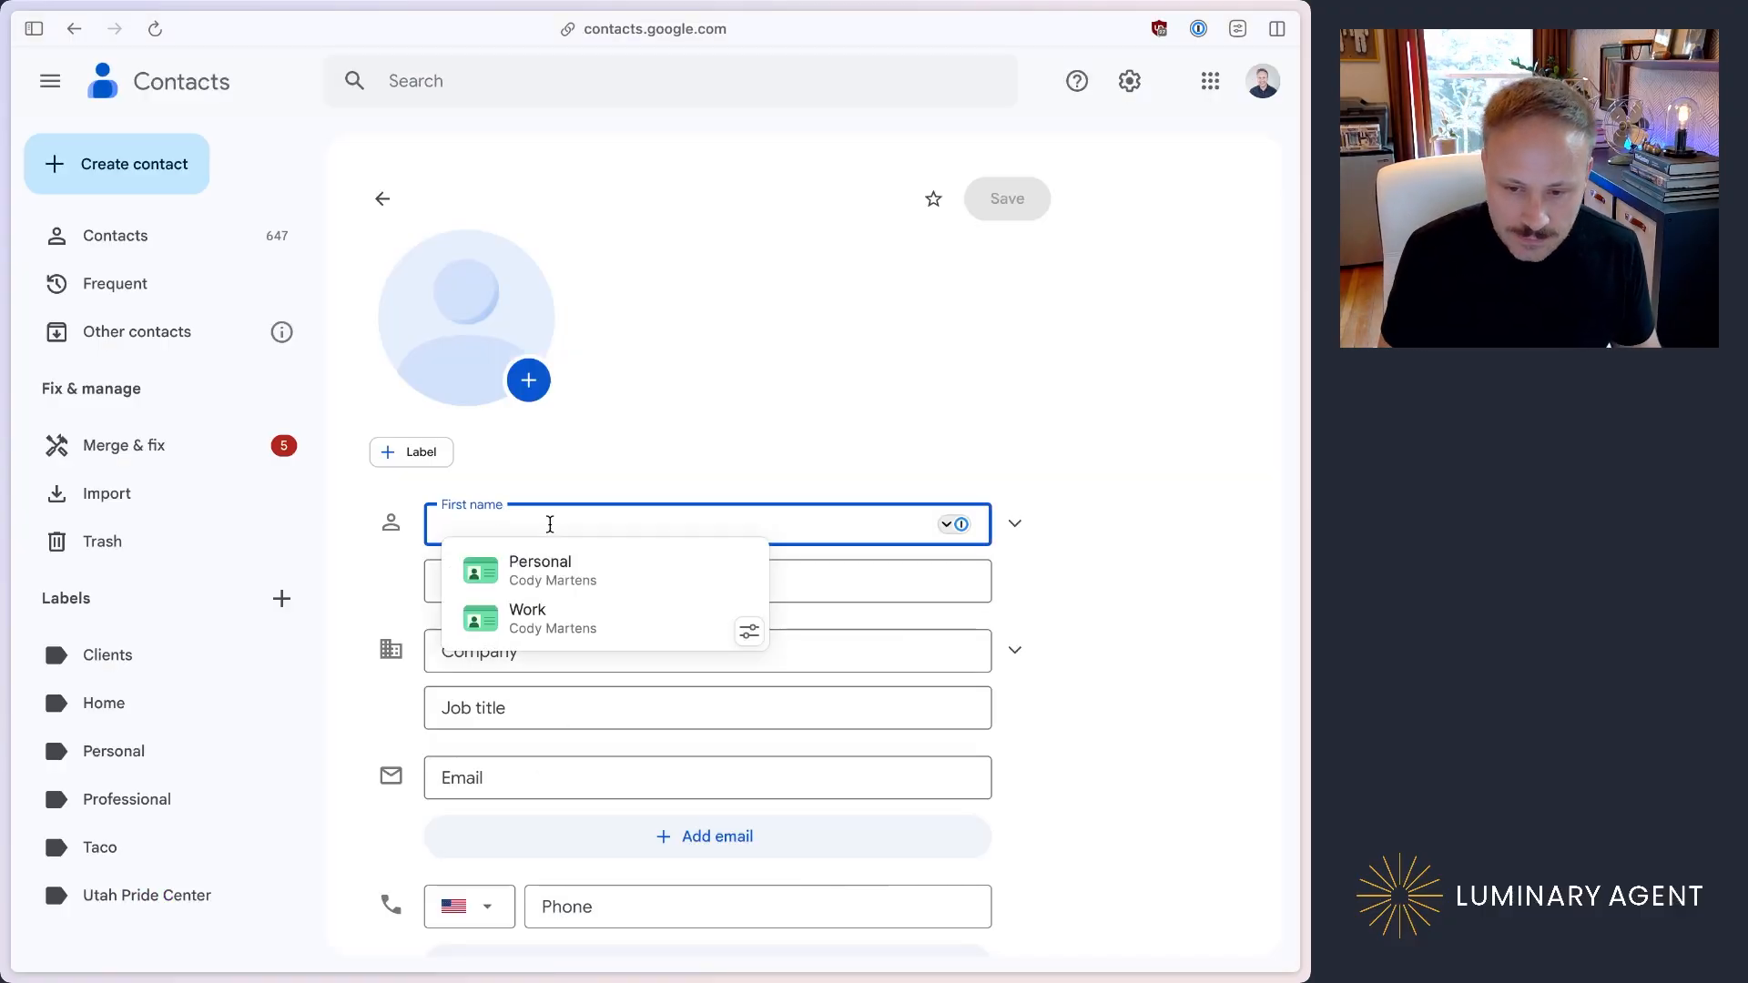
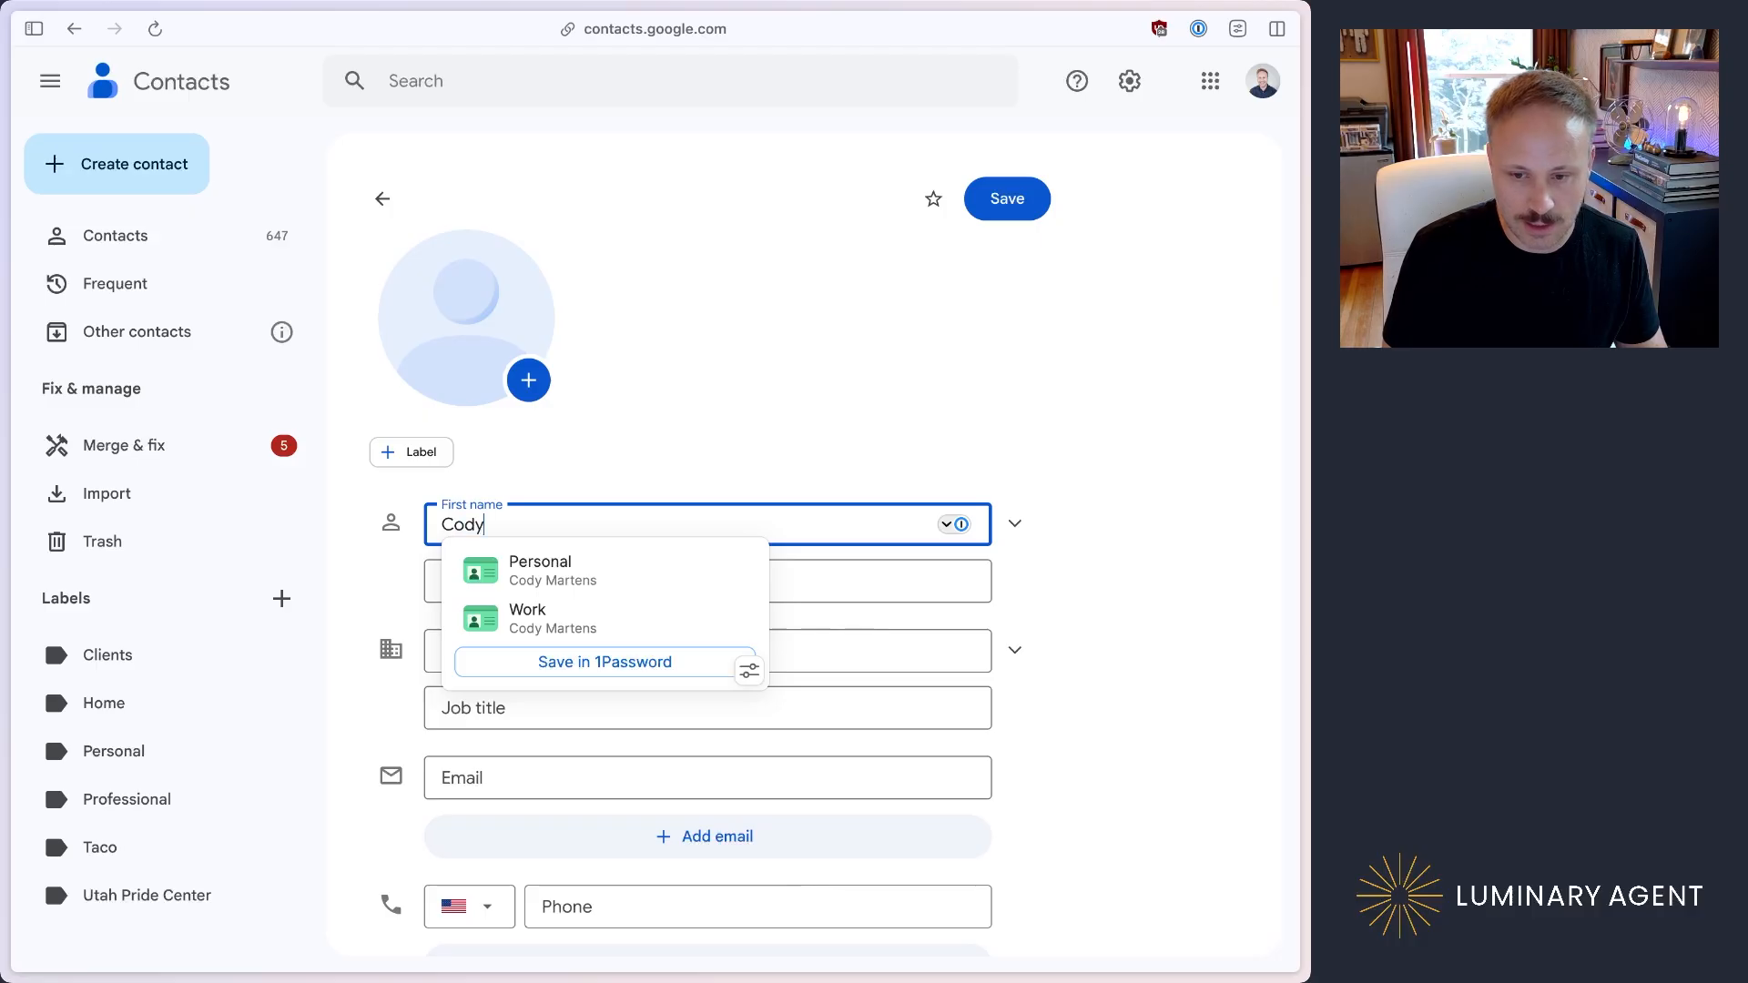
key("Tab")
key("Tab")
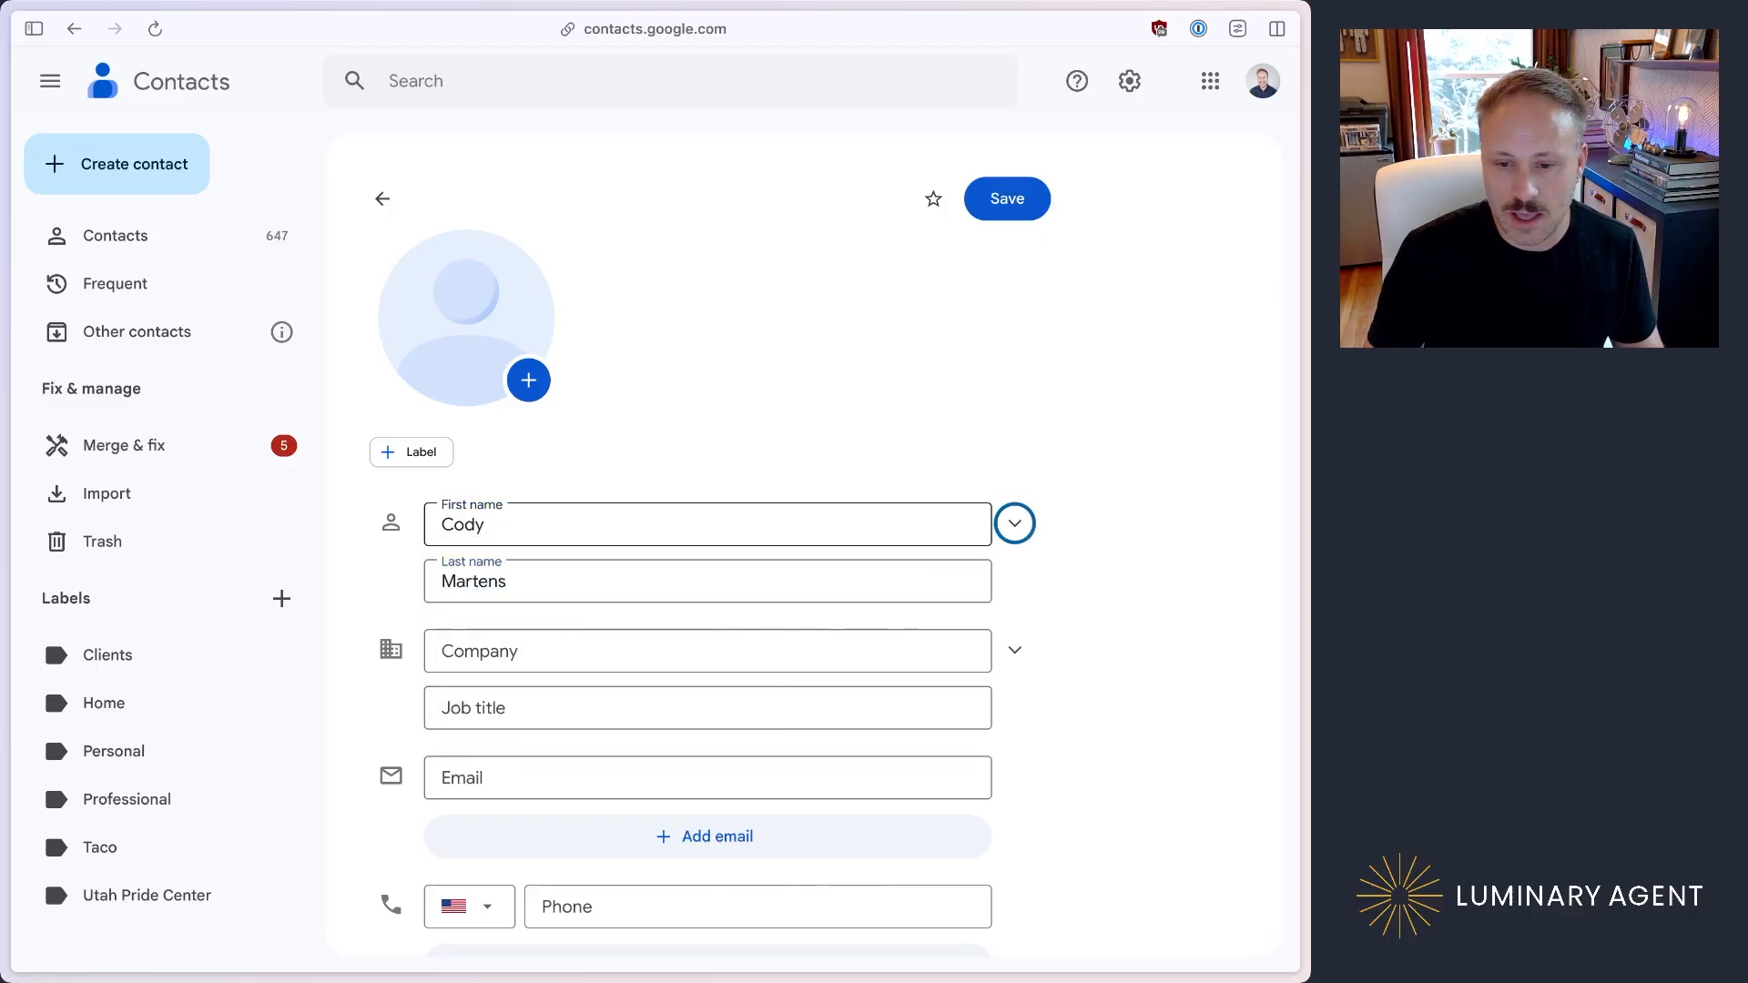
Step: Enter the new contact's email address and set its label to Work
scroll(551, 672, "down", 3)
left_click(587, 610)
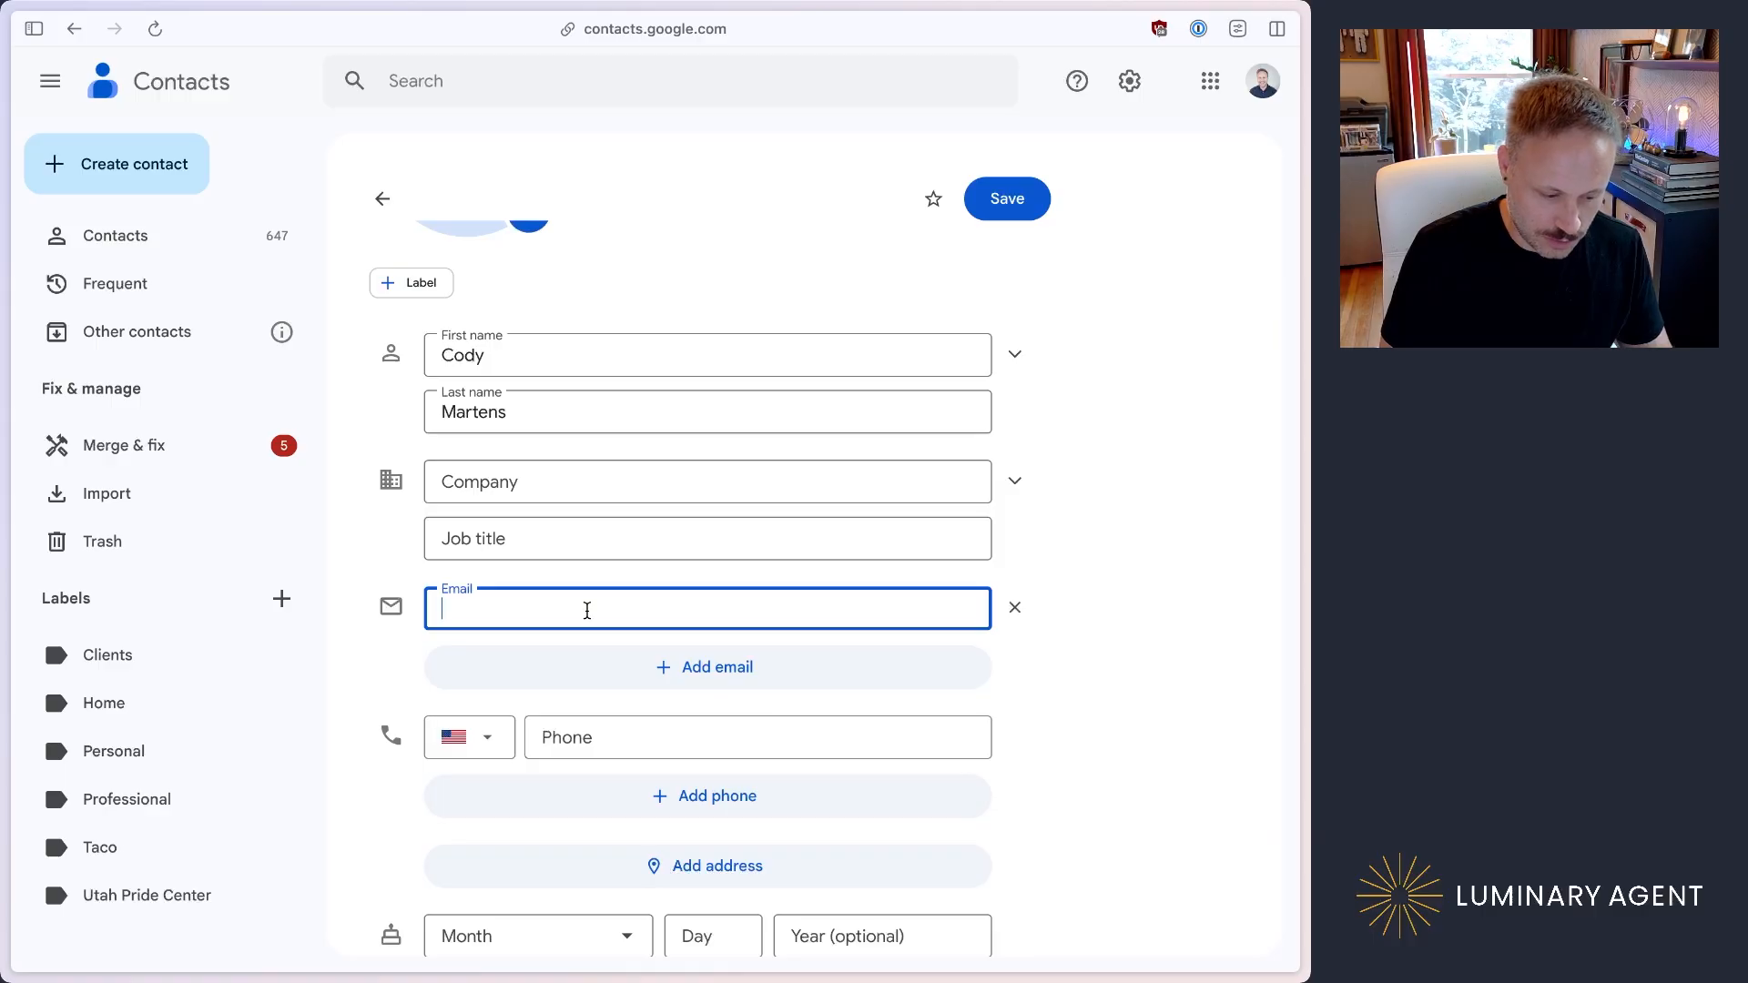
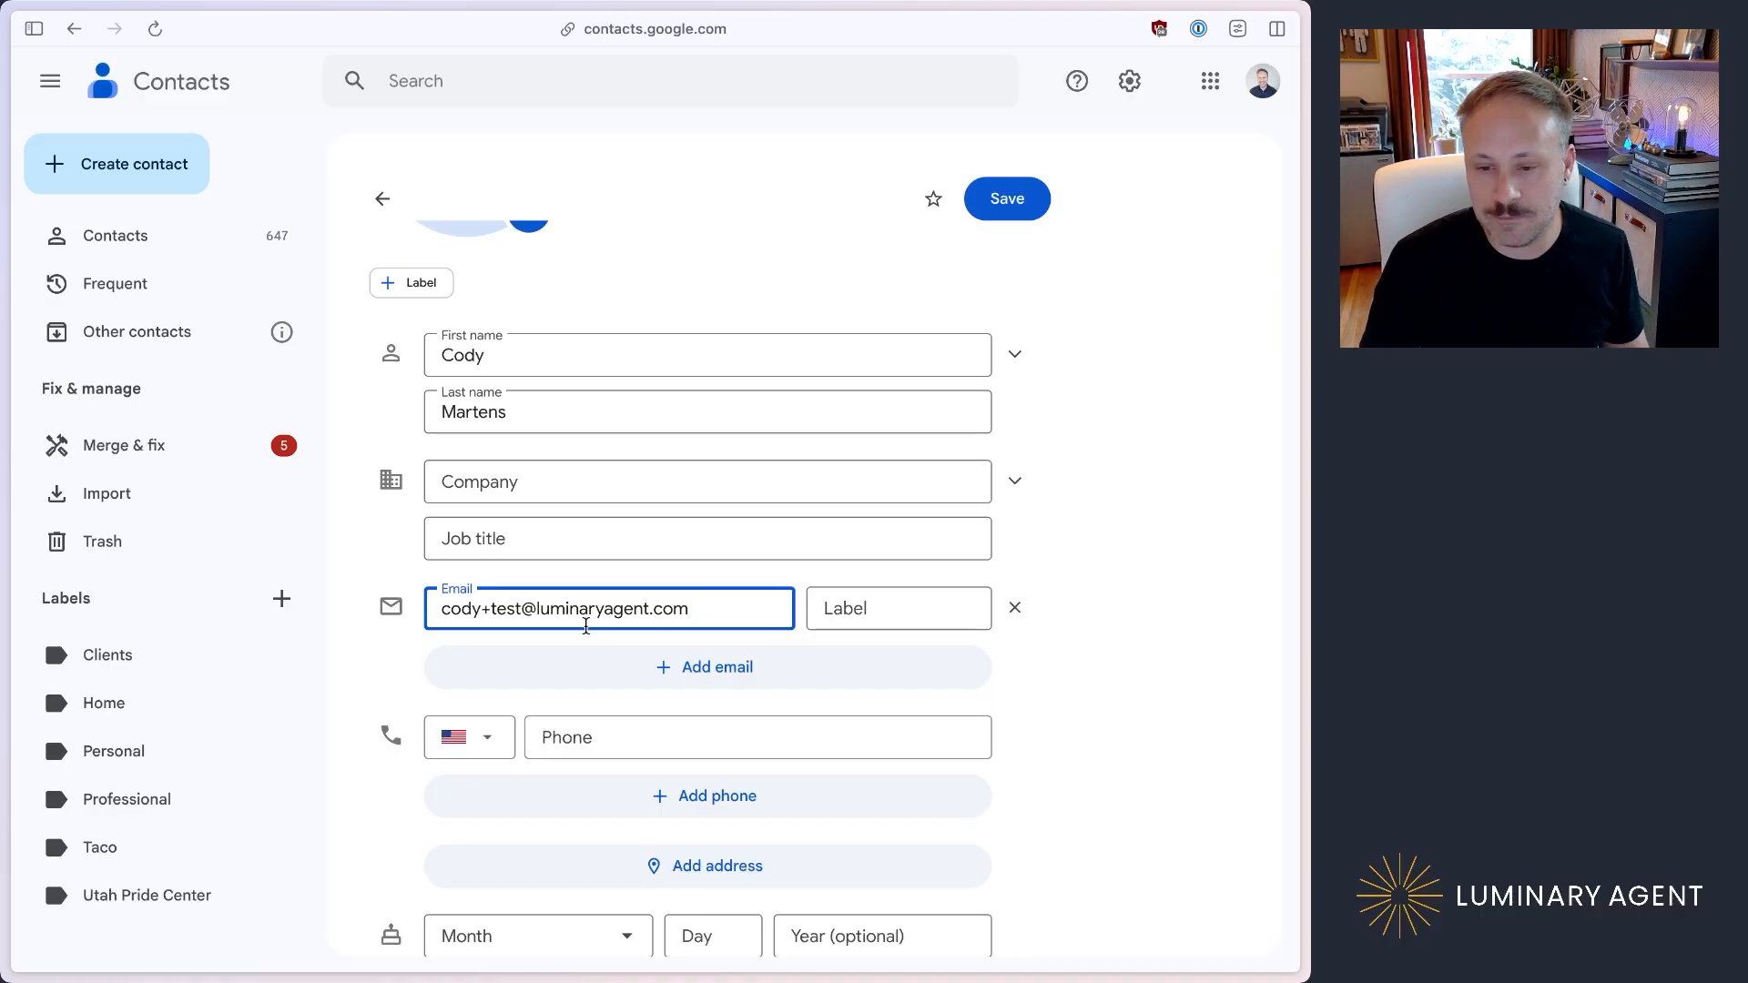
left_click(866, 610)
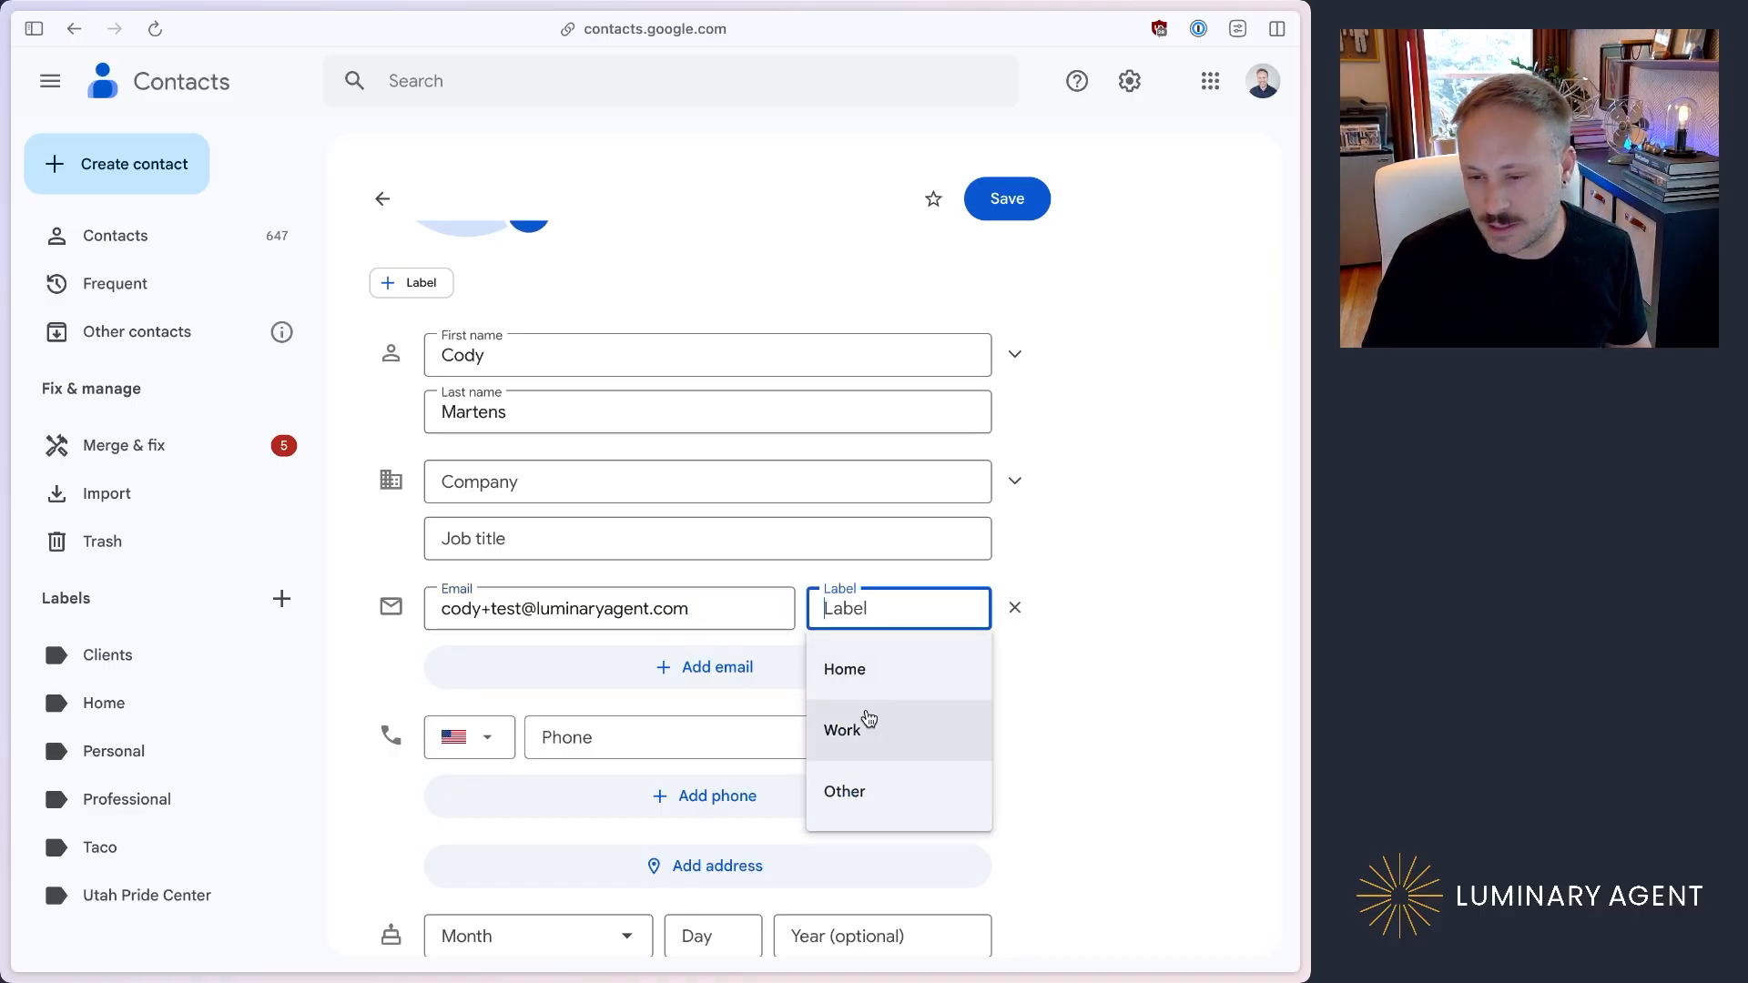
left_click(866, 721)
Step: Enter the contact's phone number and set its label to Mobile
scroll(876, 707, "down", 2)
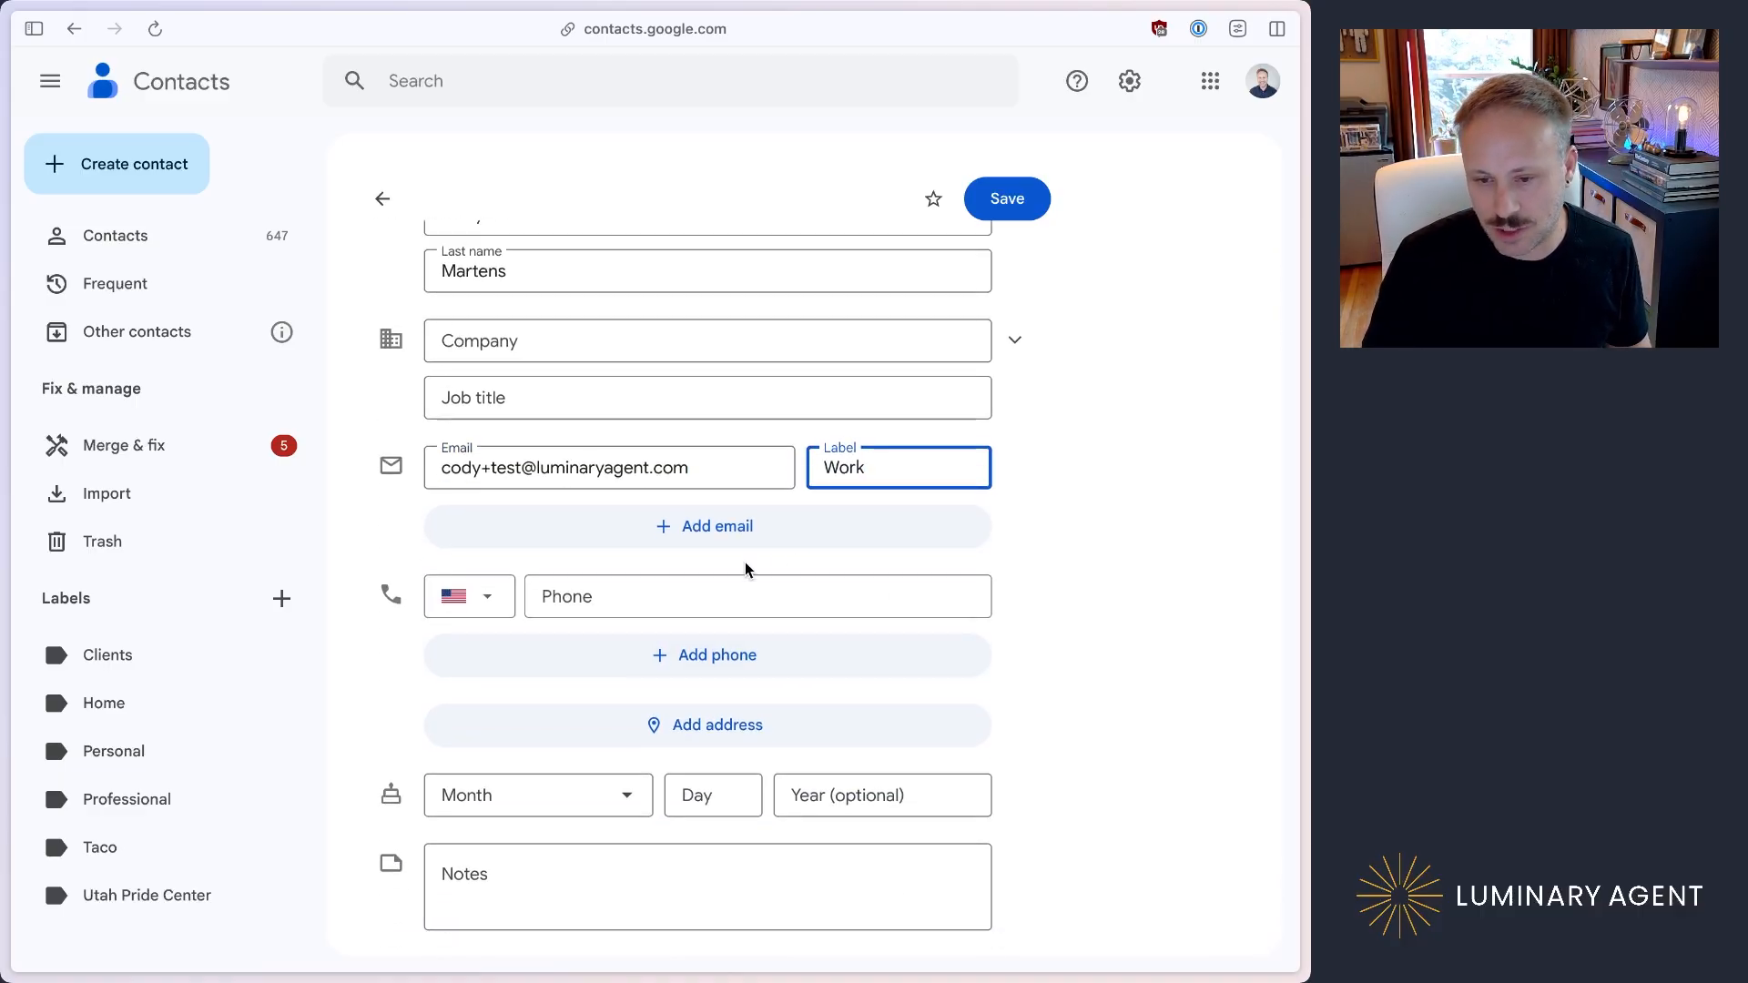
left_click(674, 594)
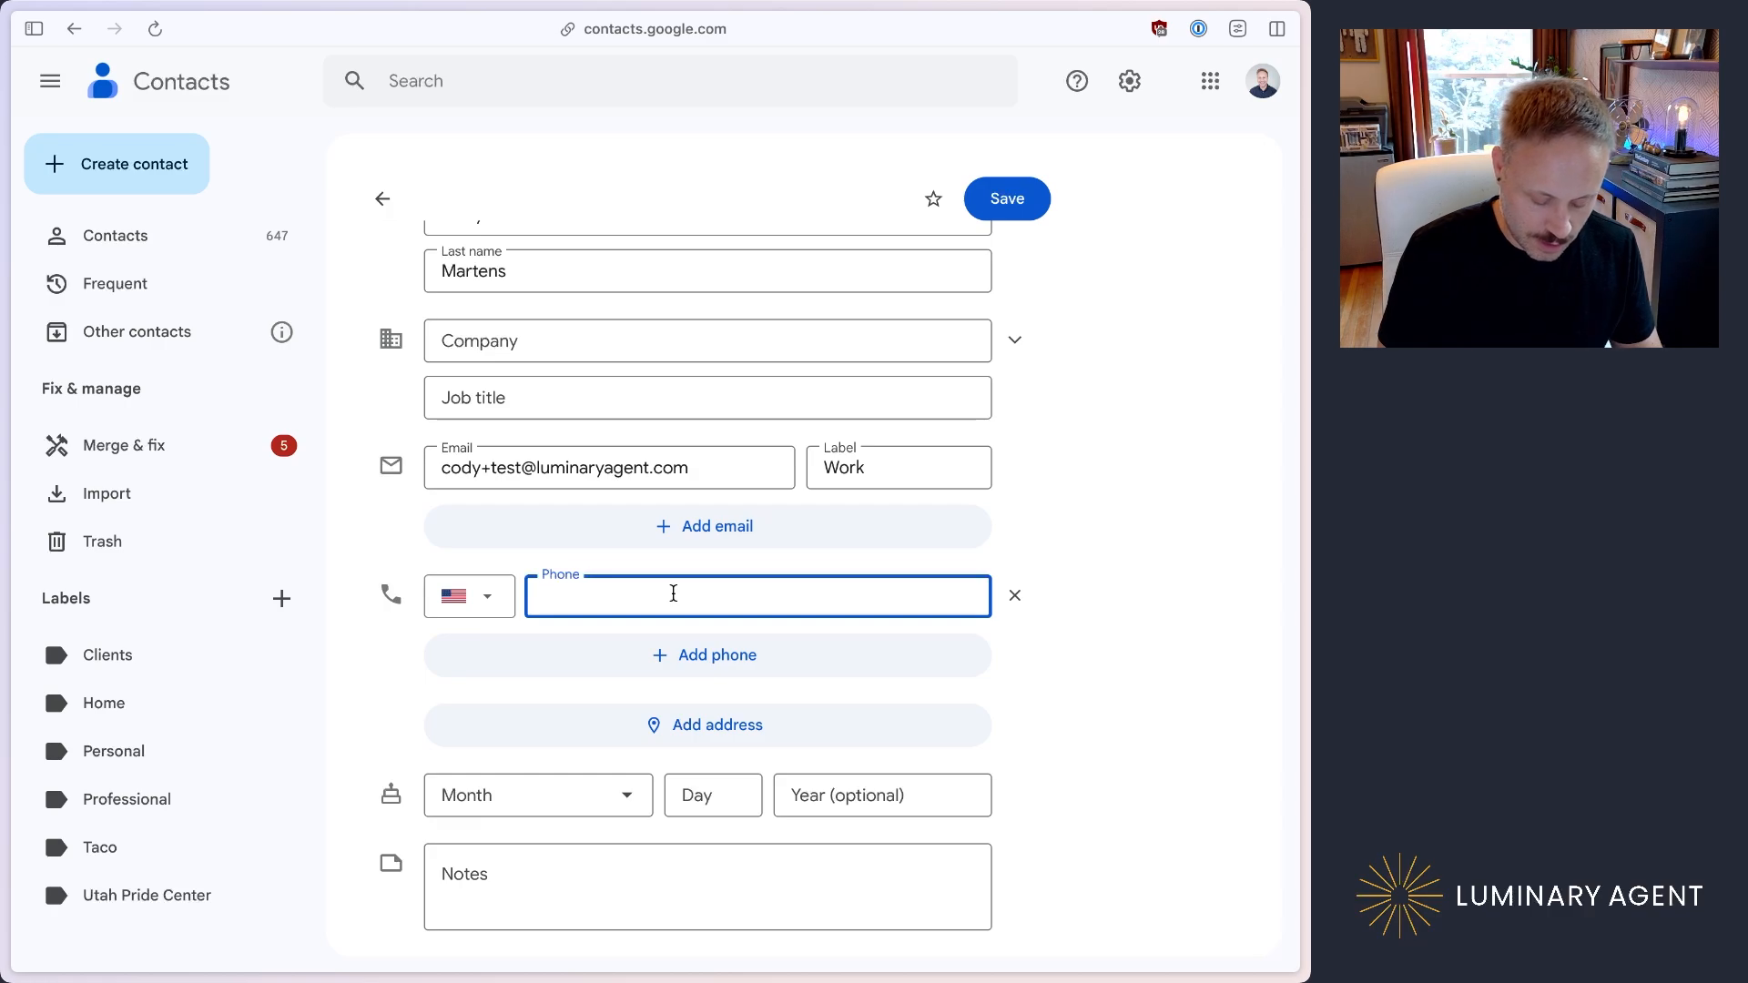
type("503-555-12")
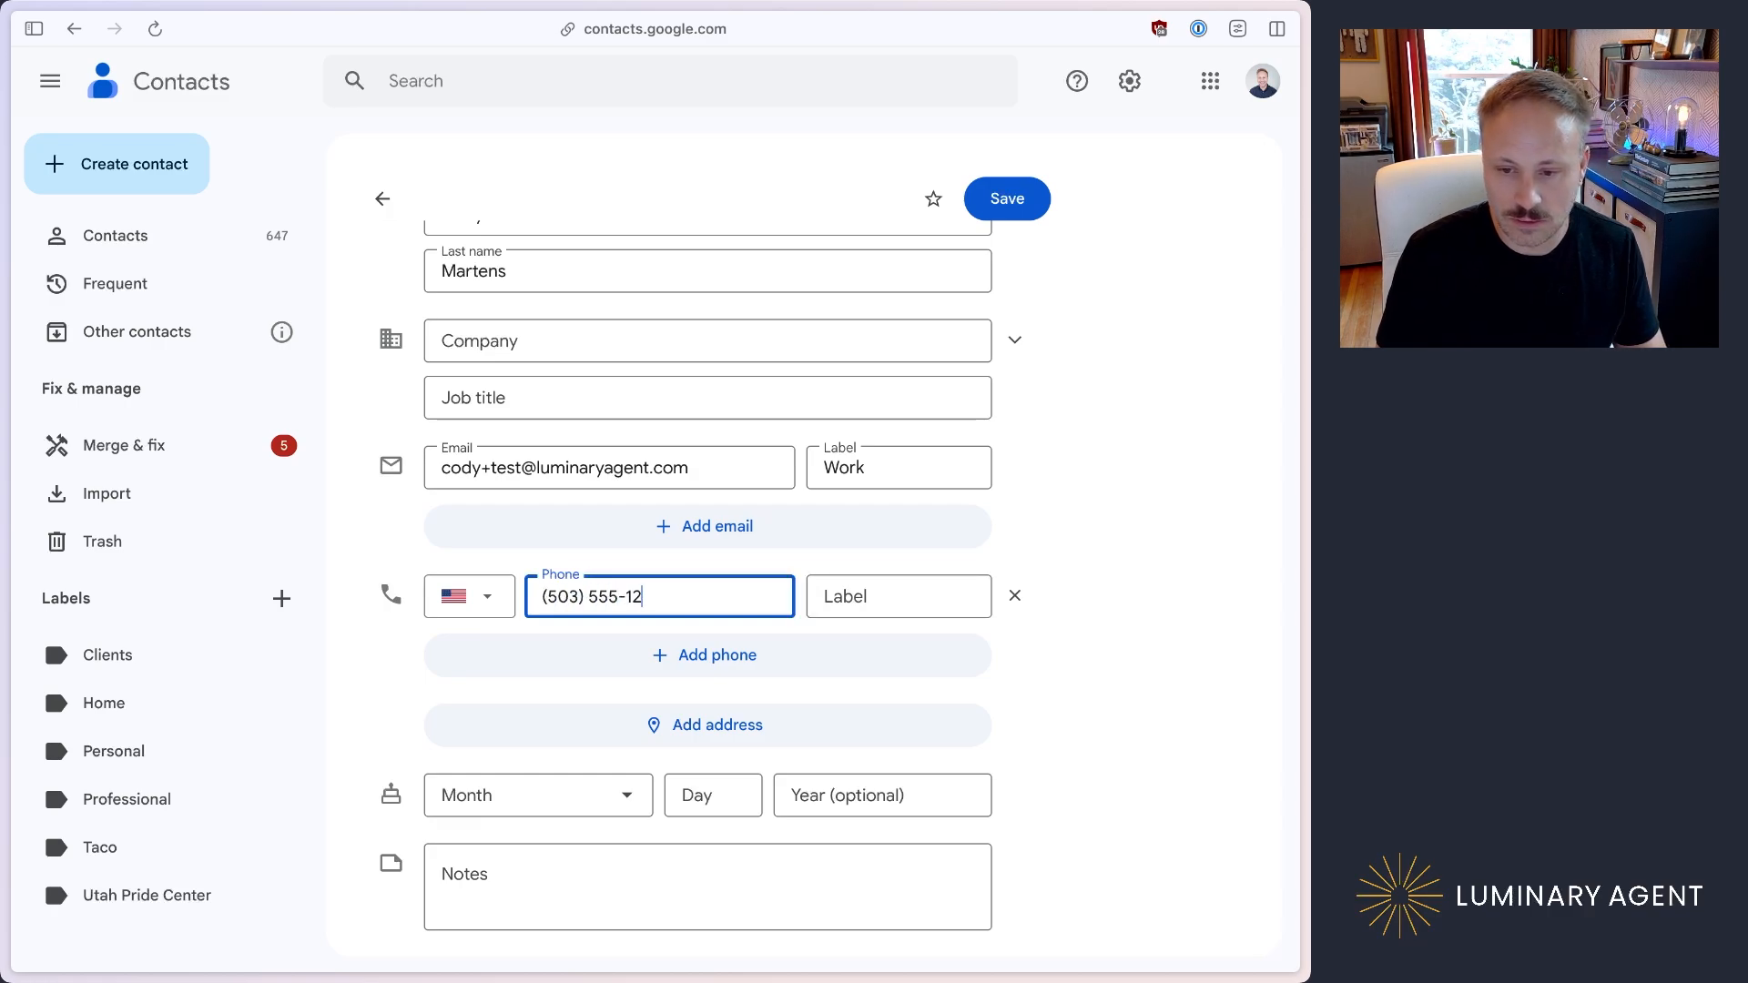
type("12")
left_click(874, 591)
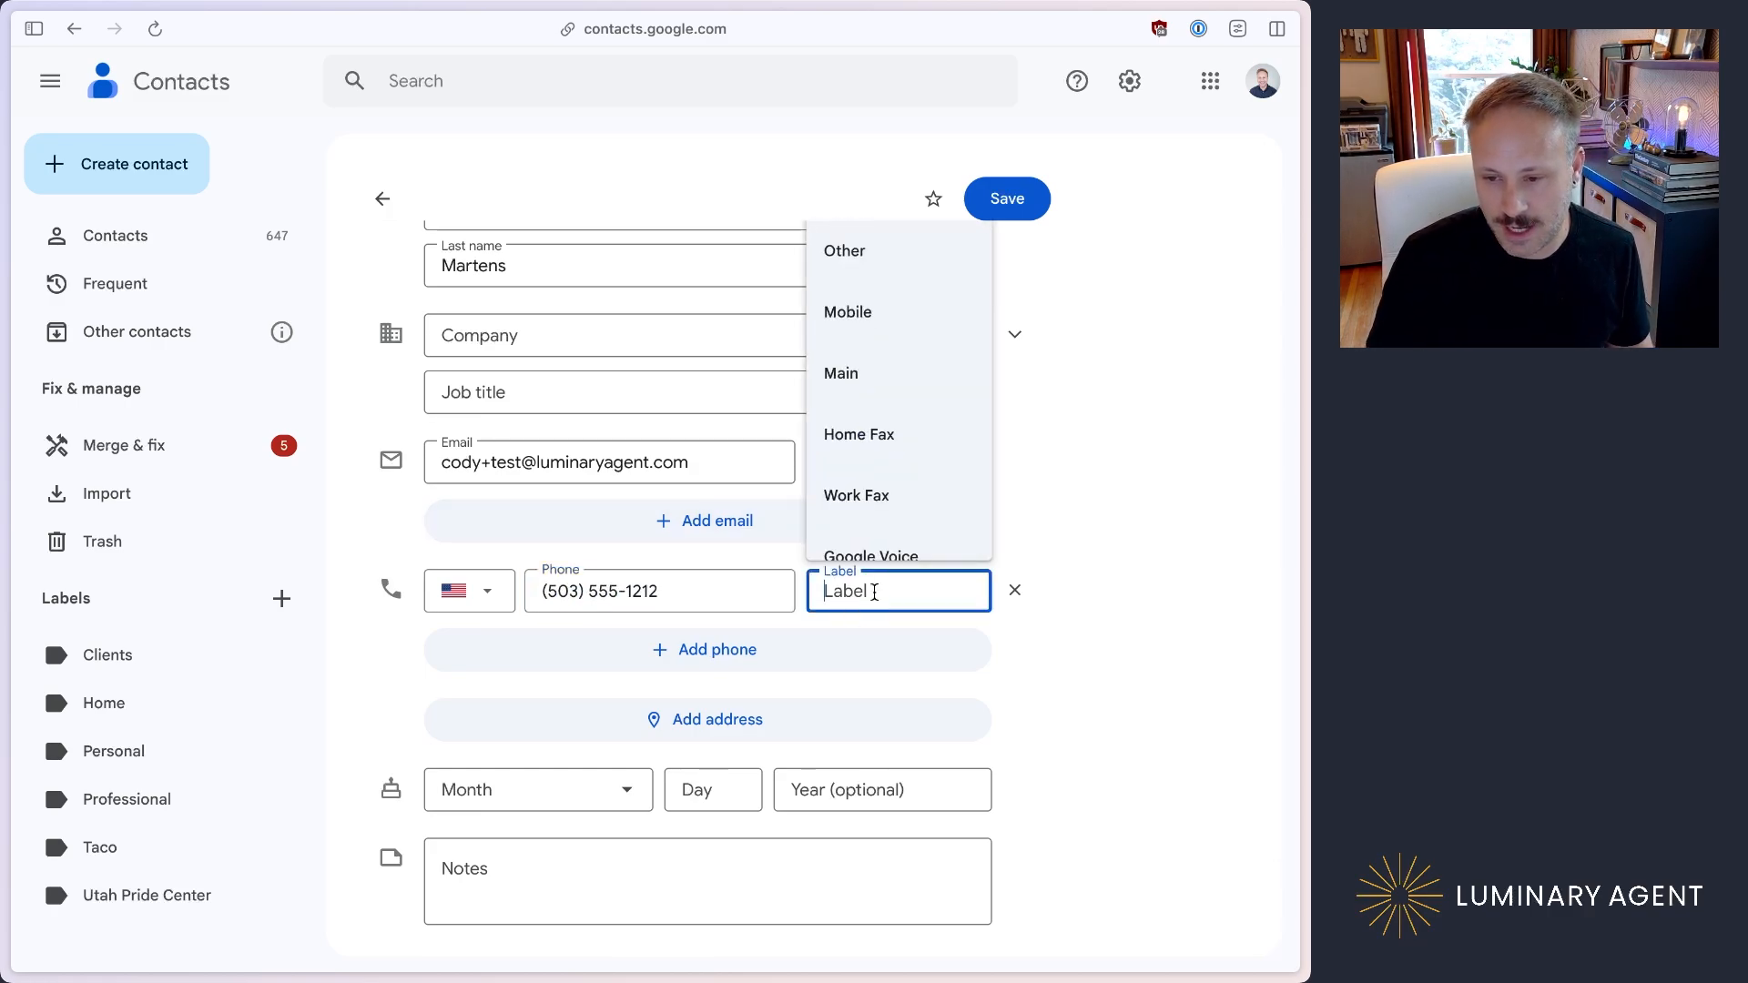
left_click(891, 311)
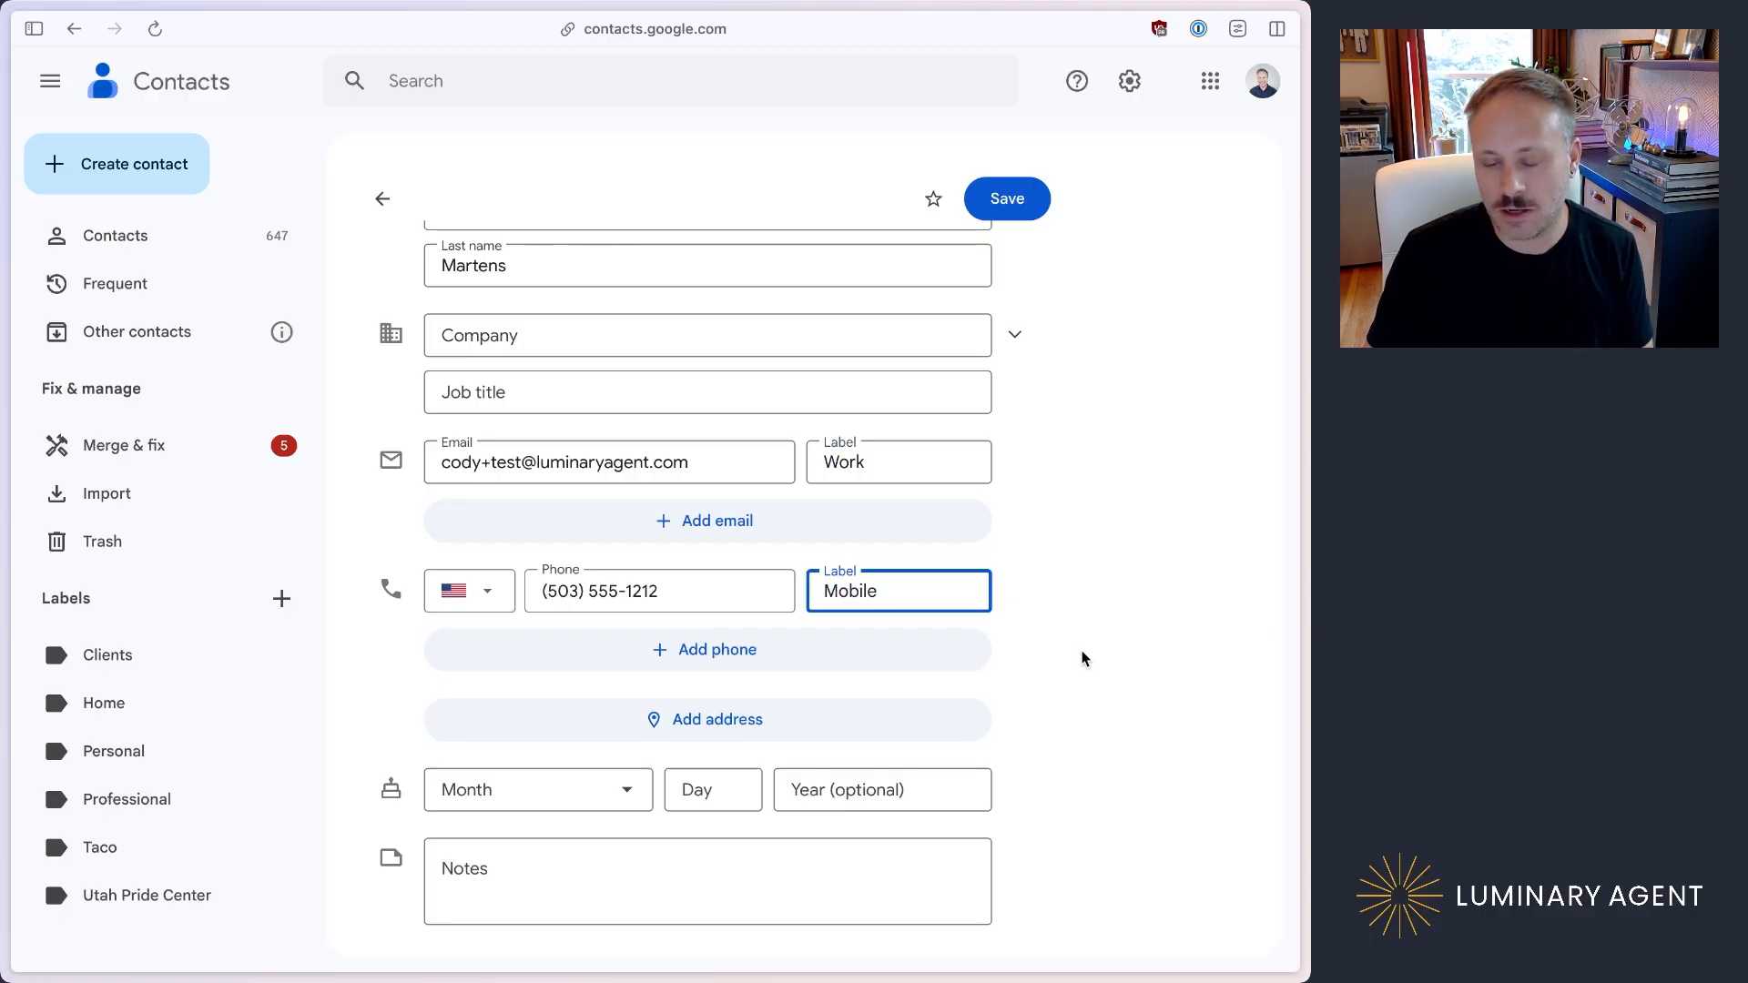
Step: Review the completed contact form and save the new contact
scroll(780, 723, "down", 2)
scroll(780, 721, "up", 5)
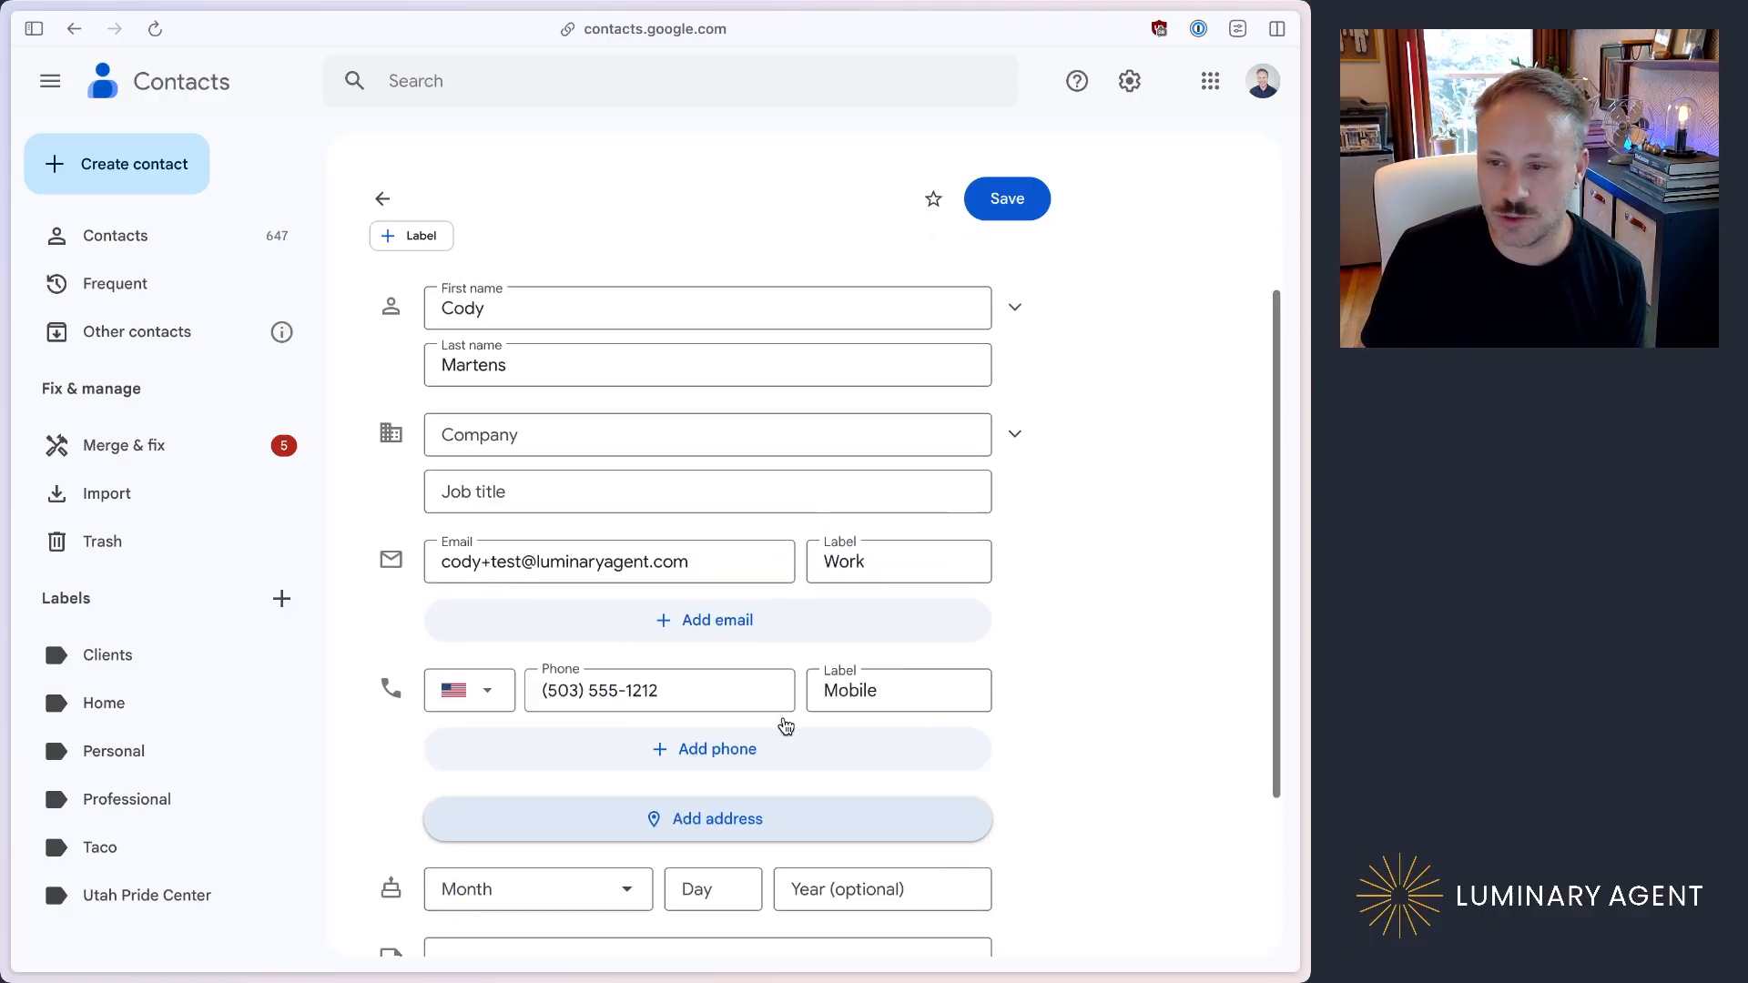
scroll(767, 589, "down", 4)
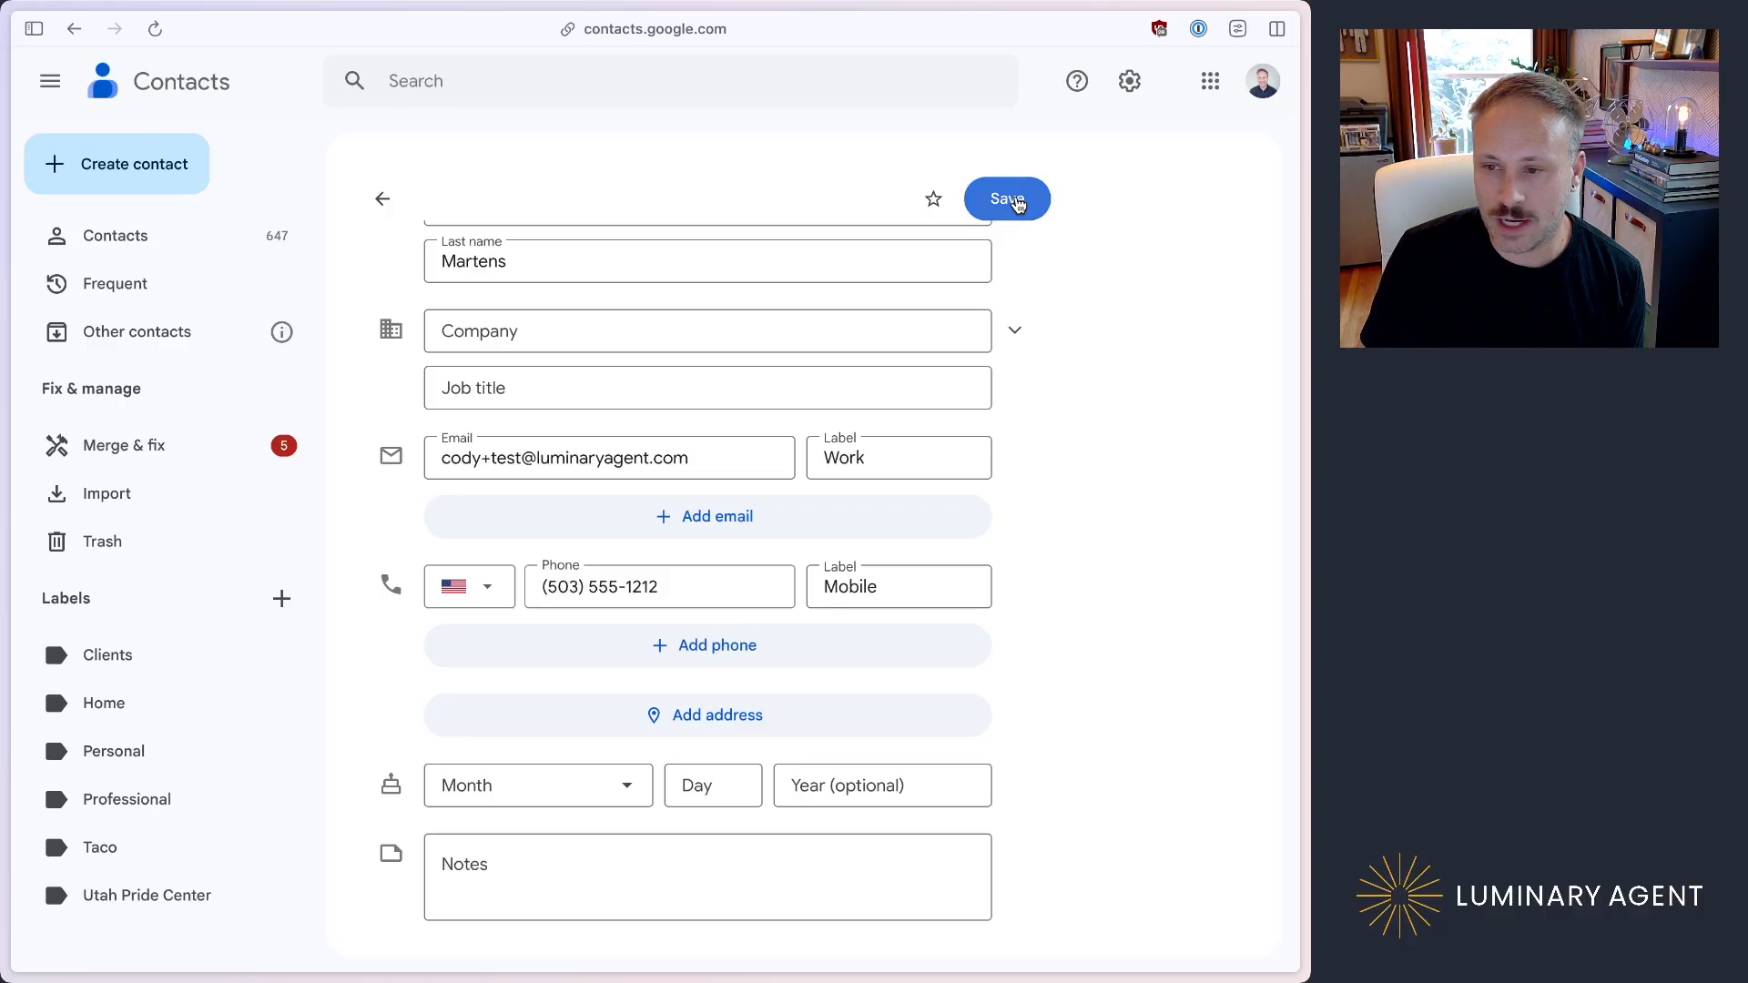
left_click(1016, 200)
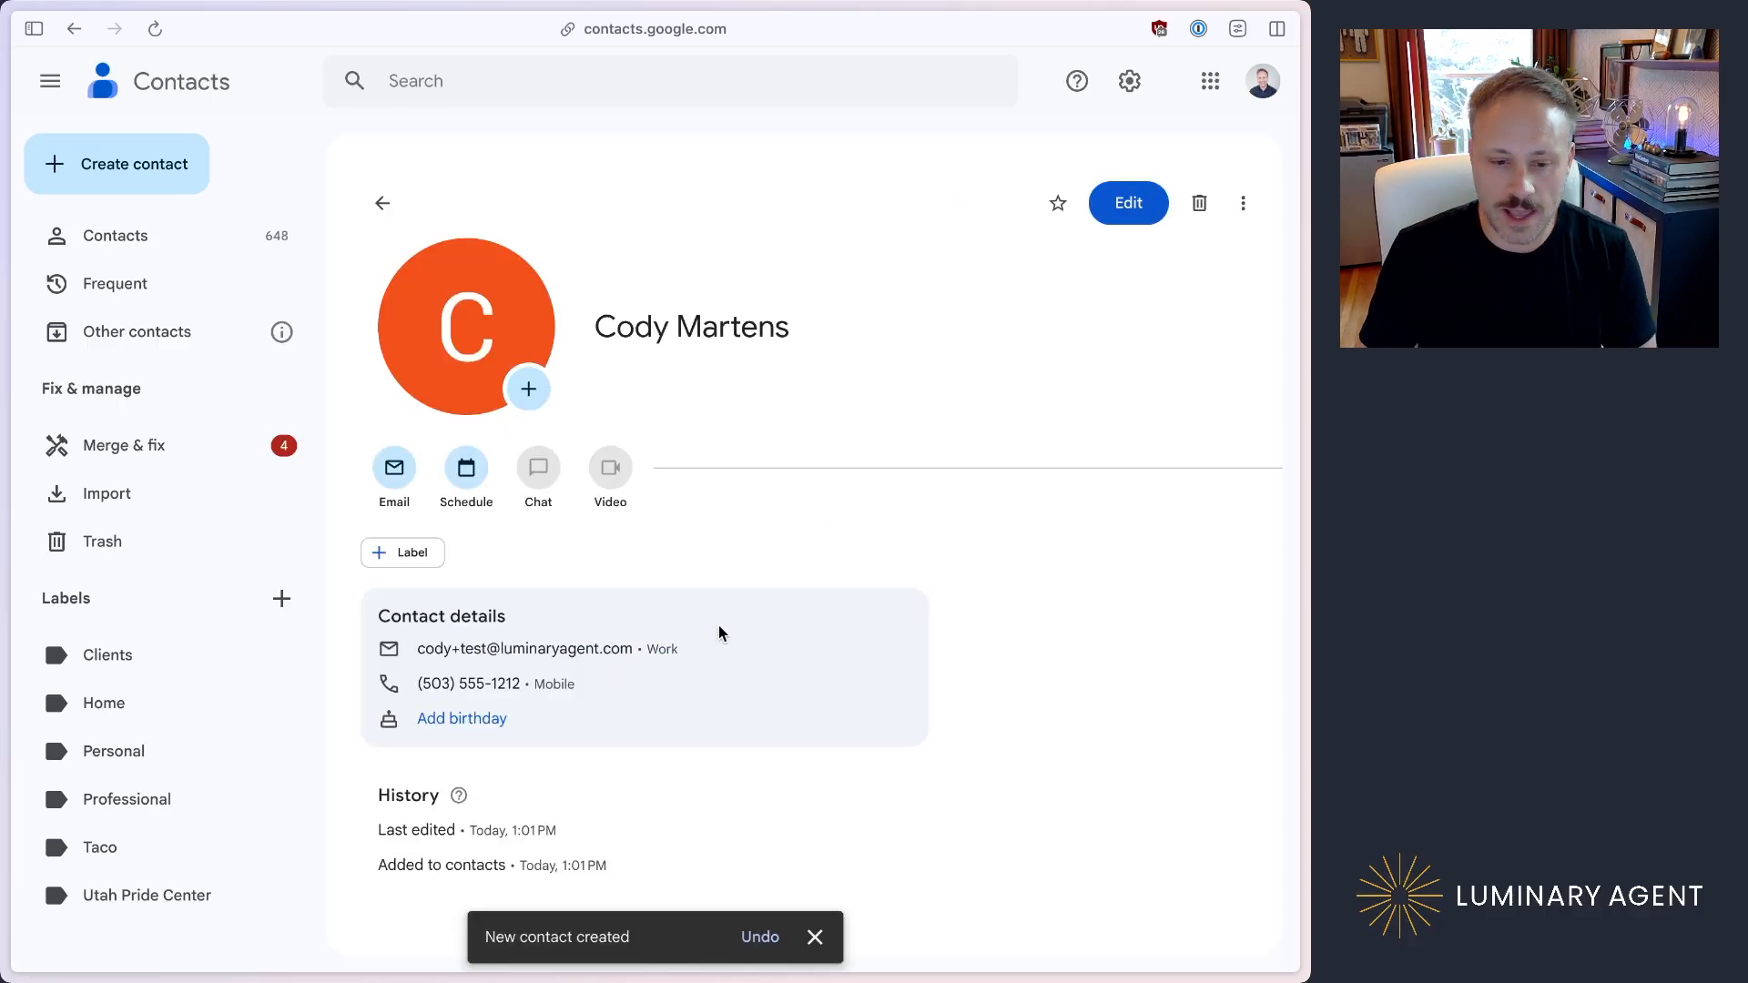
Step: Switch to the Make scenario and run it once
key("ctrl+Tab")
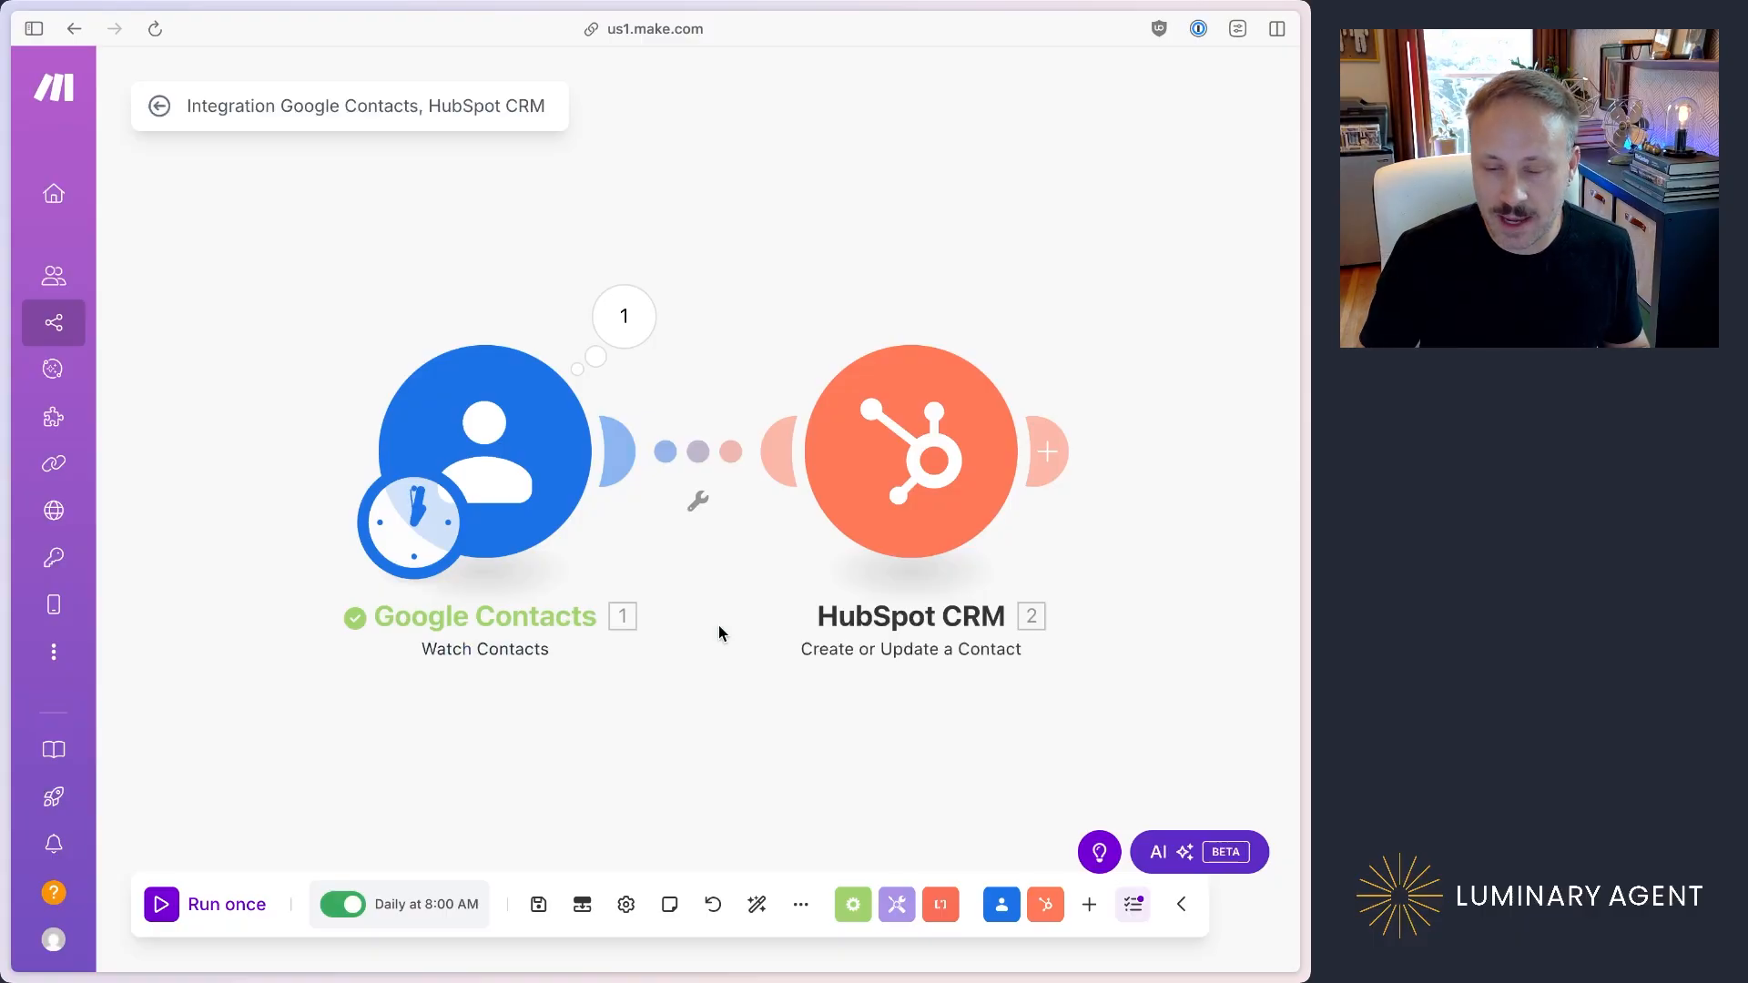
left_click(161, 907)
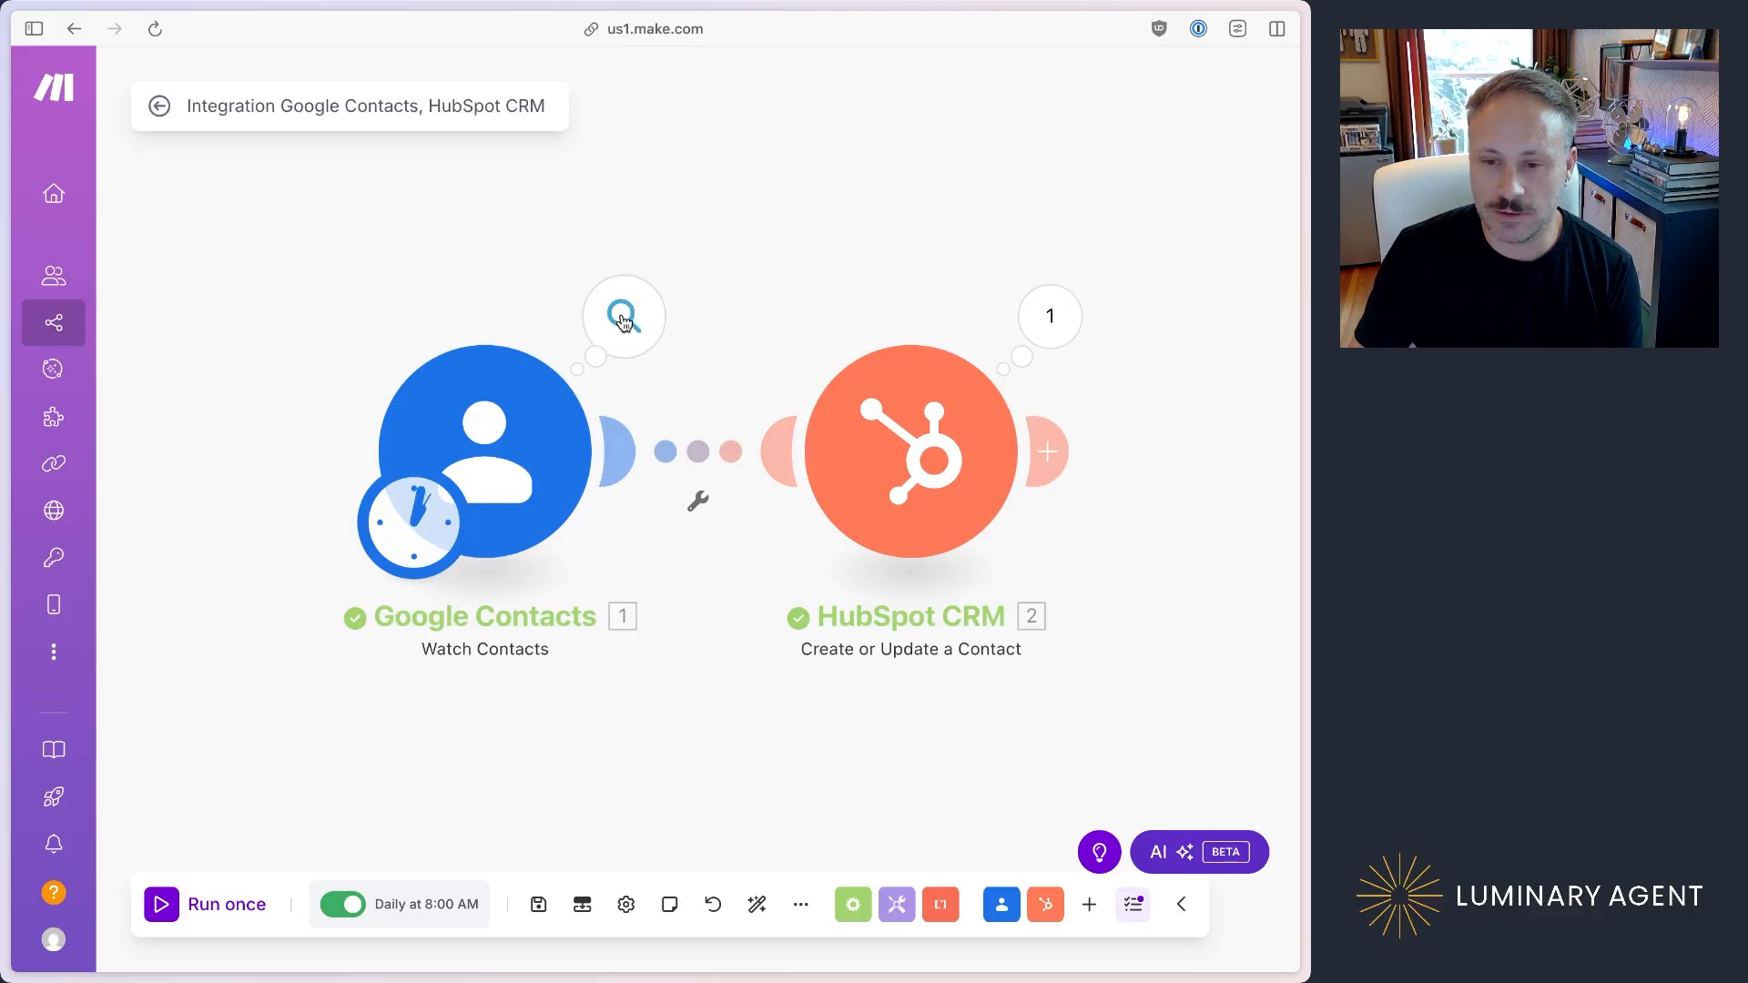
Step: Inspect the Google Contacts module's output bundle, including the contact's email addresses and phone numbers
left_click(623, 321)
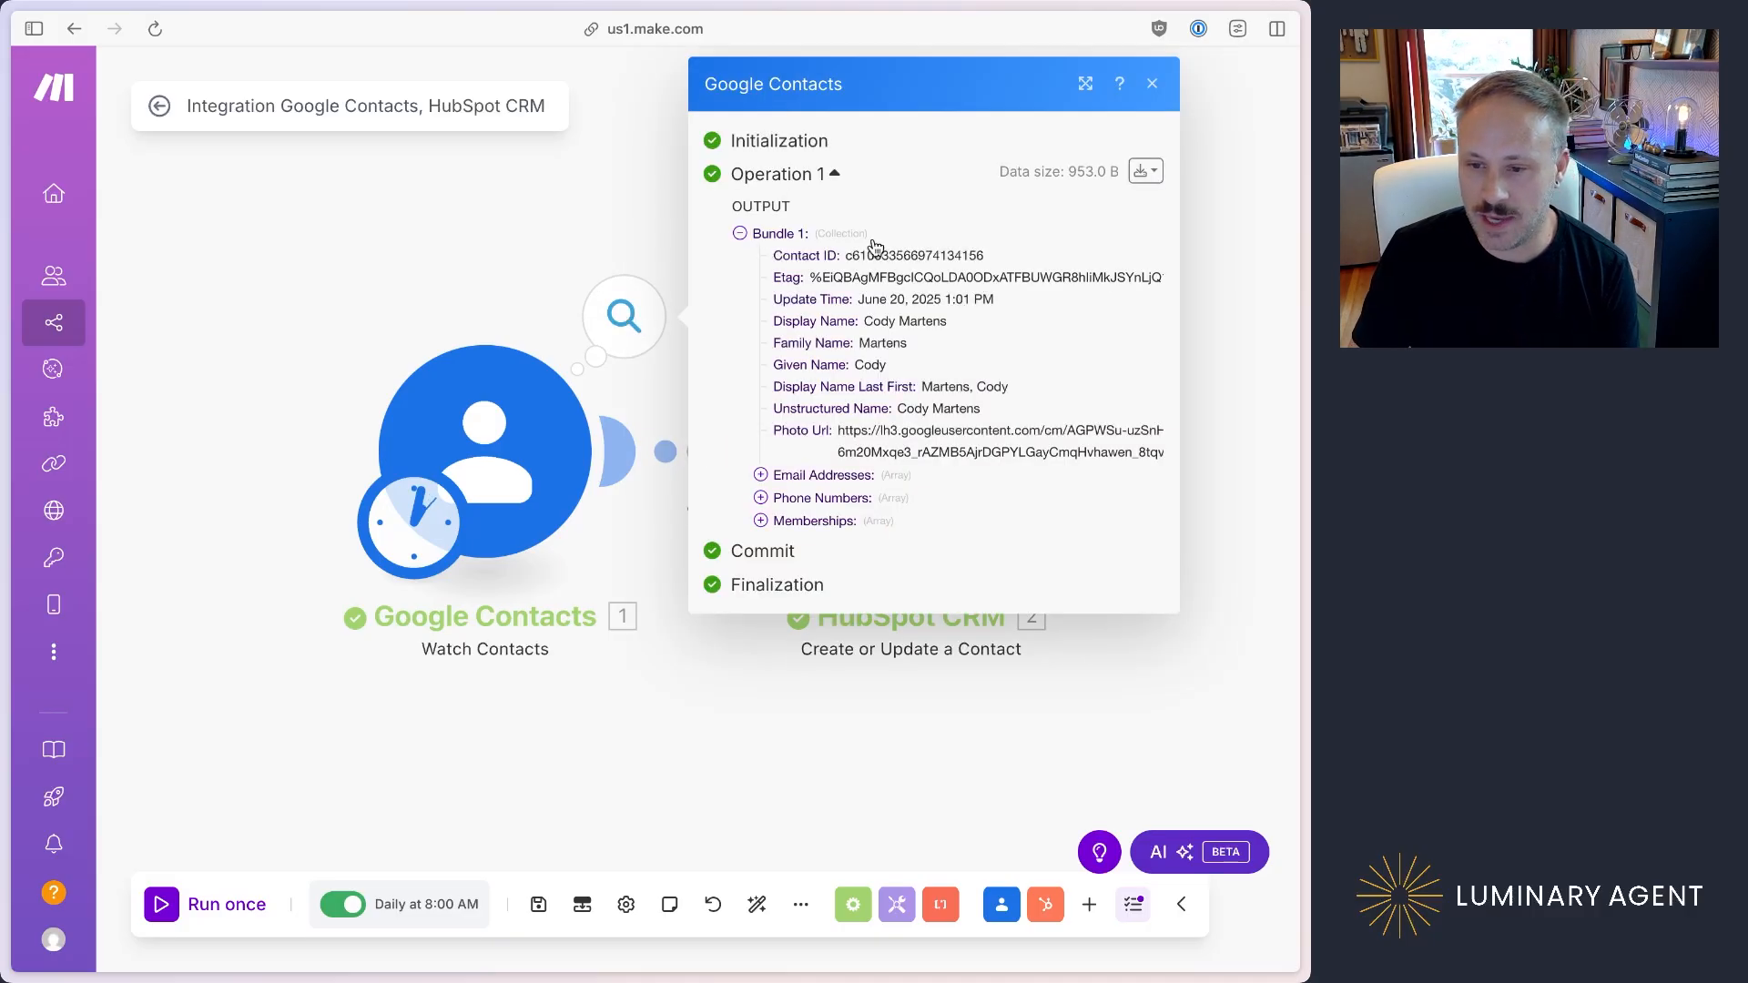
left_click(761, 476)
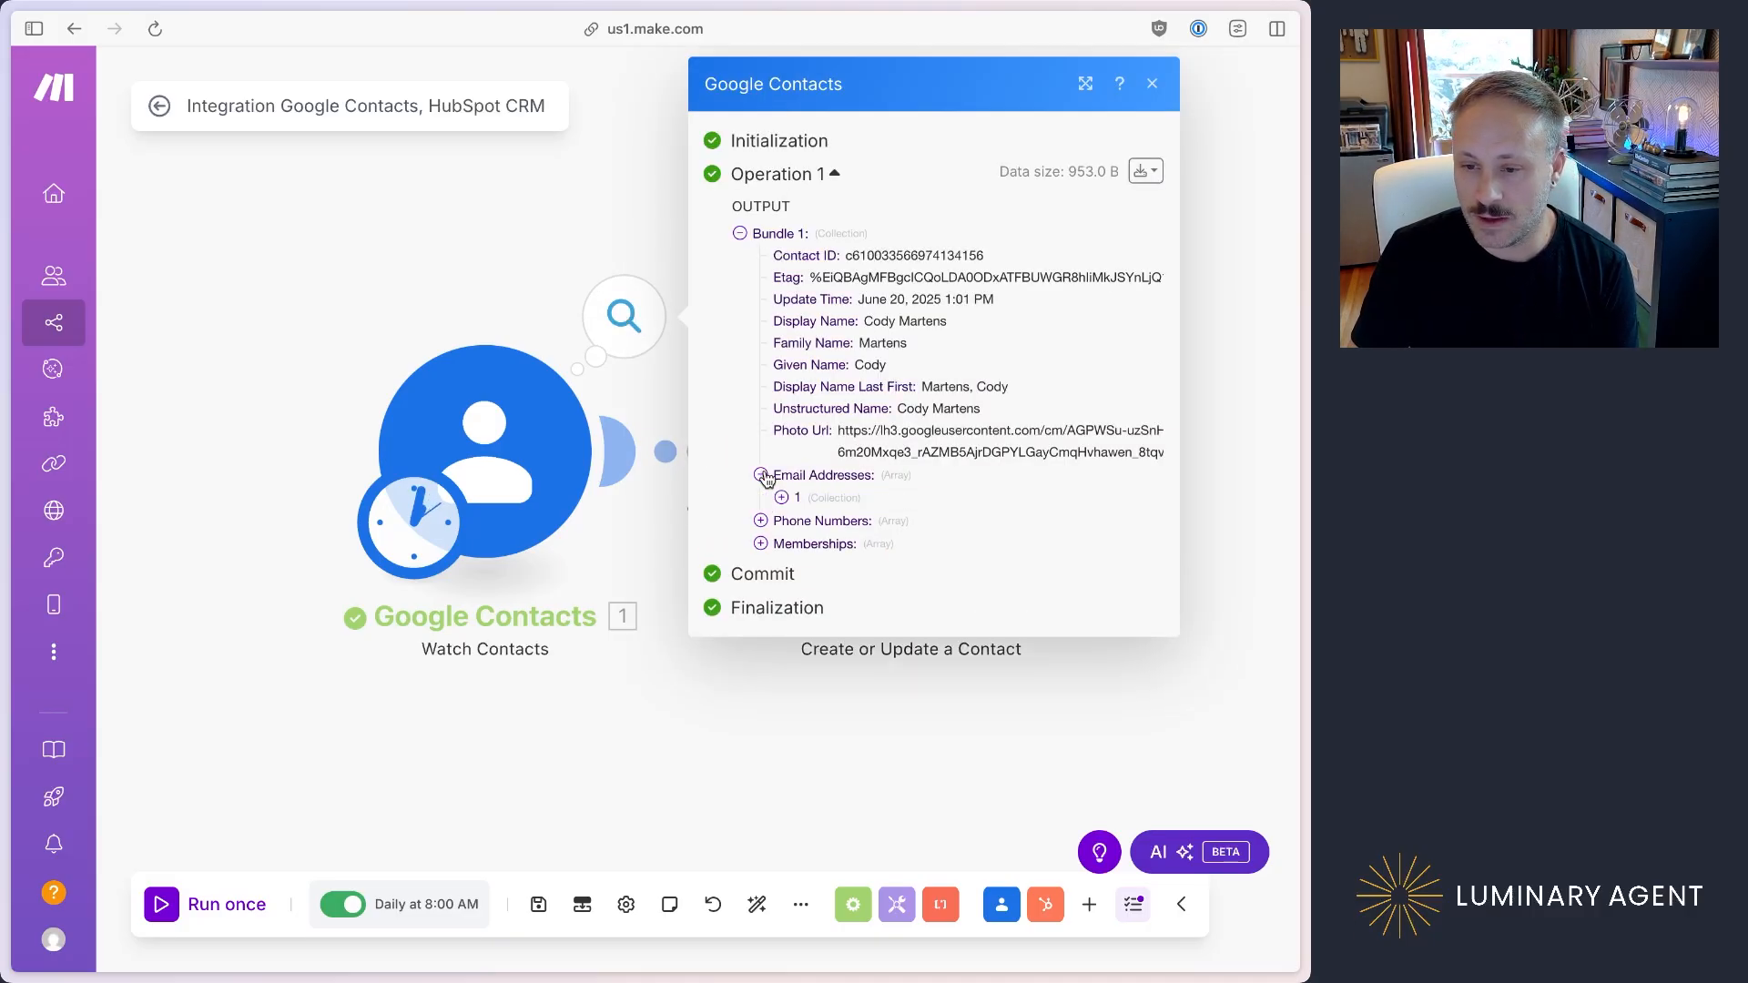
left_click(761, 521)
left_click(781, 497)
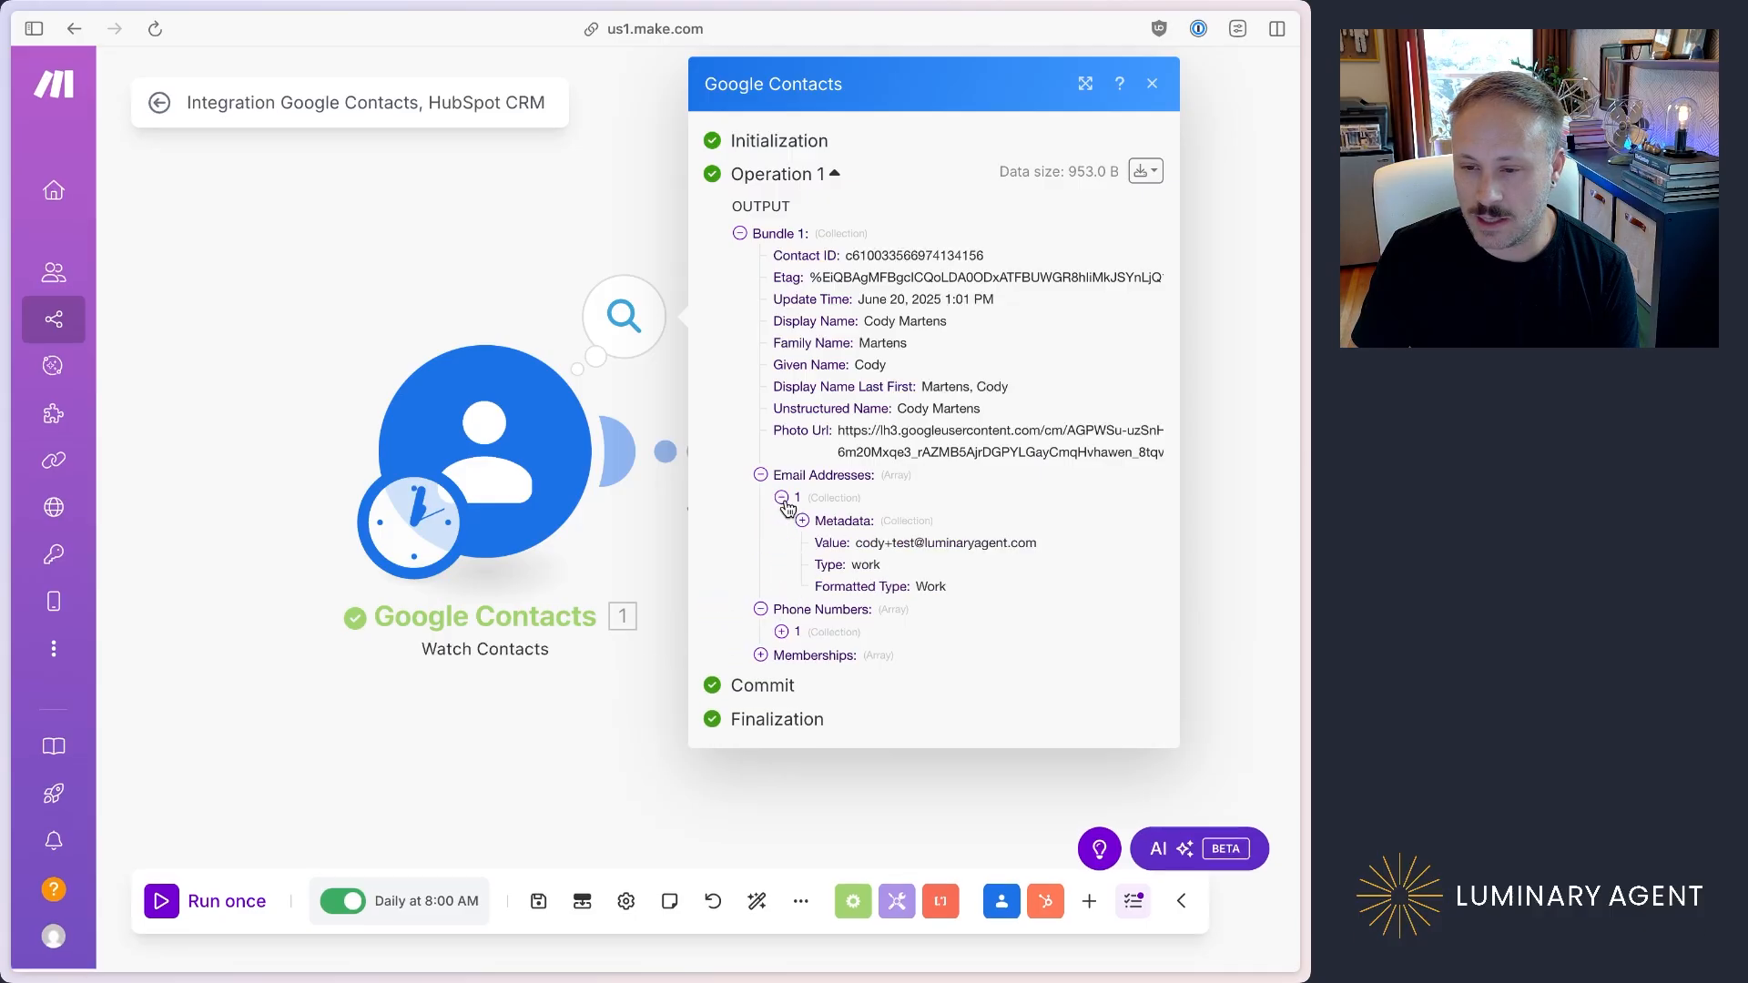
left_click(780, 631)
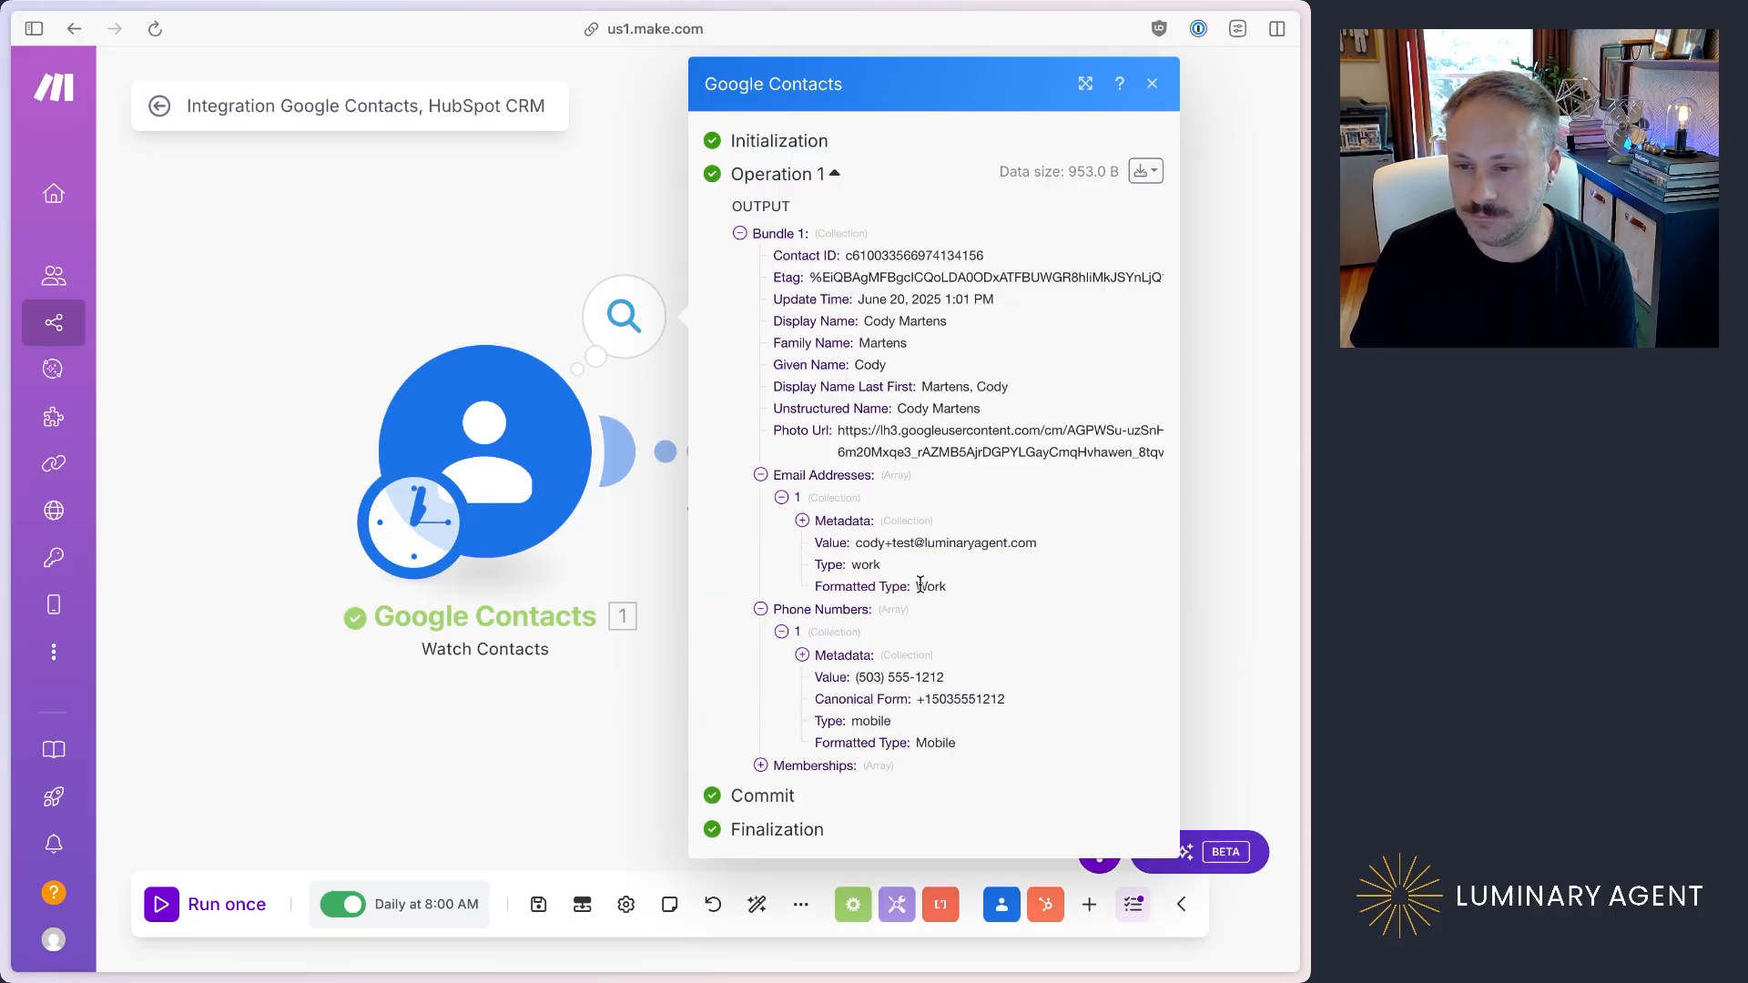
left_click(658, 579)
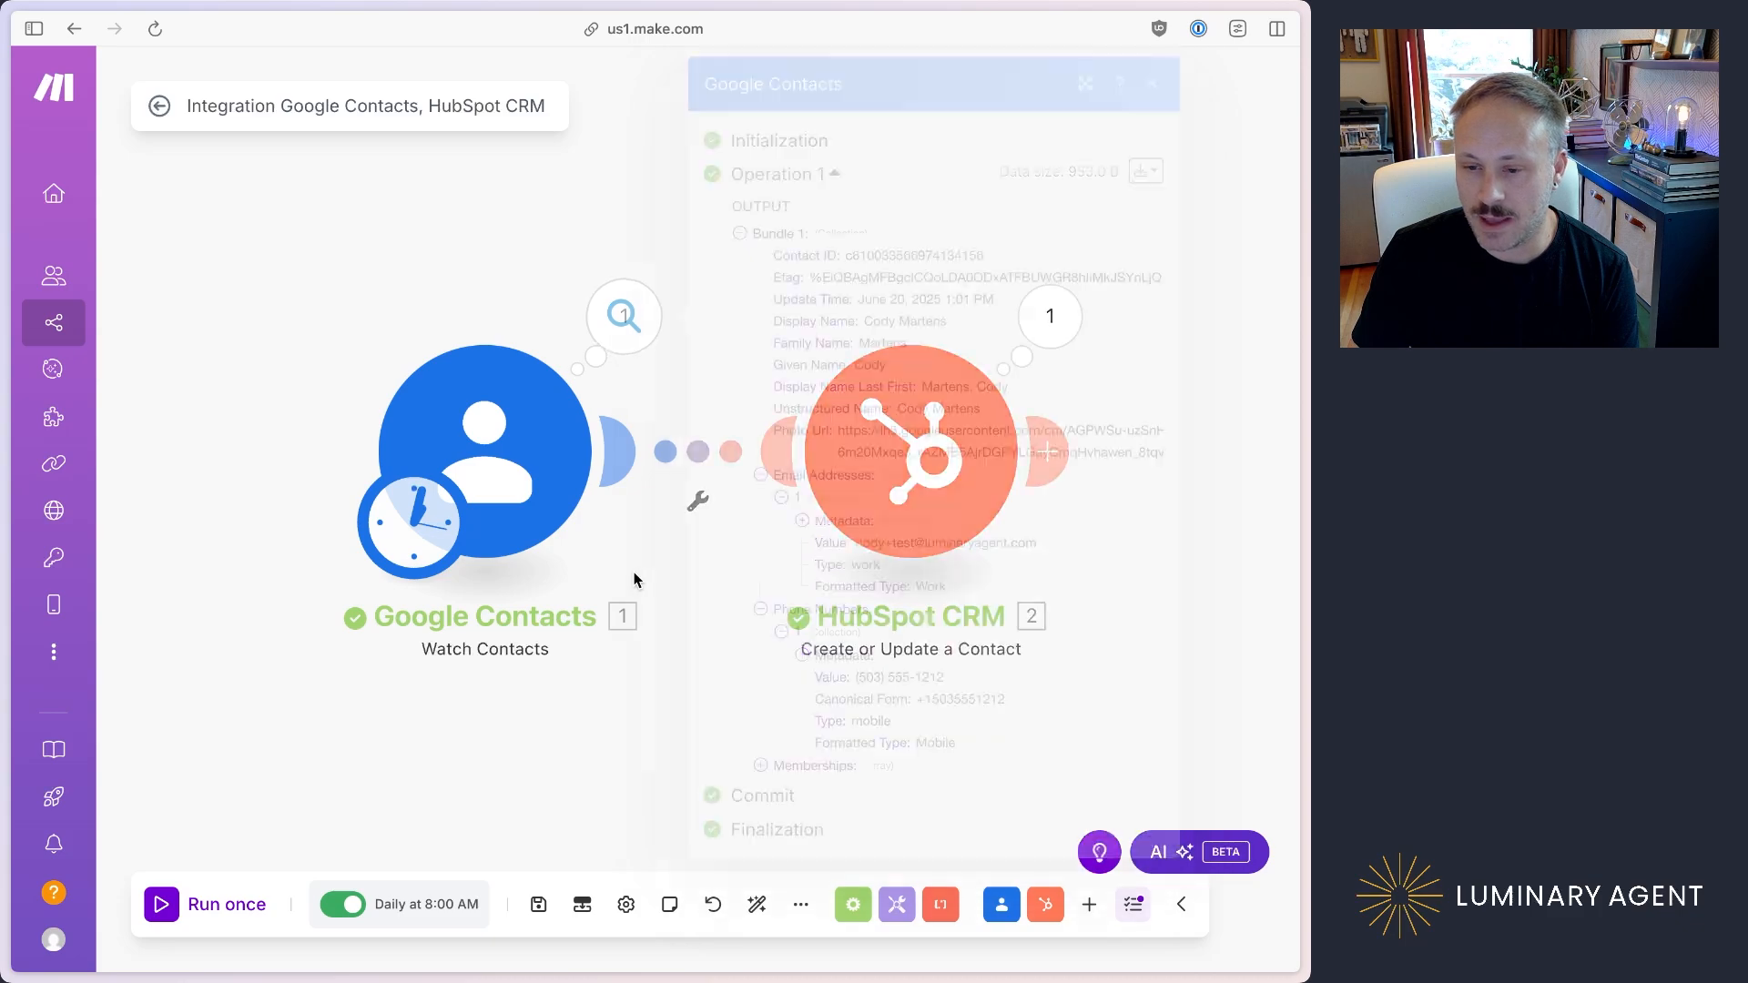
left_click(624, 316)
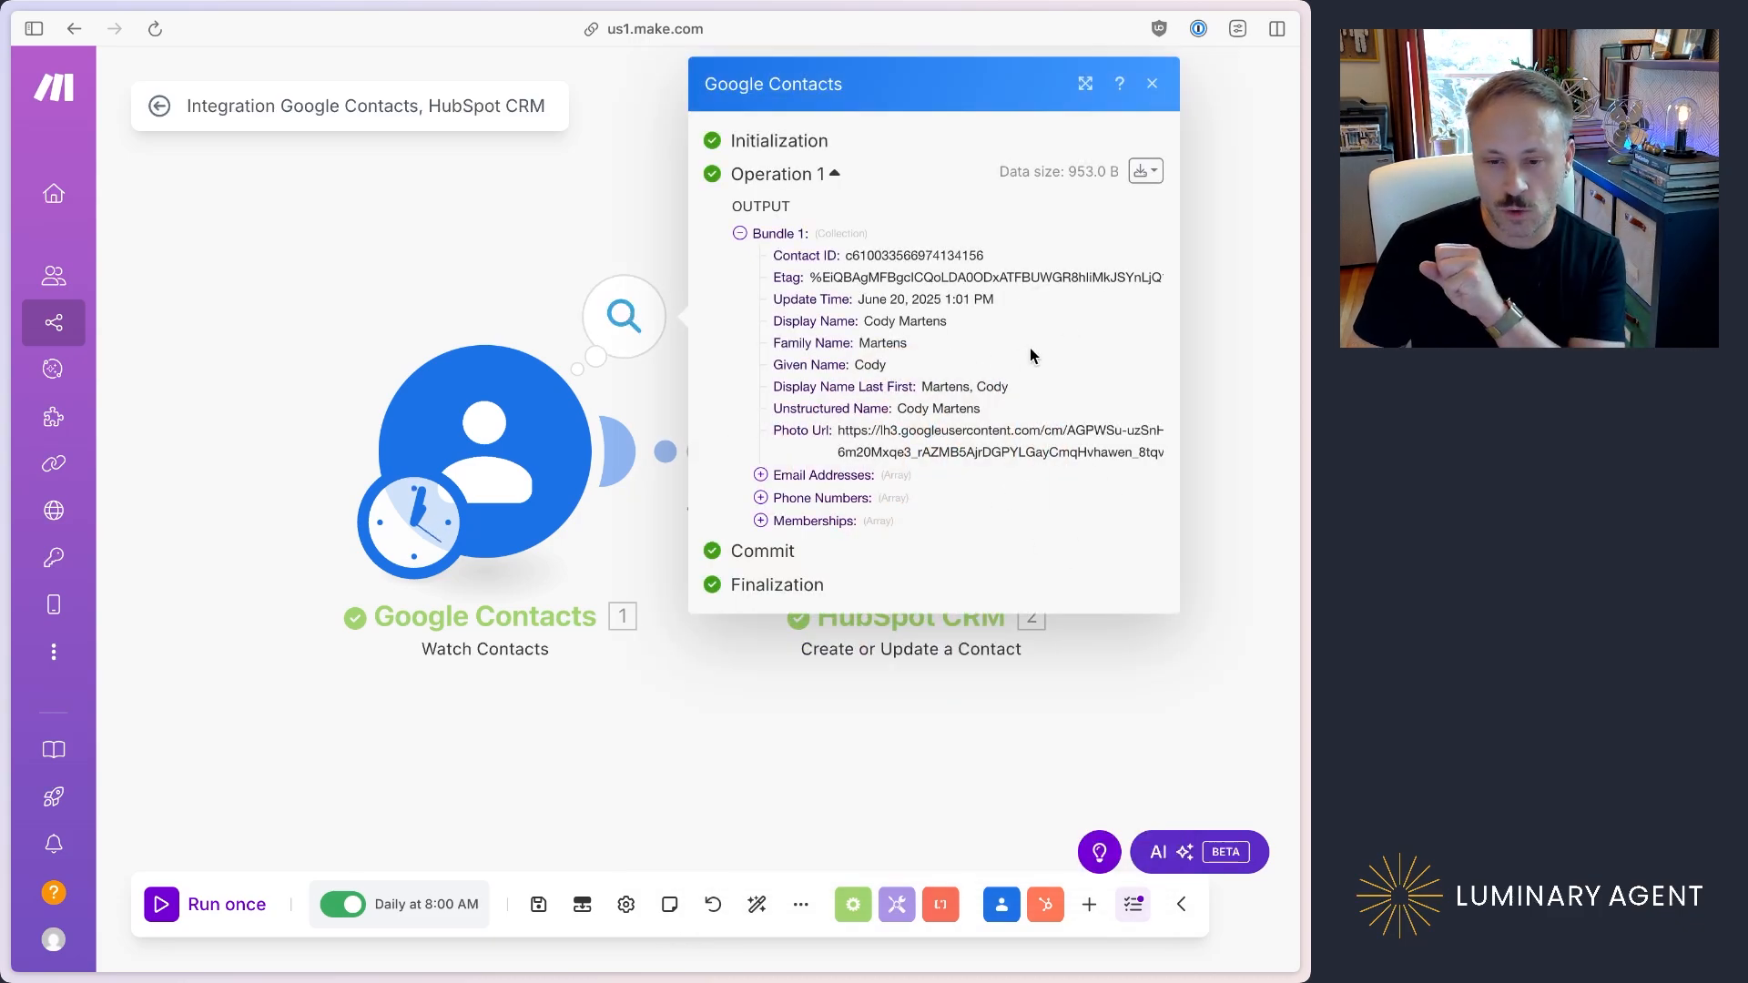
left_click(713, 703)
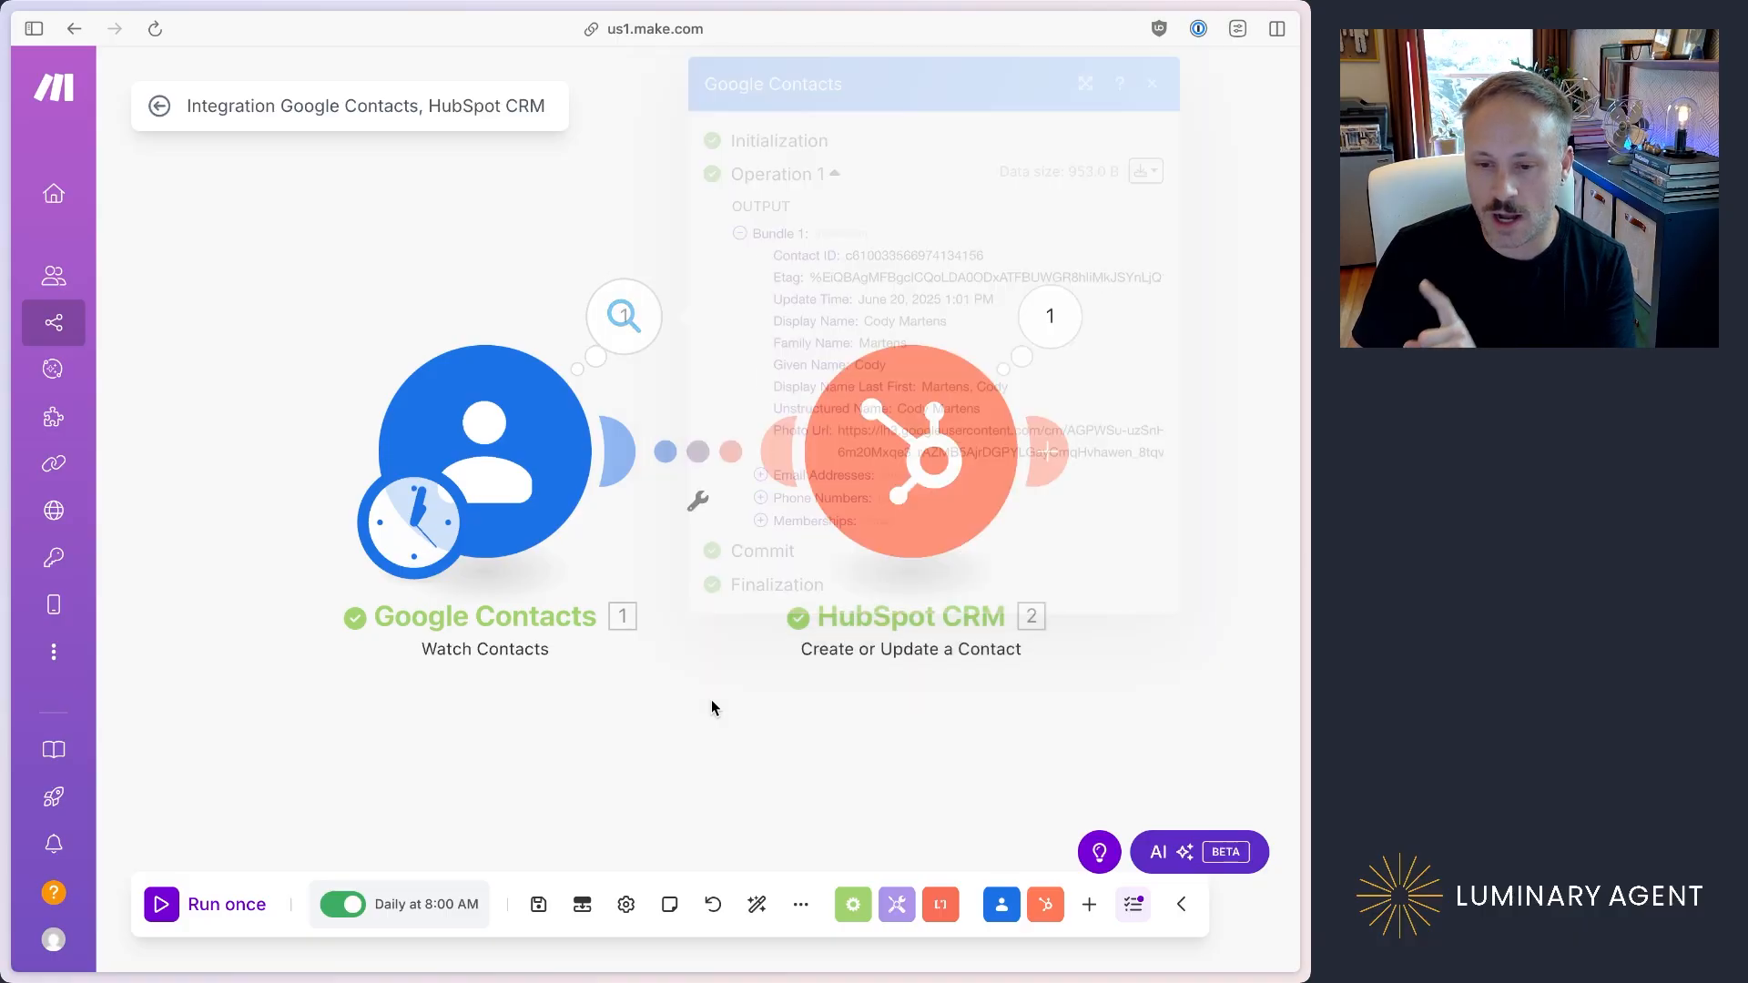
Step: Examine the HubSpot CRM module's output properties, checking the contact's first name, email, phone number and last name
left_click(1048, 317)
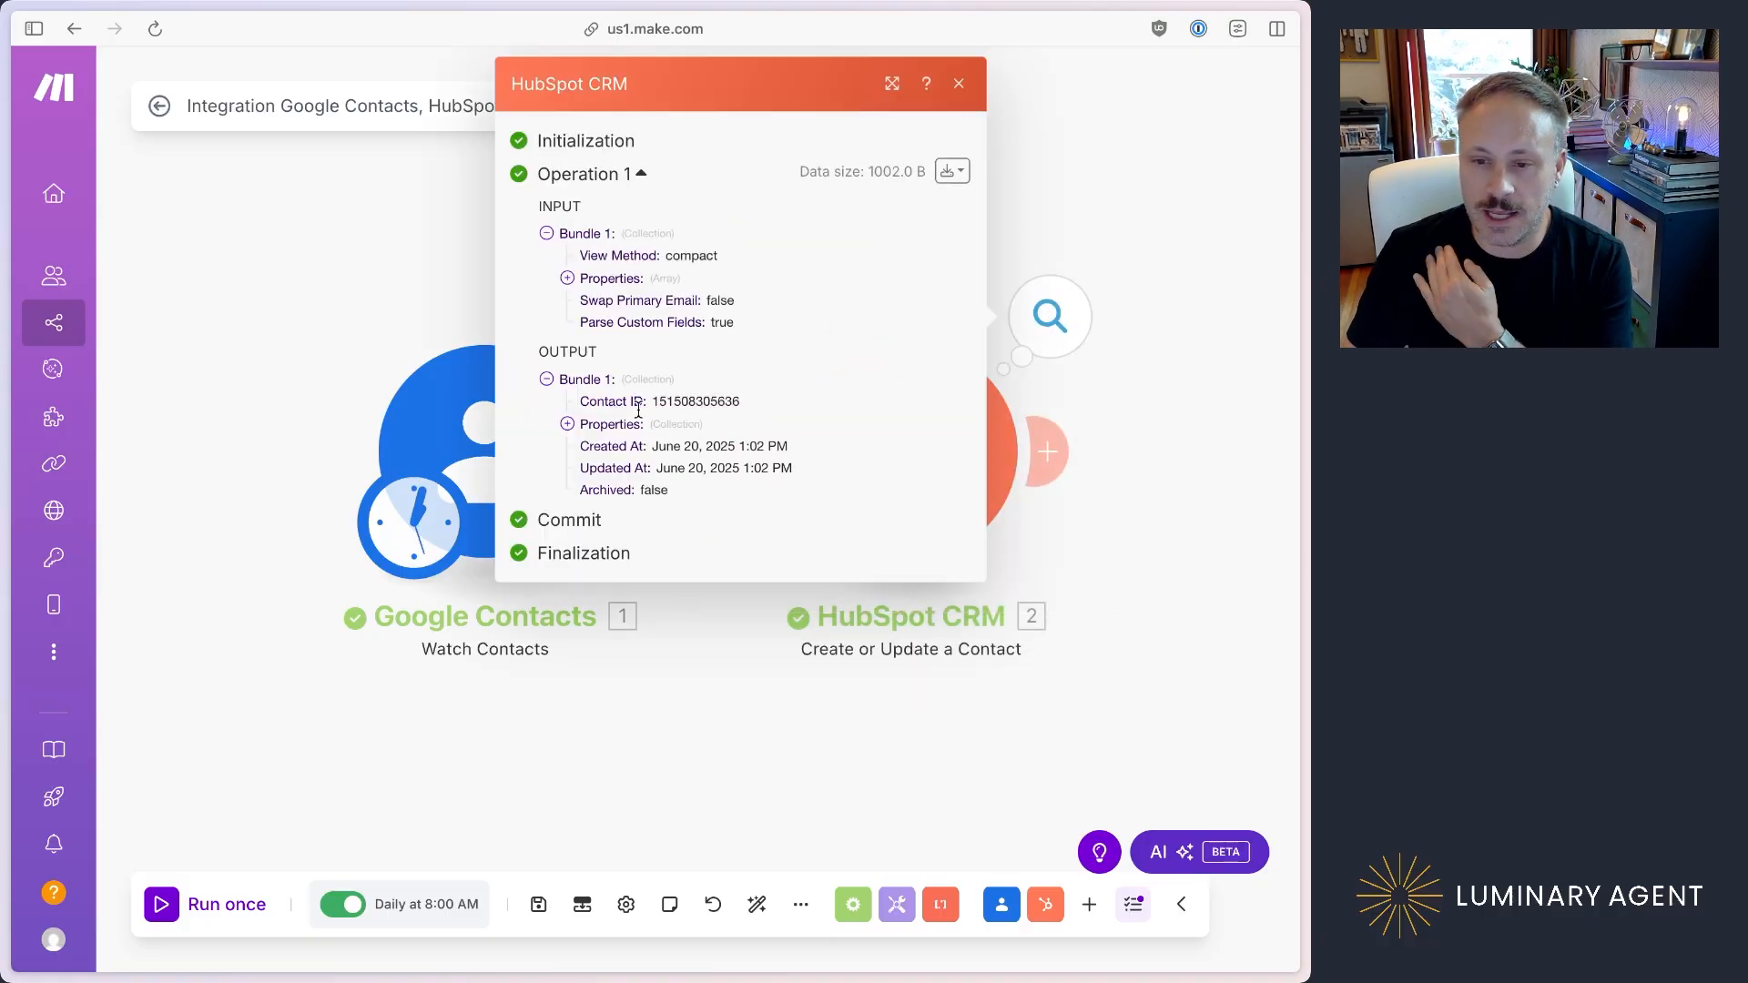
left_click(567, 425)
scroll(734, 512, "down", 5)
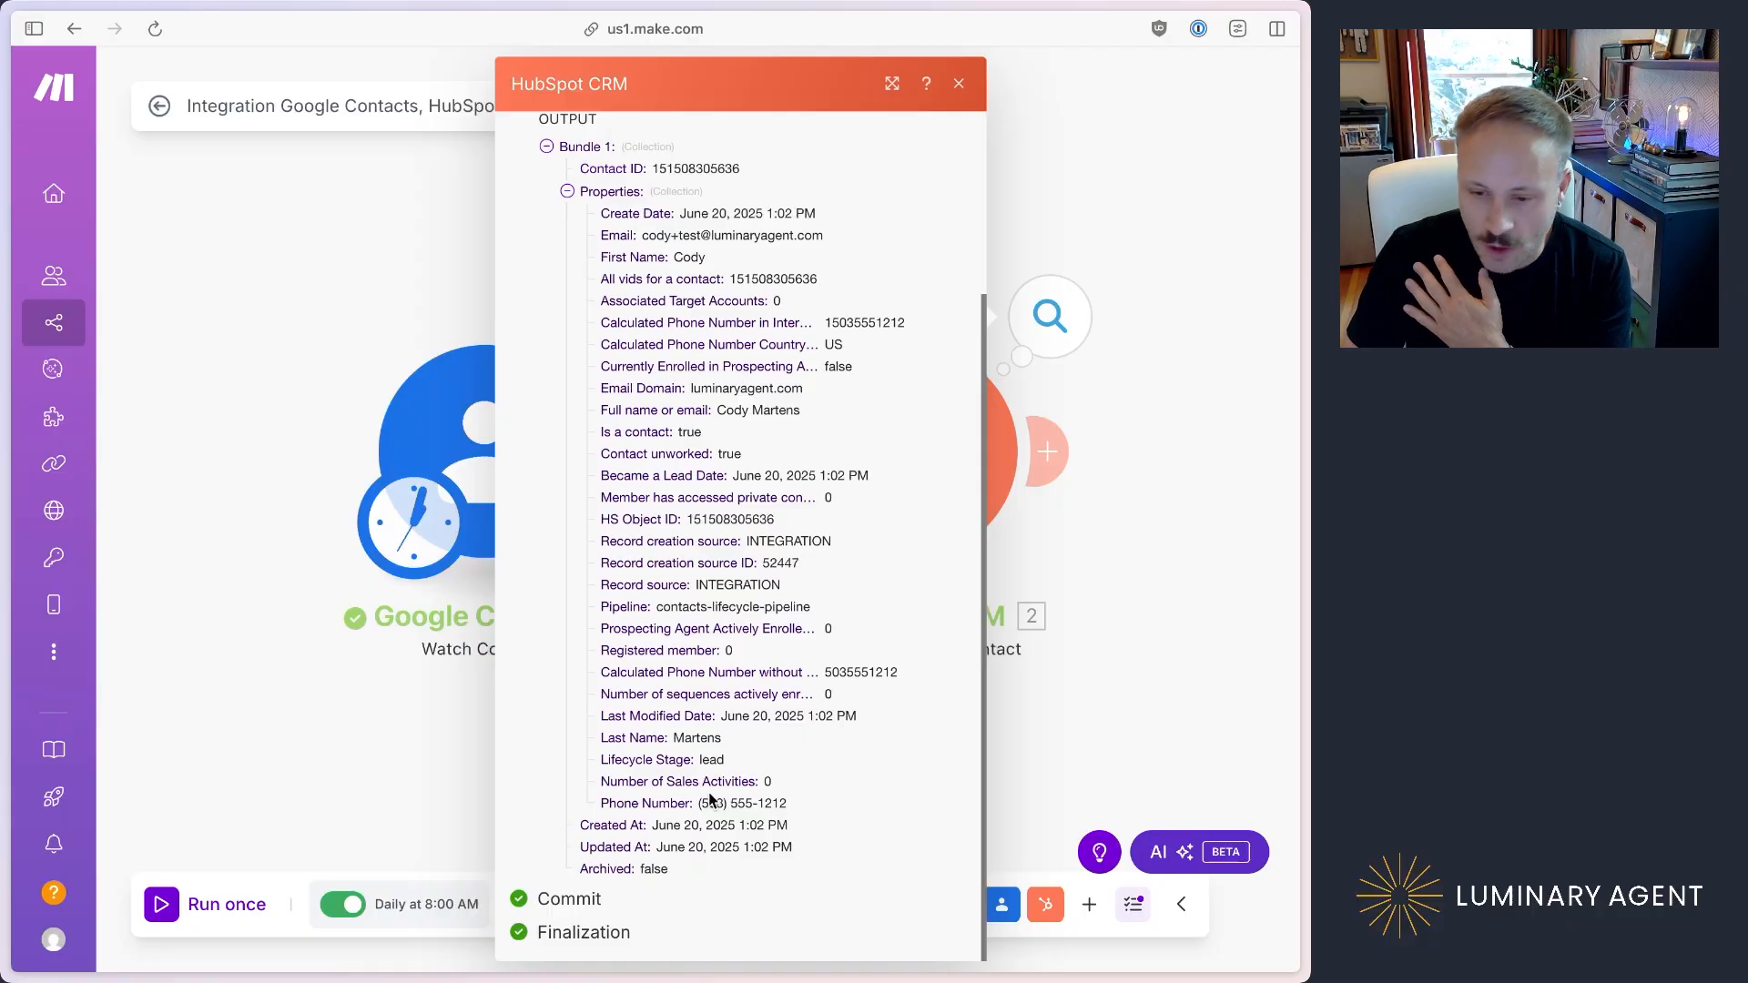
double_click(689, 257)
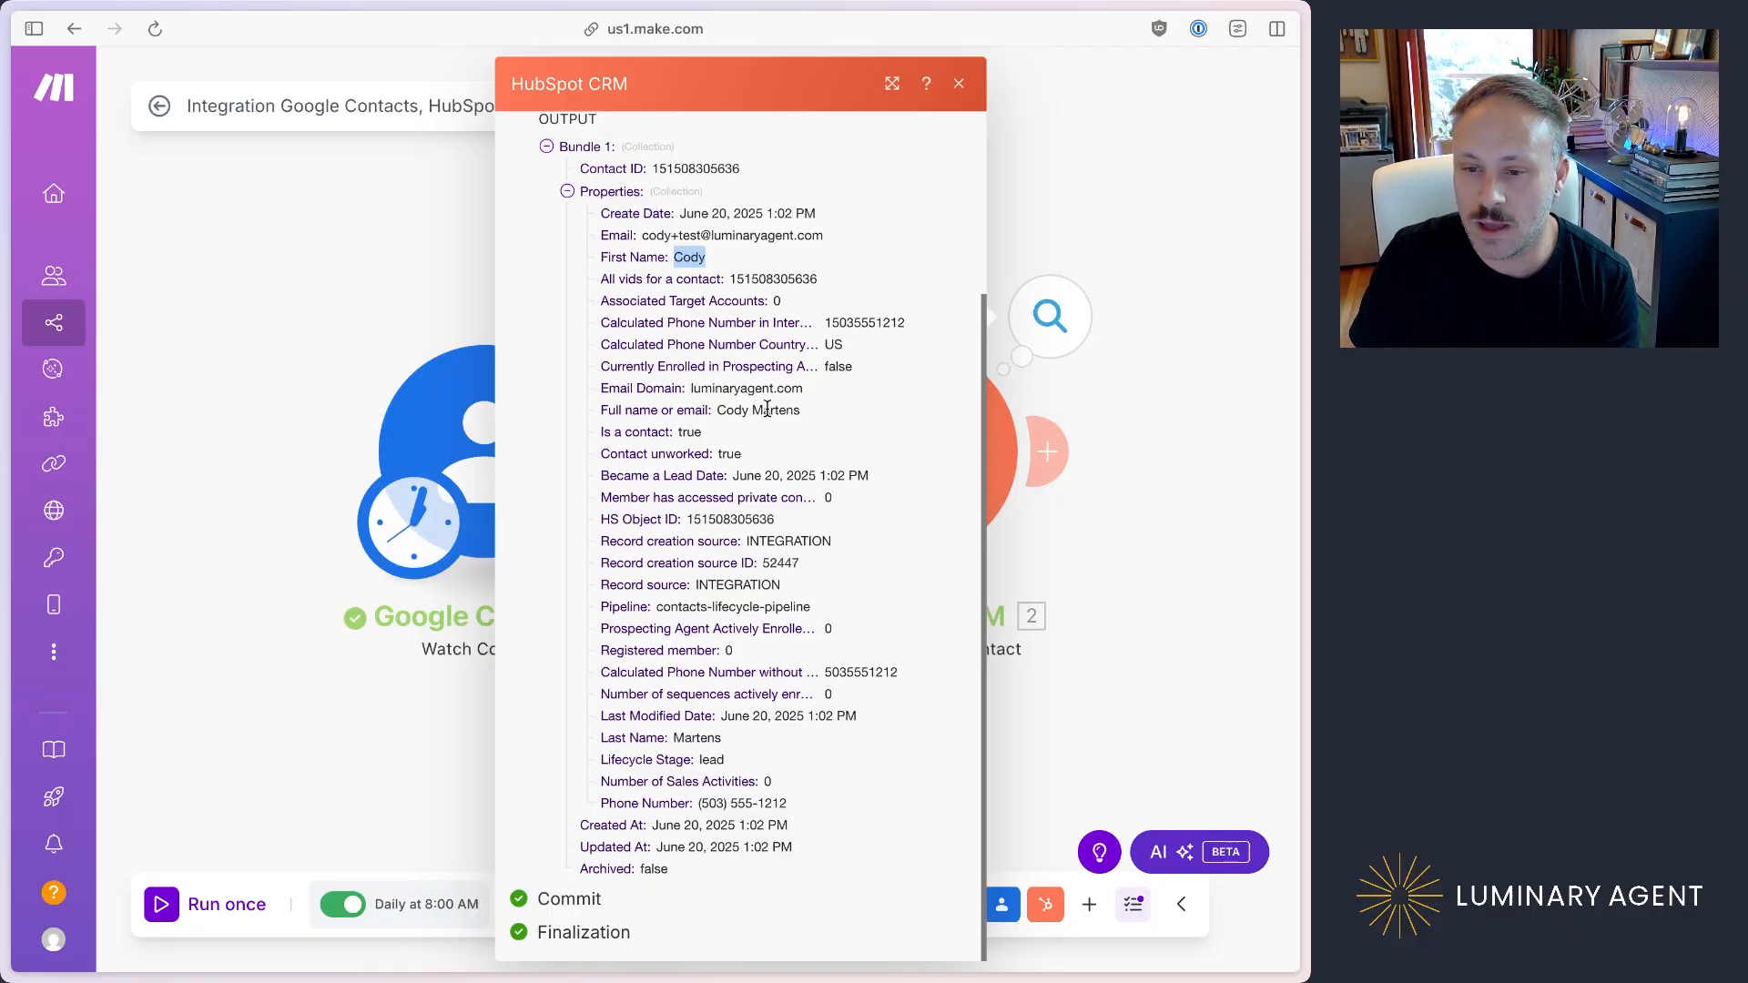
triple_click(707, 234)
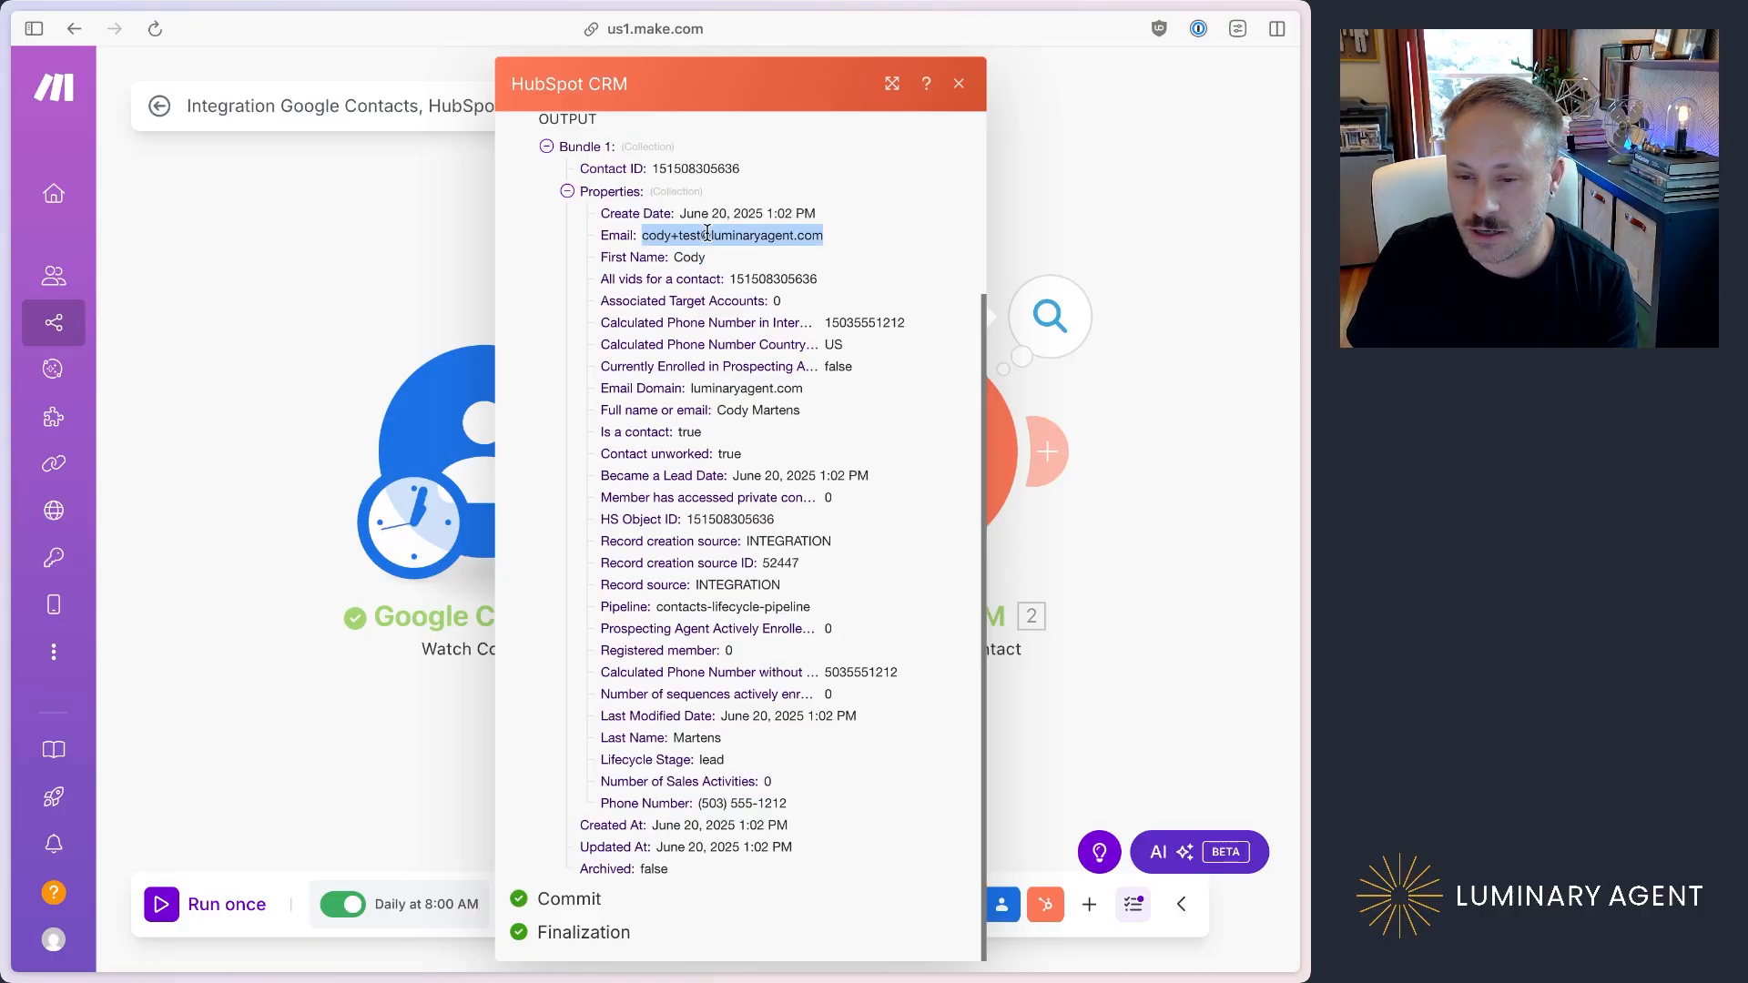
triple_click(743, 803)
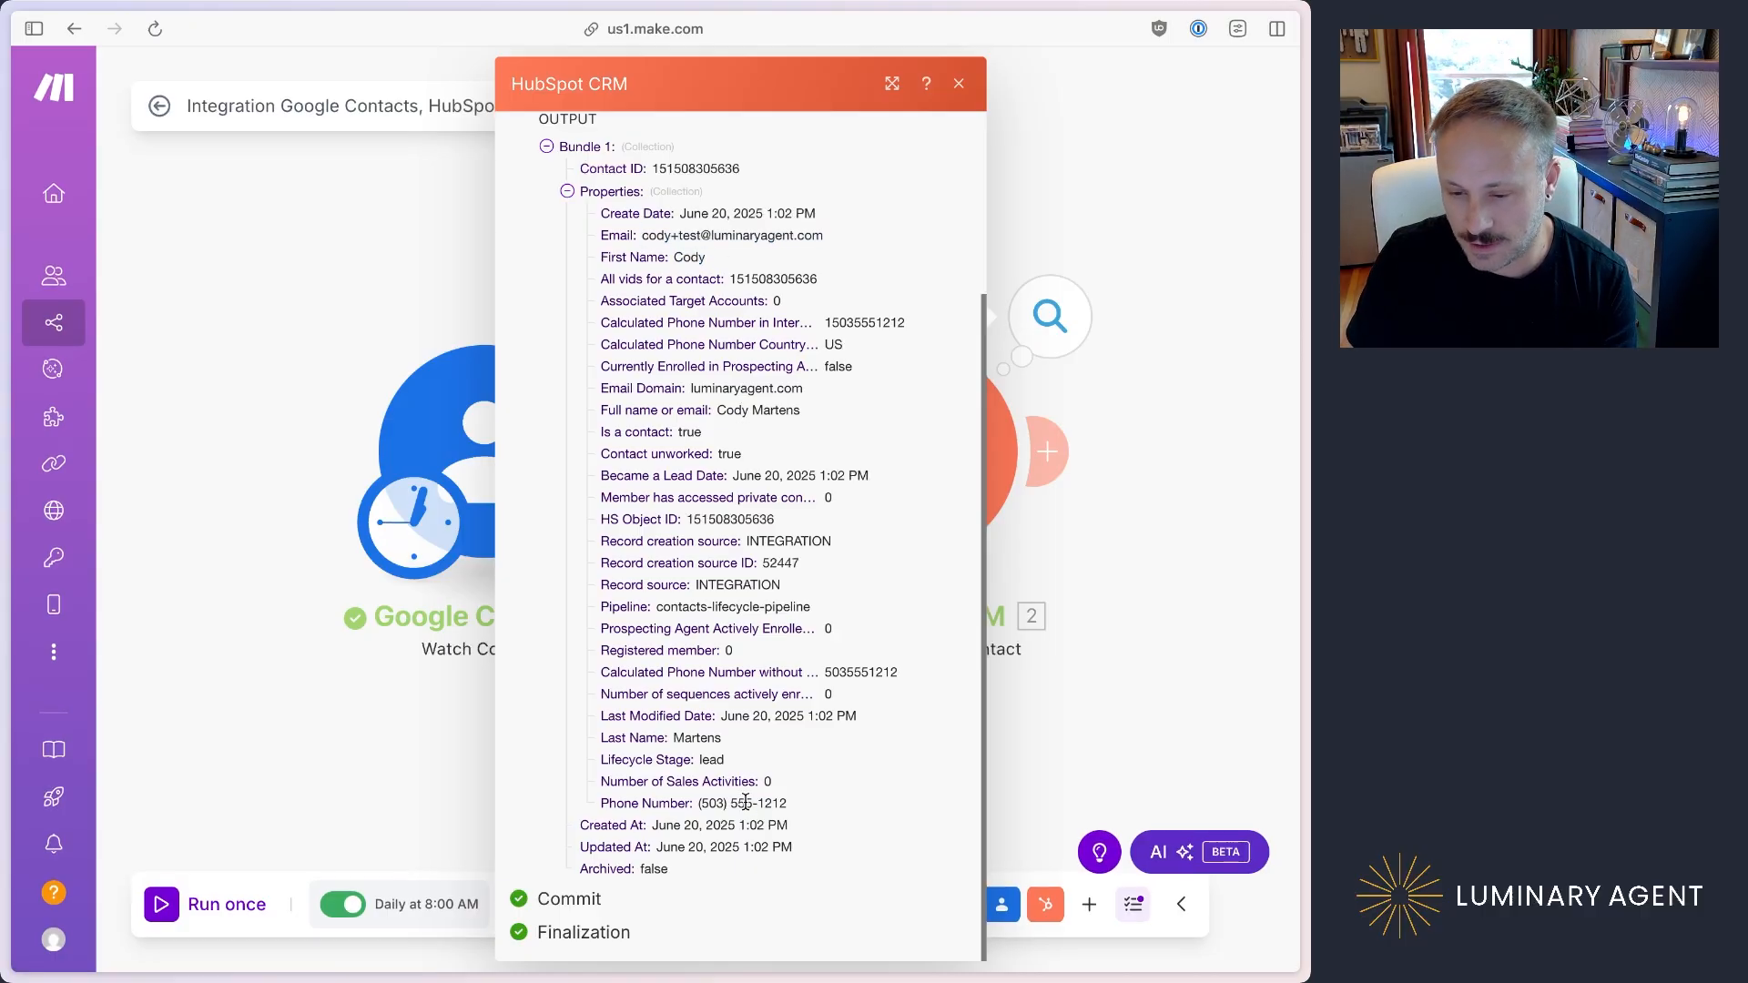
double_click(696, 737)
left_click(770, 755)
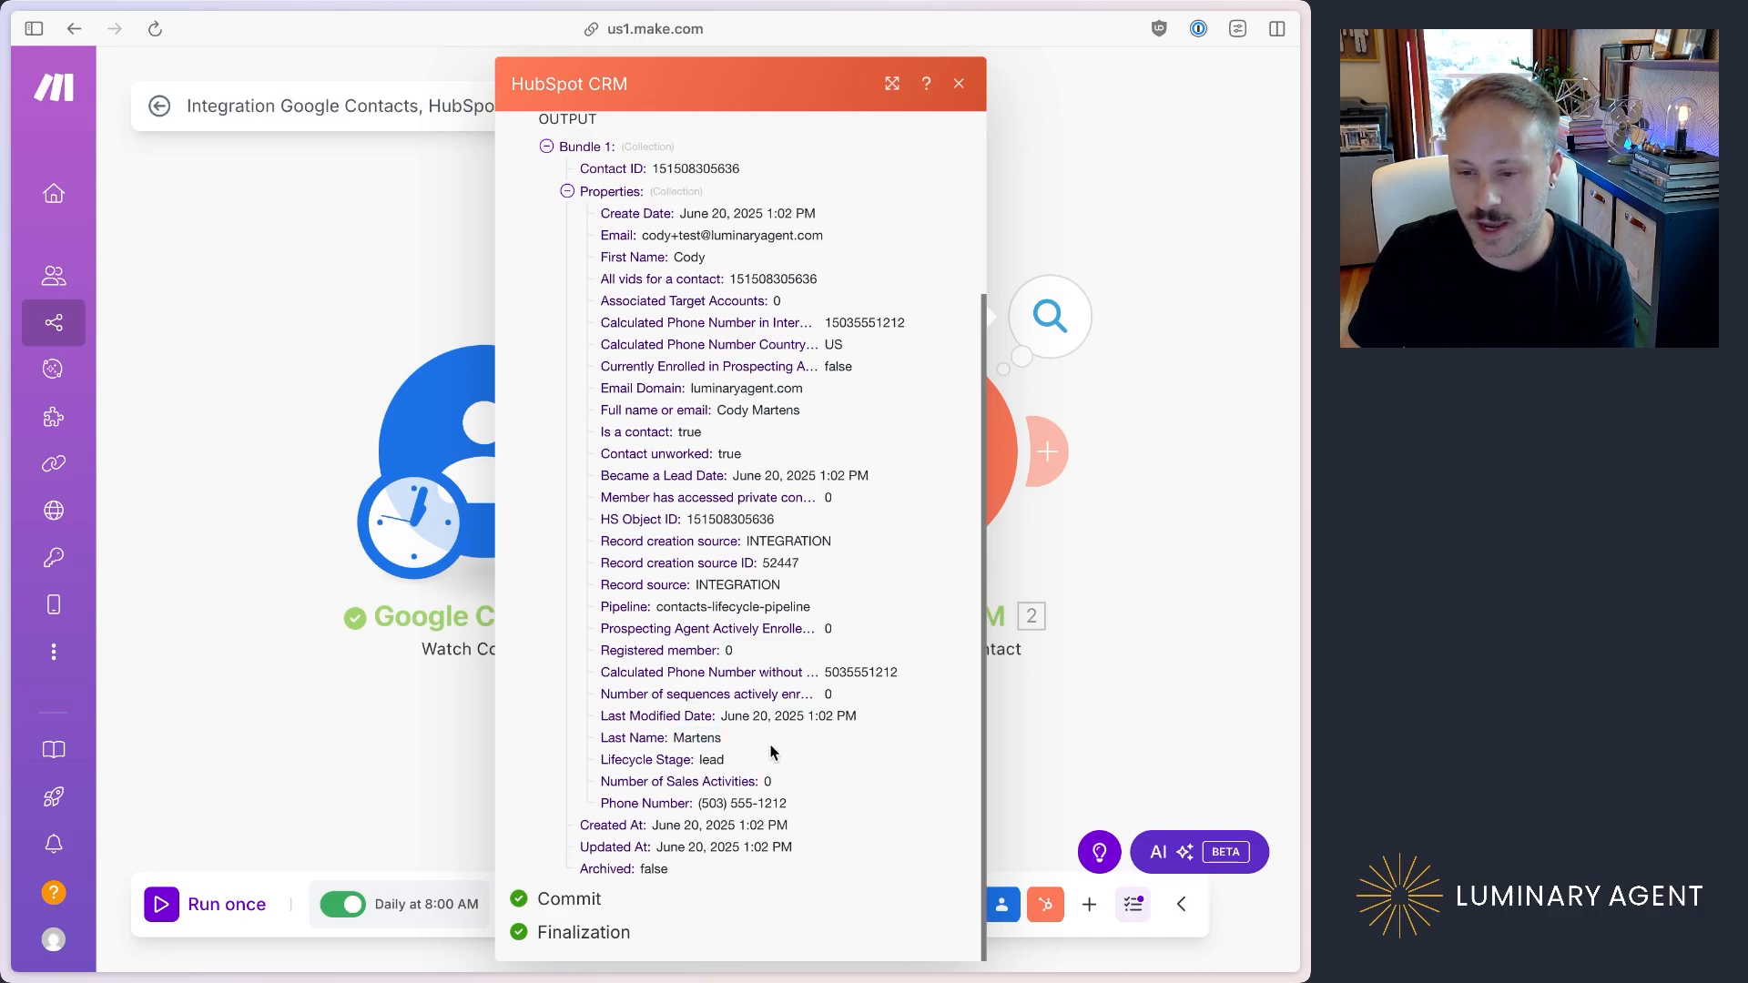
left_click(247, 493)
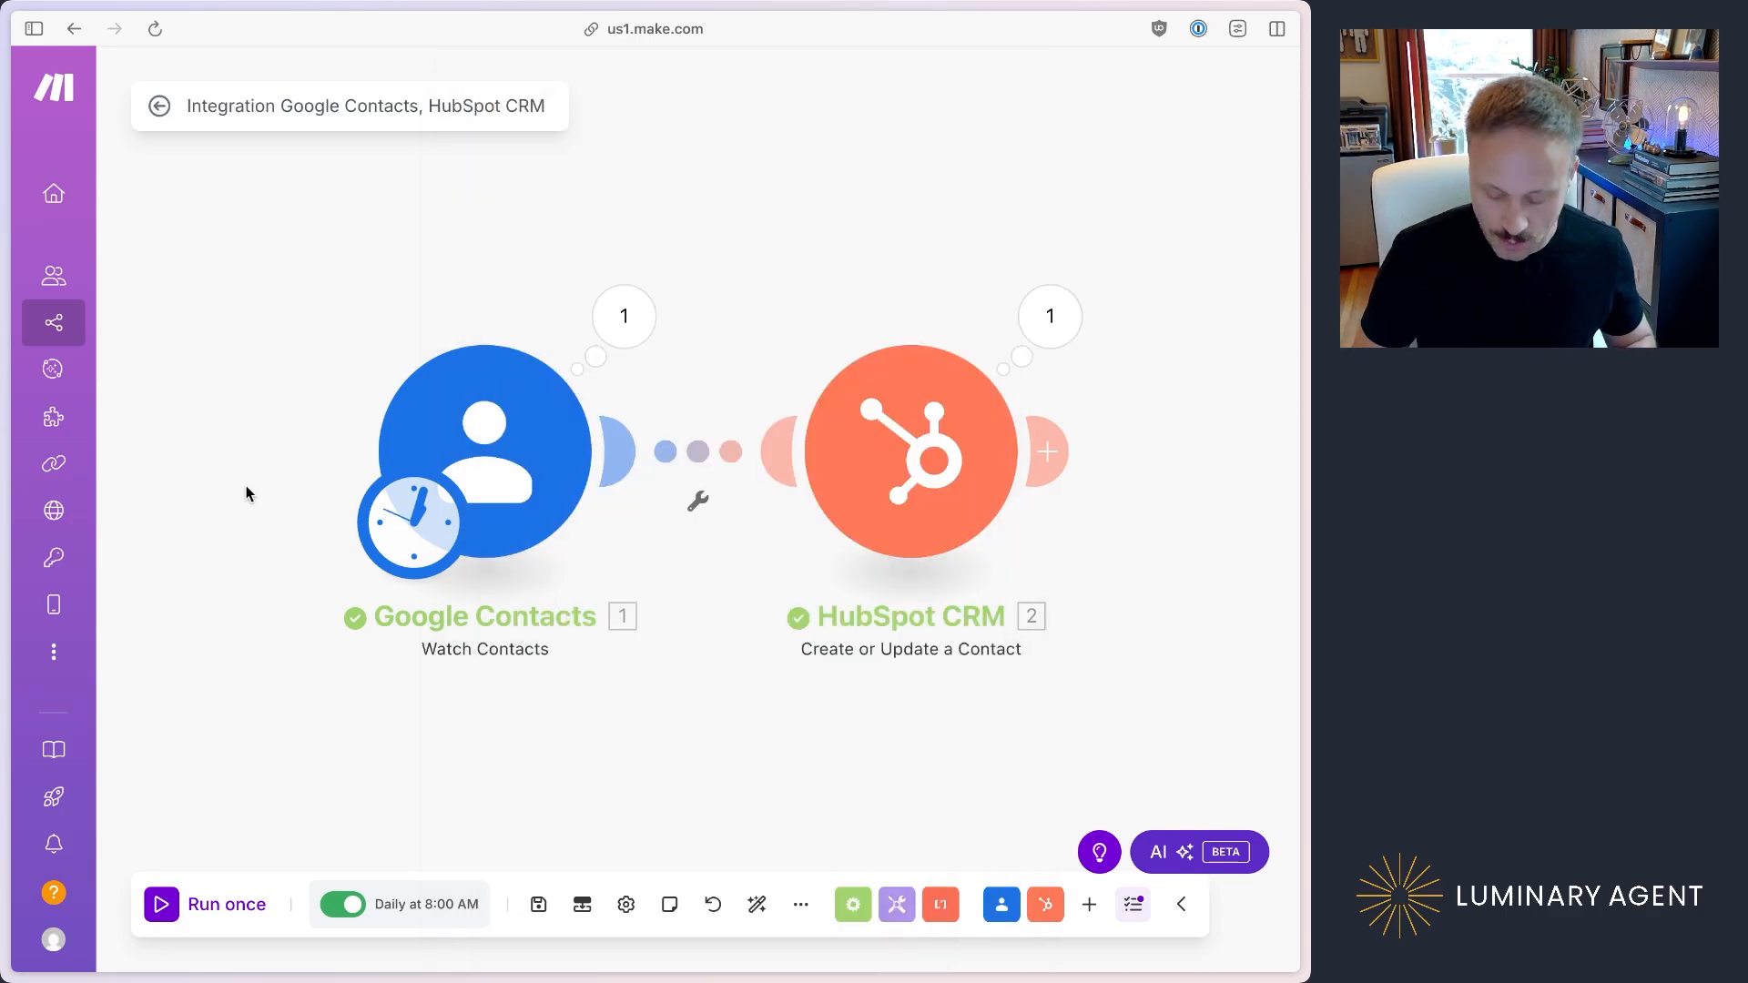
Step: Switch to the HubSpot contacts list and review the record of the newly synced contact
key("ctrl+Tab")
key("ctrl+Tab")
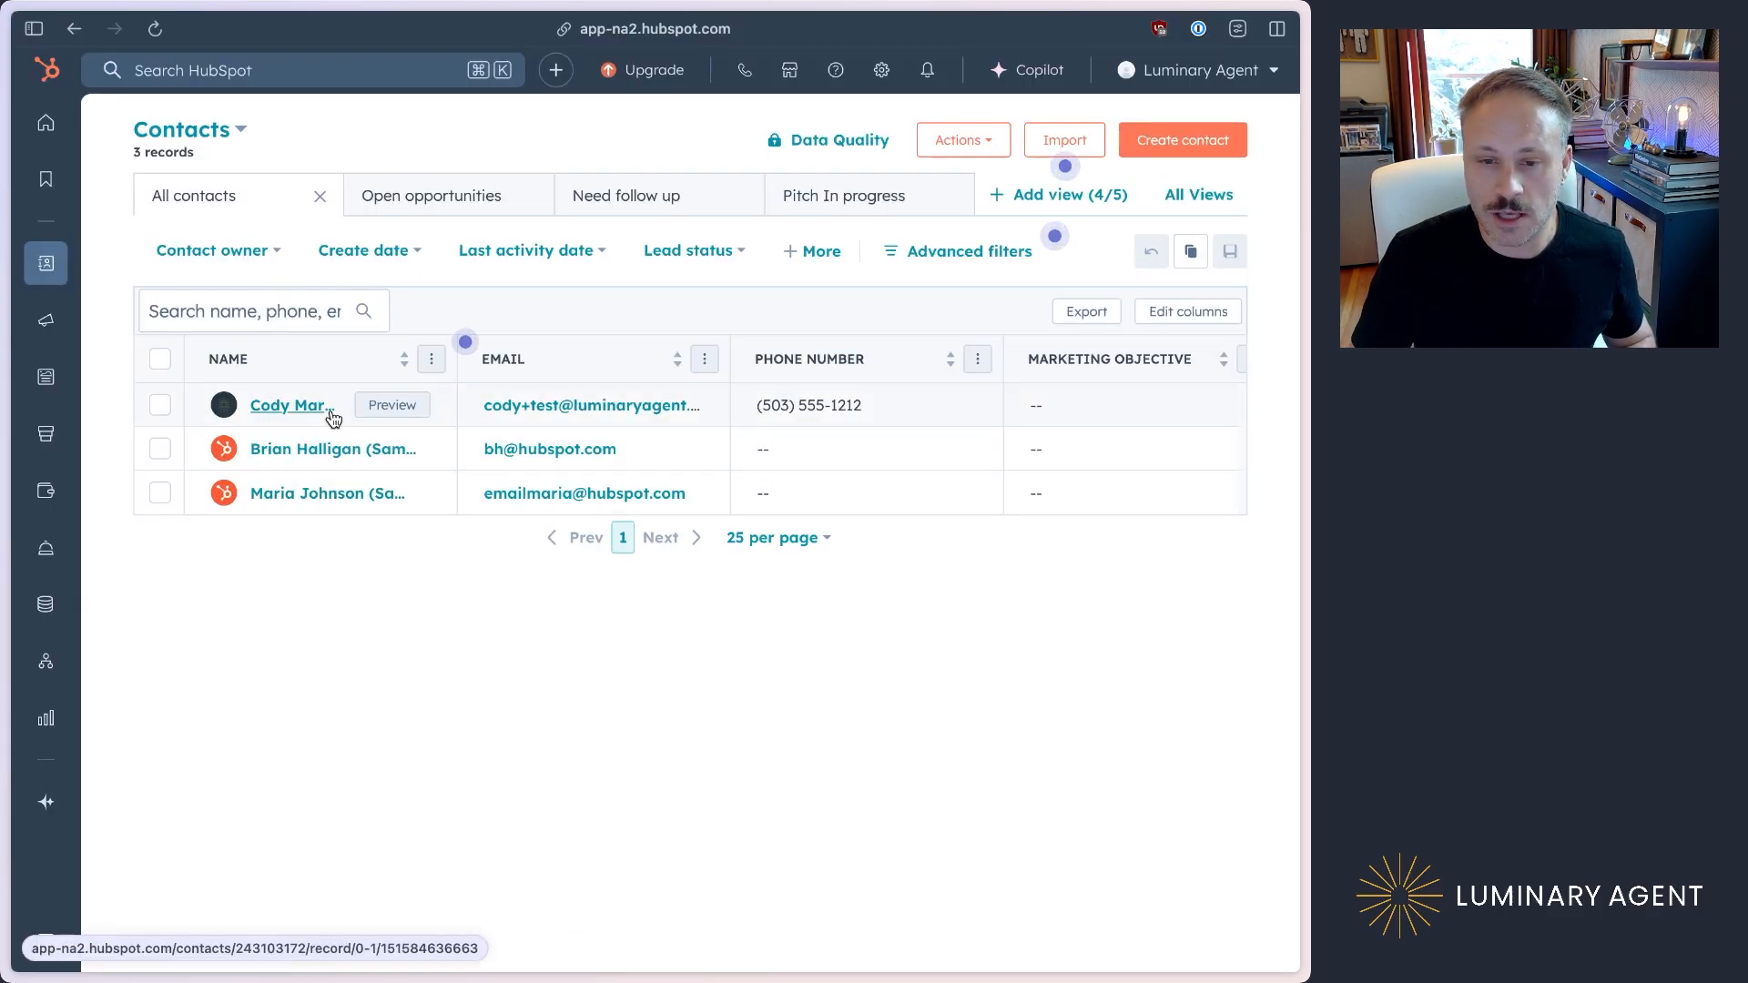
left_click(333, 406)
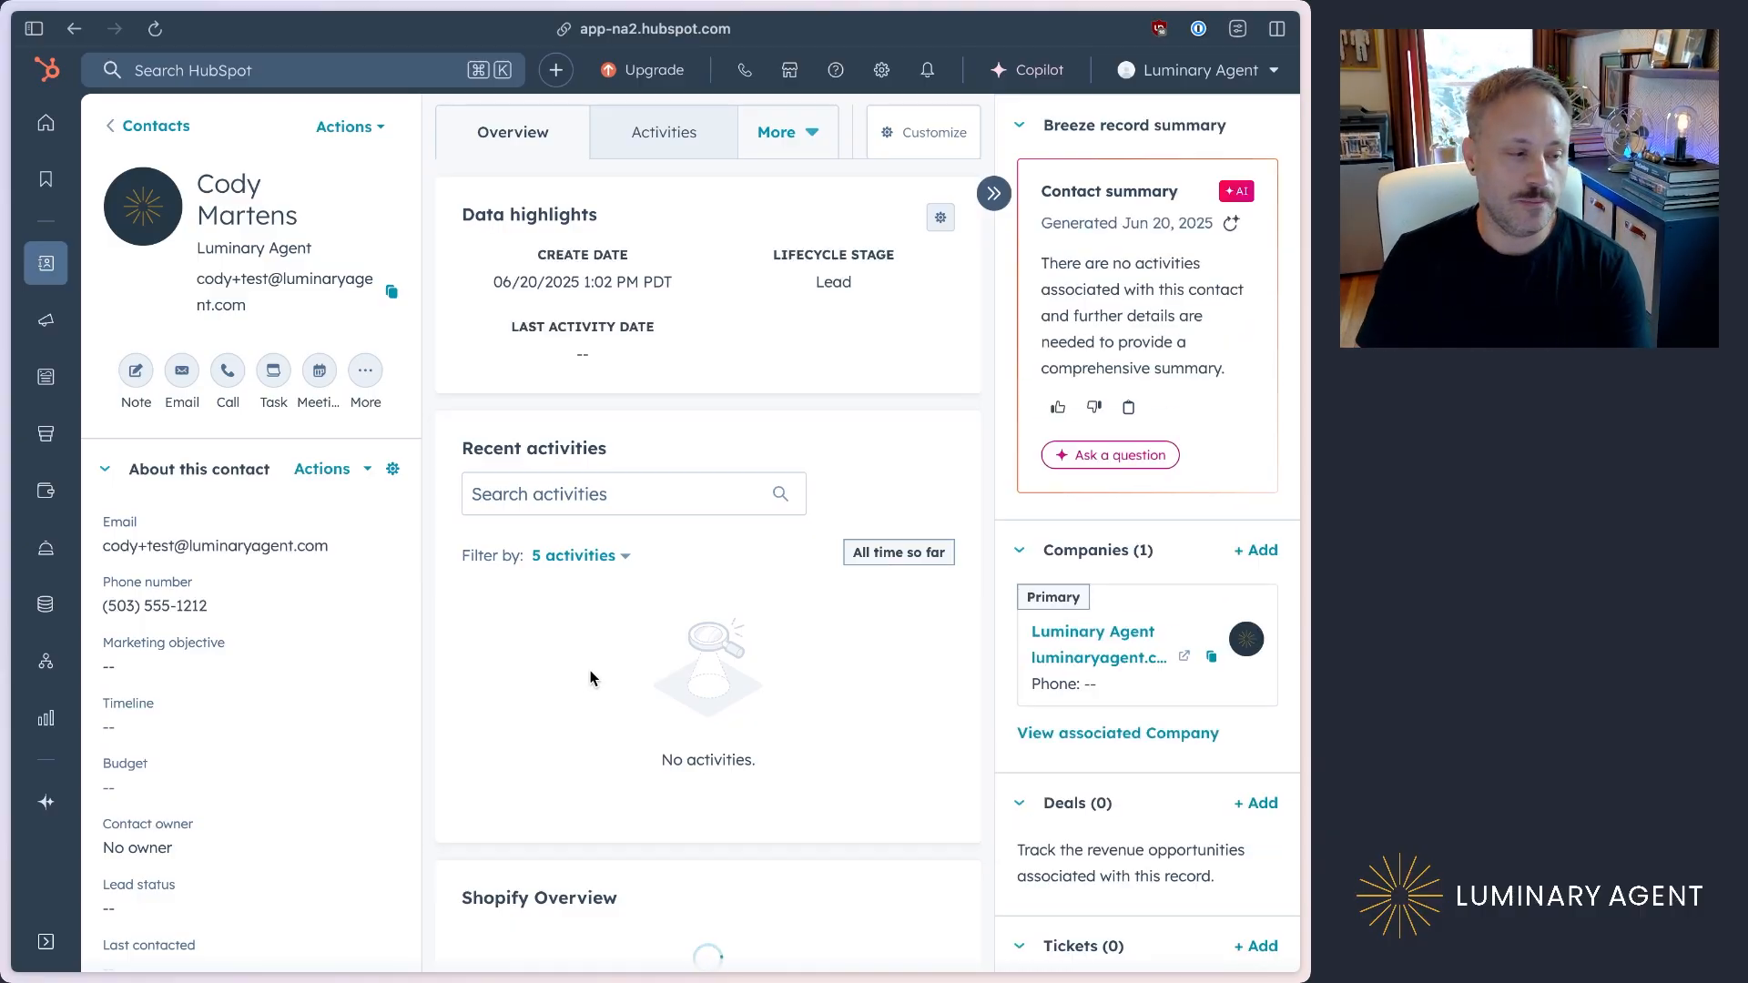
scroll(590, 670, "down", 1)
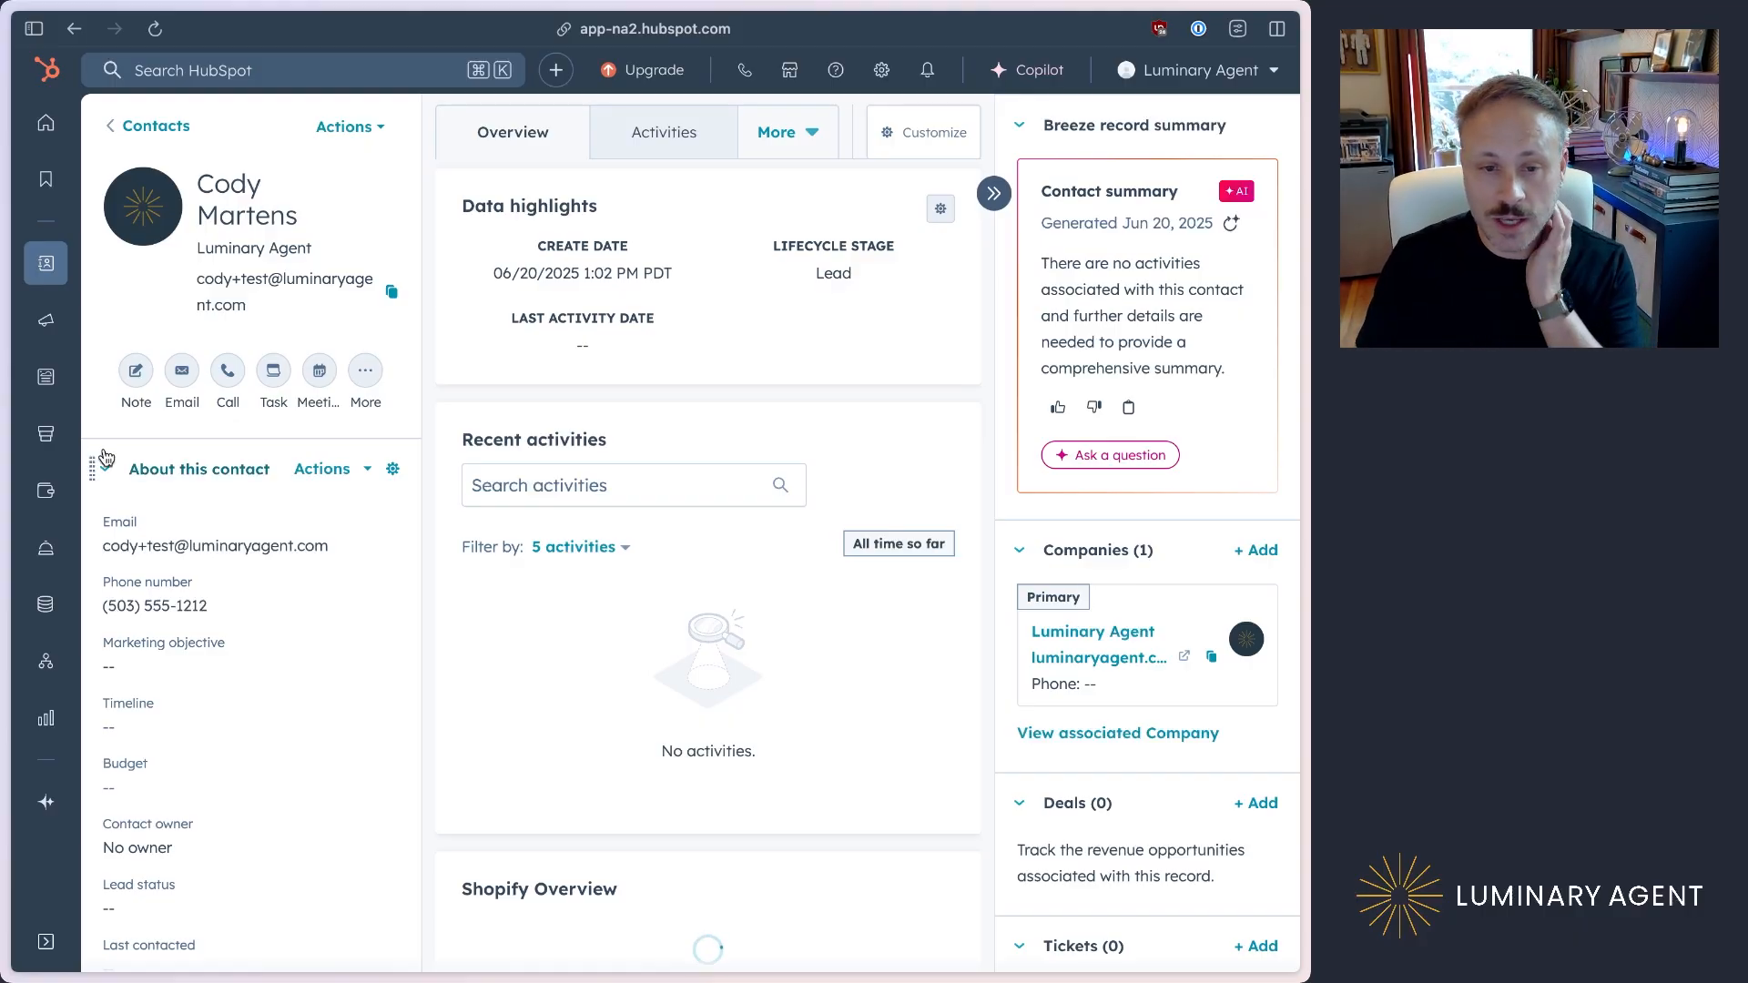
Step: Switch back to the new contact's page in Google Contacts
key("ctrl+shift+Tab")
key("ctrl+shift+Tab")
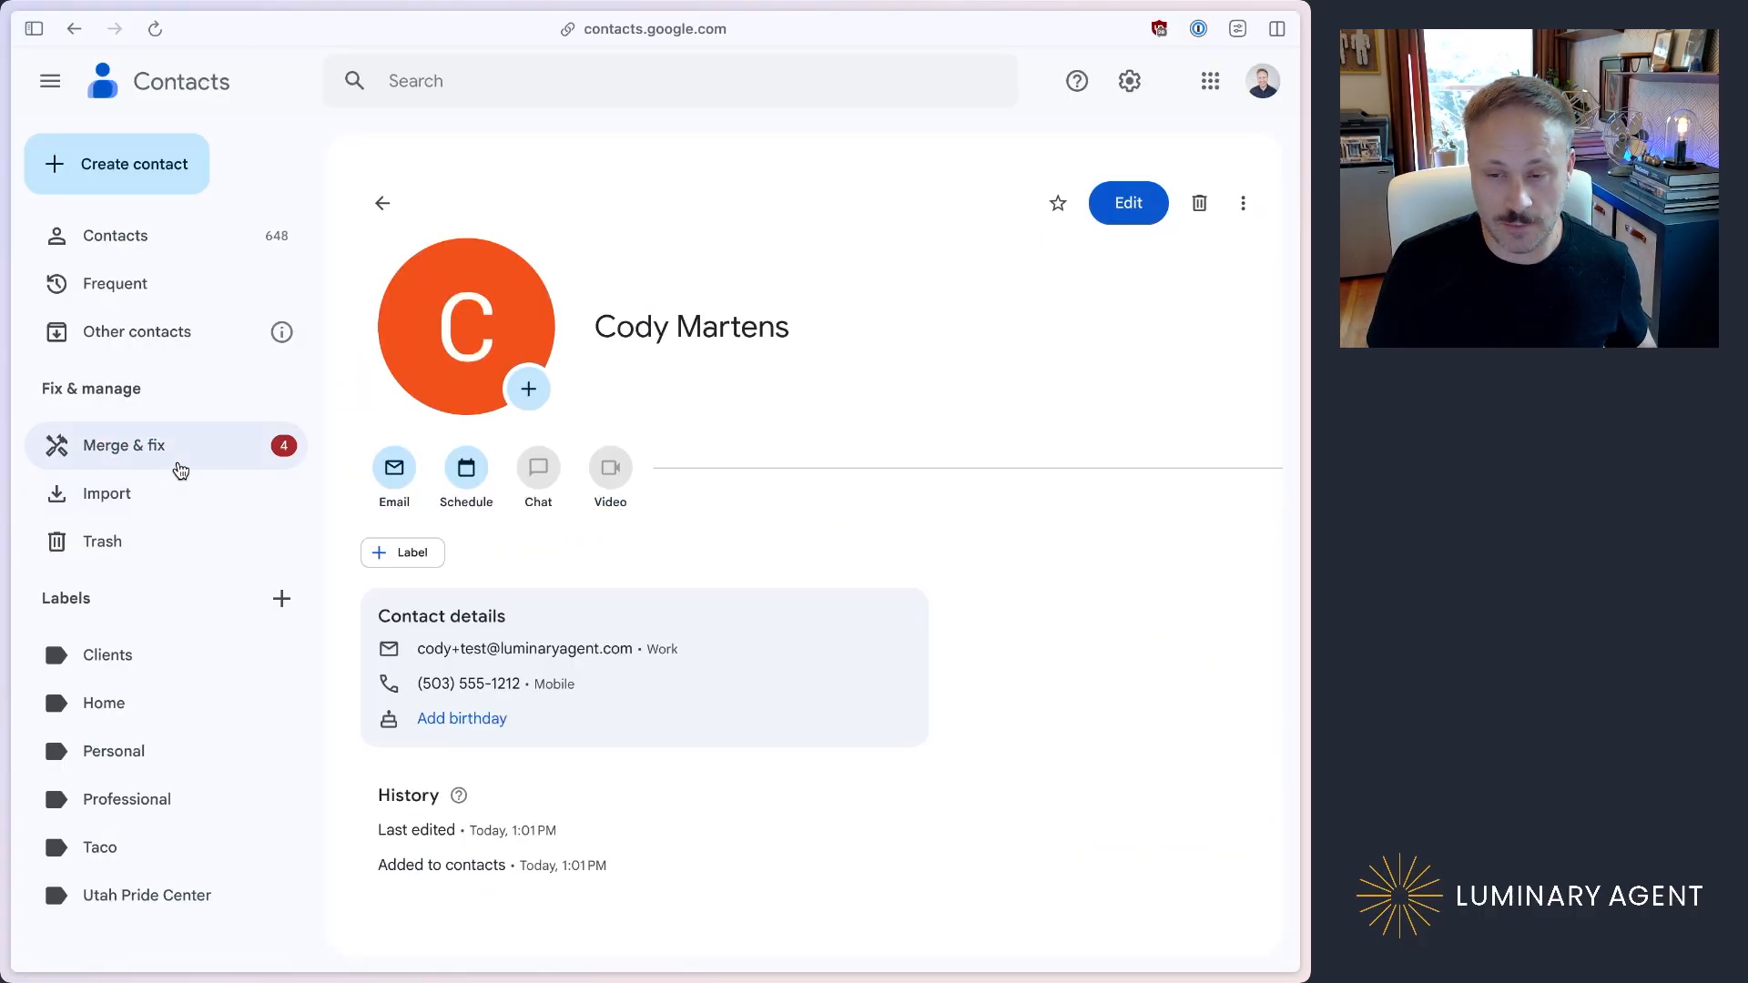